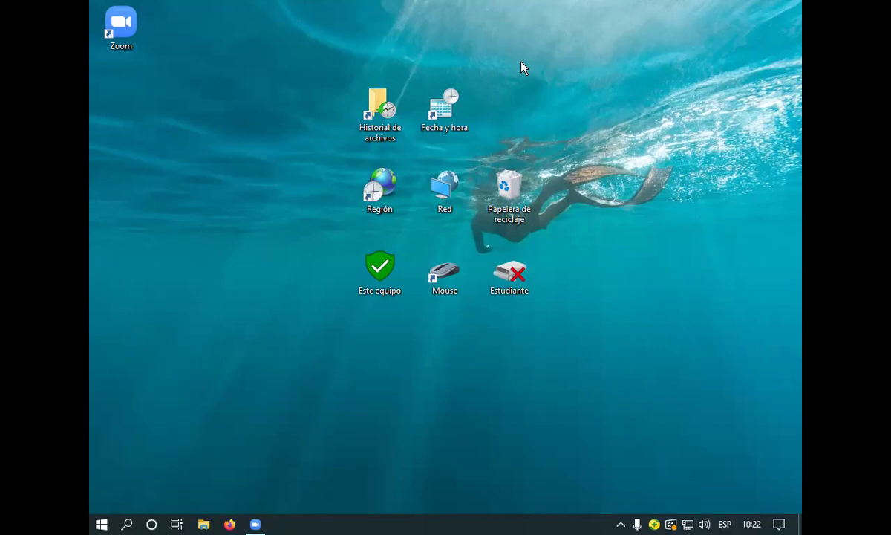
Launch Microsoft Publisher by running the command mspub.
key(super+r)
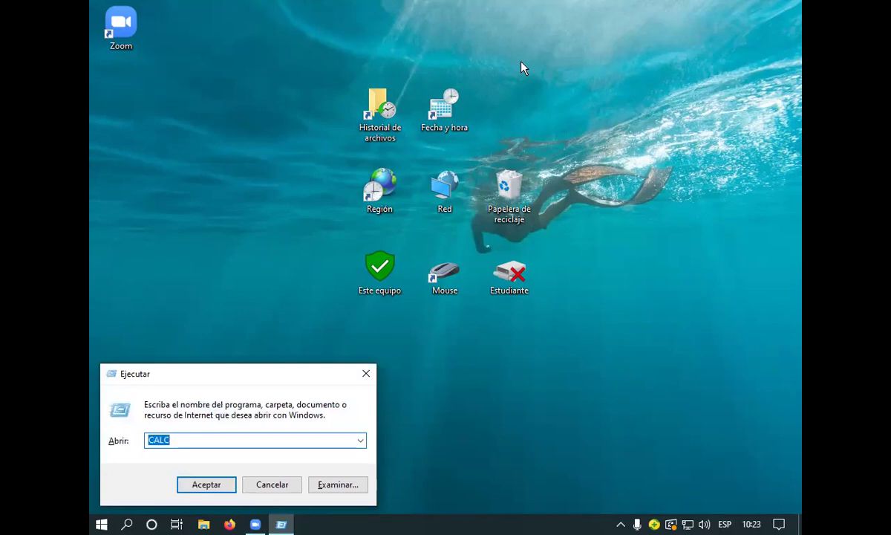
key(BackSpace)
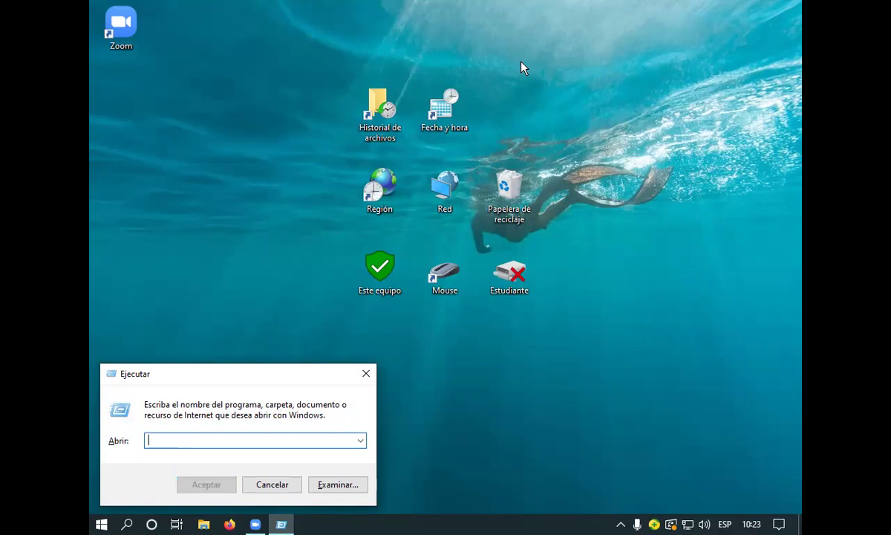
text(ms)
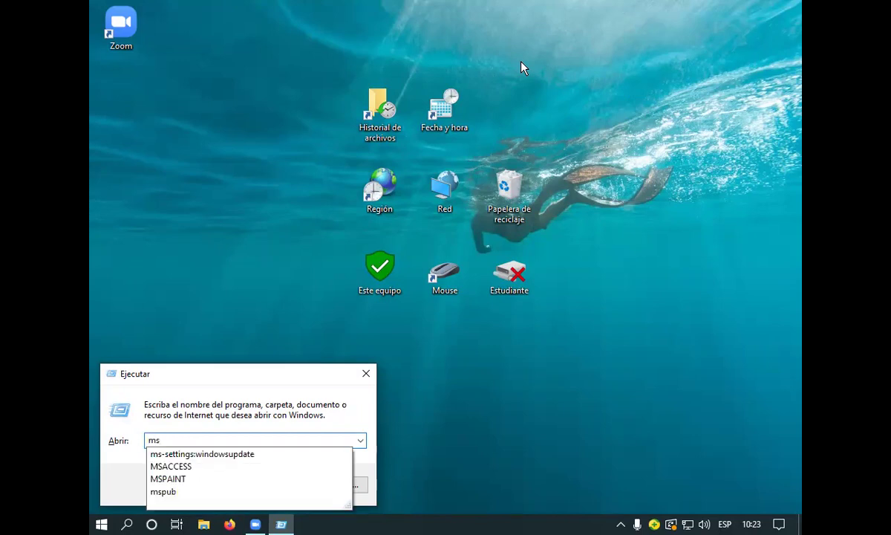
text(pub)
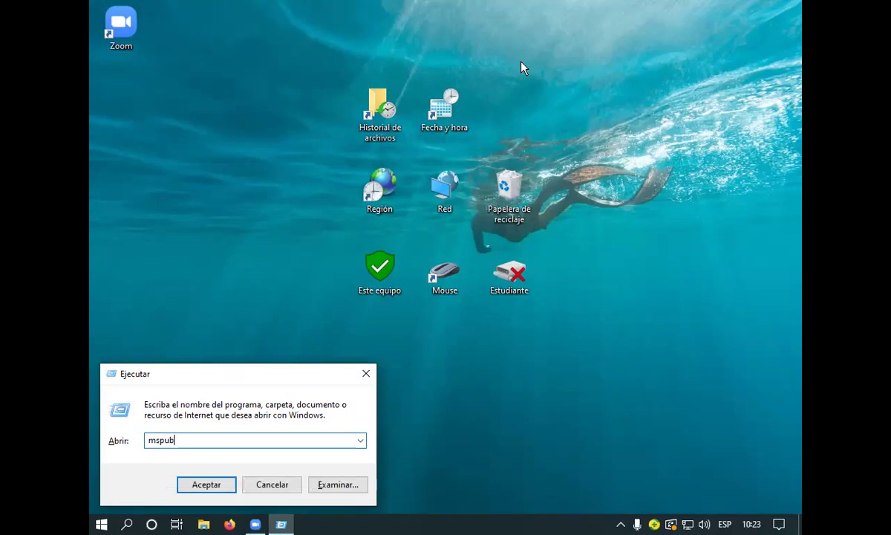
key(Return)
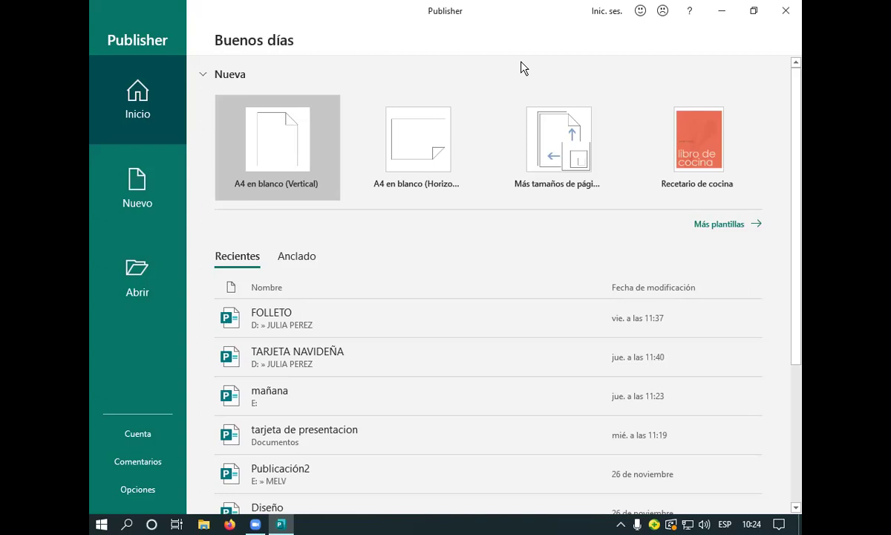
Create a blank publication from the Folleto carta 27,94 x 21,59 cm brochure size, declining the automatic page insertion.
click(589, 139)
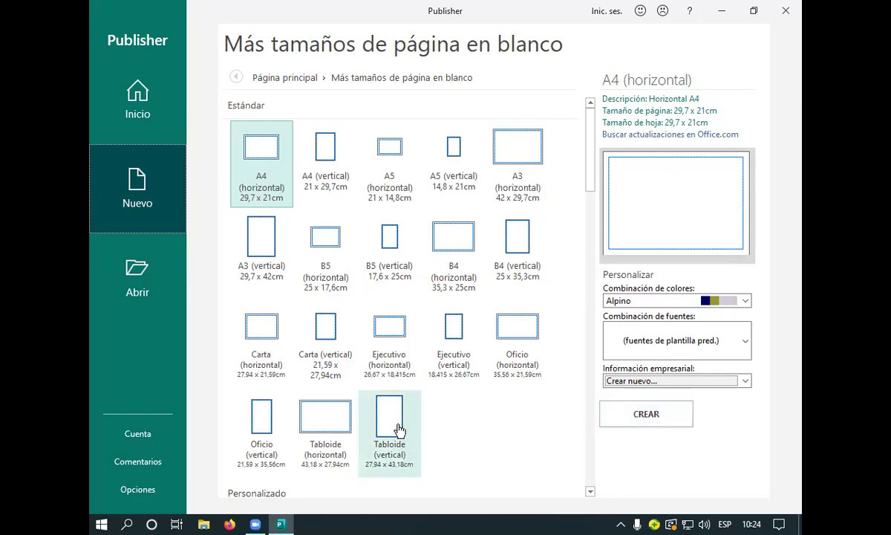
scroll(456, 407, down, 5)
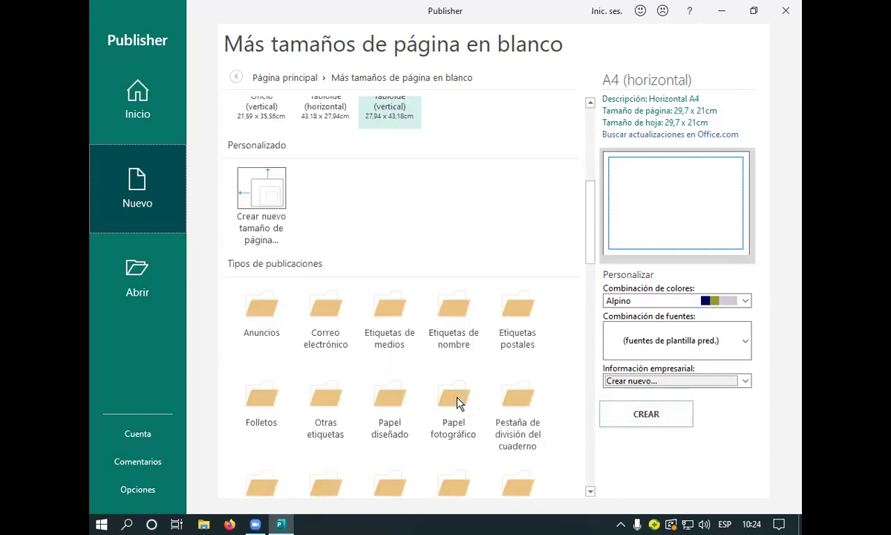
scroll(458, 402, down, 3)
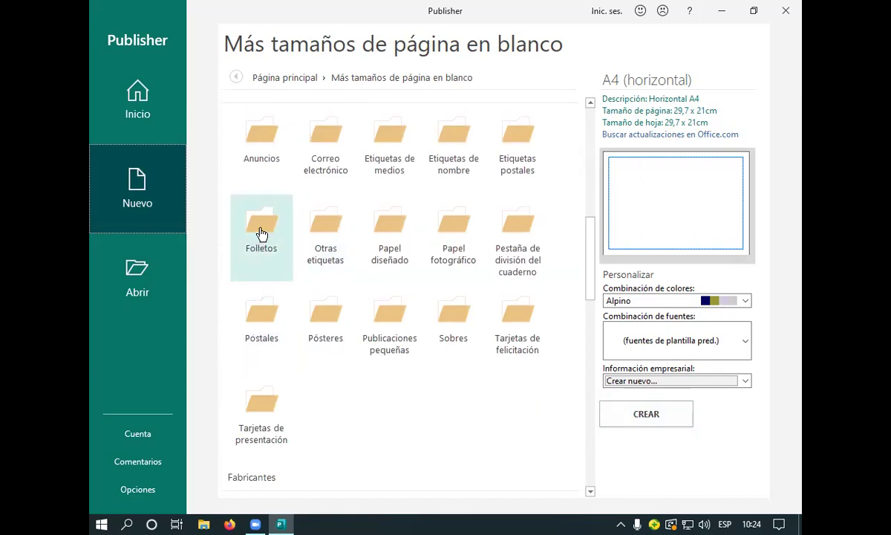
click(263, 237)
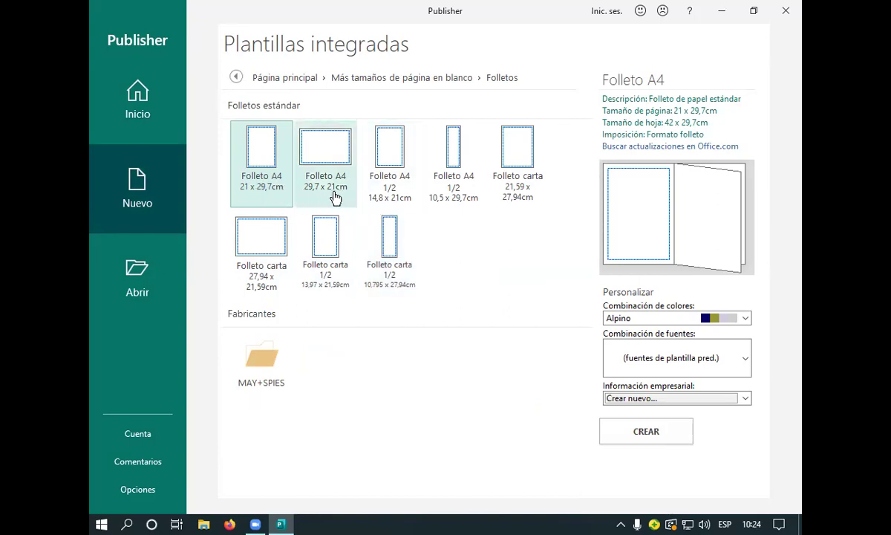
click(266, 287)
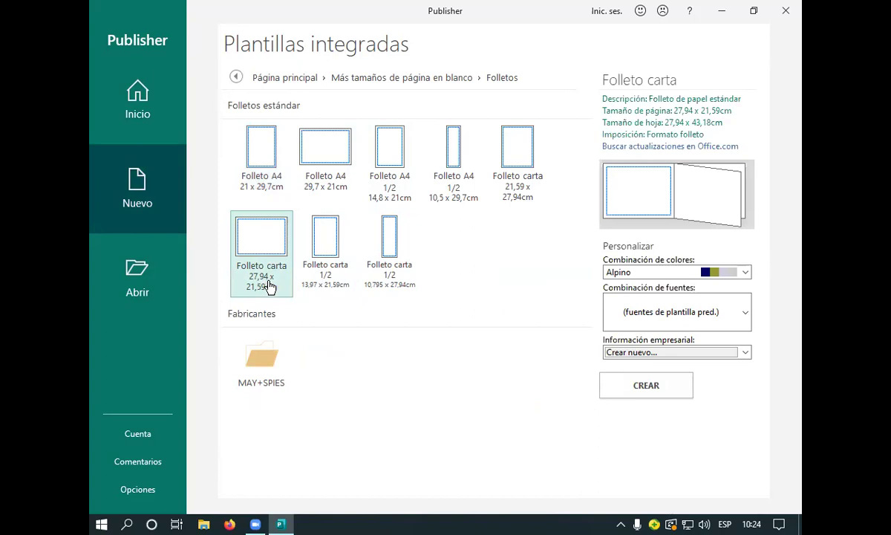
click(654, 385)
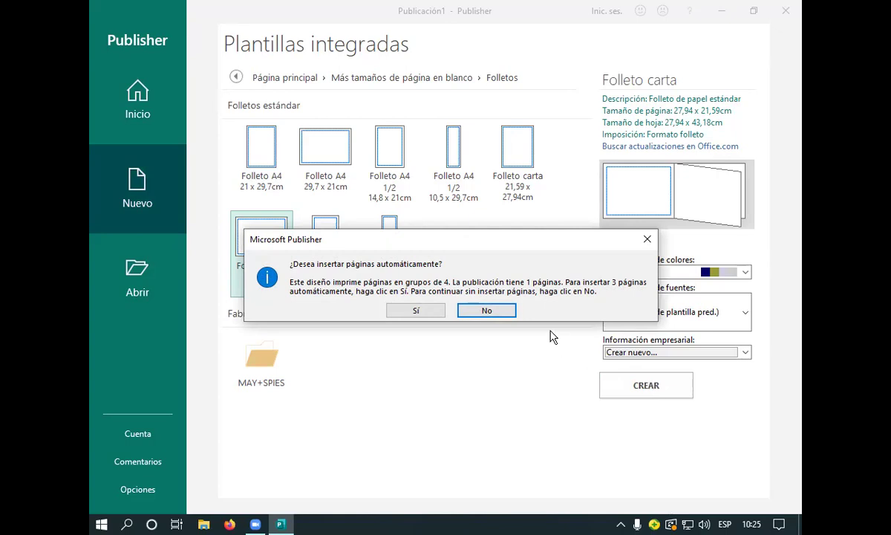
click(490, 312)
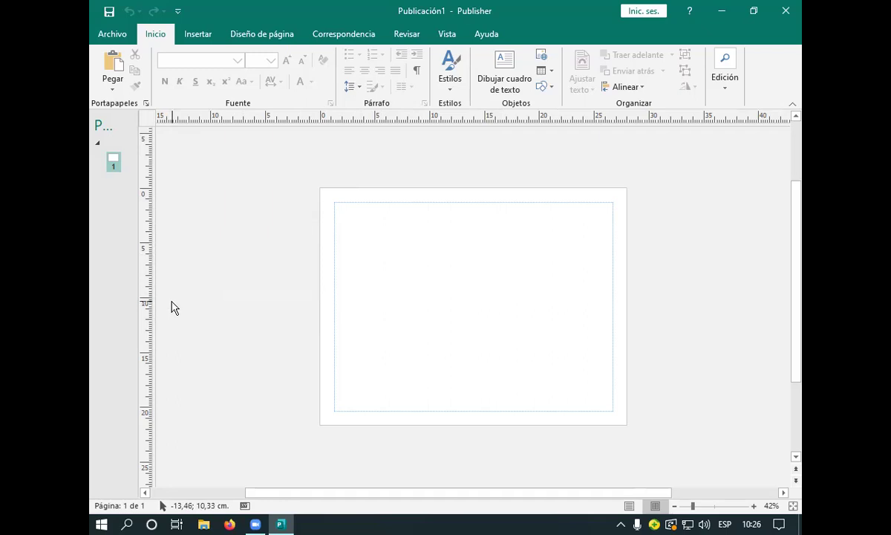
drag(173, 299, 256, 299)
click(754, 506)
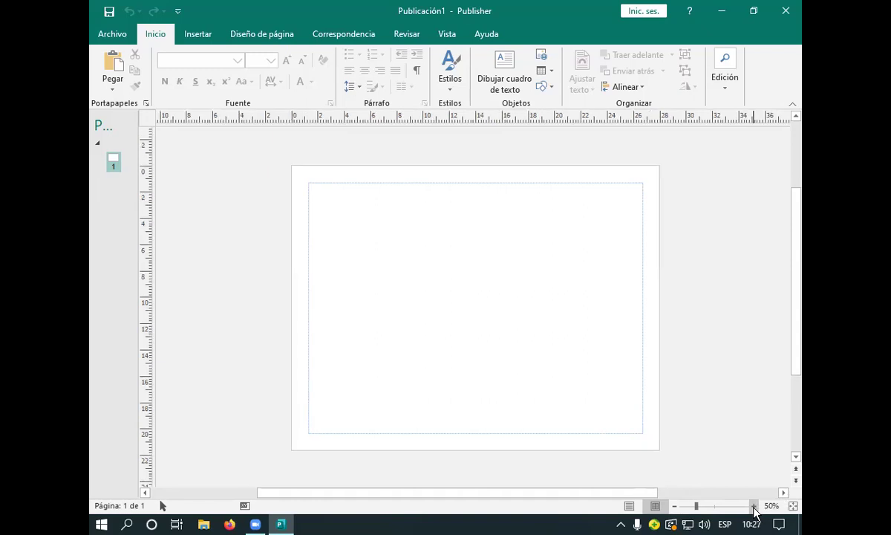
click(754, 506)
click(754, 506)
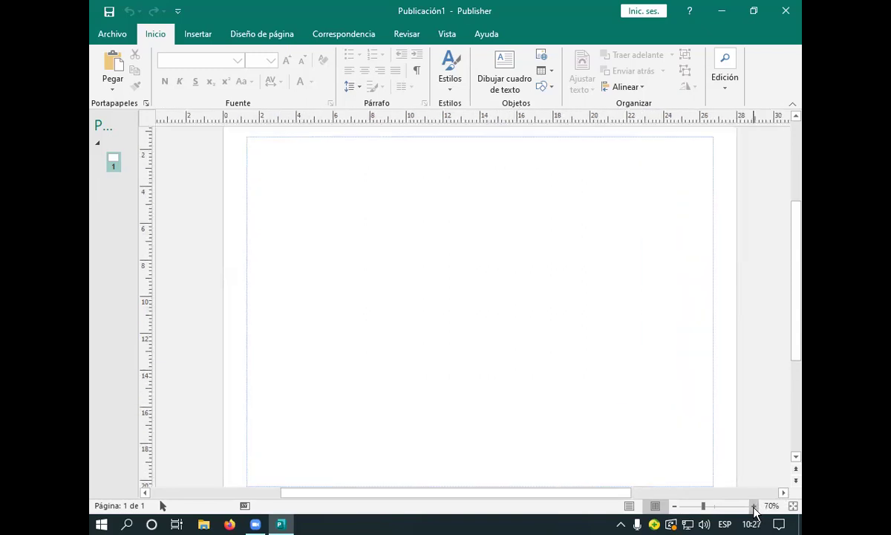
click(754, 506)
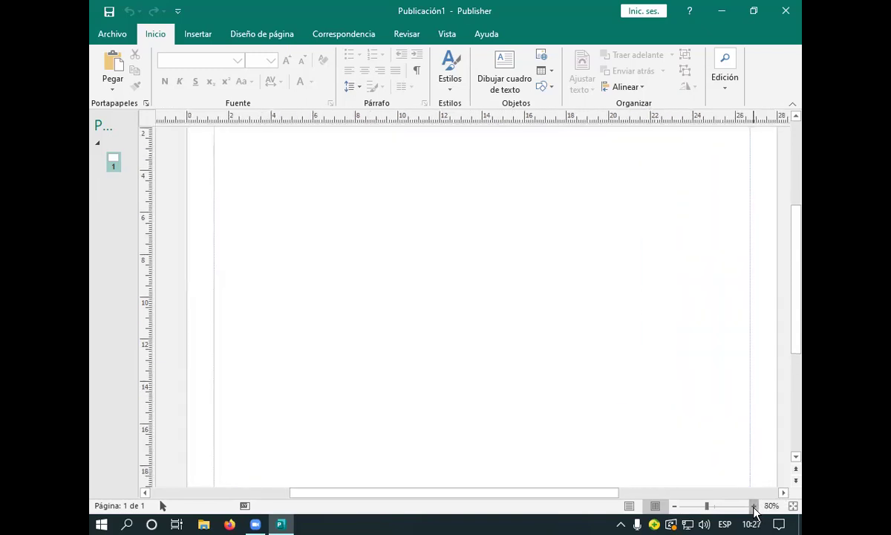
click(753, 506)
click(754, 505)
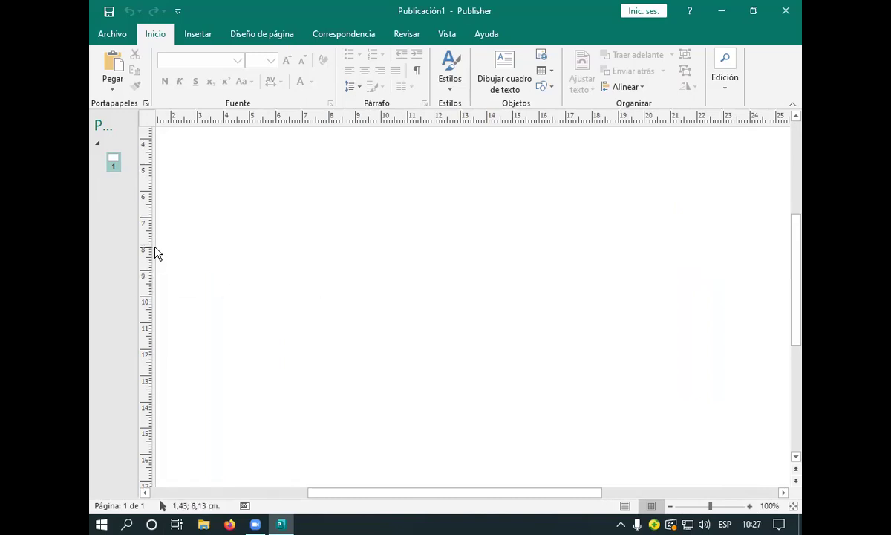
drag(156, 249, 97, 233)
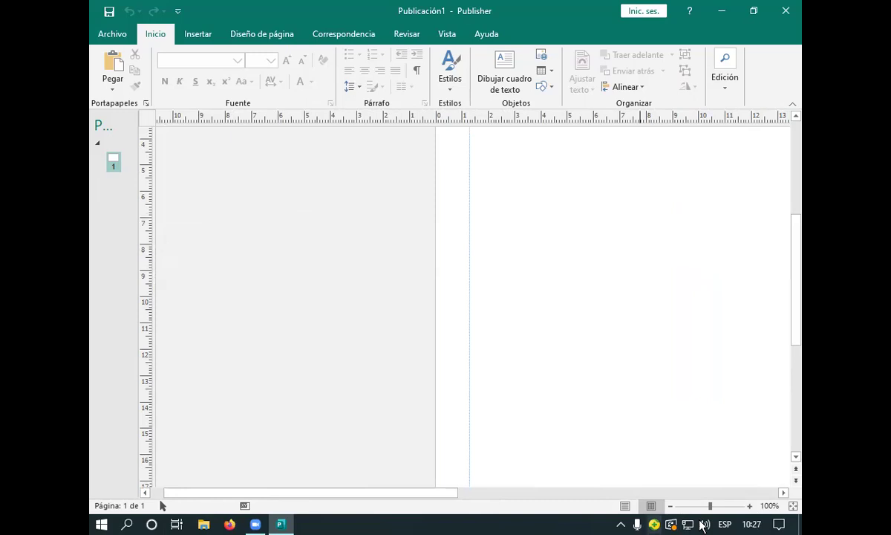
scroll(747, 525, up, 4)
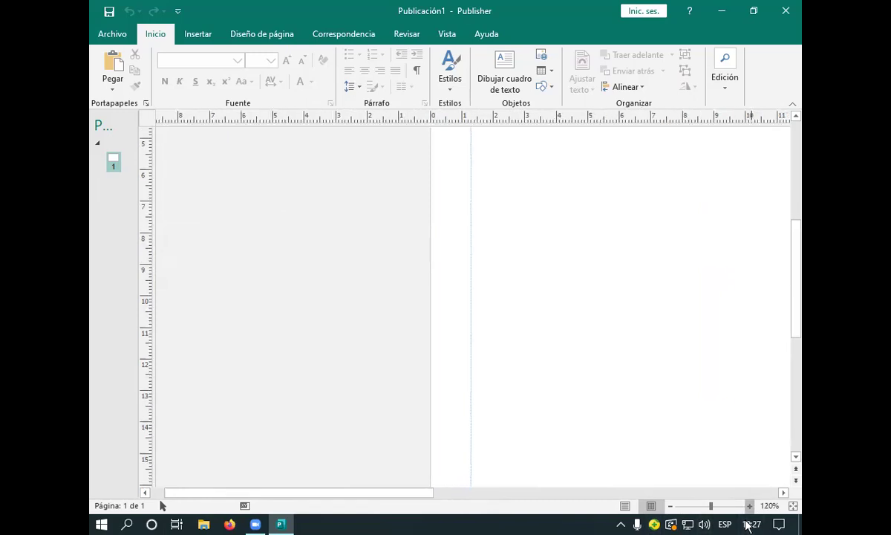
scroll(747, 524, up, 6)
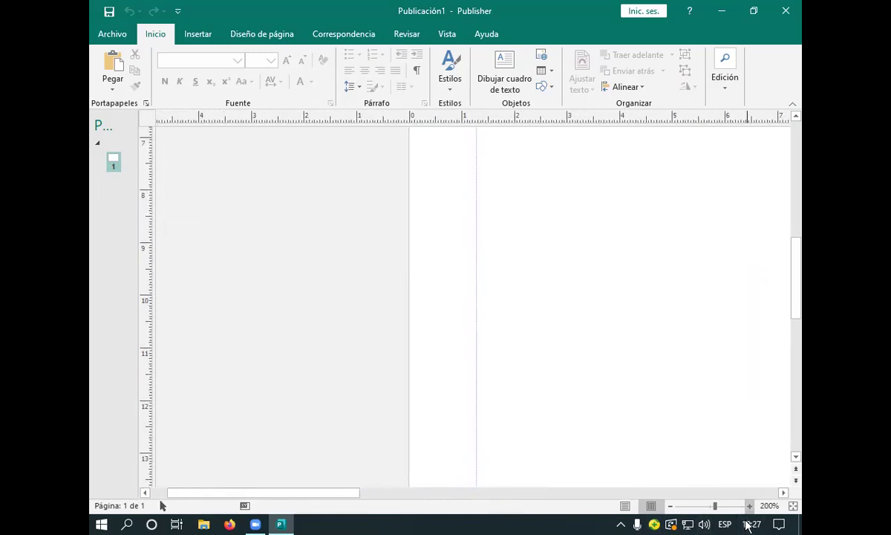
scroll(747, 525, up, 4)
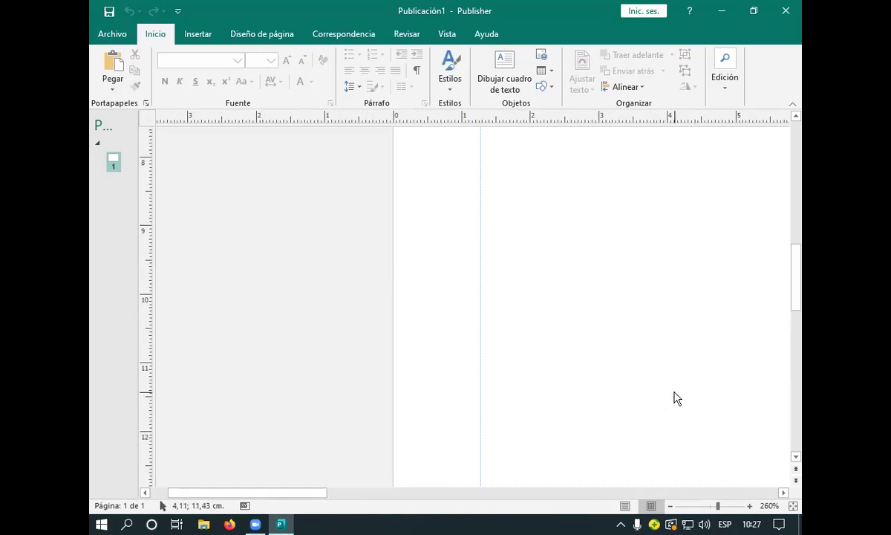
scroll(677, 399, down, 10)
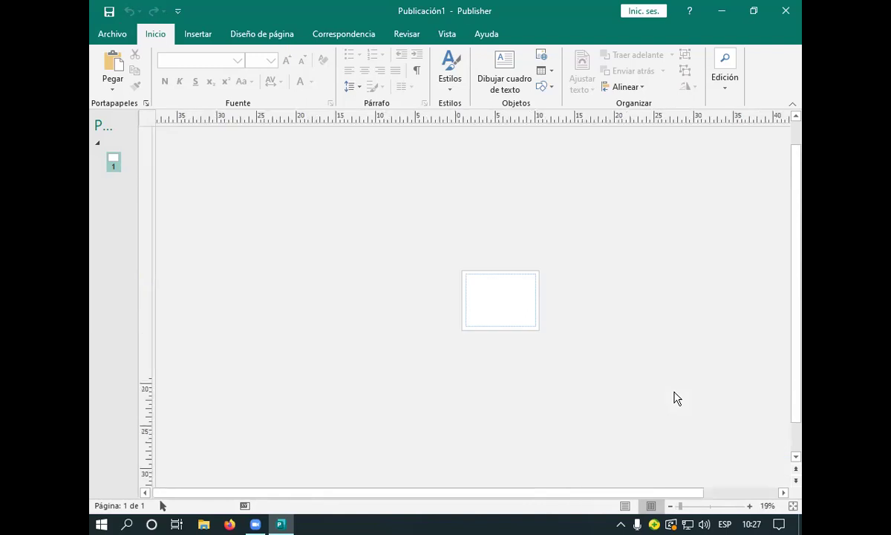
scroll(678, 399, up, 15)
scroll(678, 399, down, 4)
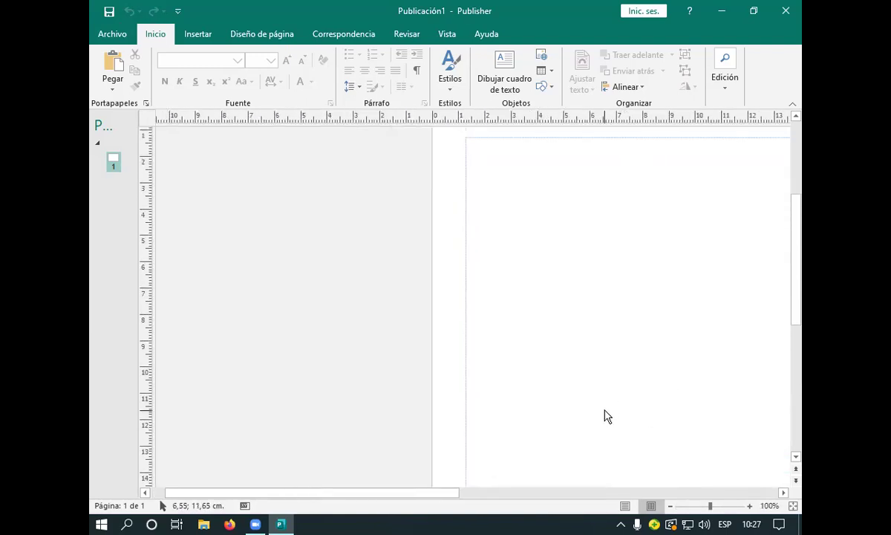
scroll(607, 451, down, 1)
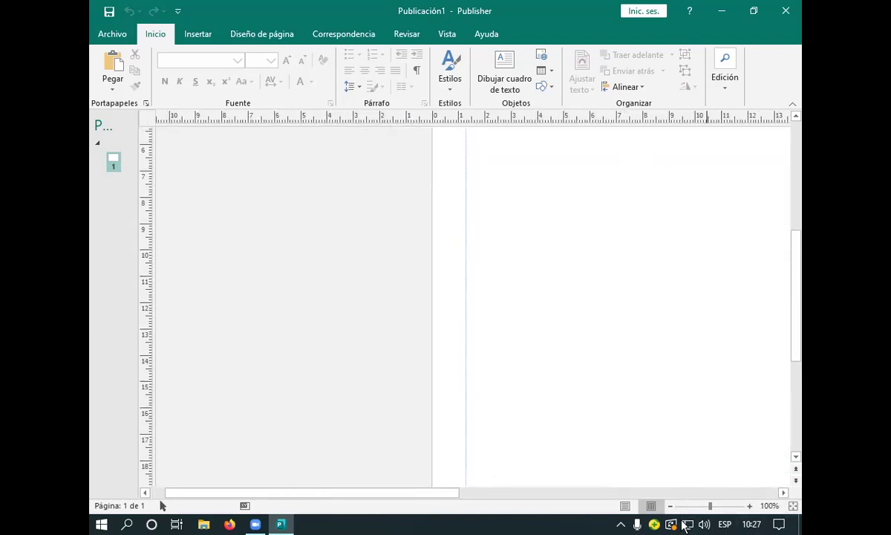
scroll(685, 506, down, 2)
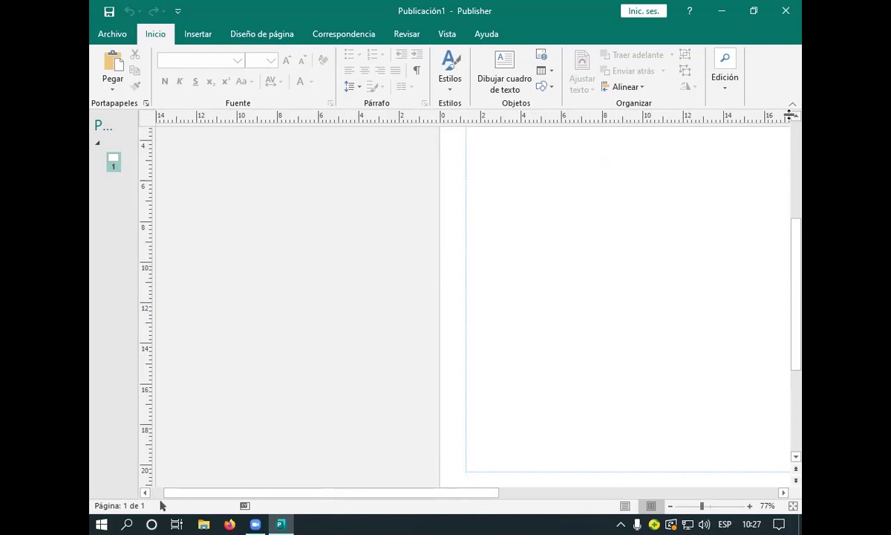
mouse_move(800, 264)
mouse_down()
mouse_move(800, 213)
mouse_move(802, 274)
mouse_move(802, 259)
mouse_up()
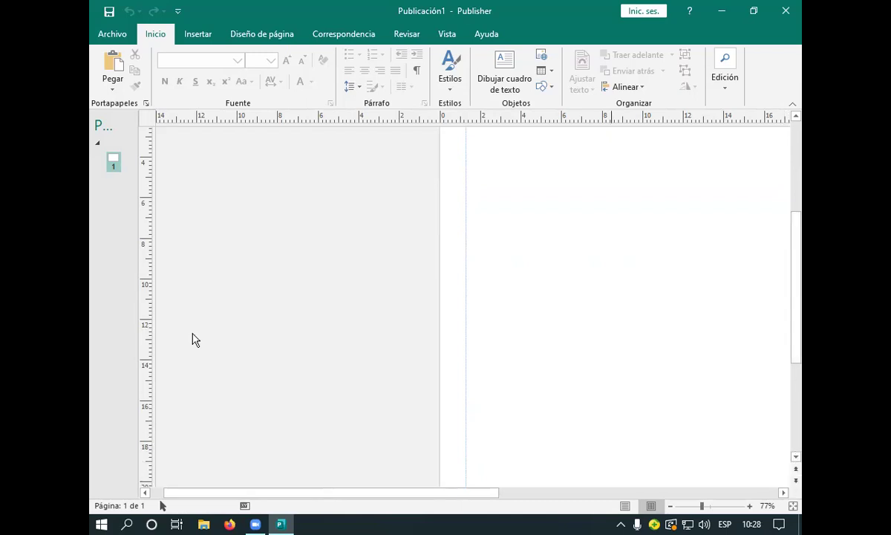
Place a vertical ruler guide on the page at about 9.2 cm from its left edge.
scroll(299, 493, right, 5)
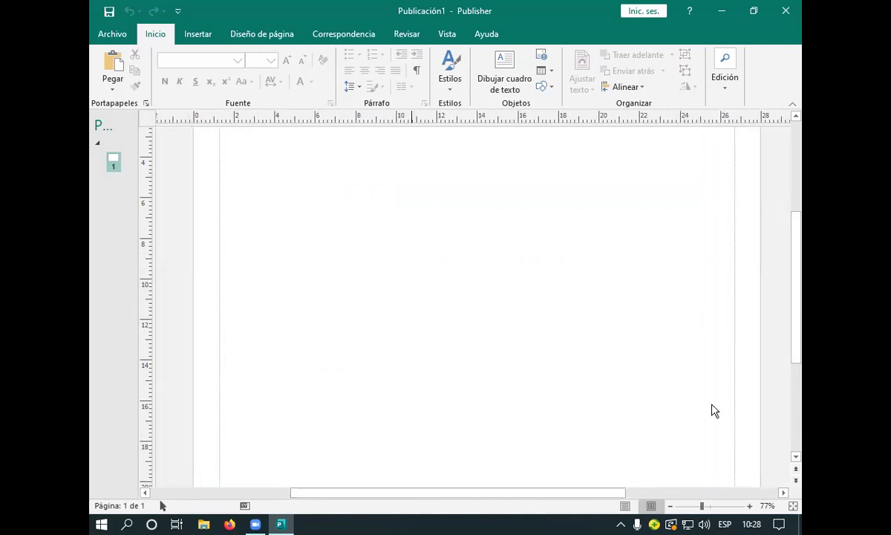
scroll(698, 435, up, 1)
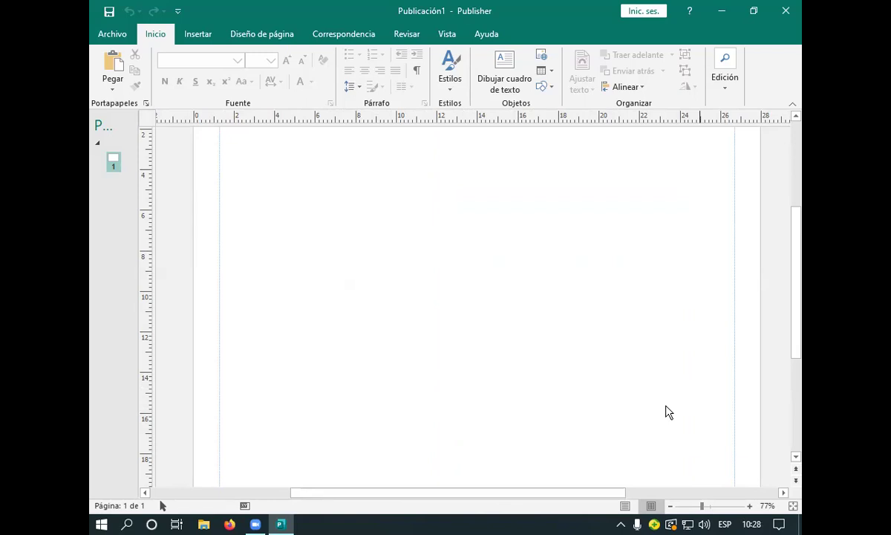
scroll(668, 412, down, 5)
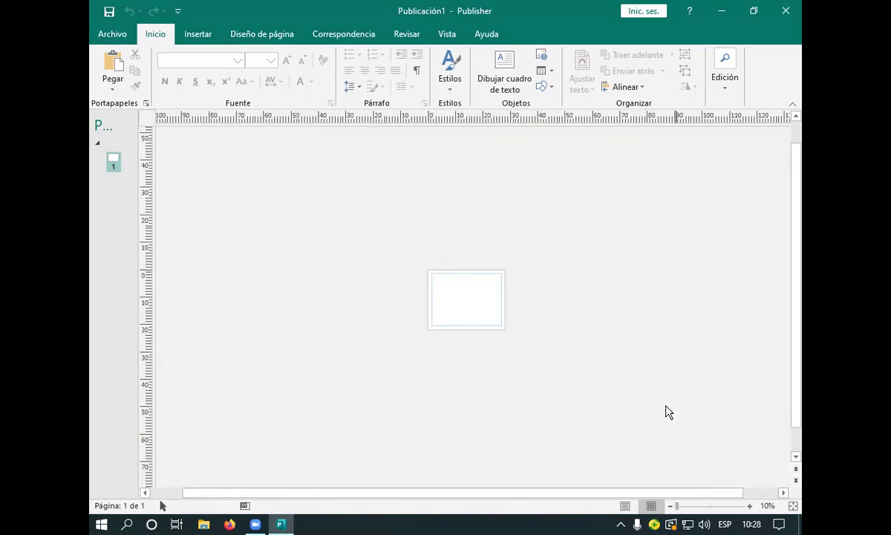
scroll(668, 412, up, 5)
scroll(666, 412, up, 1)
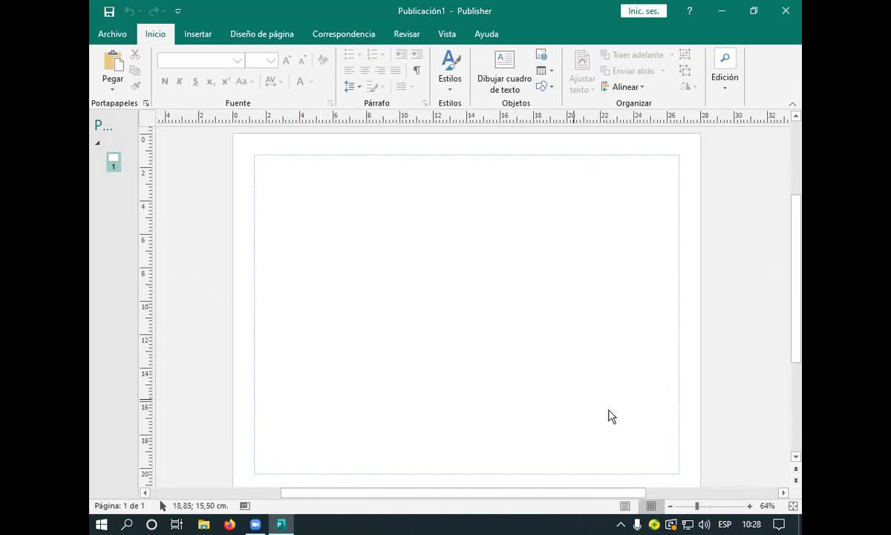
scroll(686, 494, up, 1)
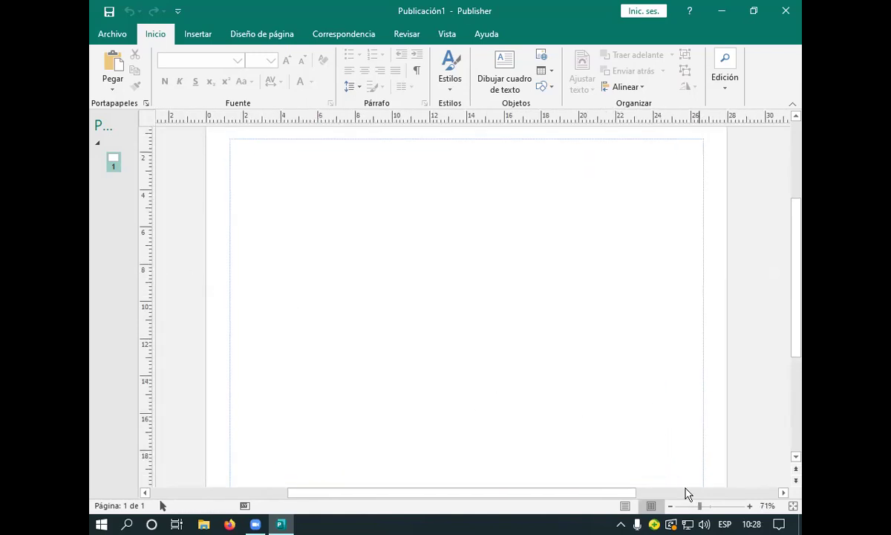
scroll(687, 493, up, 3)
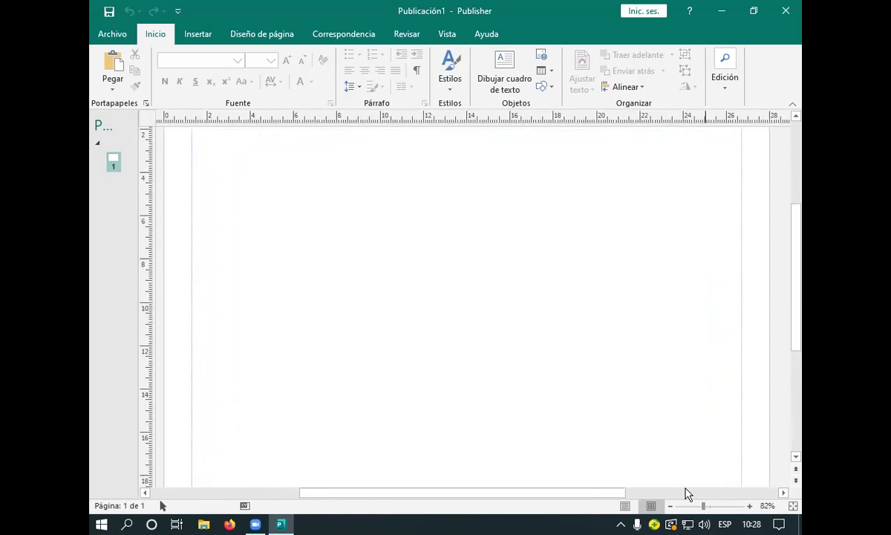
scroll(686, 494, up, 1)
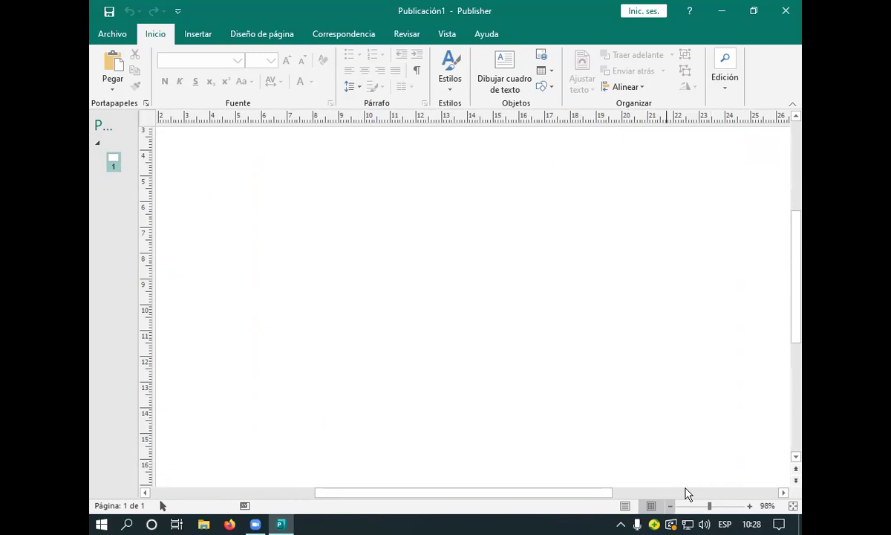
scroll(687, 494, down, 3)
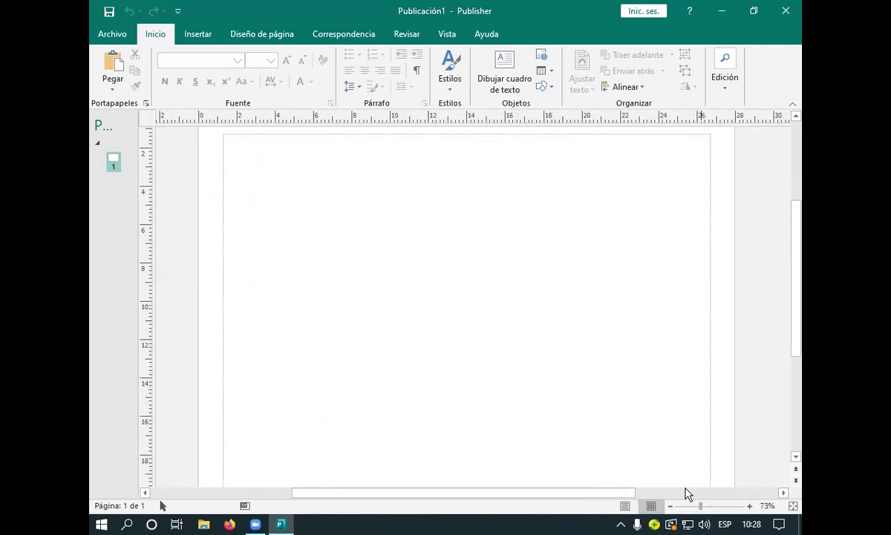
scroll(686, 494, up, 2)
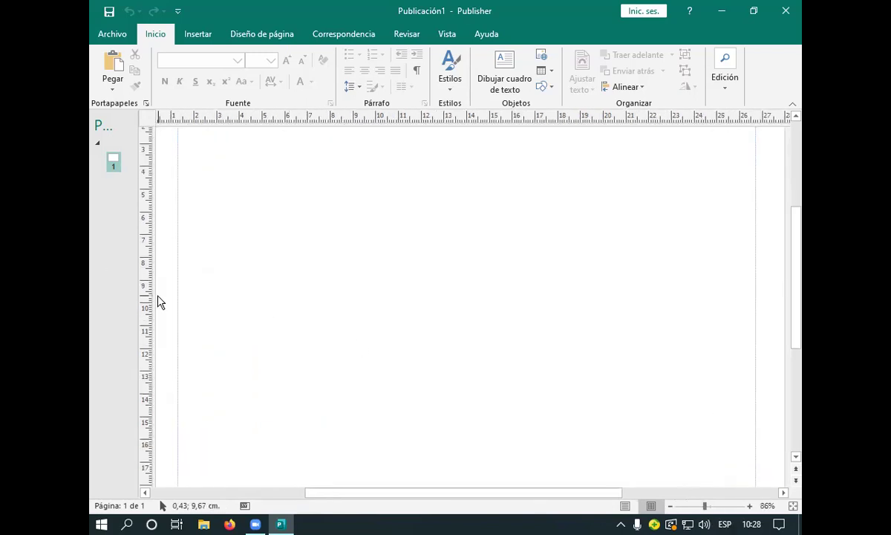
drag(146, 290, 357, 336)
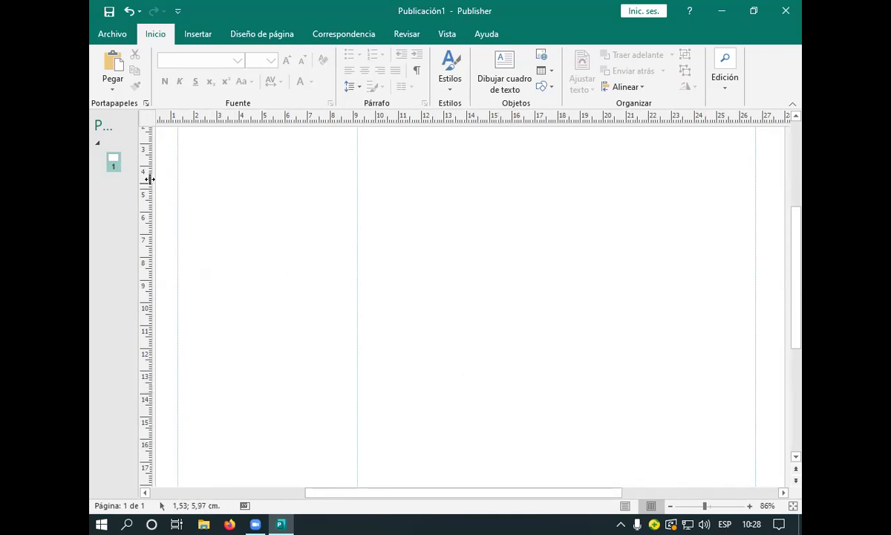
Undo the last guide placement and place a vertical ruler guide at about 9.2 cm from the page's left edge.
click(128, 11)
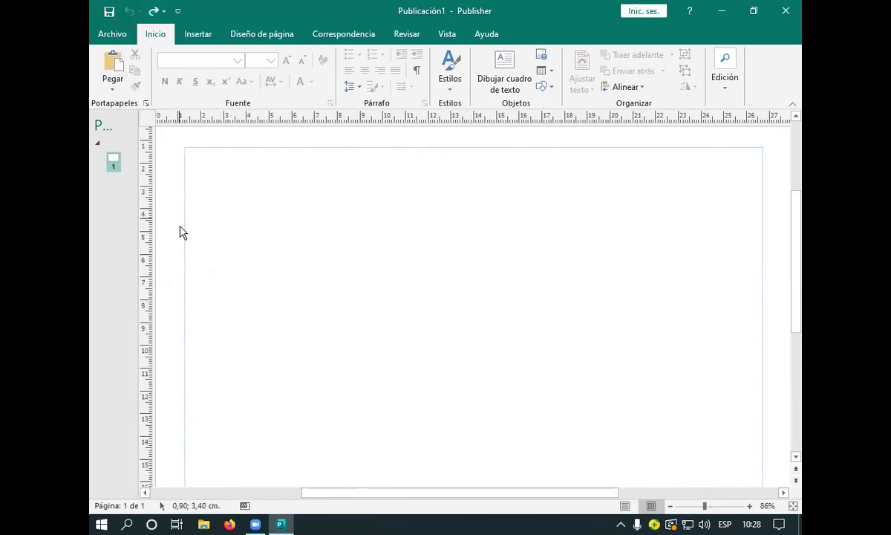
drag(143, 285, 365, 316)
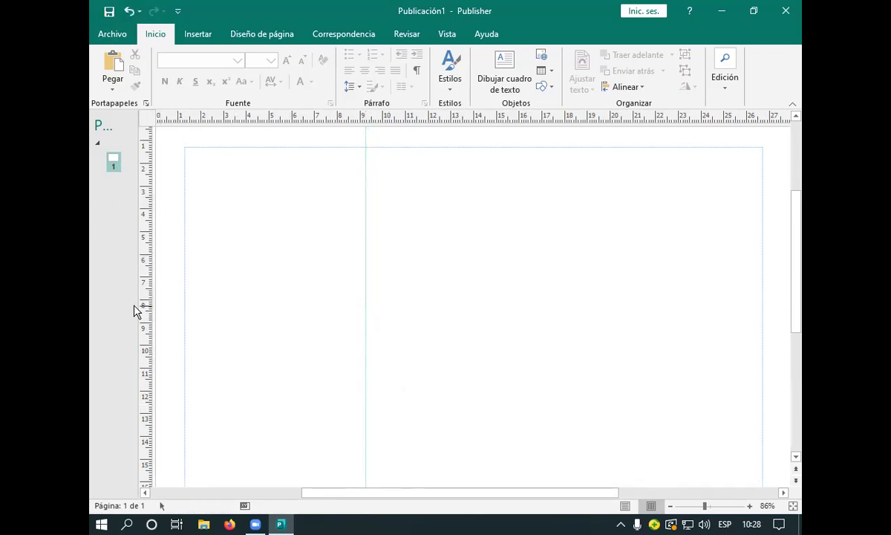
drag(137, 306, 579, 338)
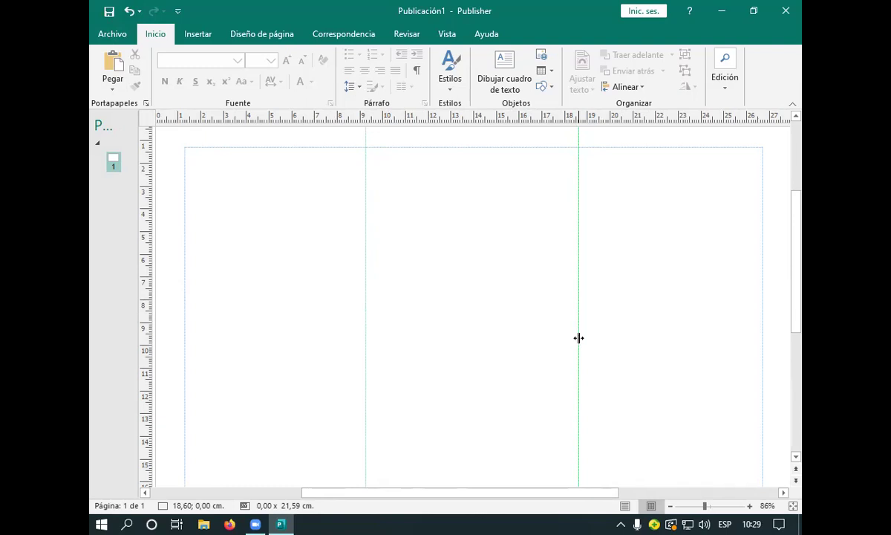
drag(579, 338, 575, 348)
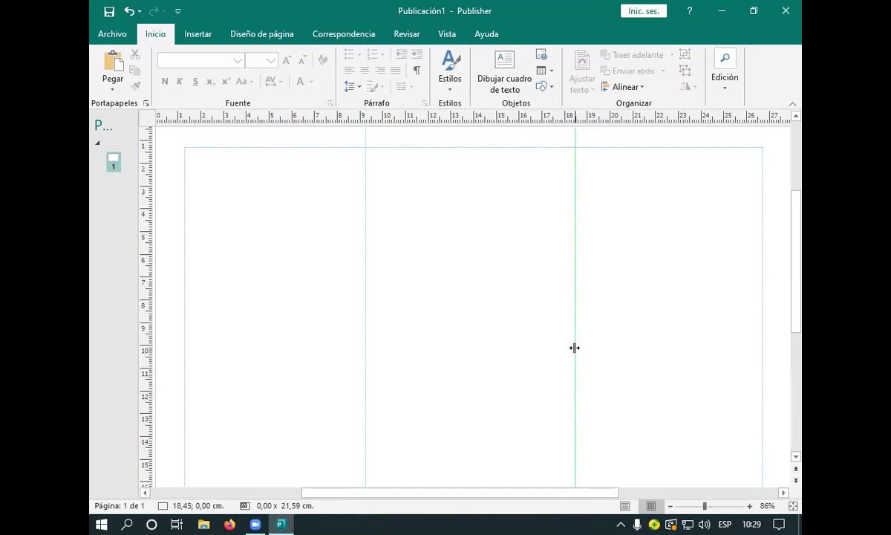
drag(575, 348, 580, 355)
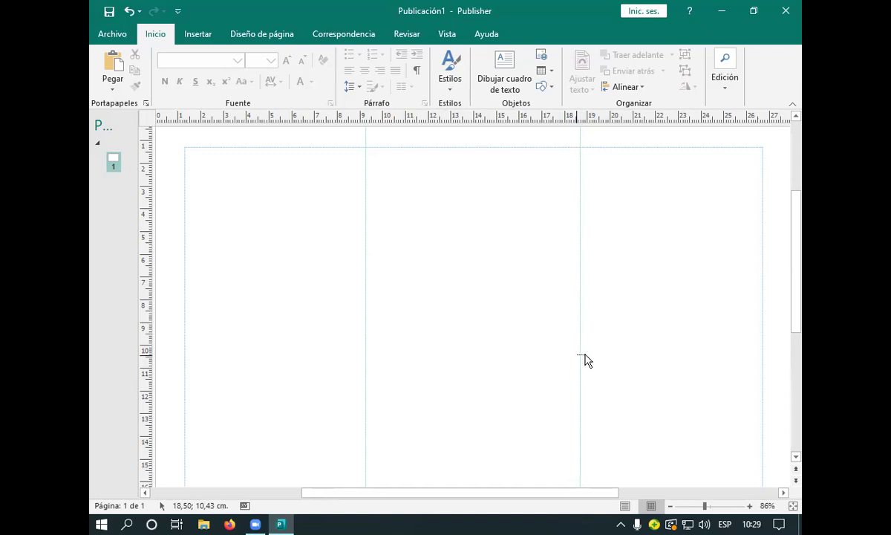
mouse_move(590, 352)
mouse_down()
mouse_move(544, 354)
mouse_move(573, 348)
mouse_up()
click(128, 12)
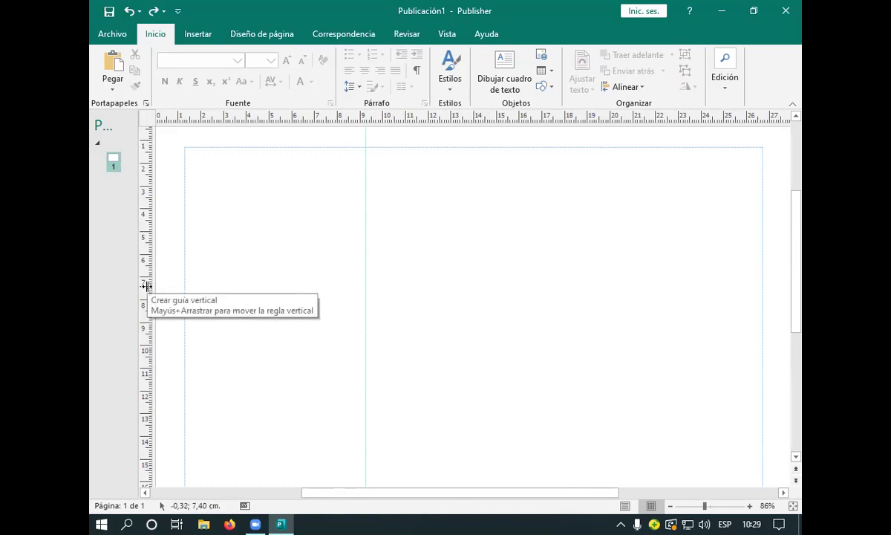
Place a second vertical ruler guide at about 18.6 cm from the page's left edge.
drag(146, 286, 578, 279)
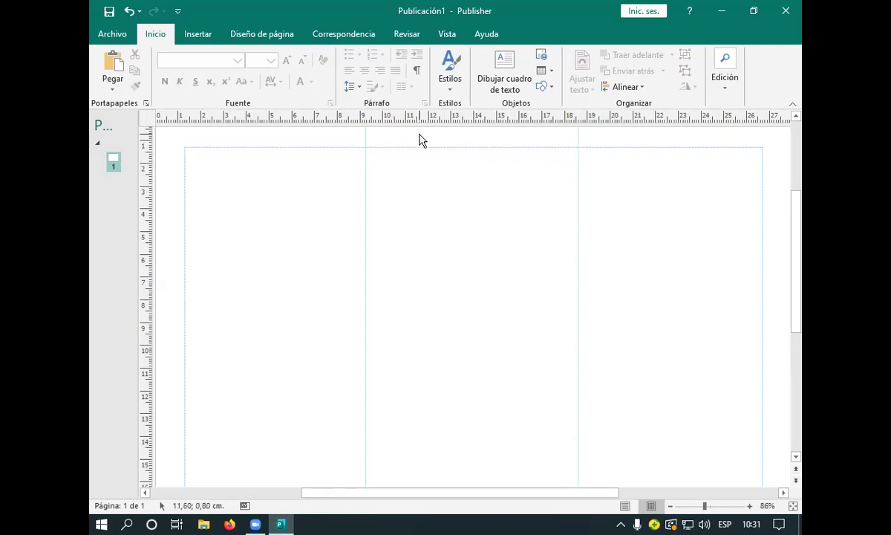
Draw a rectangle about 8.1 by 19.8 cm from the second ruler guide to the page's right margin and bottom margin.
click(196, 34)
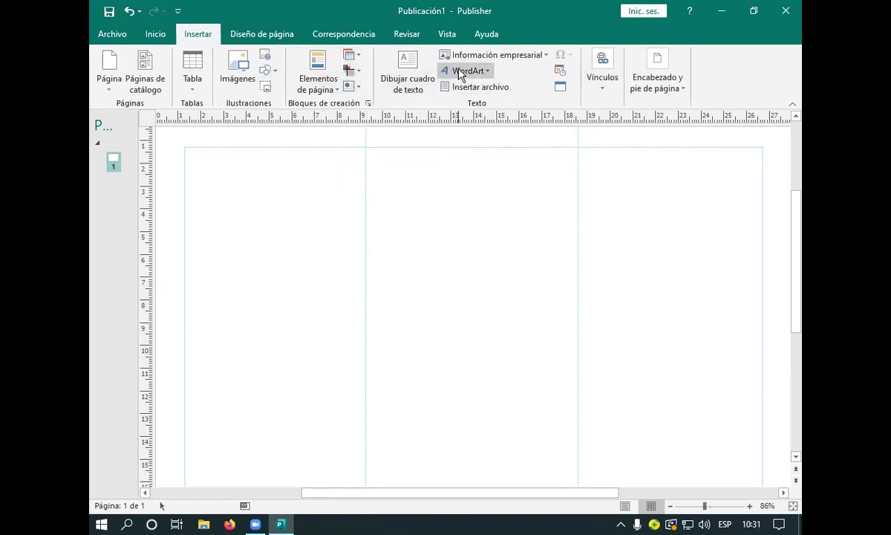
click(275, 72)
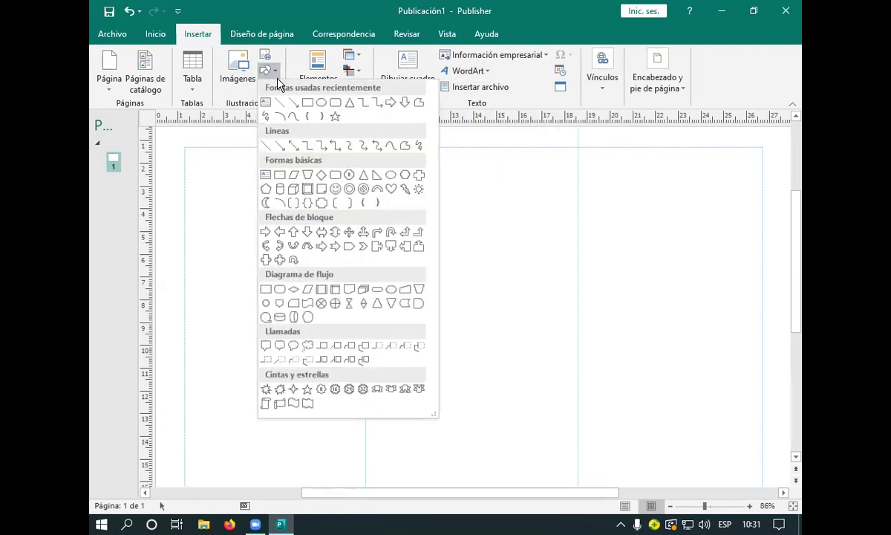
click(309, 103)
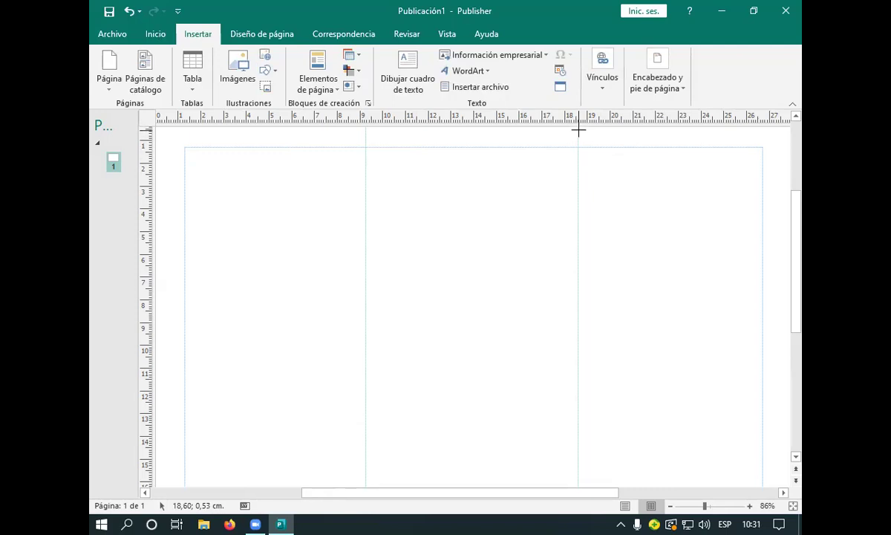
mouse_move(579, 130)
mouse_down()
mouse_move(763, 146)
mouse_move(762, 316)
mouse_move(750, 407)
mouse_move(762, 484)
mouse_move(762, 455)
mouse_move(762, 468)
mouse_up()
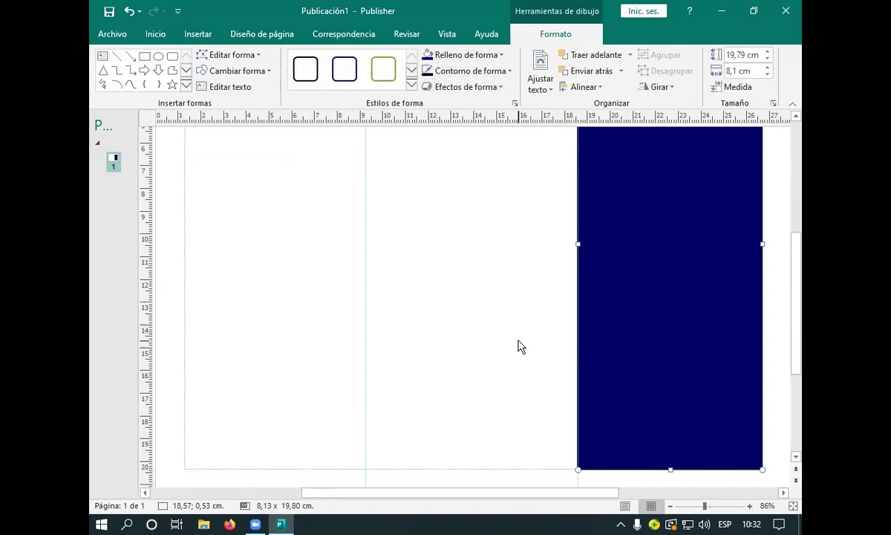
Move the rectangle up to the page's top edge and enlarge it to about 9.27 by 21.27 cm to fill the right-hand panel.
scroll(604, 199, up, 2)
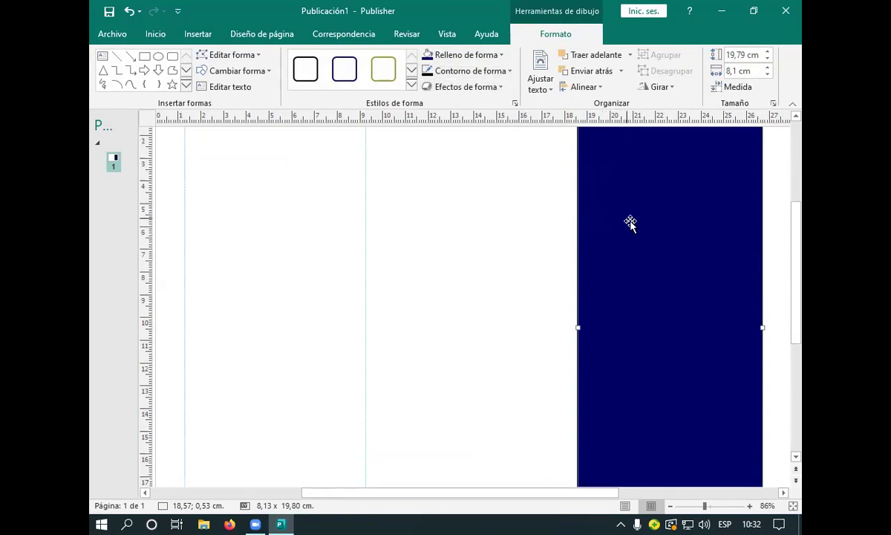
scroll(630, 223, up, 4)
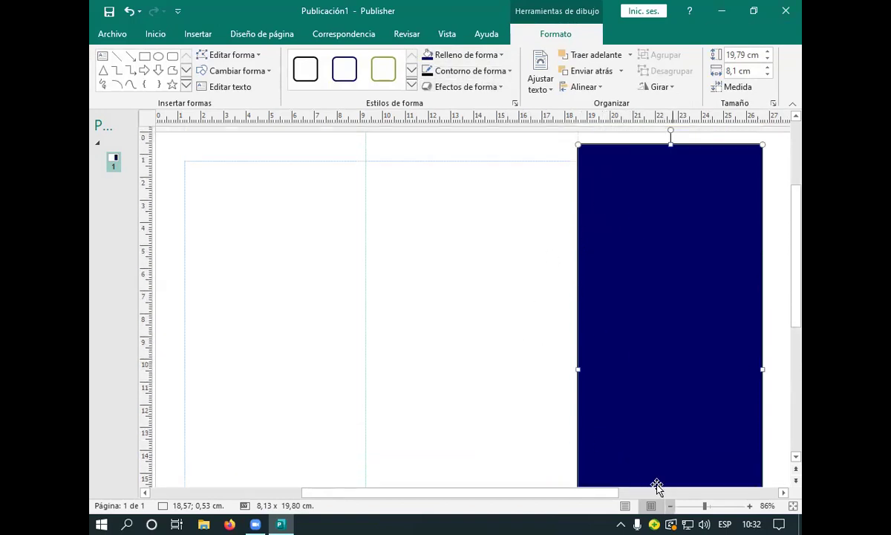
ctrl+scroll(657, 483, down, 2)
scroll(563, 367, up, 1)
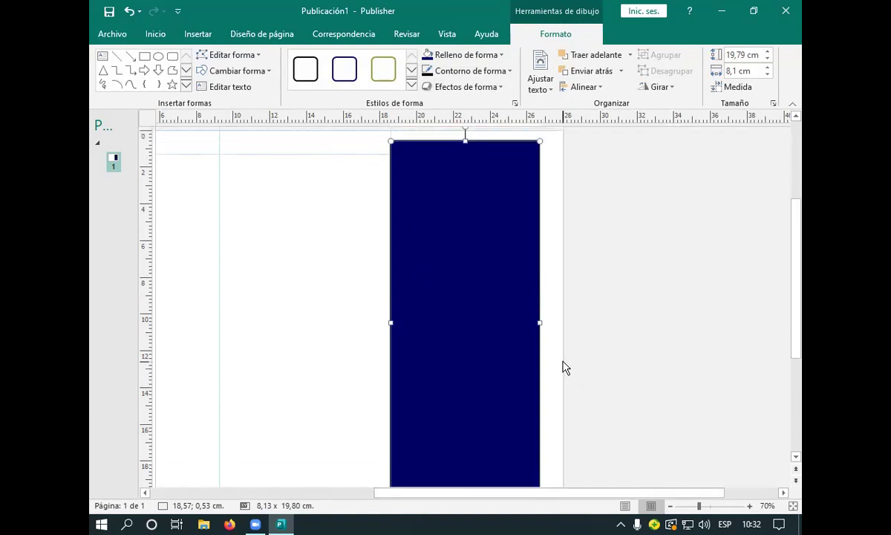
scroll(563, 368, down, 1)
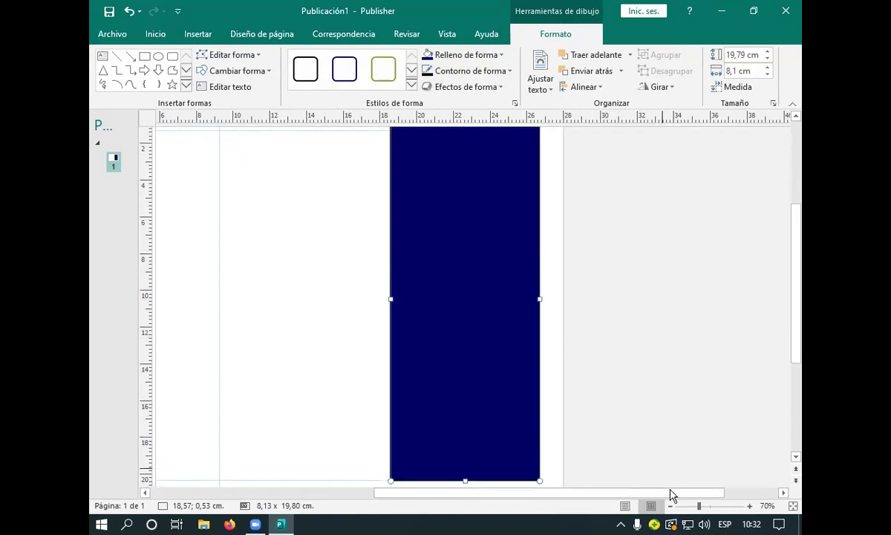
ctrl+scroll(668, 494, down, 2)
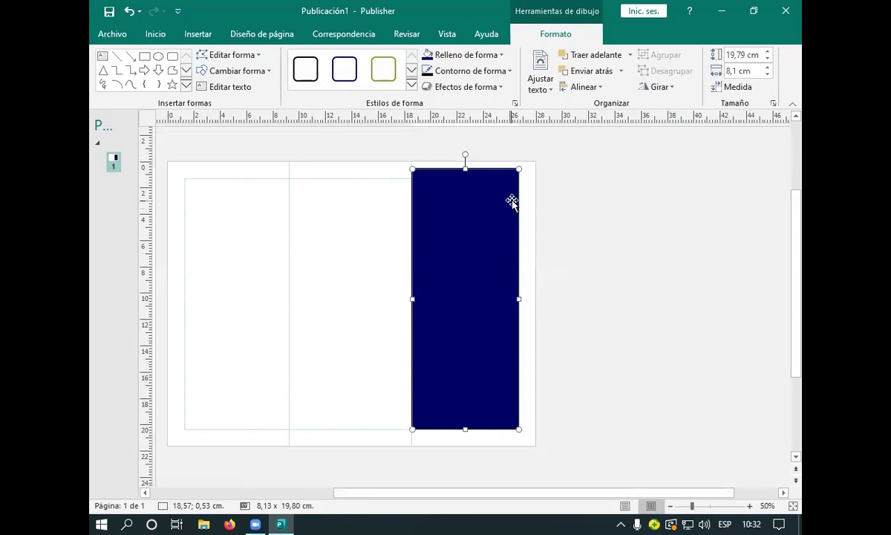
drag(482, 187, 484, 182)
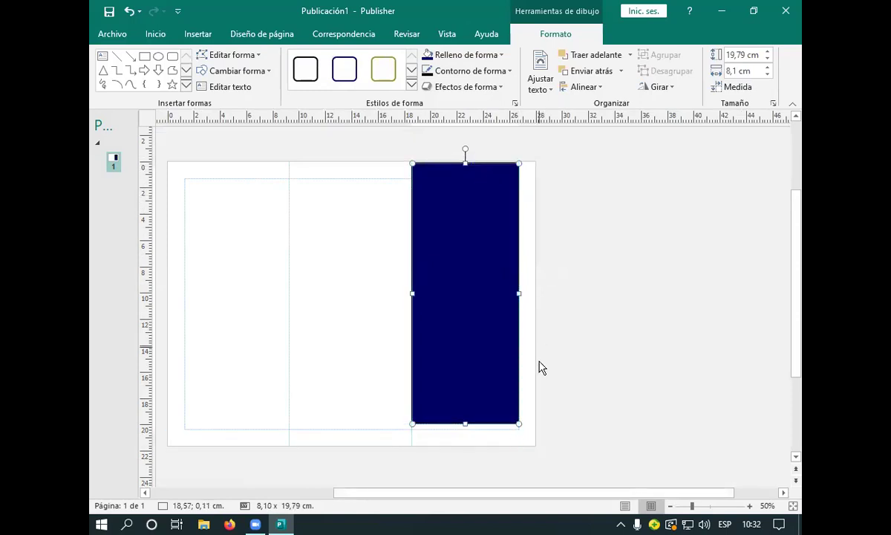
drag(518, 422, 534, 442)
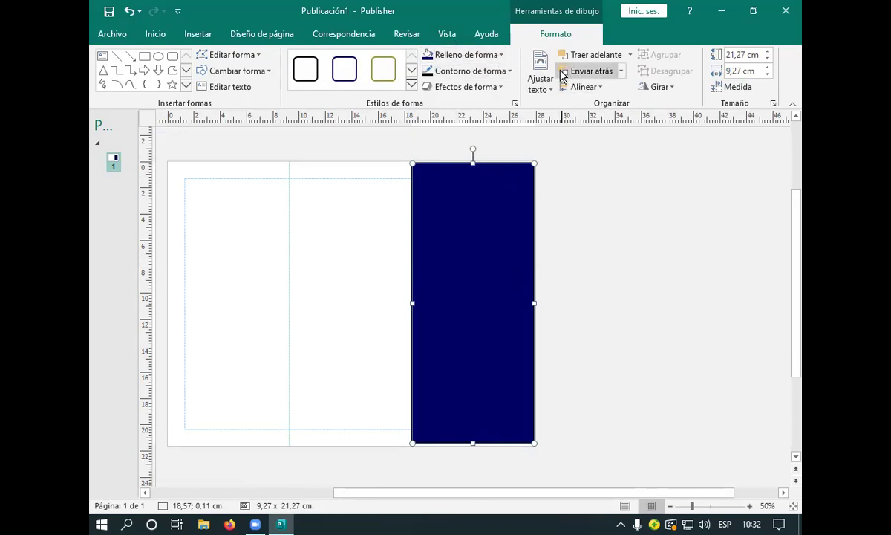
Apply the scheme's dark blue fill to the rectangle and remove its outline.
click(503, 55)
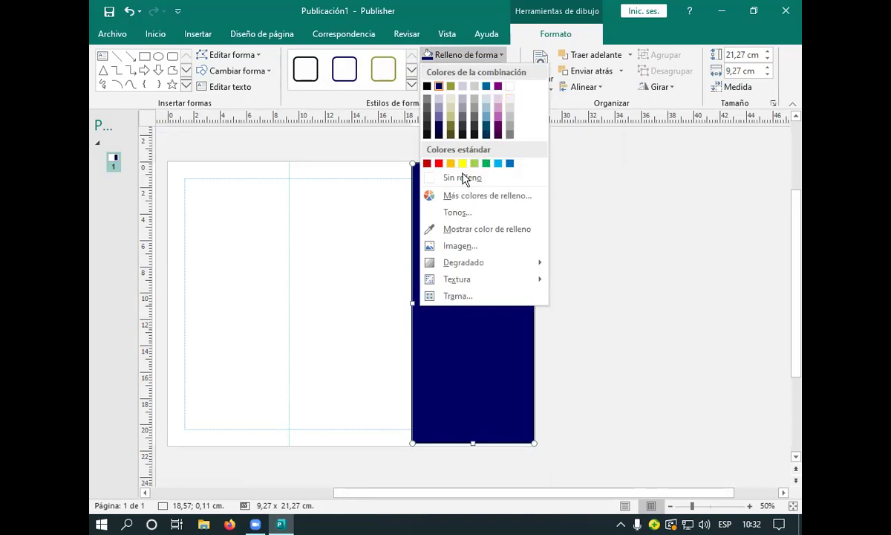
click(440, 90)
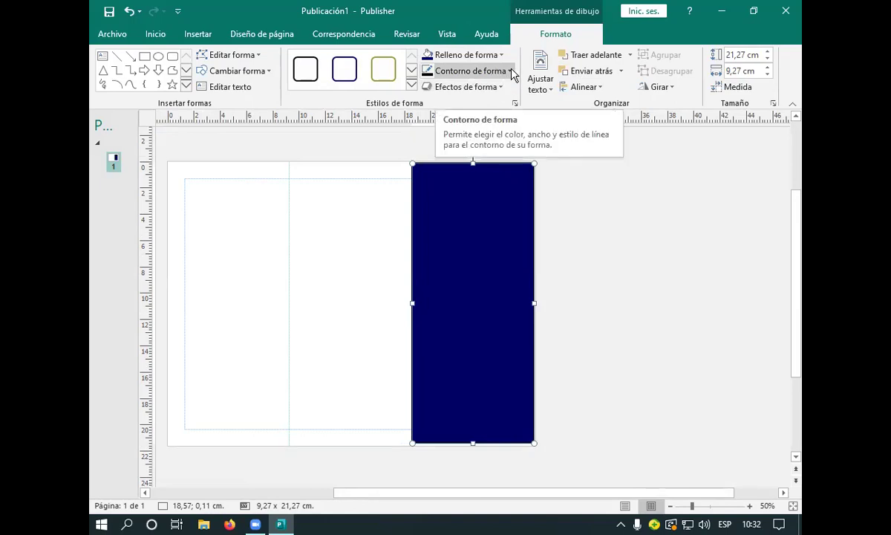
click(477, 75)
click(458, 194)
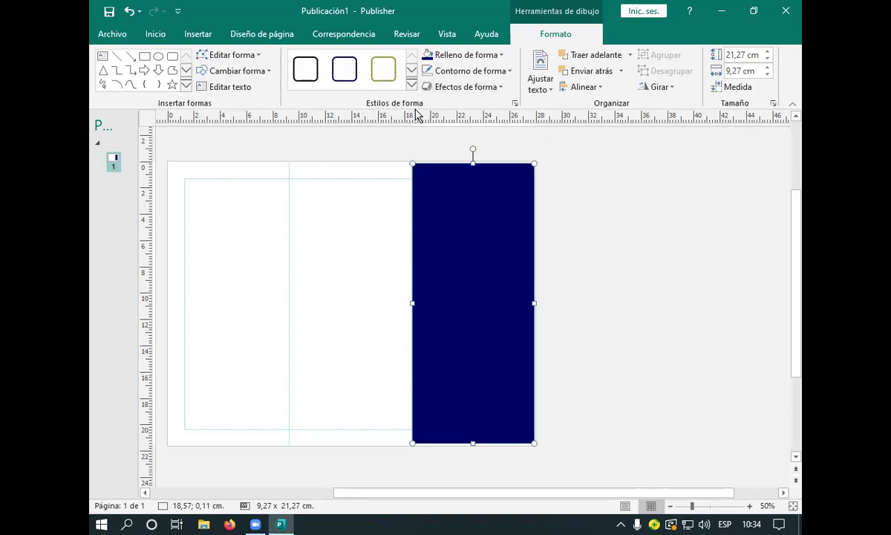
Switch to Firefox and search Google for "imagenes de televisor".
click(230, 524)
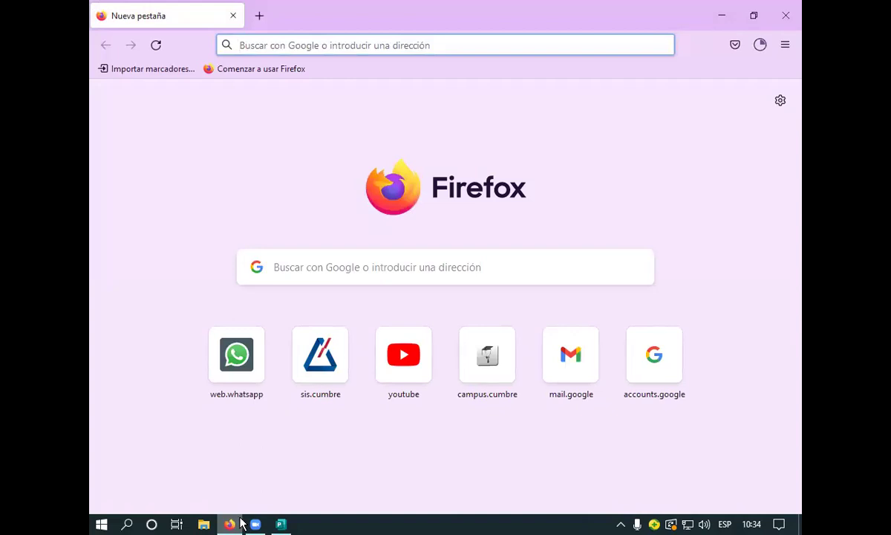
click(433, 45)
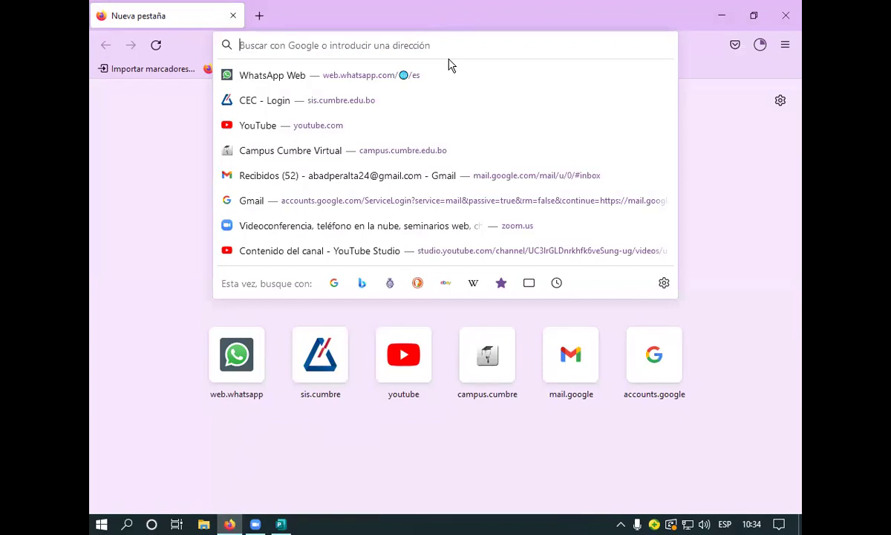
text(ima)
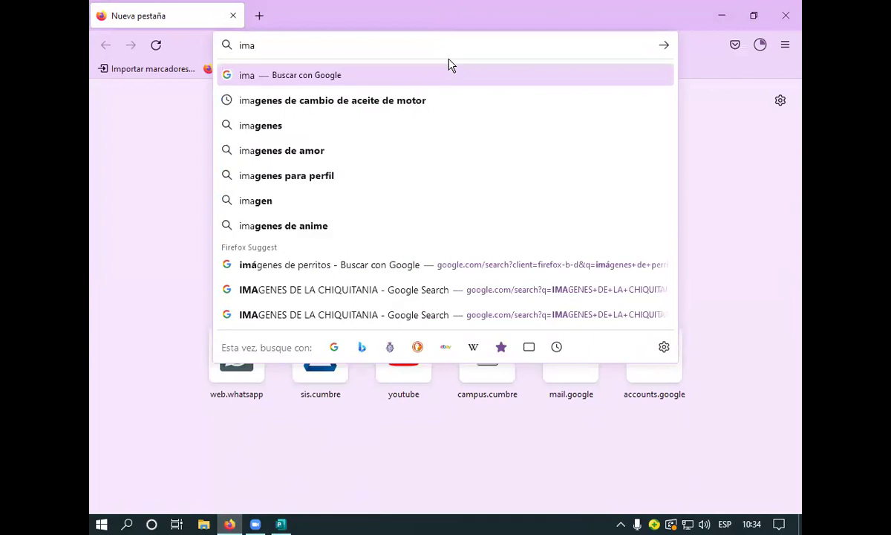
text(genes)
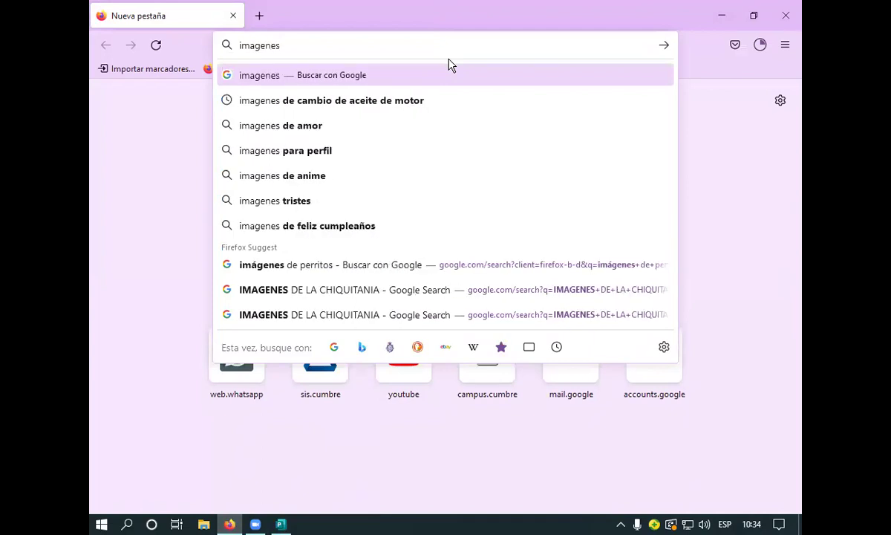
text( de te)
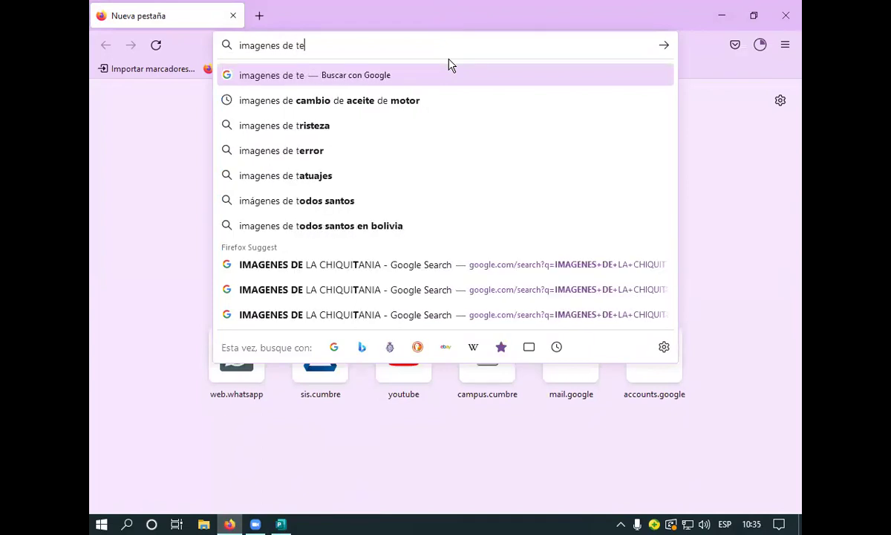
text(levis)
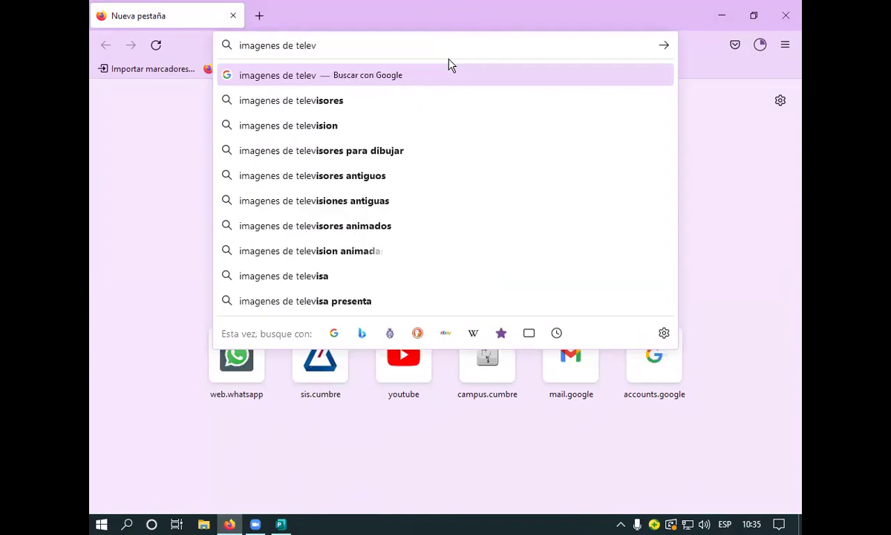
text(or)
key(Return)
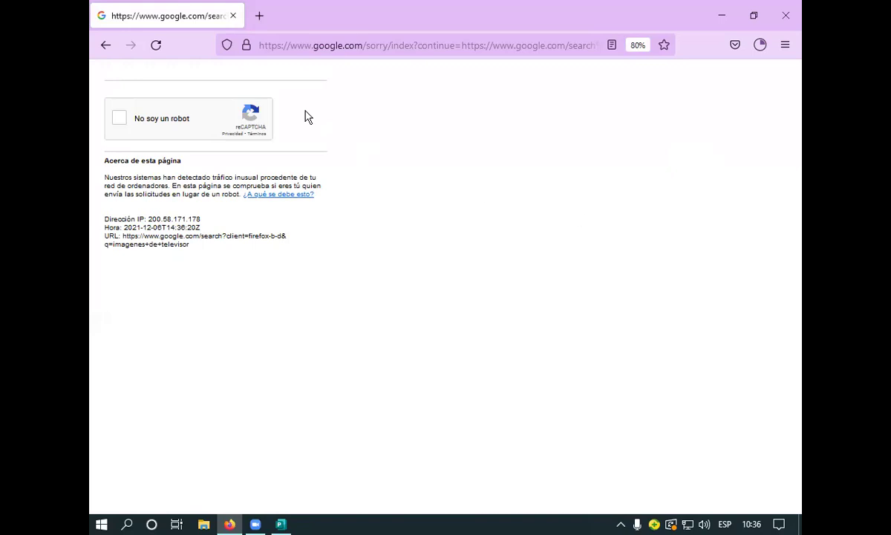
Return to the browser's start page and search Google for "televisor".
click(107, 52)
click(367, 267)
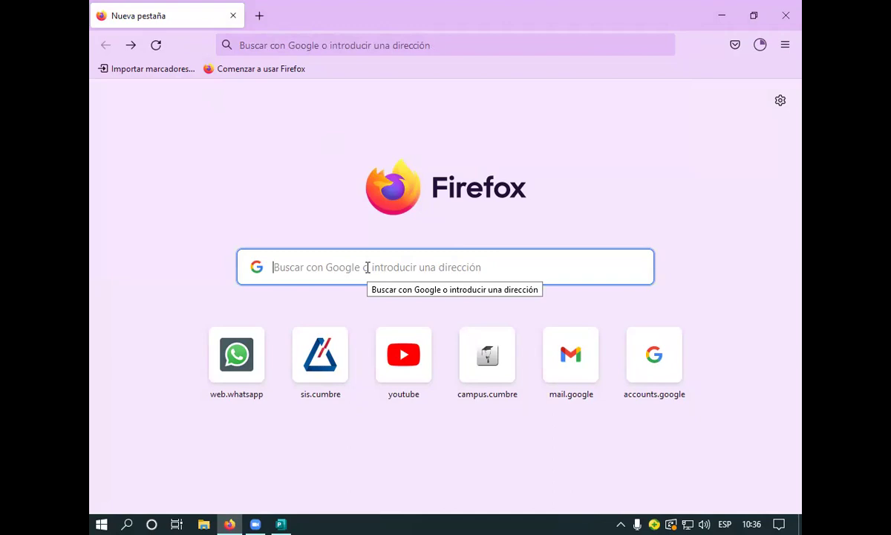
text(tel)
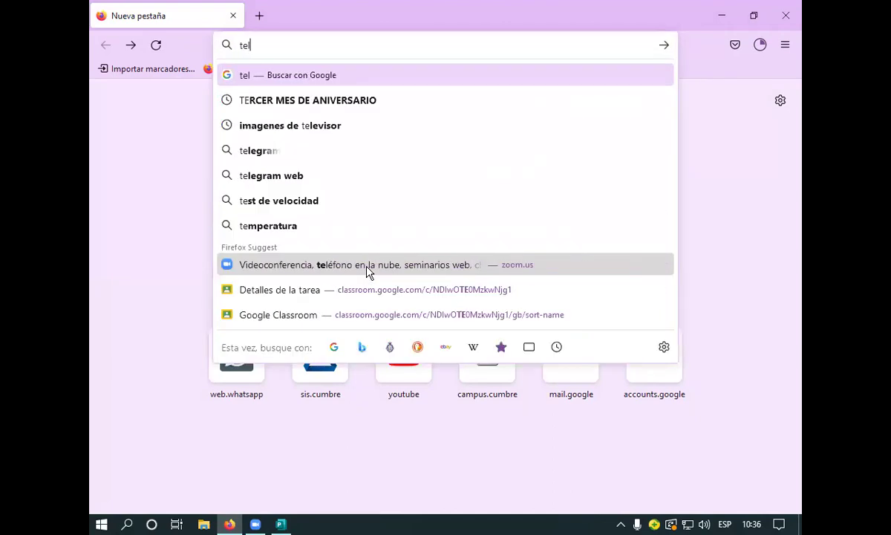
text(evisor)
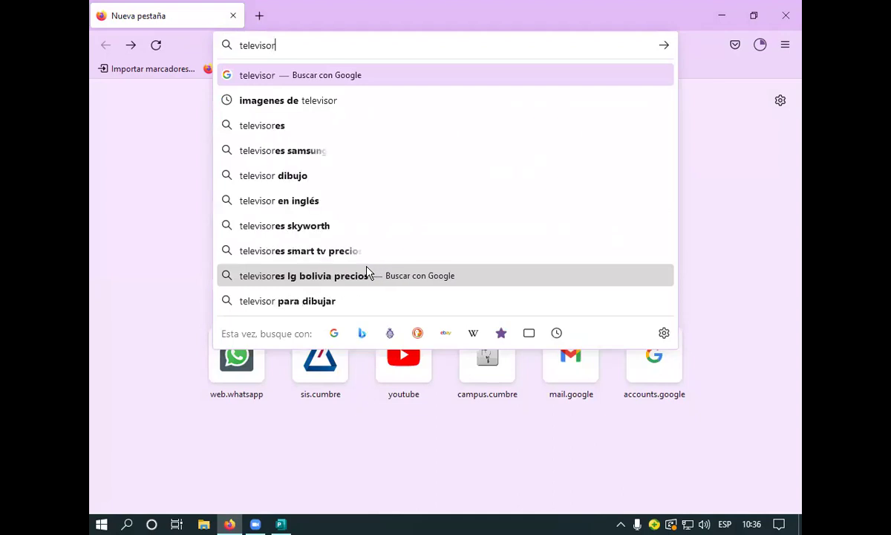
key(Return)
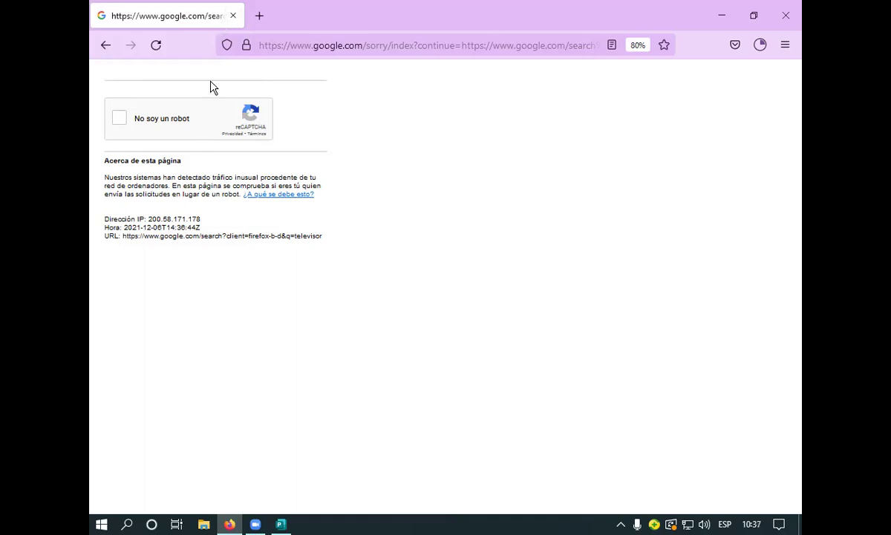
Complete the reCAPTCHA check by selecting all three images that show bridges and submitting the verification.
click(118, 124)
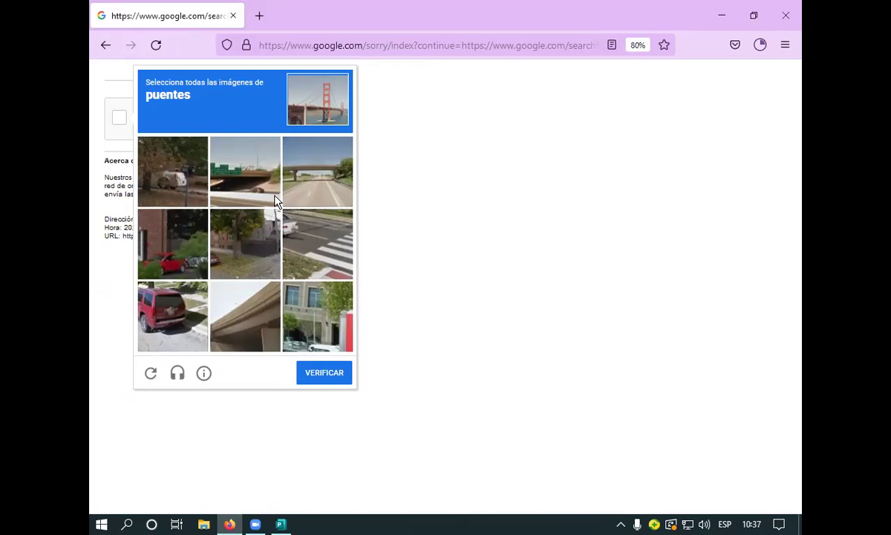
click(322, 166)
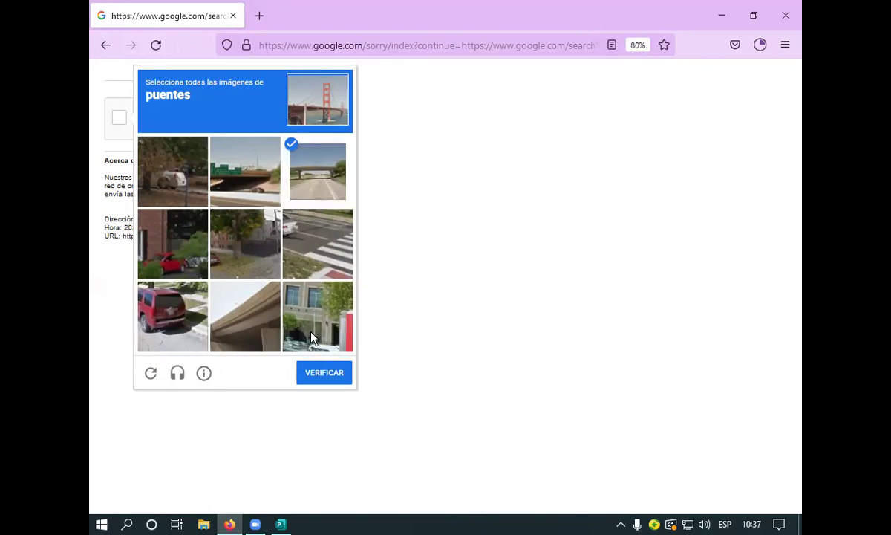
click(252, 321)
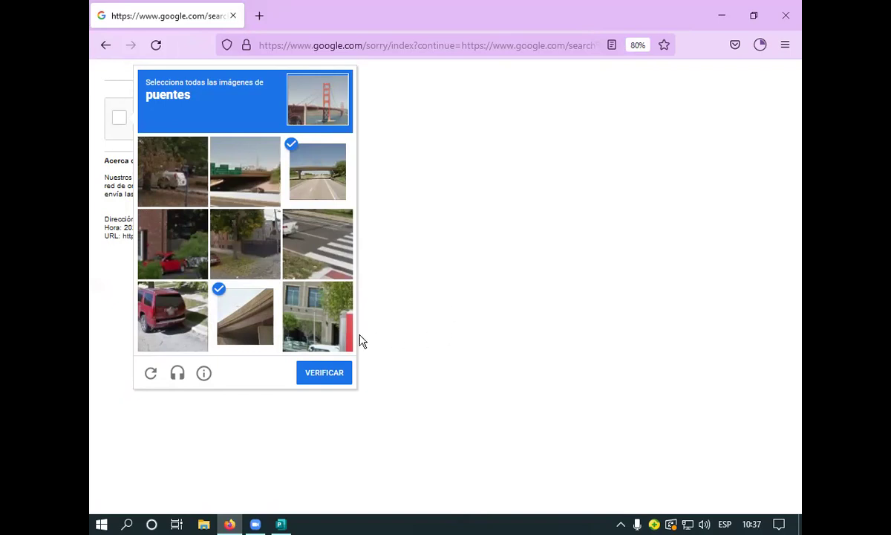
click(318, 167)
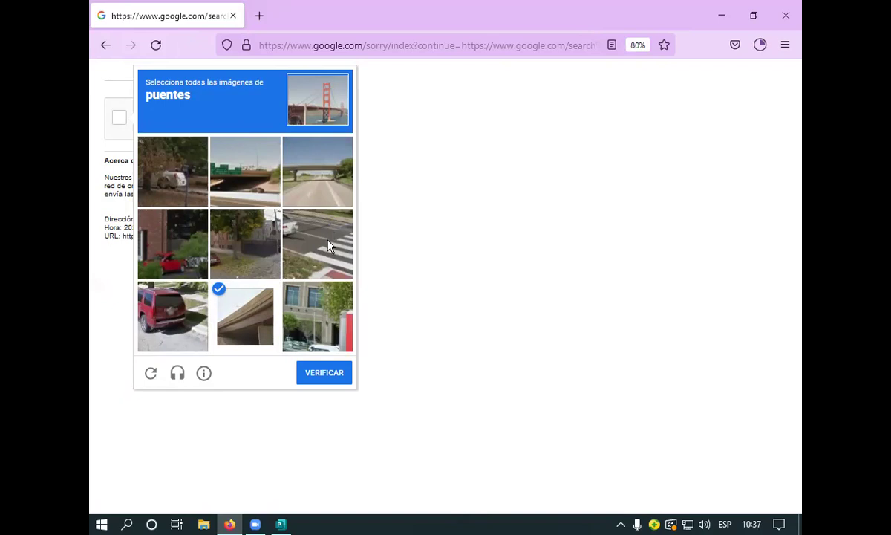
click(324, 163)
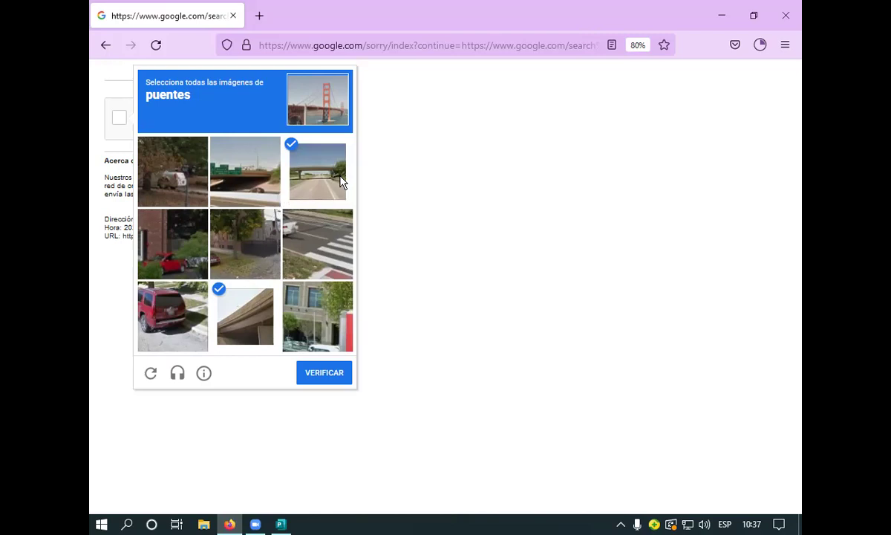
click(325, 186)
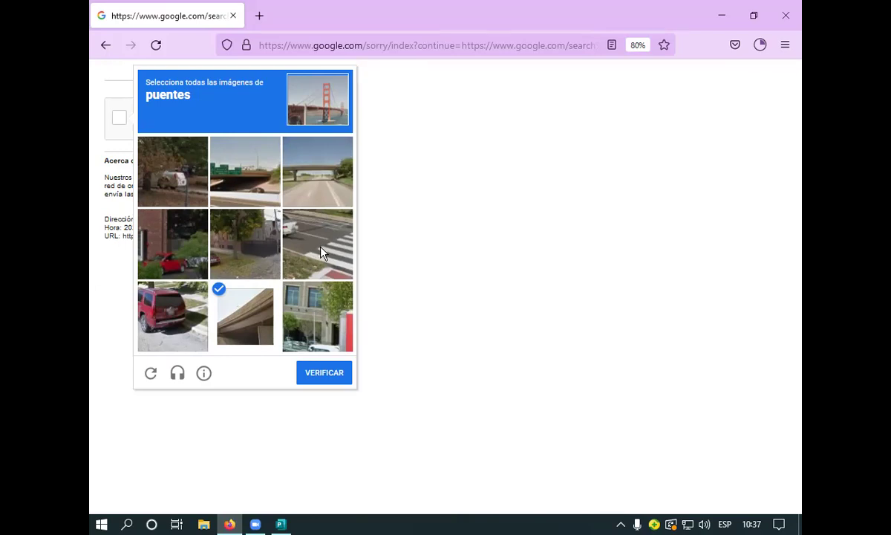
click(295, 173)
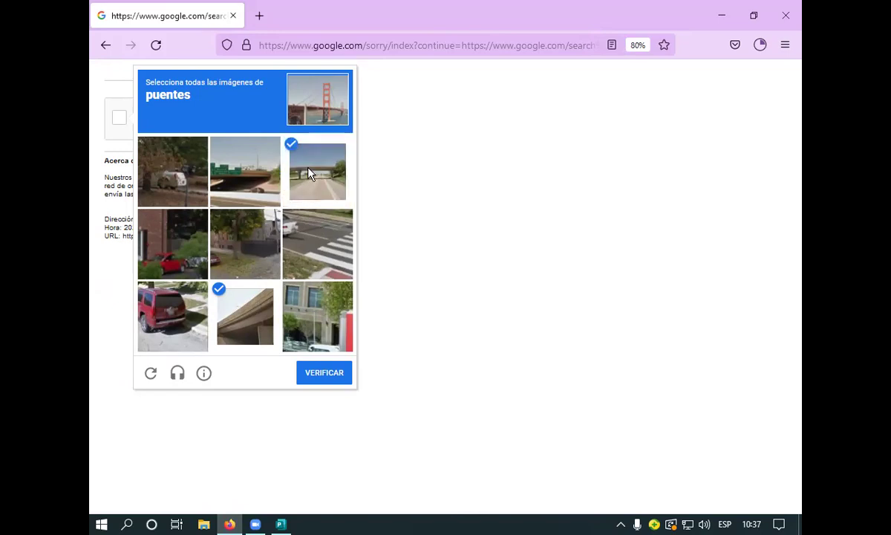
click(327, 379)
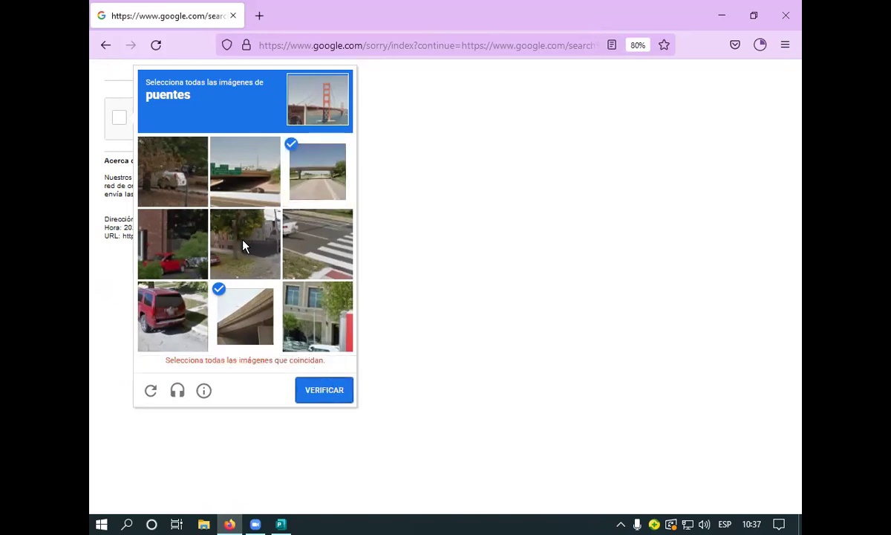
click(239, 180)
click(332, 373)
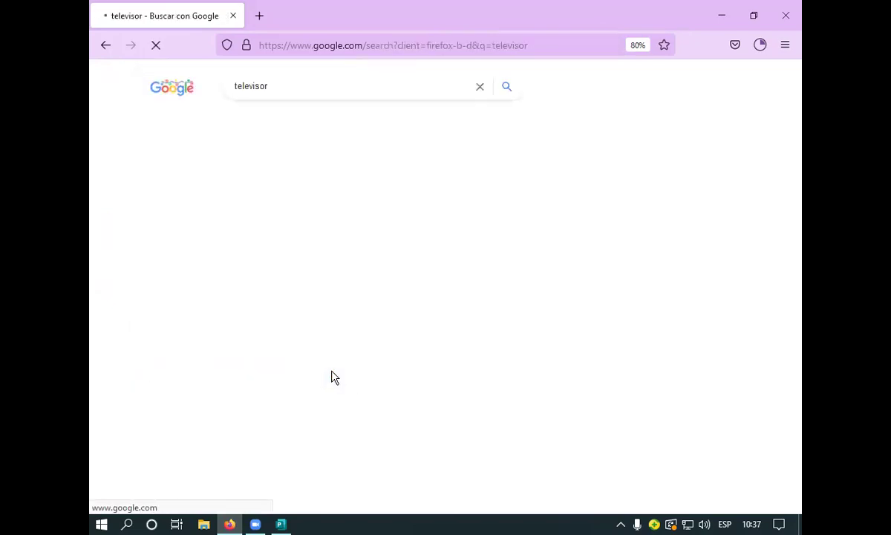
Show the image results for "televisor" and copy the Google TV X80J de Sony picture from its preview.
click(218, 128)
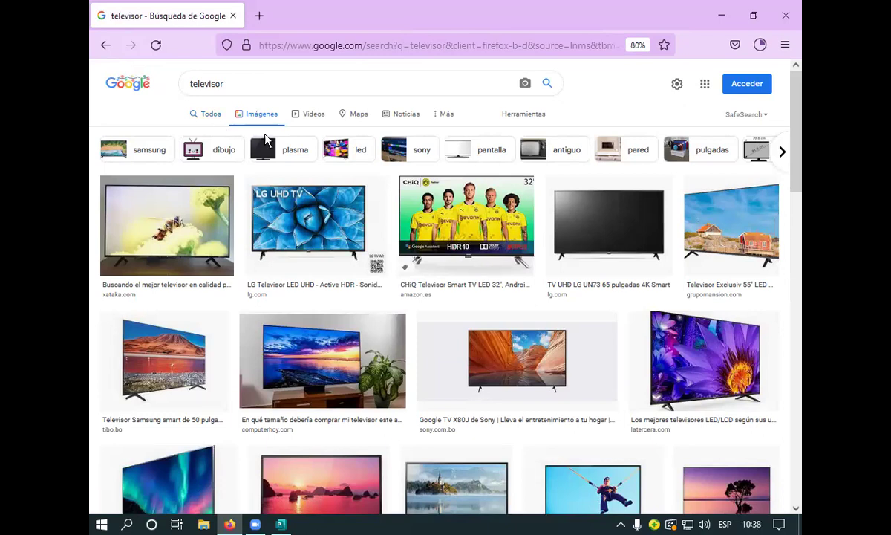
scroll(558, 310, down, 1)
scroll(559, 310, down, 2)
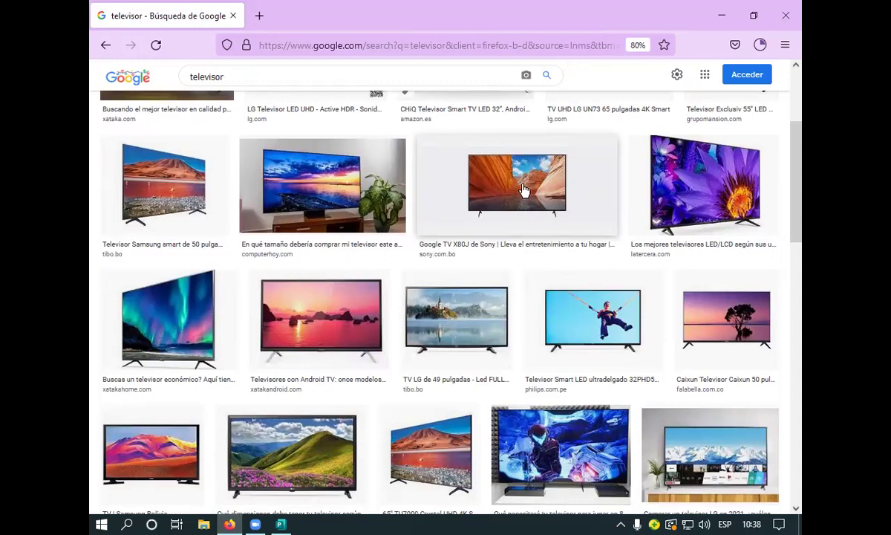
click(489, 172)
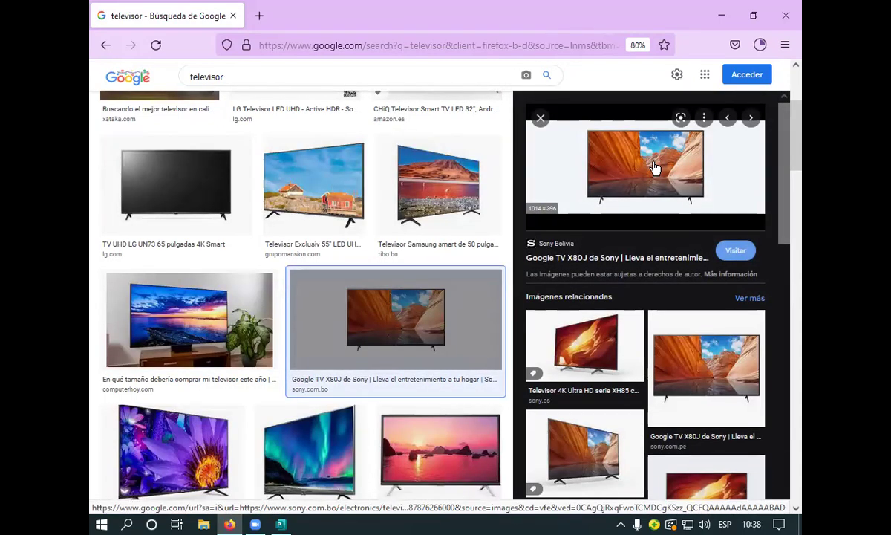
right_click(608, 166)
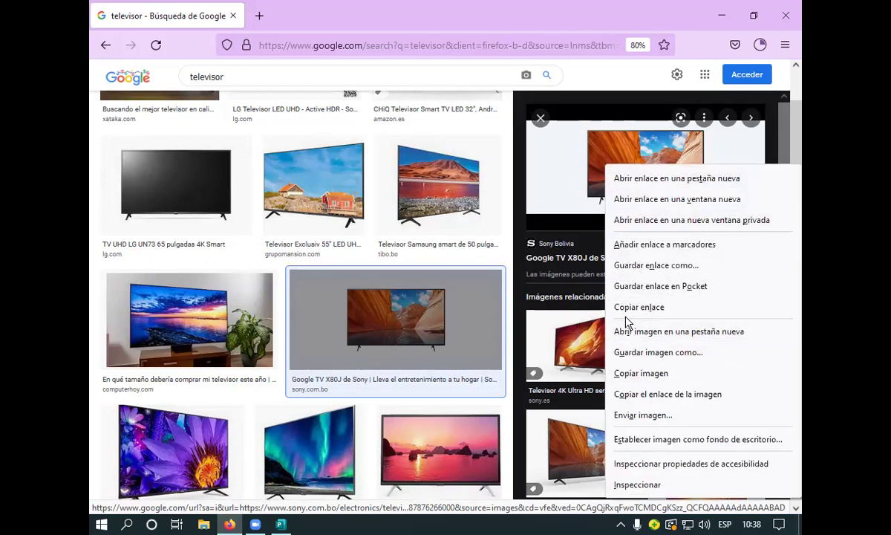
click(642, 373)
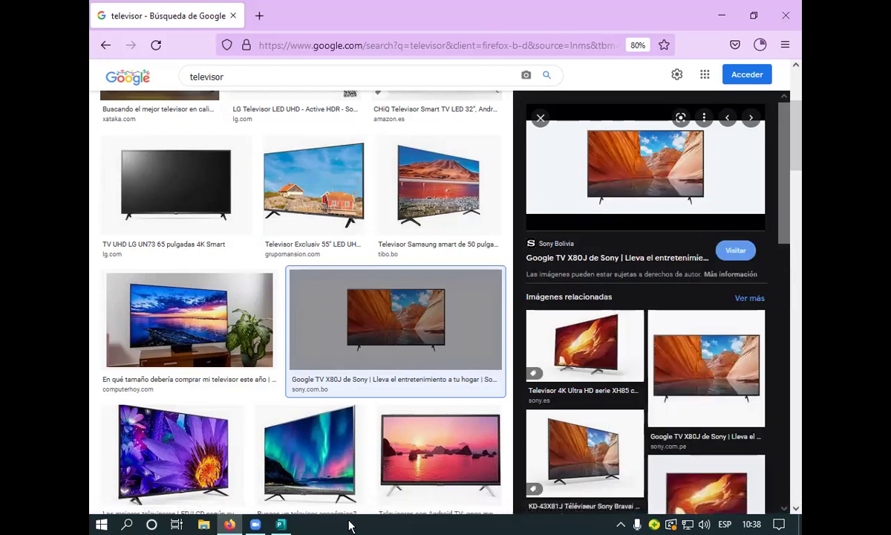
Switch to Publisher, try a regular paste of the copied television image onto the page, and undo it.
mouse_move(279, 526)
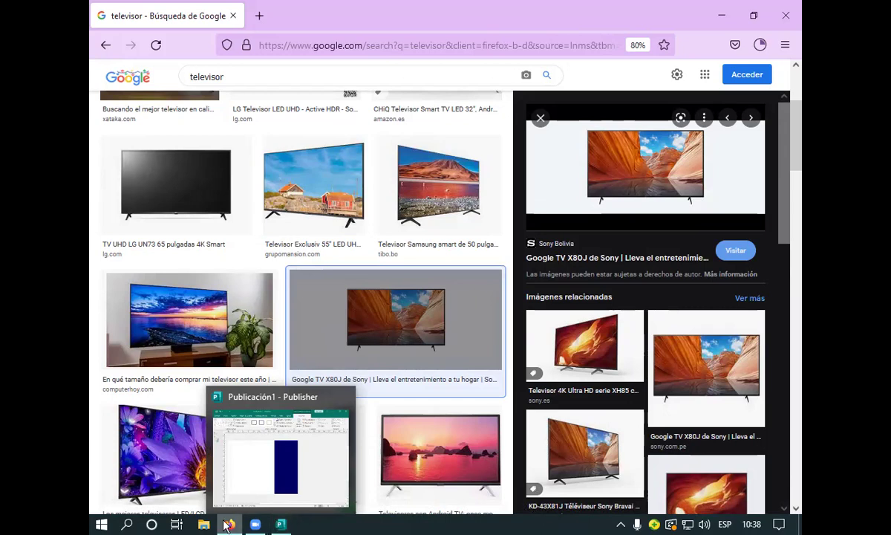
click(279, 525)
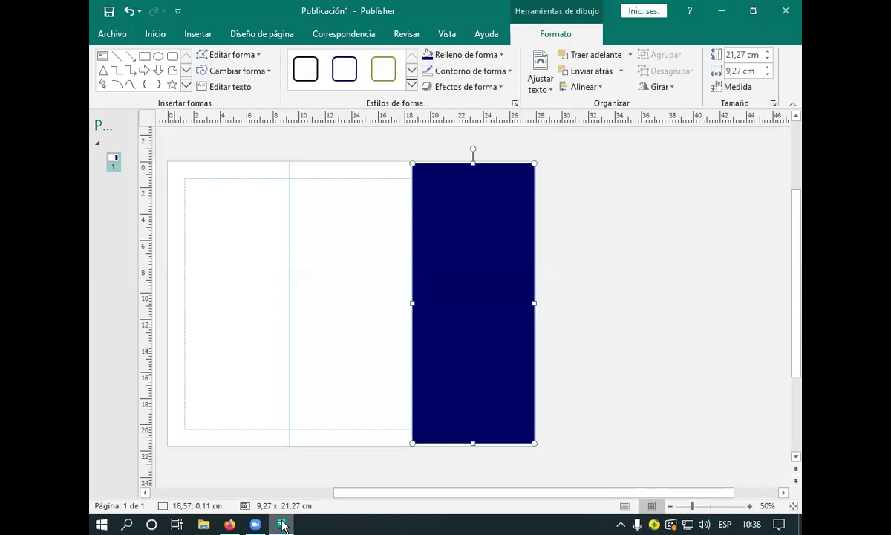
click(705, 338)
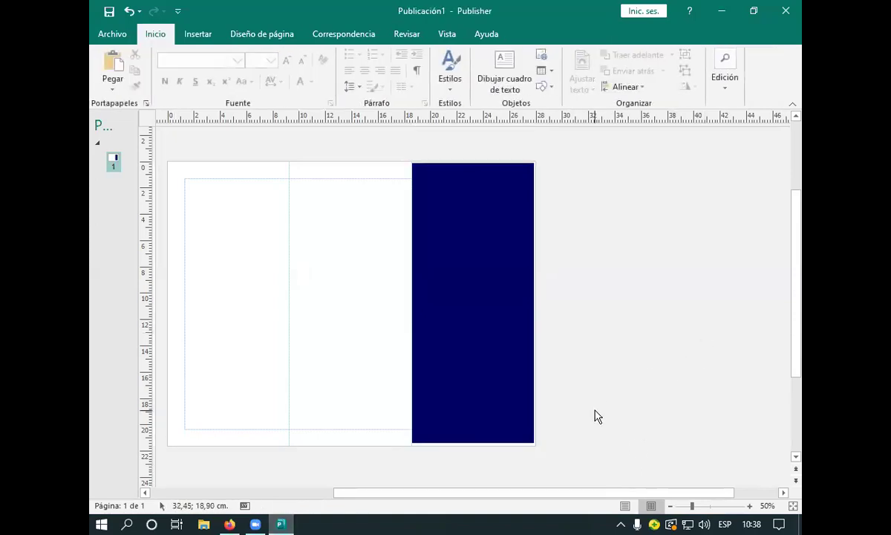
click(117, 69)
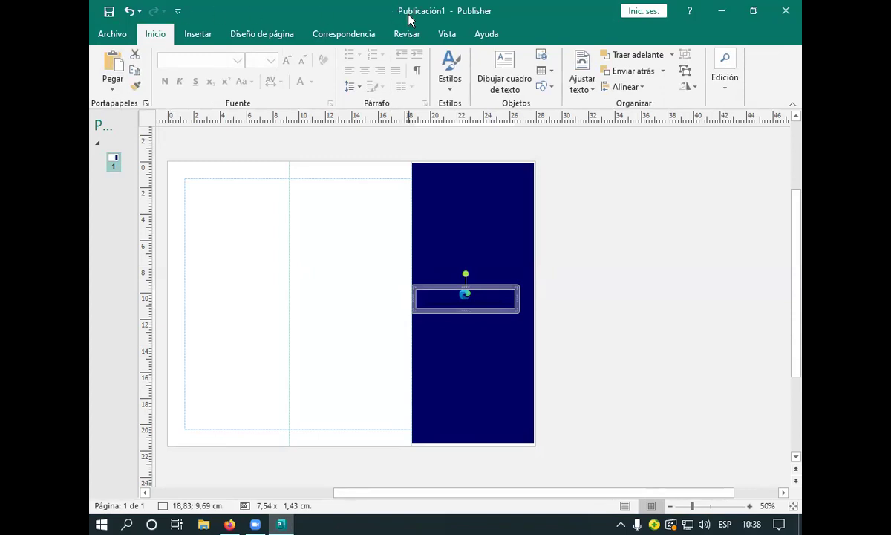
click(129, 12)
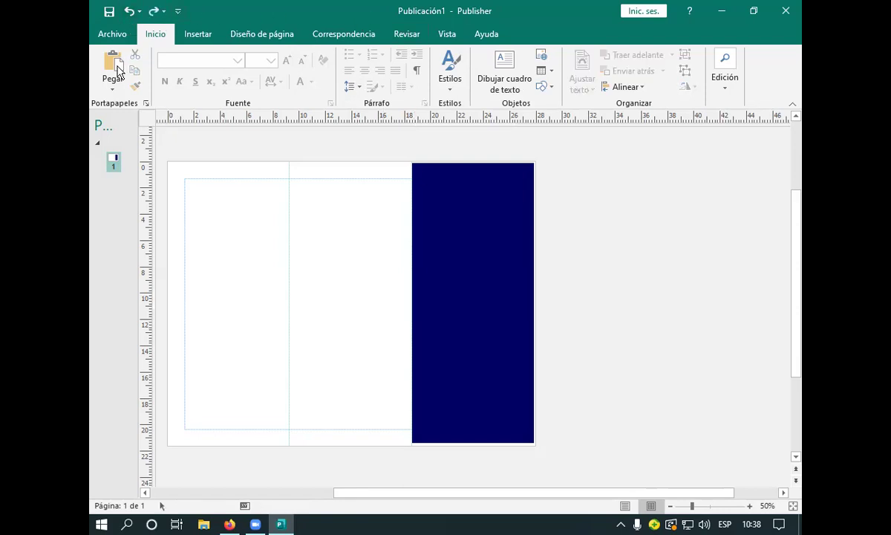
Paste the television image as a bitmap with Paste Special, reduce it to about 16.01 by 6.25 cm over the blue panel, and delete it.
click(113, 80)
click(126, 141)
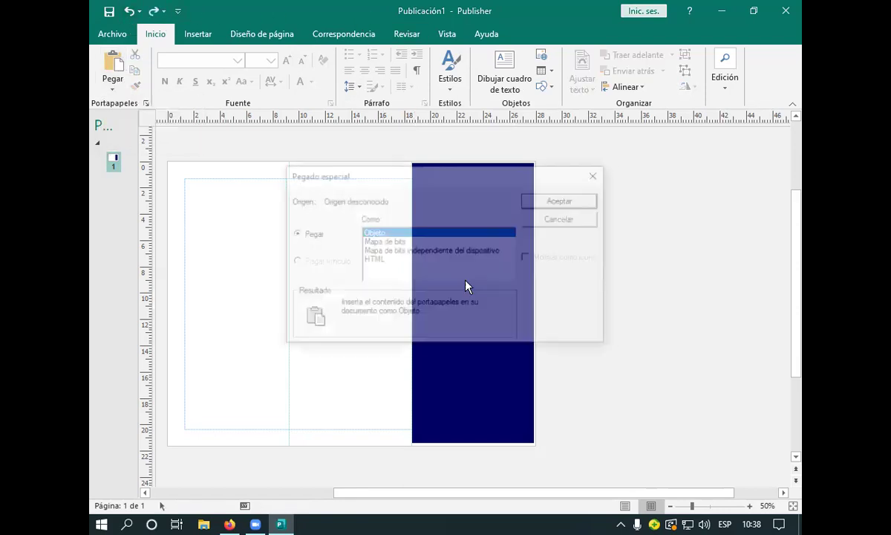
double_click(399, 242)
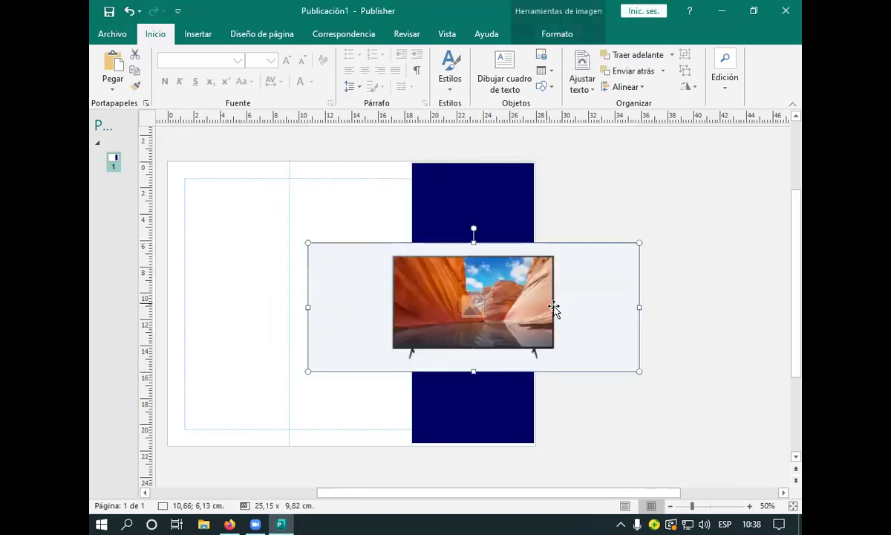
drag(638, 242, 519, 290)
drag(485, 325, 522, 258)
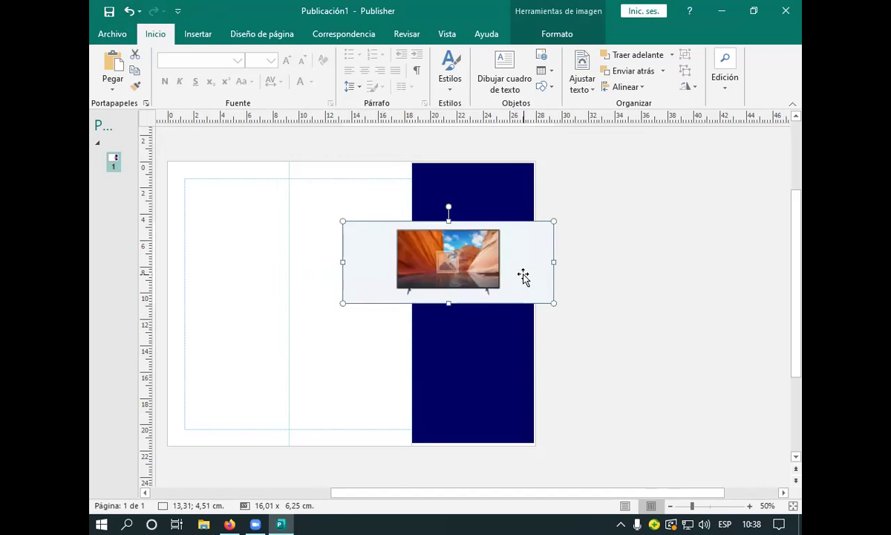
key(Delete)
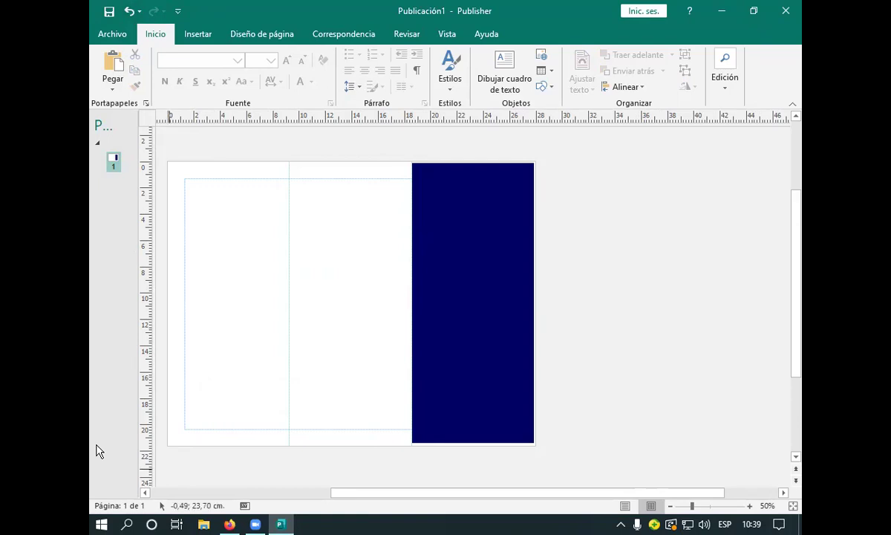
Minimize Publisher and Firefox to reveal the desktop.
click(722, 12)
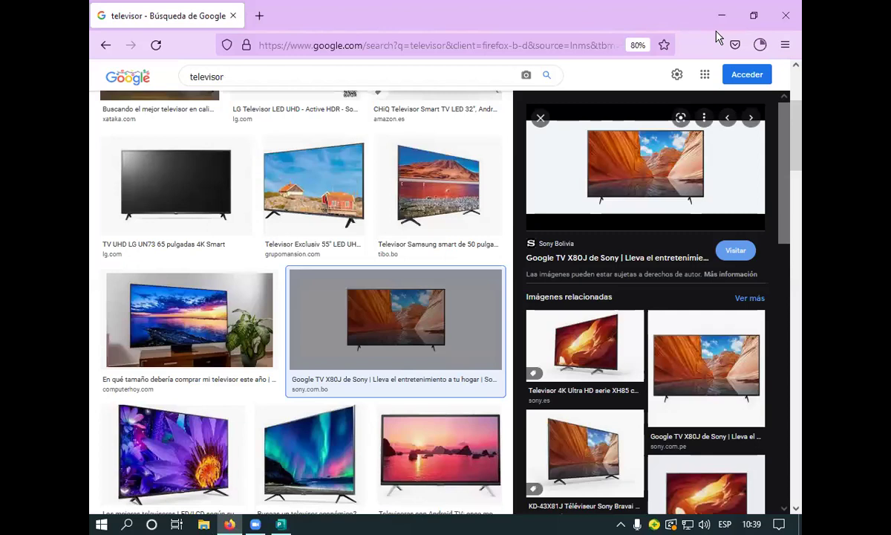
click(719, 15)
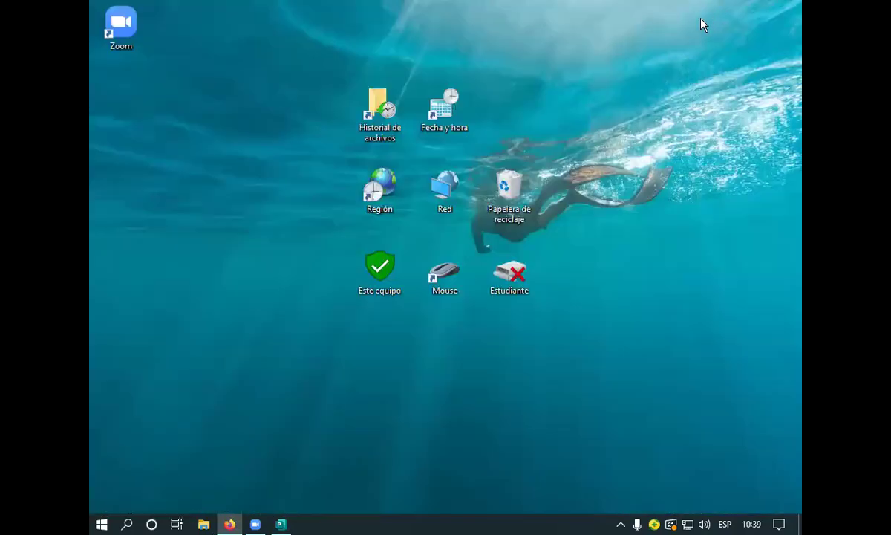
key(super+r)
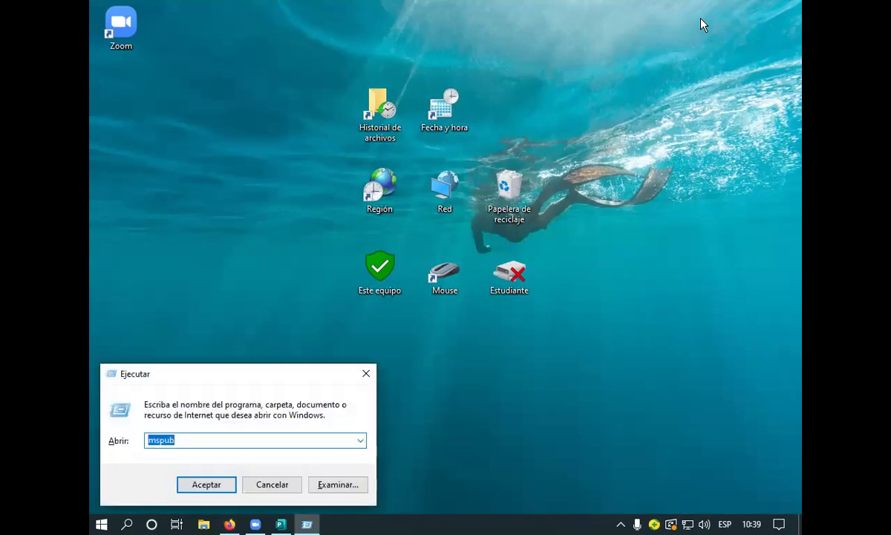
key(BackSpace)
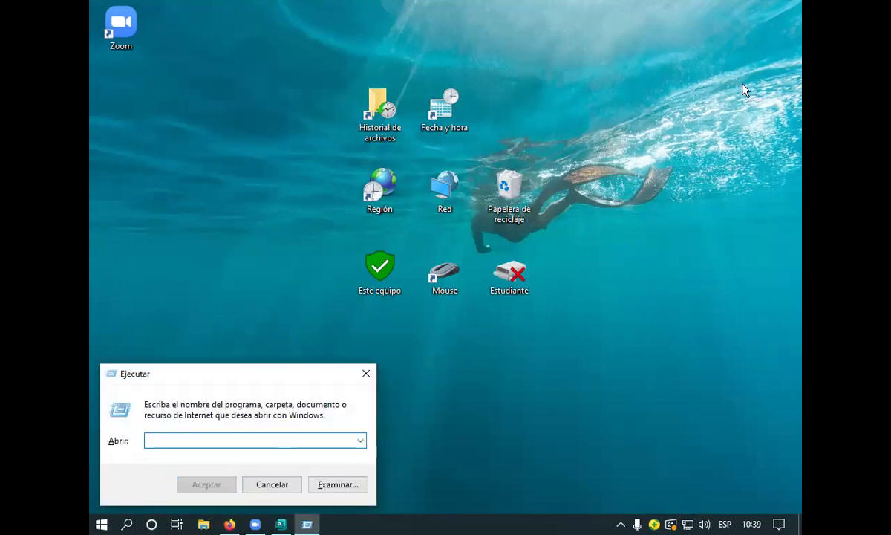
click(366, 373)
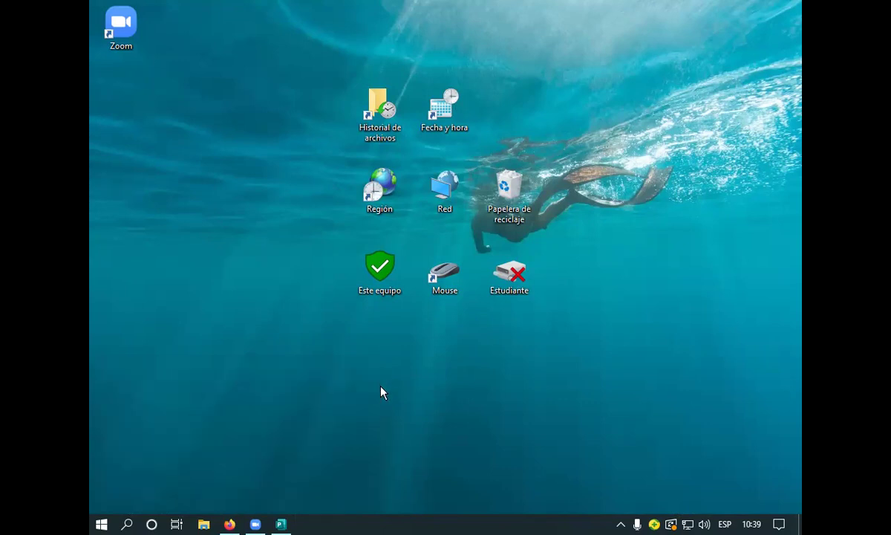
Find and open Word from the Windows search and create a blank document.
click(102, 524)
click(127, 524)
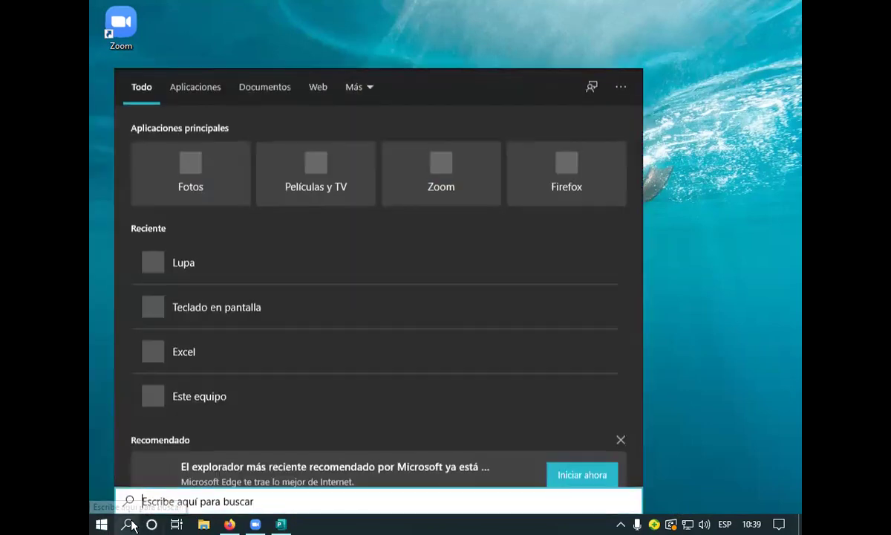
text(wo)
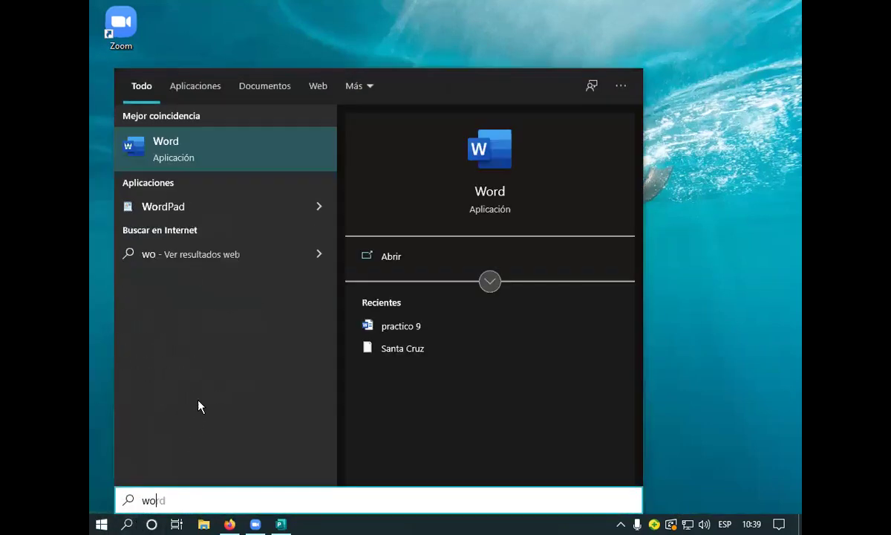
click(309, 163)
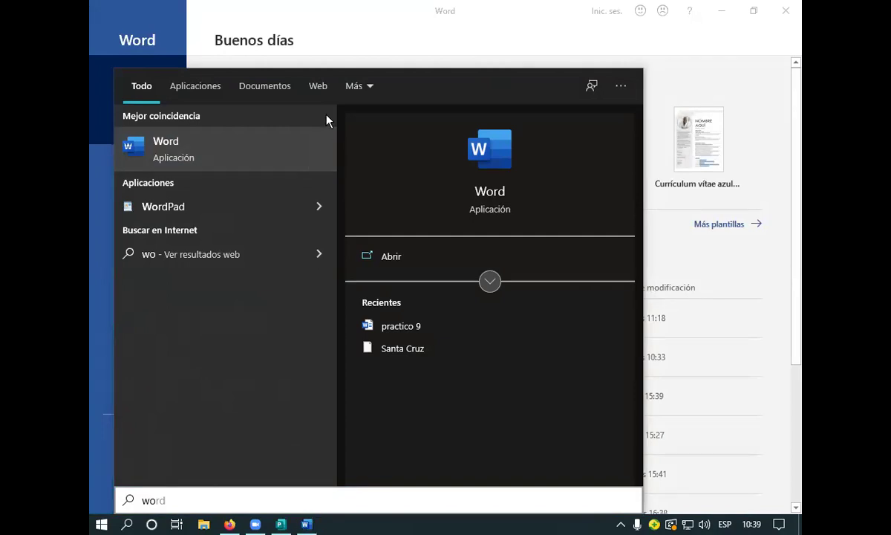
click(737, 270)
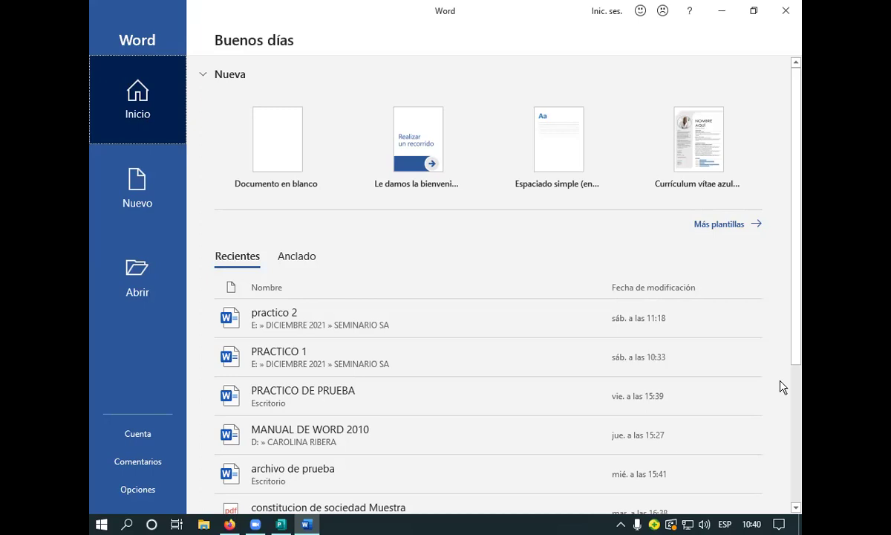
click(269, 152)
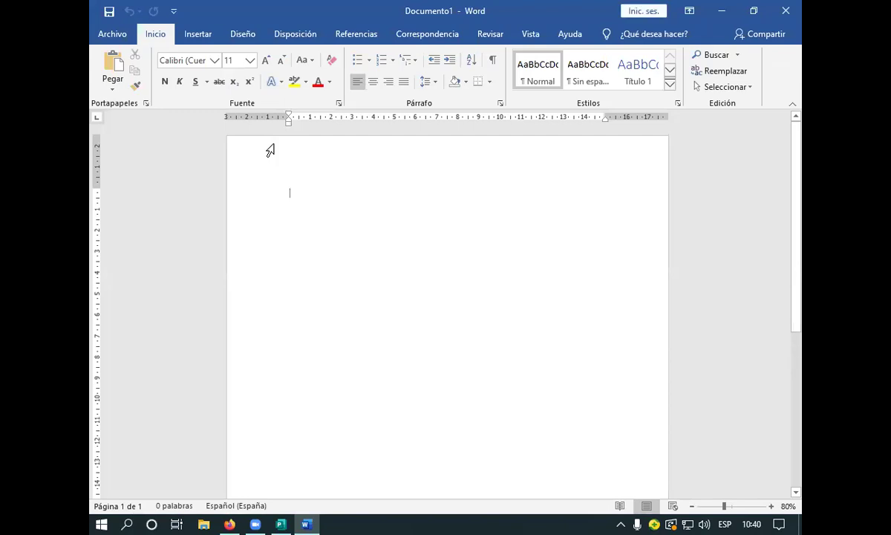
Paste the copied television image into the blank Word document and select it.
click(112, 58)
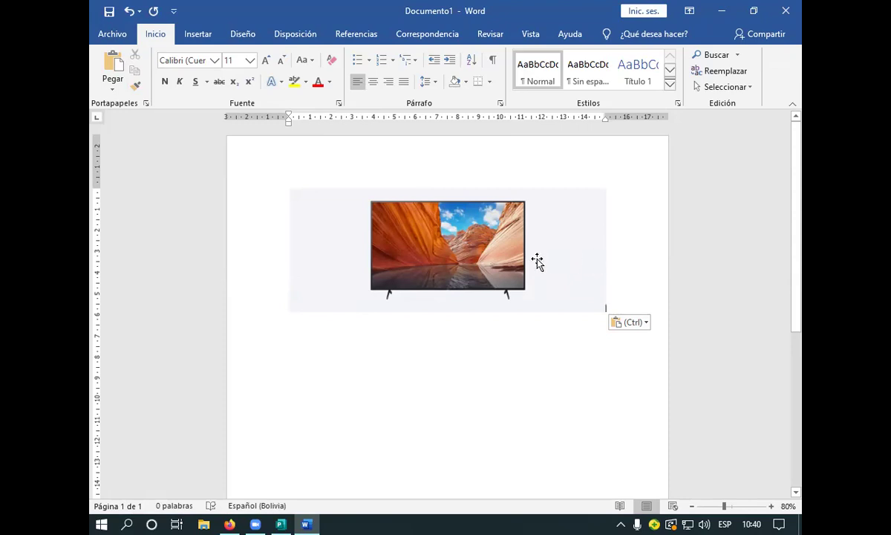
click(441, 242)
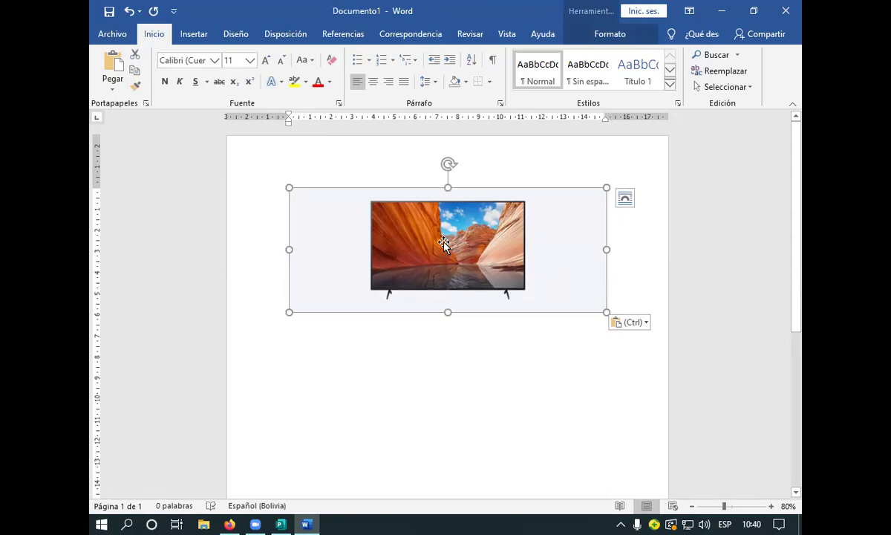
Remove the background of the television image in Word, extending the removal area to the image's full height, and keep the changes.
click(610, 34)
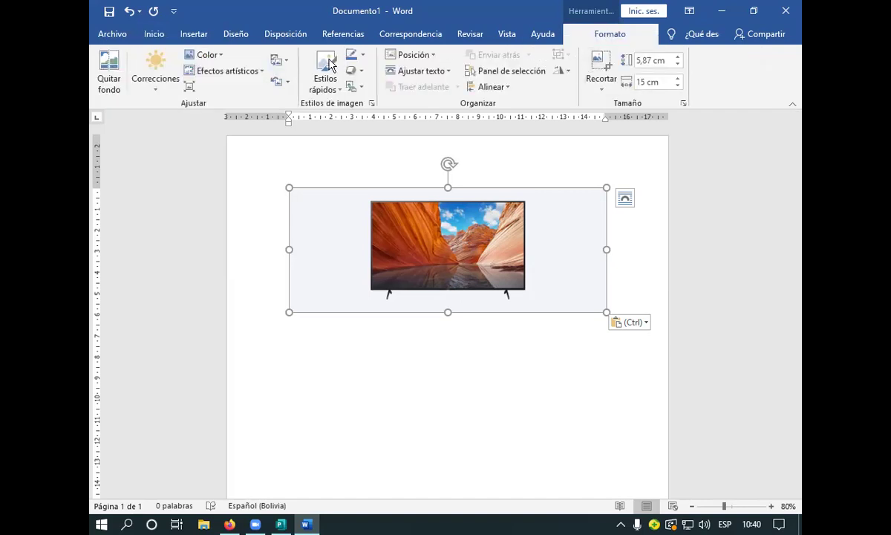
click(104, 72)
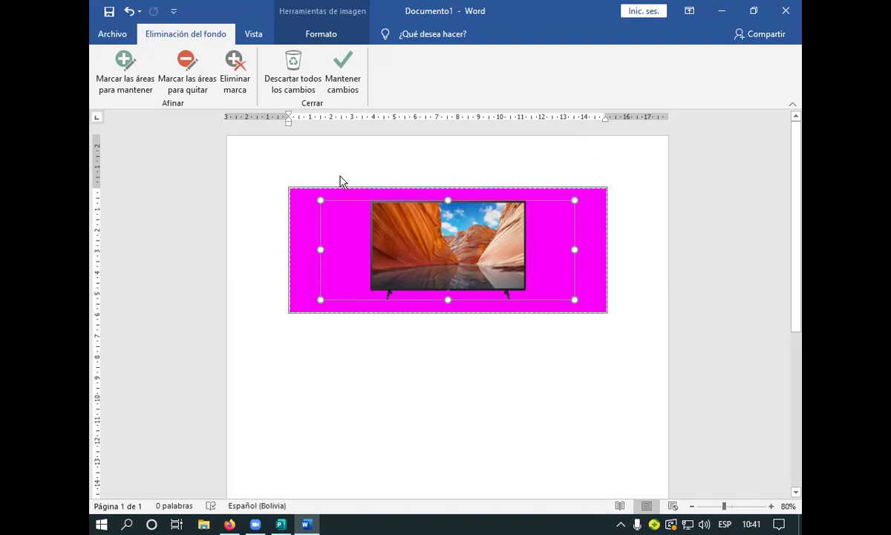
click(177, 98)
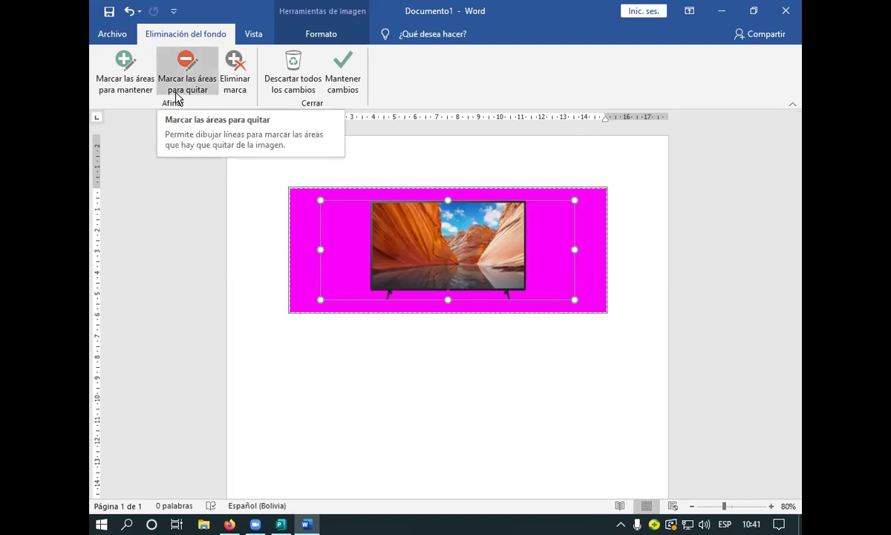
click(112, 71)
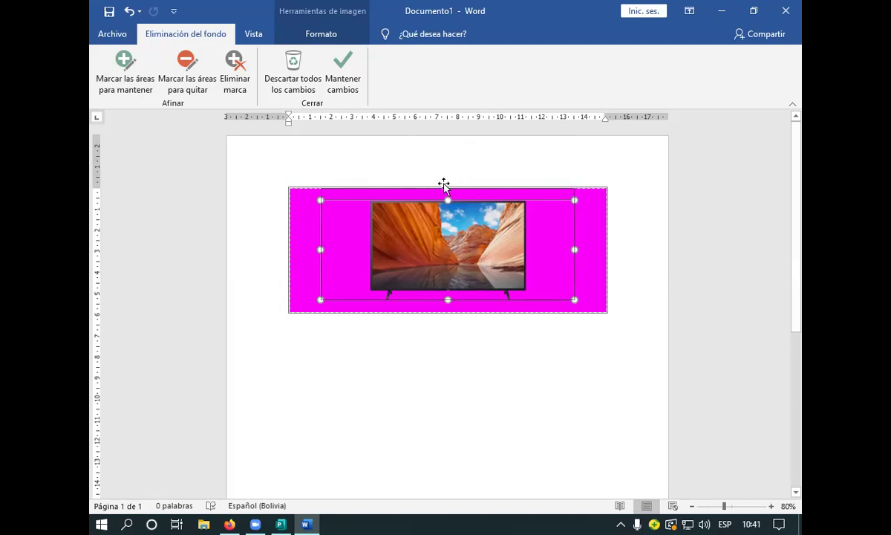
drag(443, 185, 444, 187)
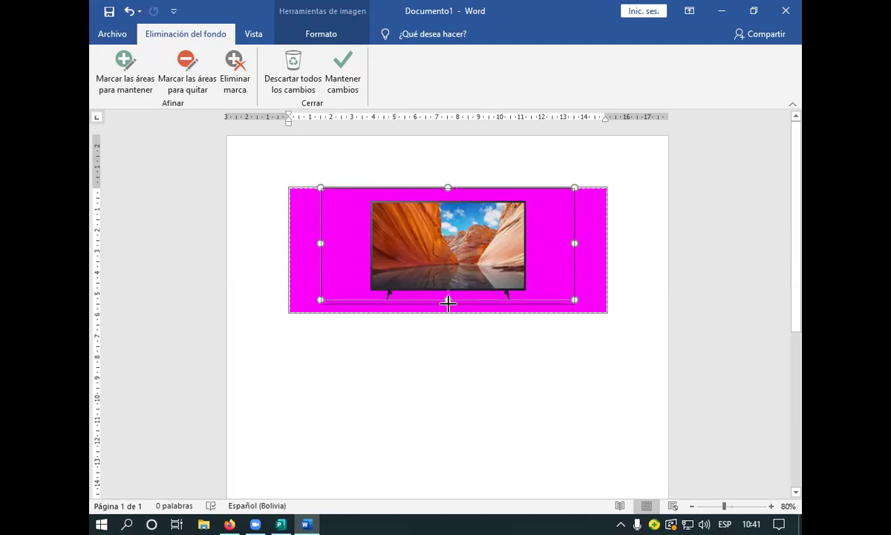
drag(448, 303, 449, 312)
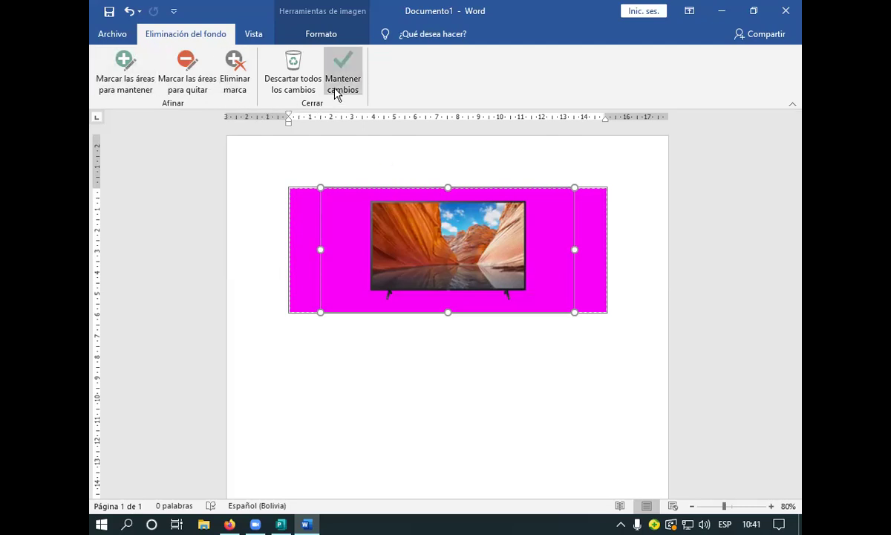
click(328, 60)
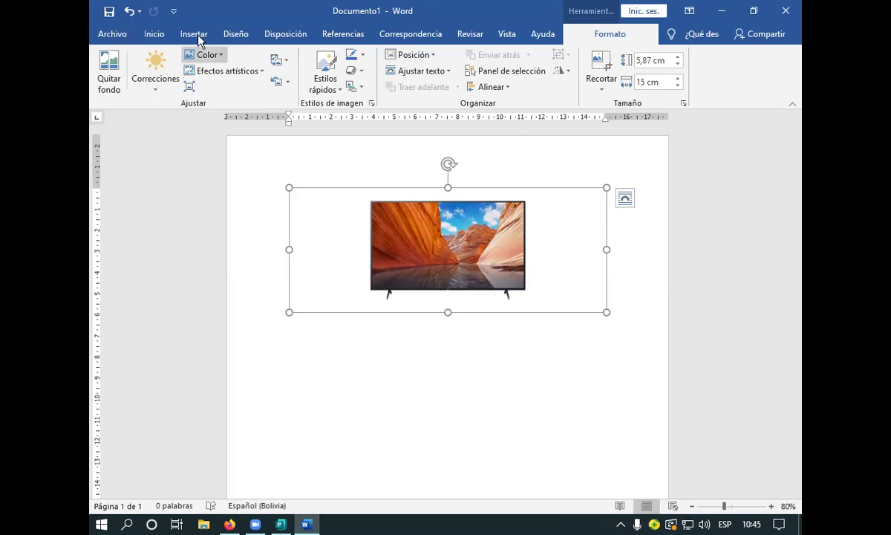
Cut the television image from Word and paste it over the dark blue panel in Publisher.
click(152, 33)
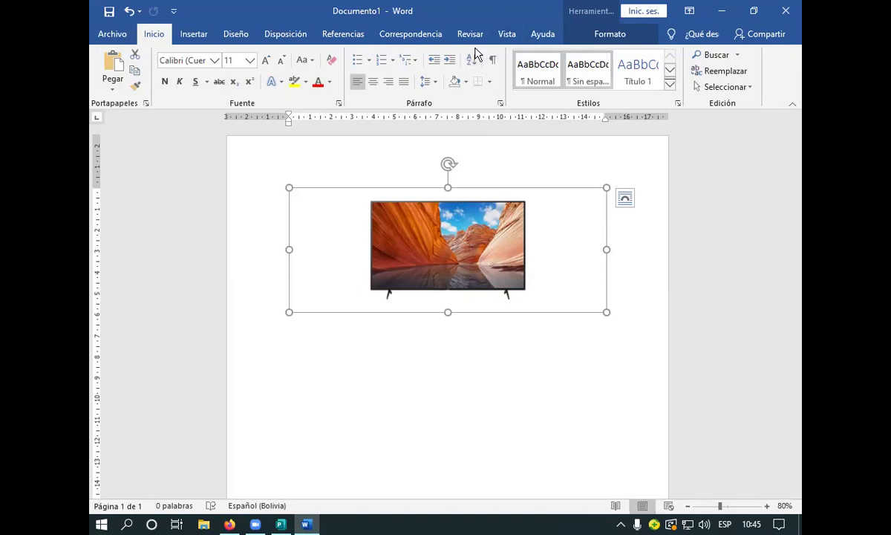
click(136, 69)
click(136, 56)
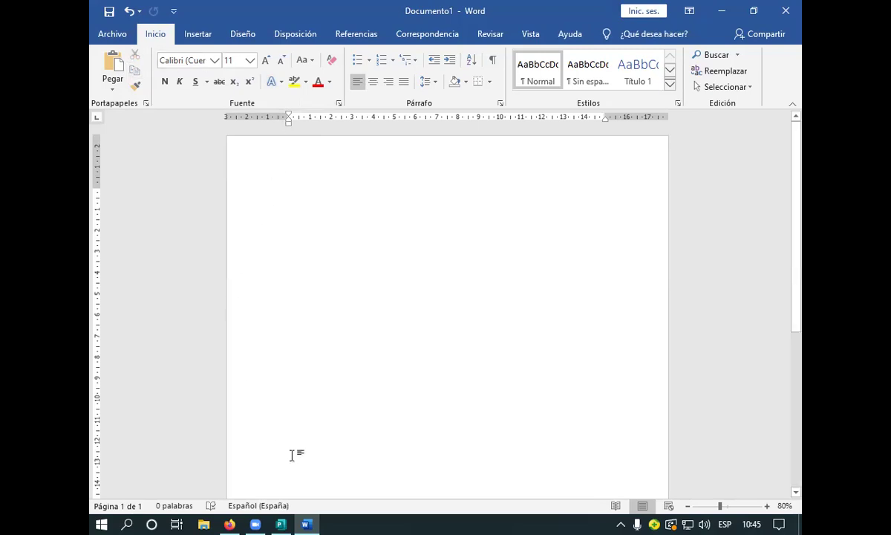
click(281, 524)
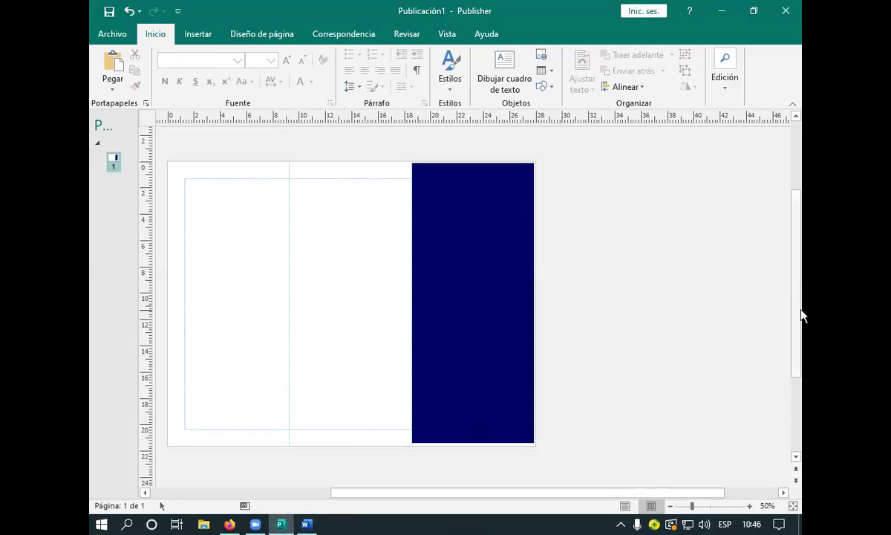
click(115, 65)
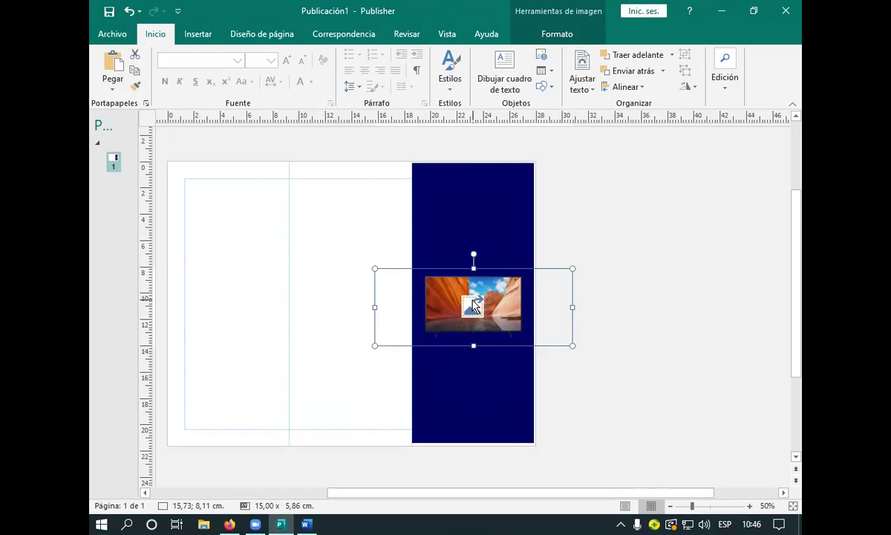
Switch to Firefox and search Google Images for "heladera imagenes".
mouse_move(304, 525)
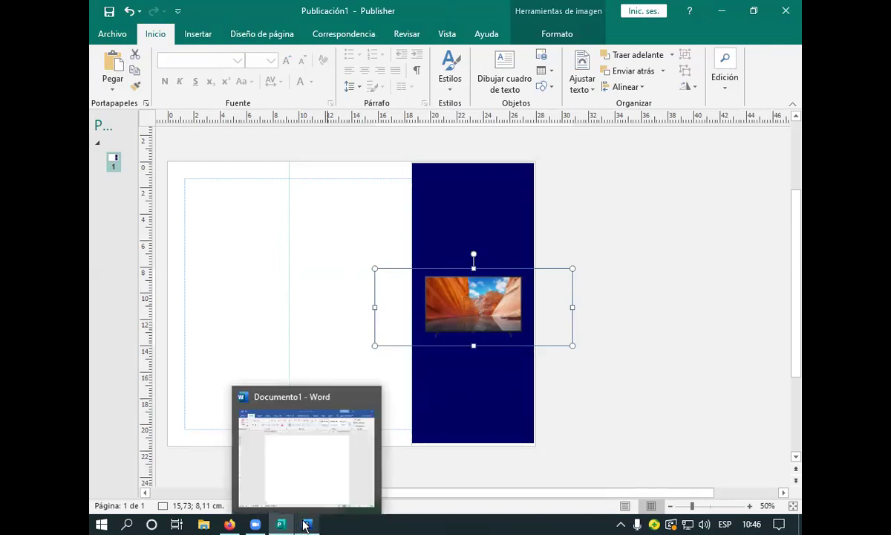
click(229, 525)
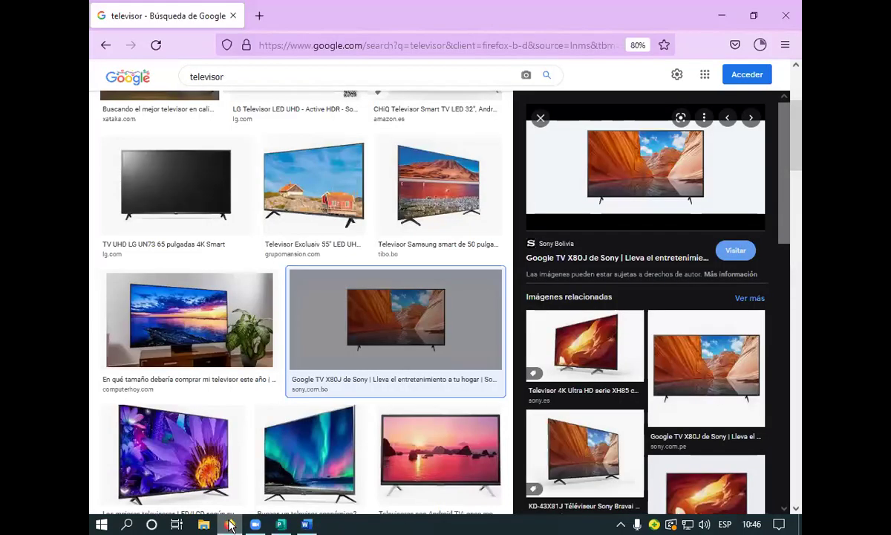
click(335, 69)
key(BackSpace)
key(BackSpace)
key(BackSpace)
key(BackSpace)
key(BackSpace)
key(BackSpace)
key(BackSpace)
key(BackSpace)
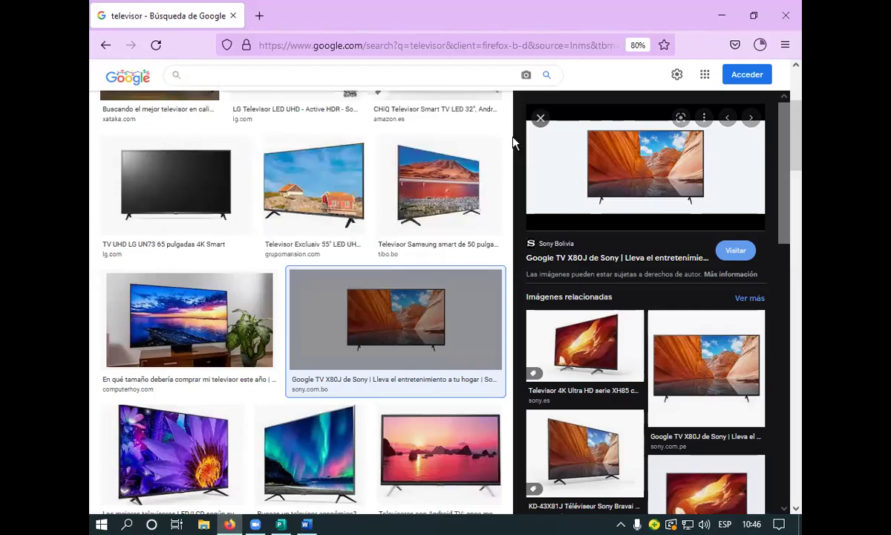
text(hel)
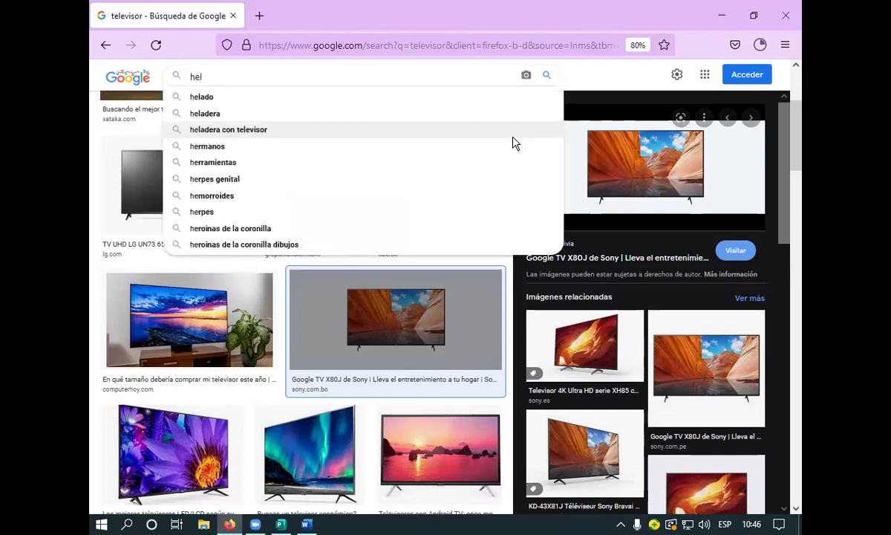
text(adera)
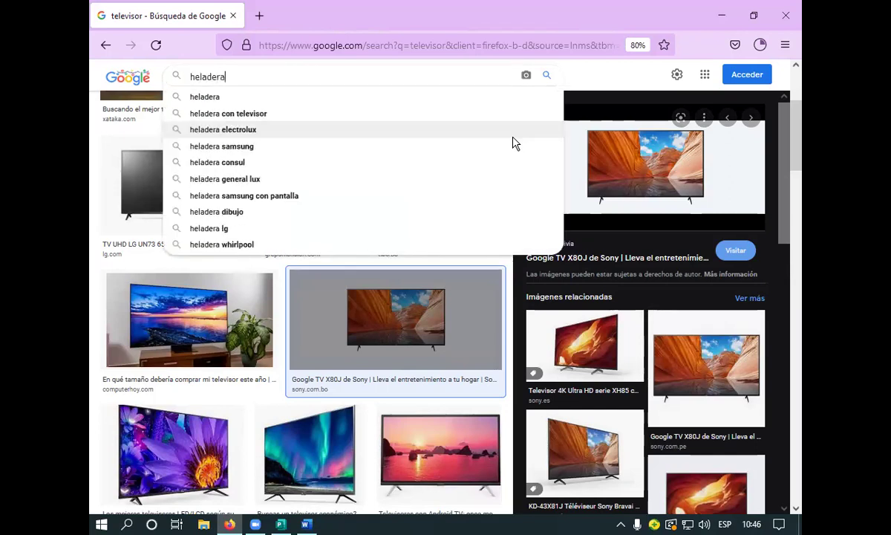
text( ima)
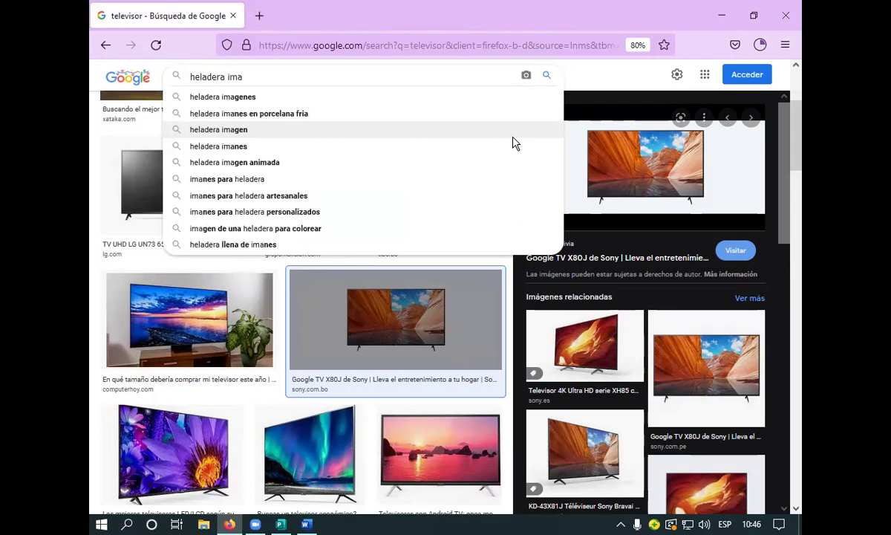
text(genes)
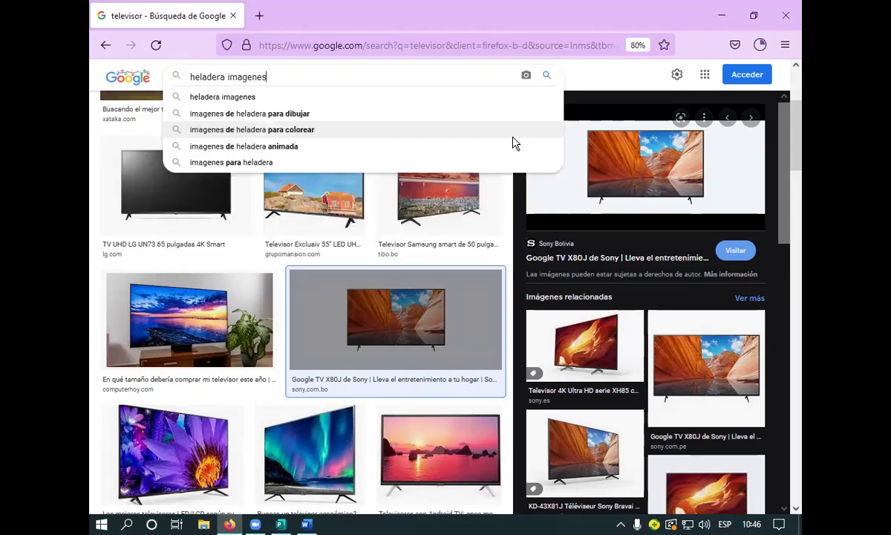
key(Return)
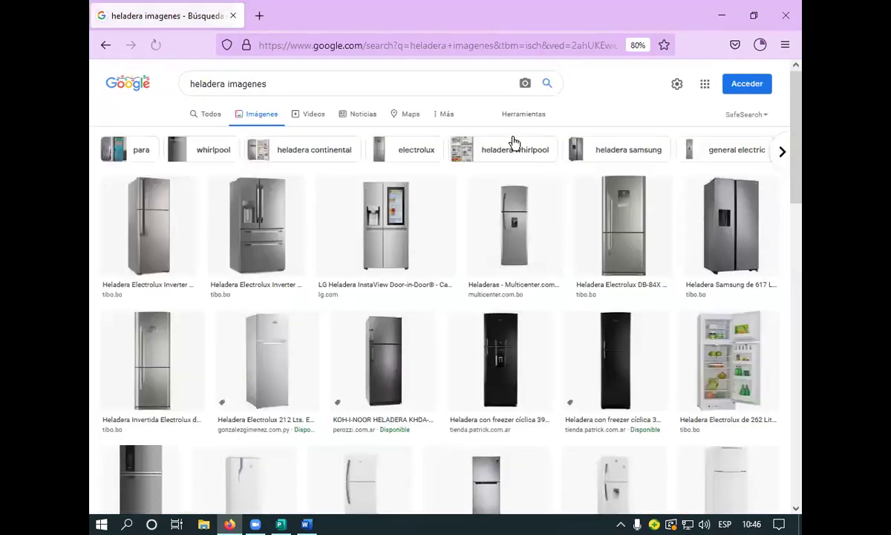
Browse the refrigerator images and open the preview of the grey LG refrigerator with the freezer below.
scroll(625, 202, down, 3)
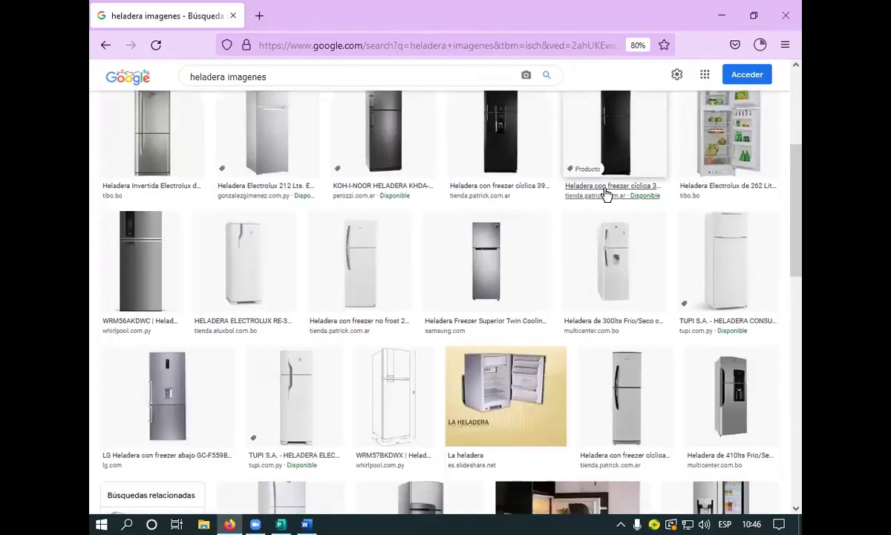
scroll(635, 472, down, 2)
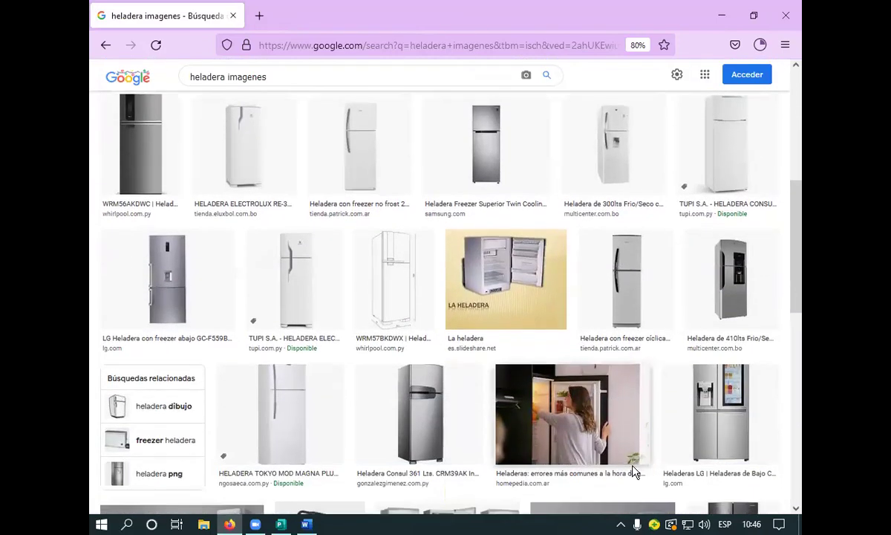
scroll(635, 471, down, 2)
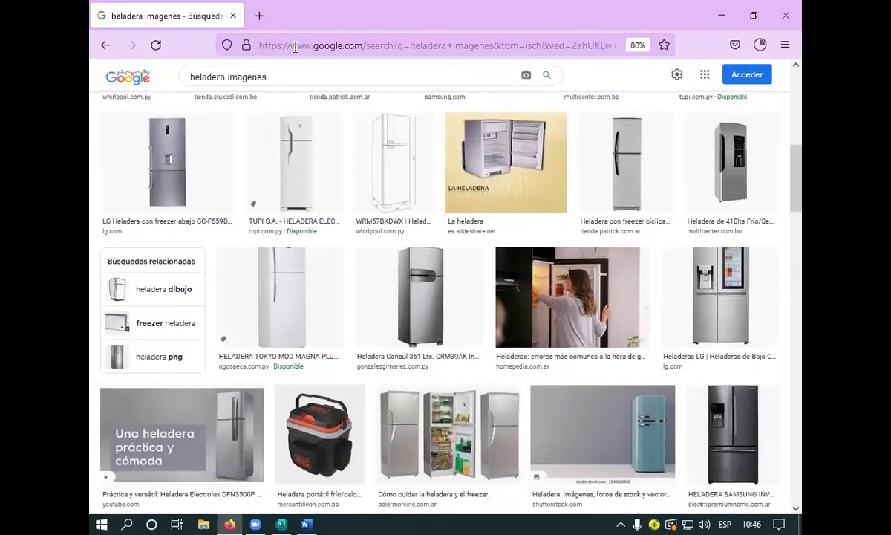
click(211, 150)
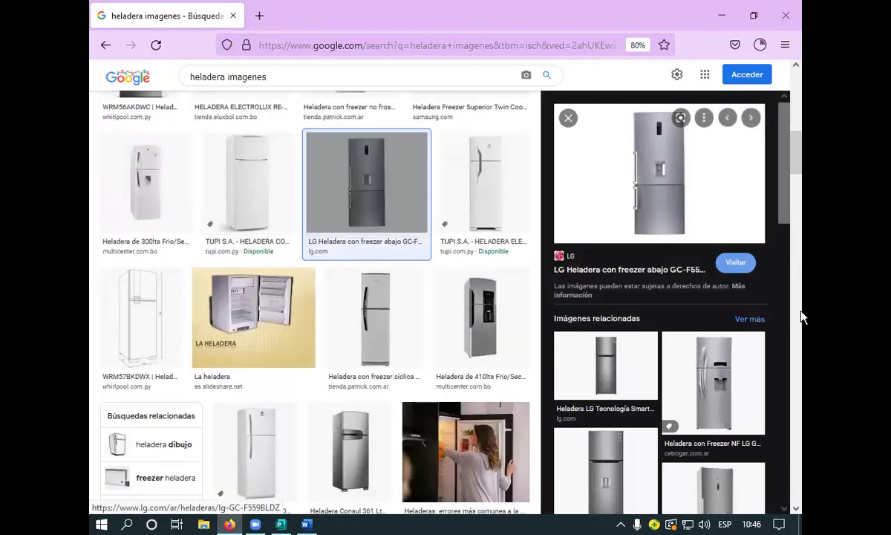
right_click(668, 166)
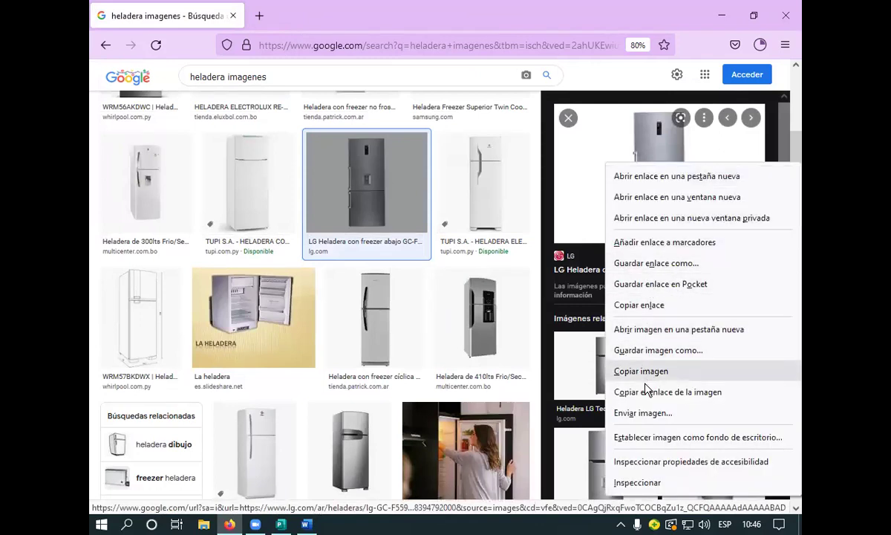
click(643, 413)
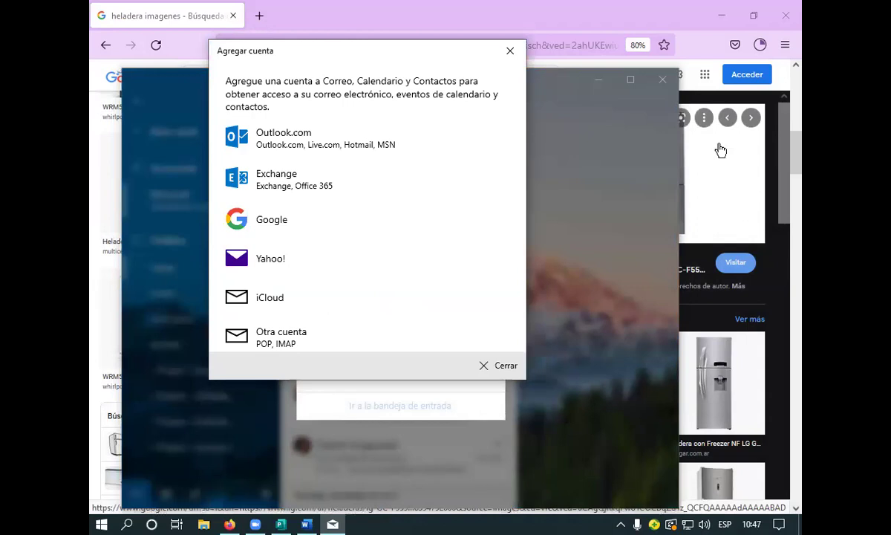
click(511, 51)
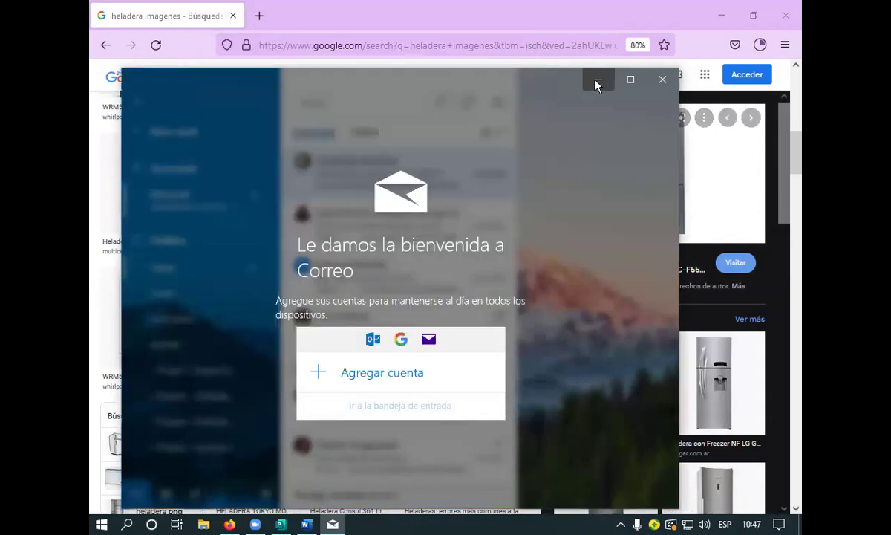
click(662, 80)
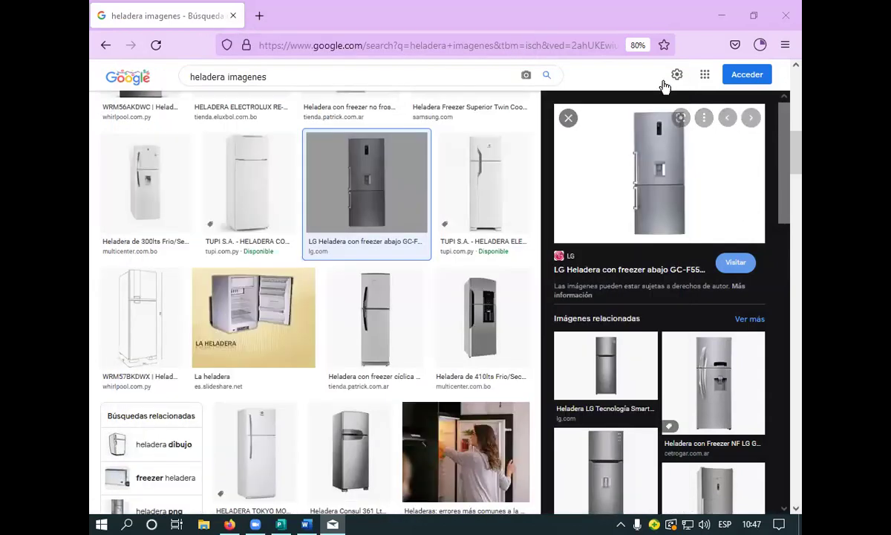
Copy the previewed LG refrigerator image and paste it into the blank Word document.
right_click(654, 171)
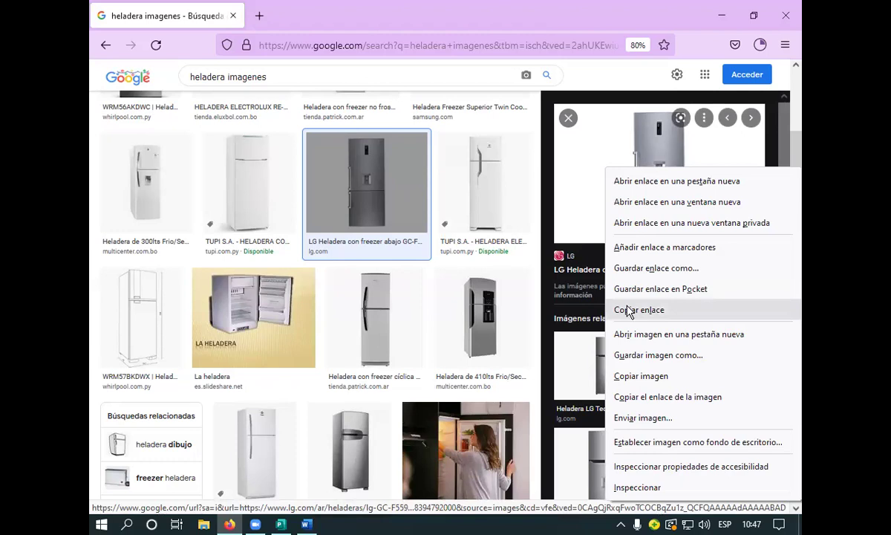
click(633, 377)
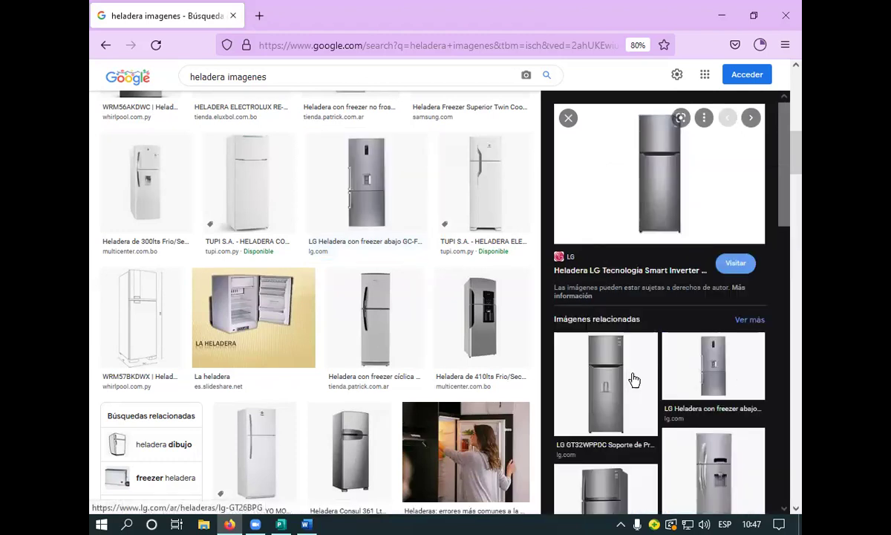
click(304, 525)
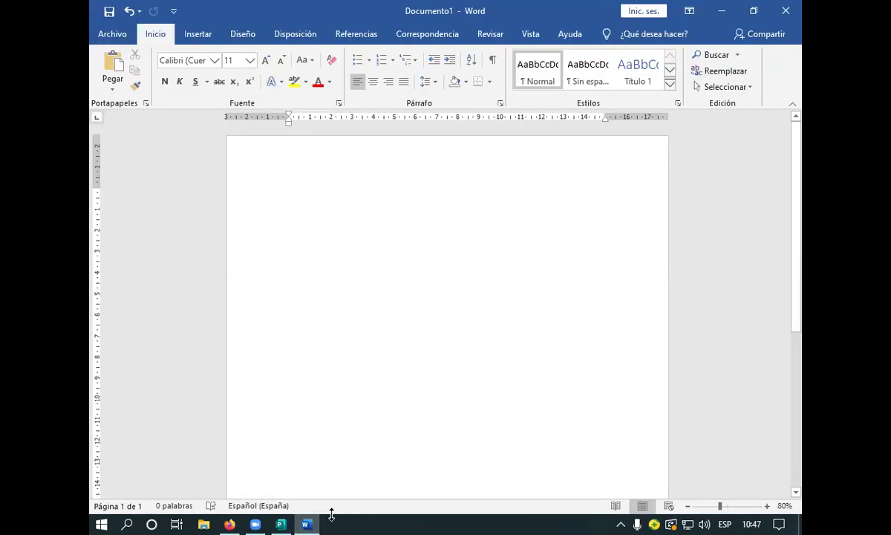
click(113, 71)
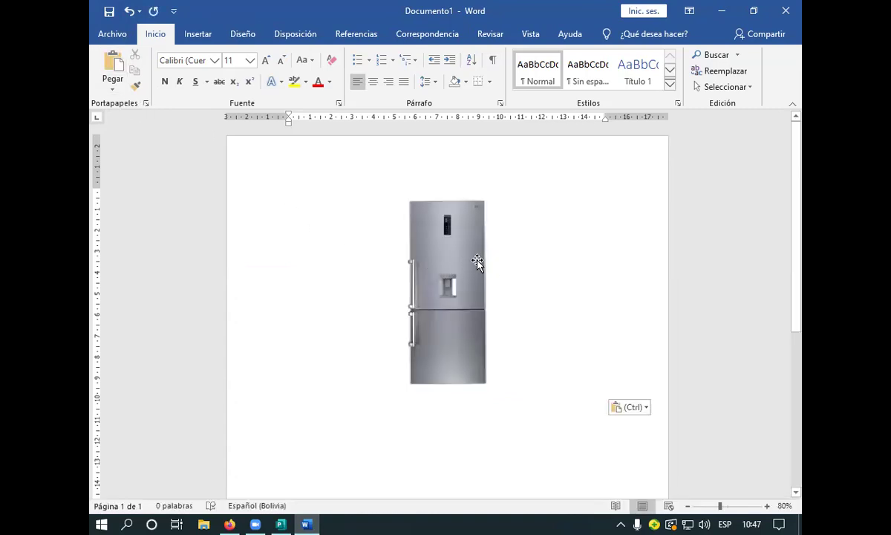
Cut the refrigerator image from Word and paste it, white background included, over the dark blue panel in Publisher.
click(434, 283)
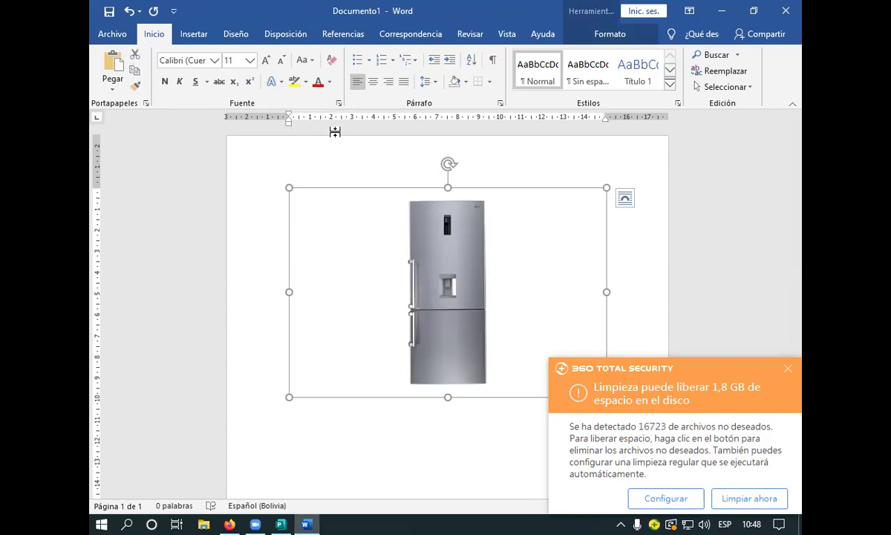
click(135, 56)
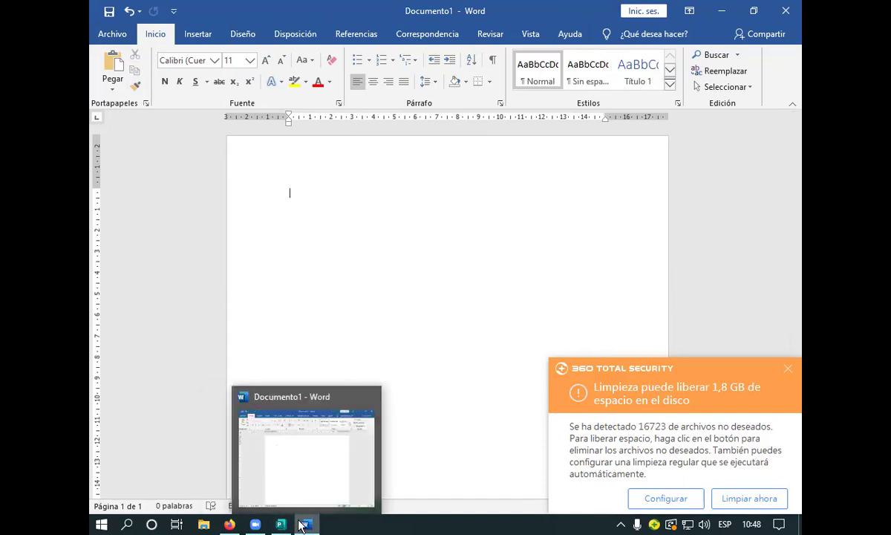
mouse_move(284, 525)
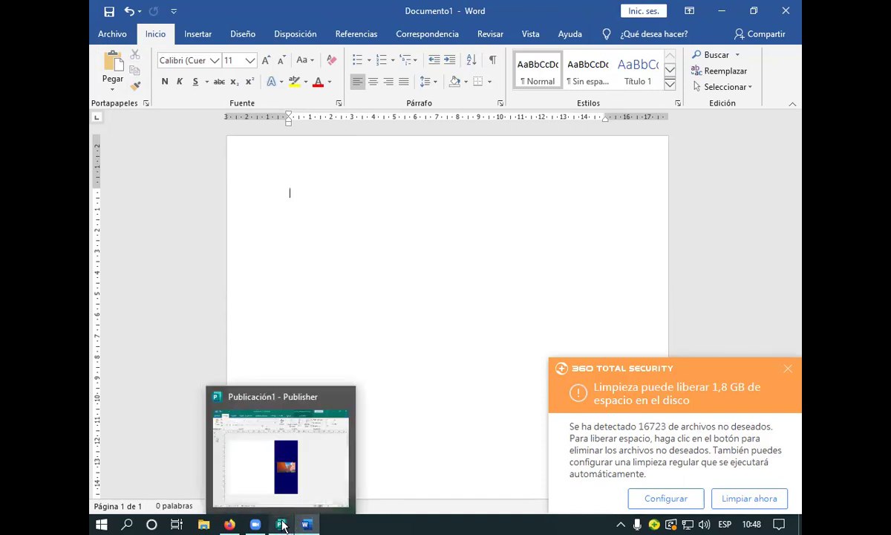
click(282, 525)
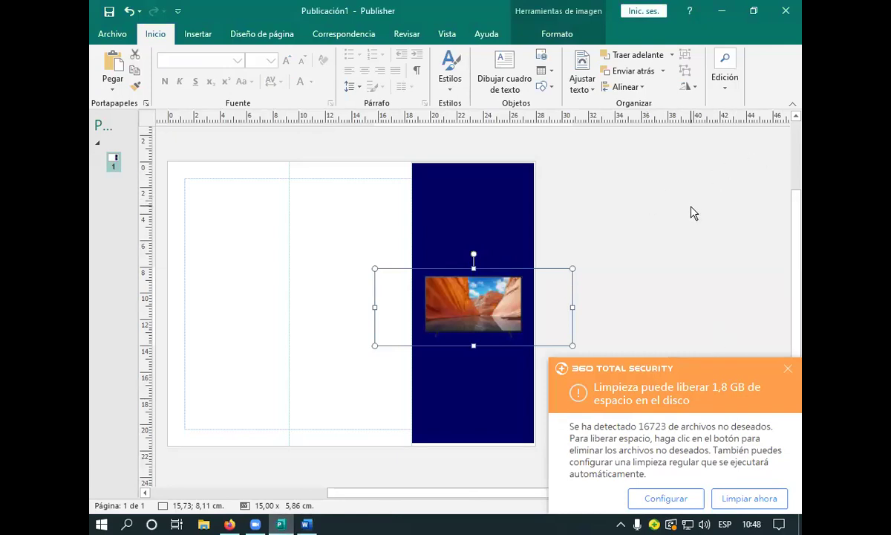
click(484, 210)
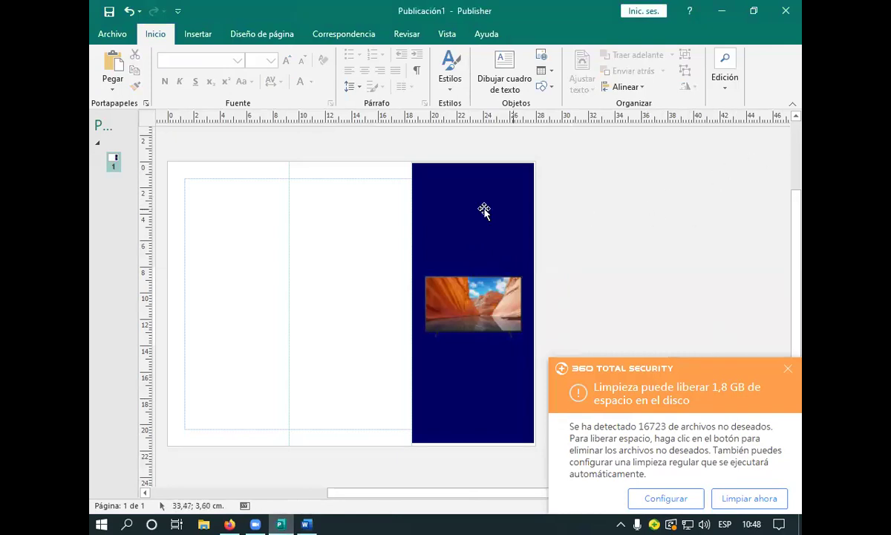
click(112, 64)
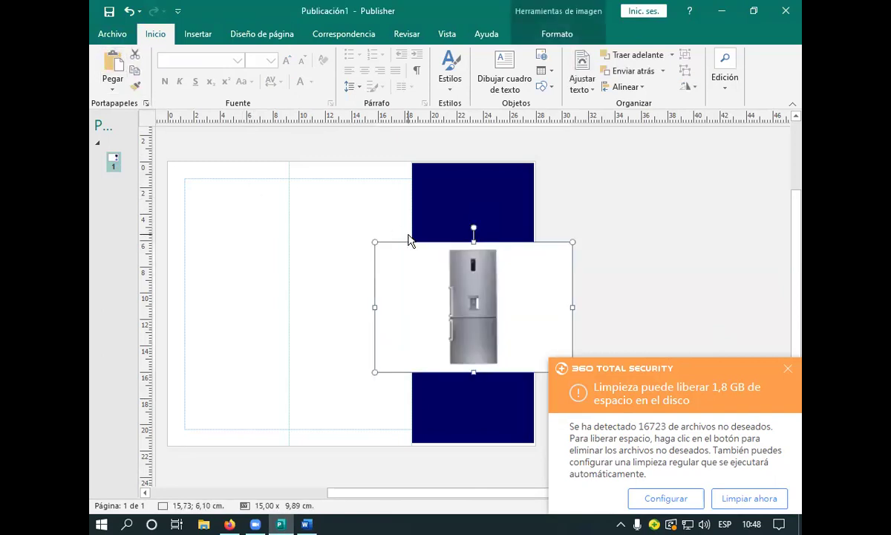
Undo the refrigerator paste and move the television image up the dark blue panel to about 1.27 cm from the page's upper edge.
click(131, 12)
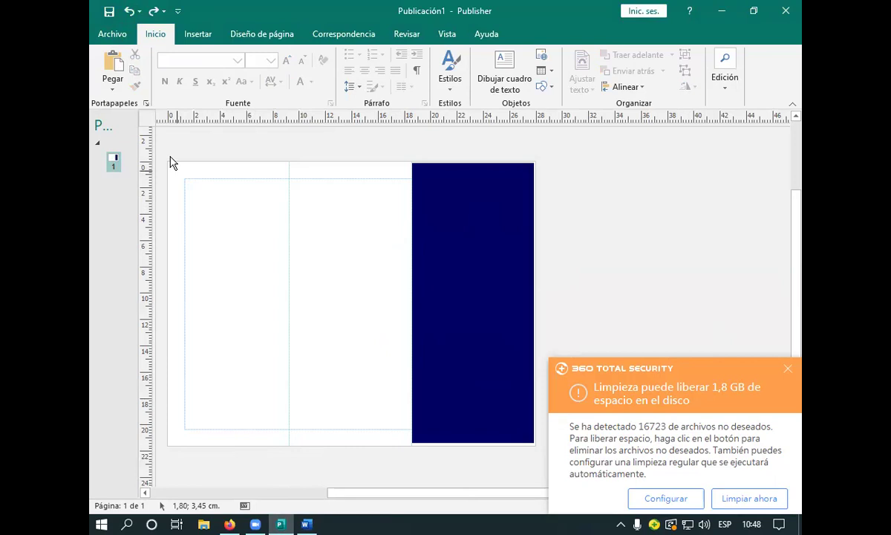
click(153, 12)
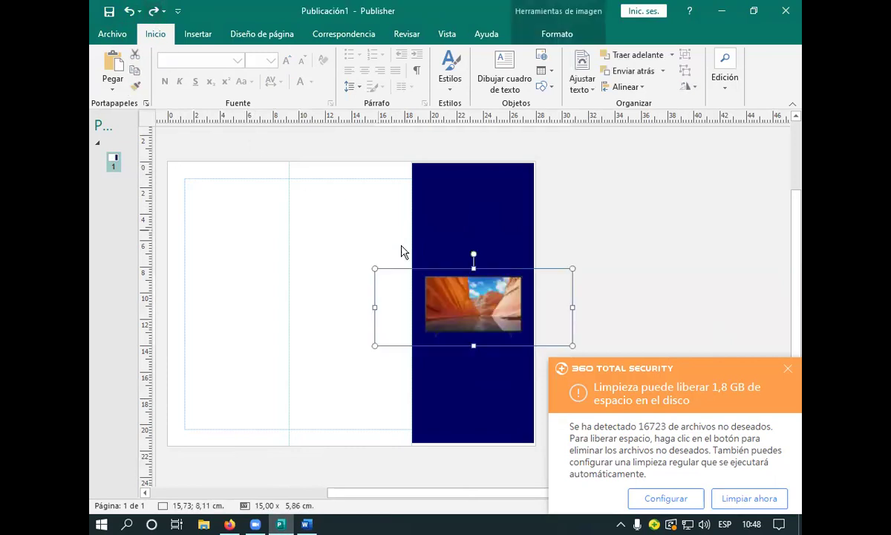
drag(443, 298, 442, 208)
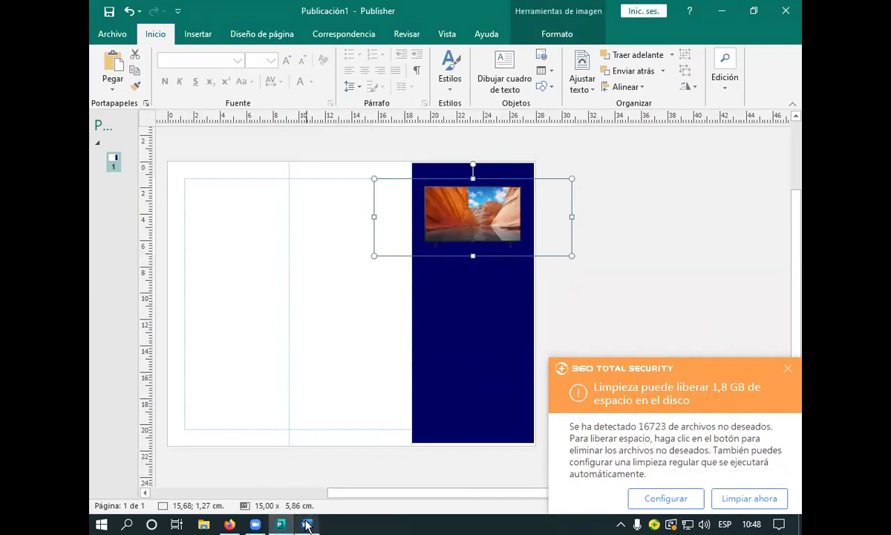
Switch to Word, paste the refrigerator image back into the document, and start removing its background.
key(alt+Tab)
click(113, 67)
click(455, 258)
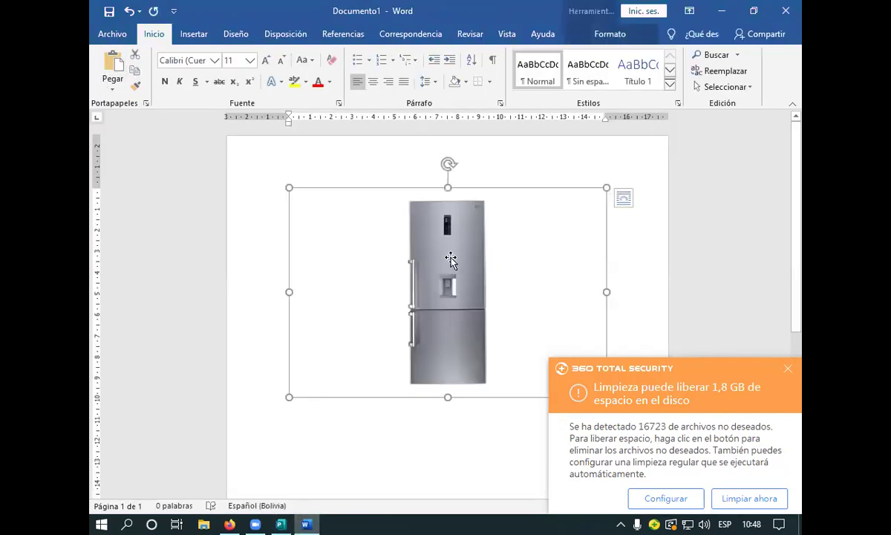
click(610, 34)
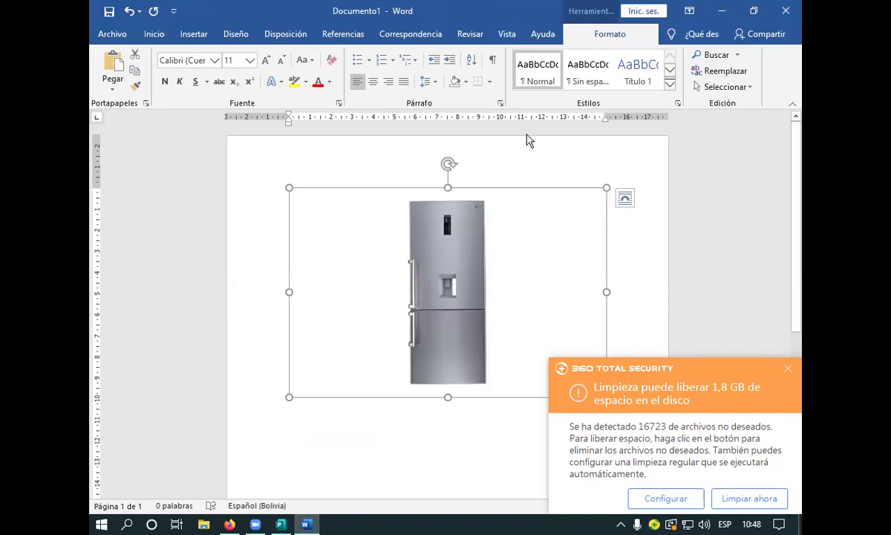
click(108, 83)
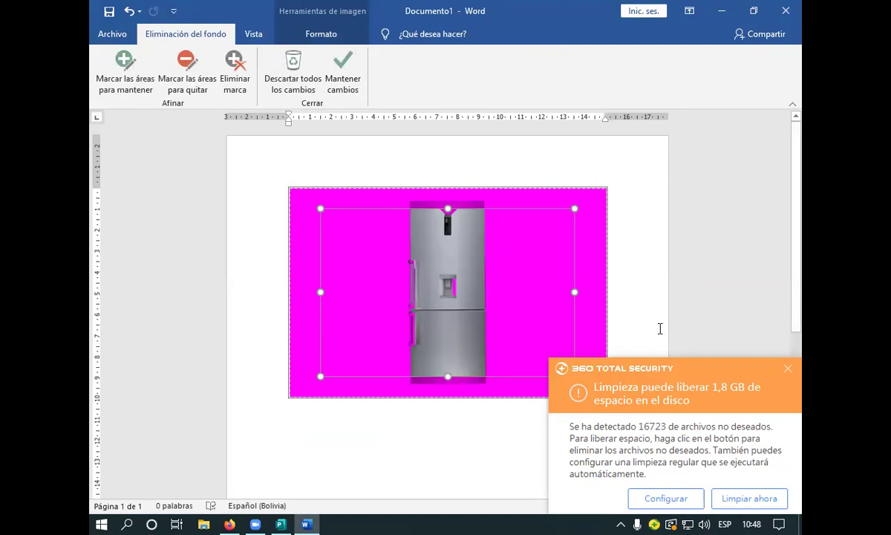
Try to remove the background with the selection area shifted slightly upward, and undo that removal.
click(124, 74)
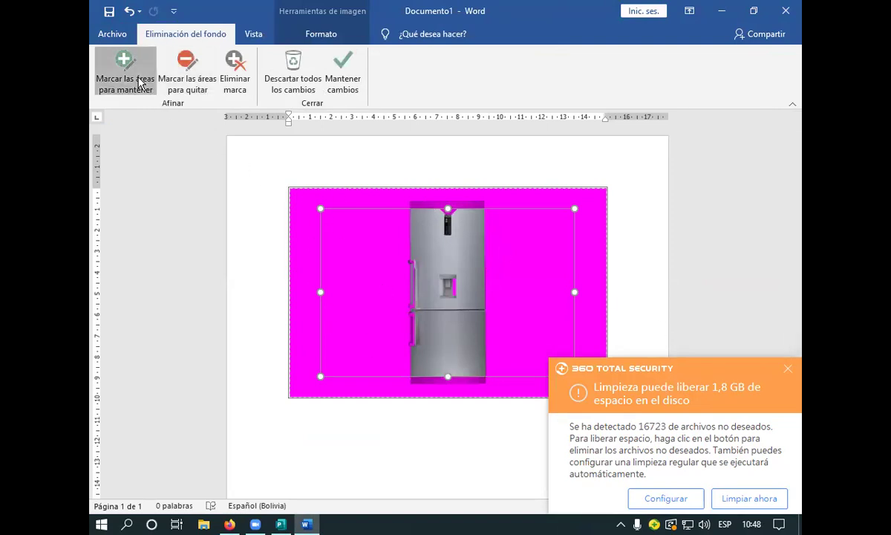
mouse_move(412, 207)
mouse_down()
mouse_move(495, 211)
mouse_move(412, 201)
mouse_up()
click(135, 83)
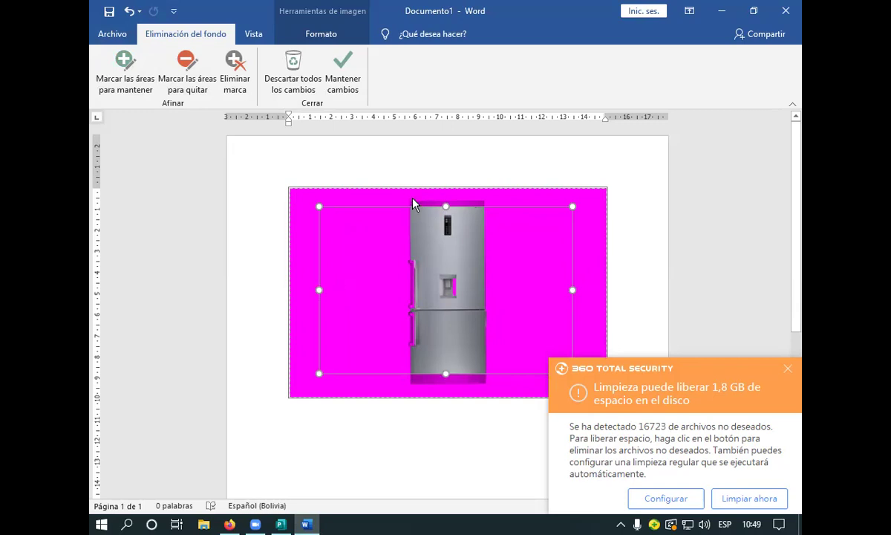
click(236, 198)
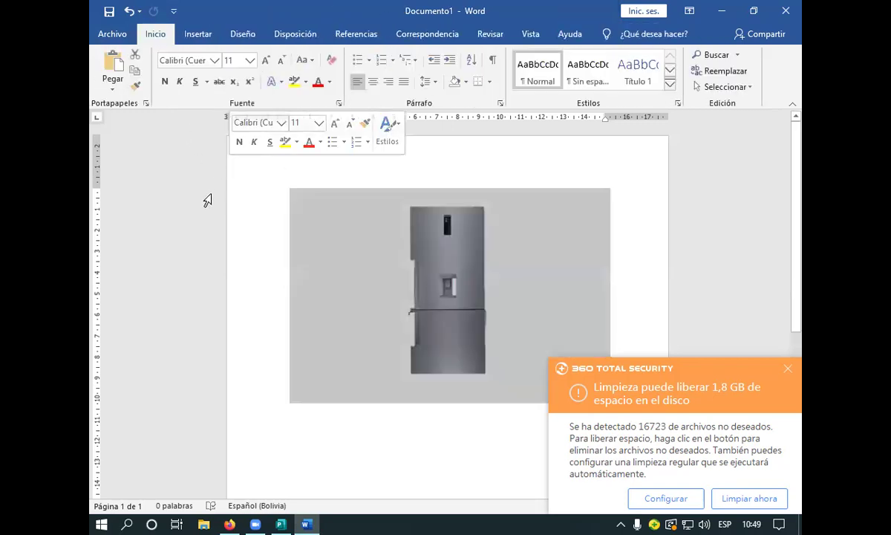
click(444, 242)
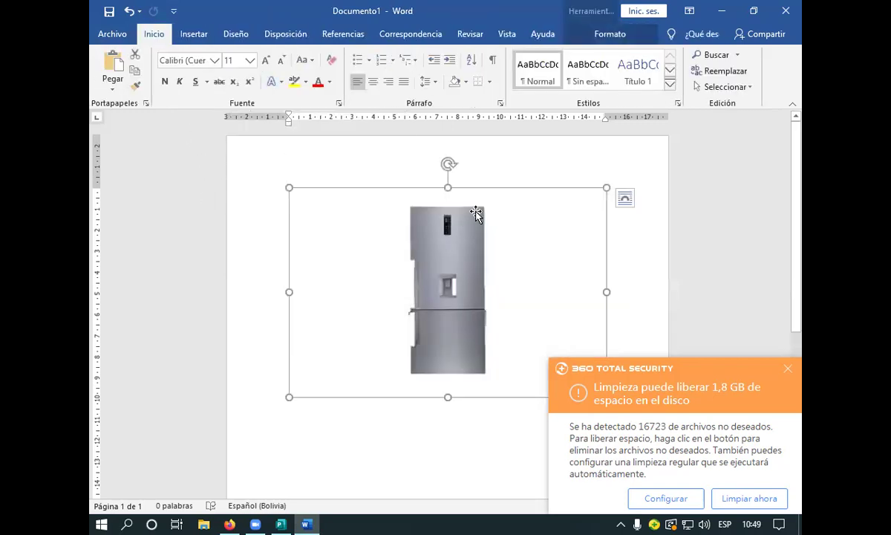
click(130, 16)
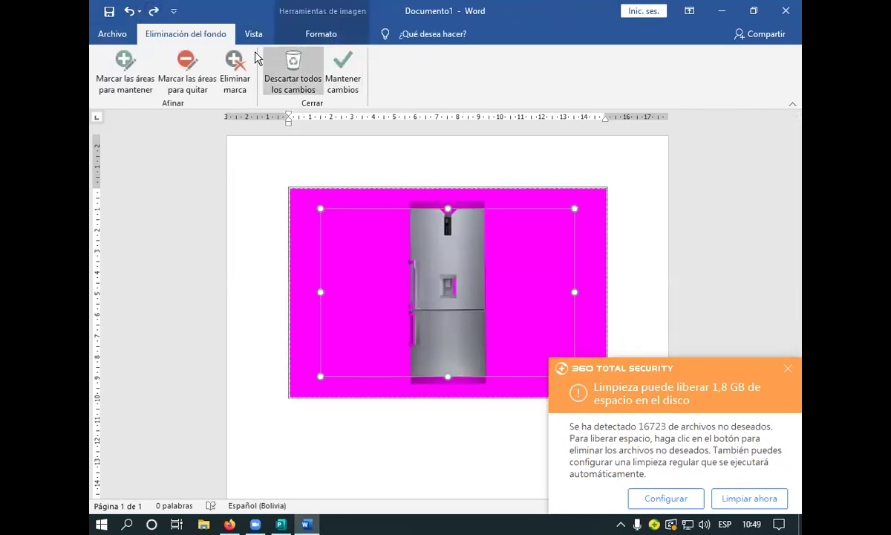
Mark an area to keep beside the refrigerator's display, extend the removal area to its full height, and keep the background removal changes.
click(125, 75)
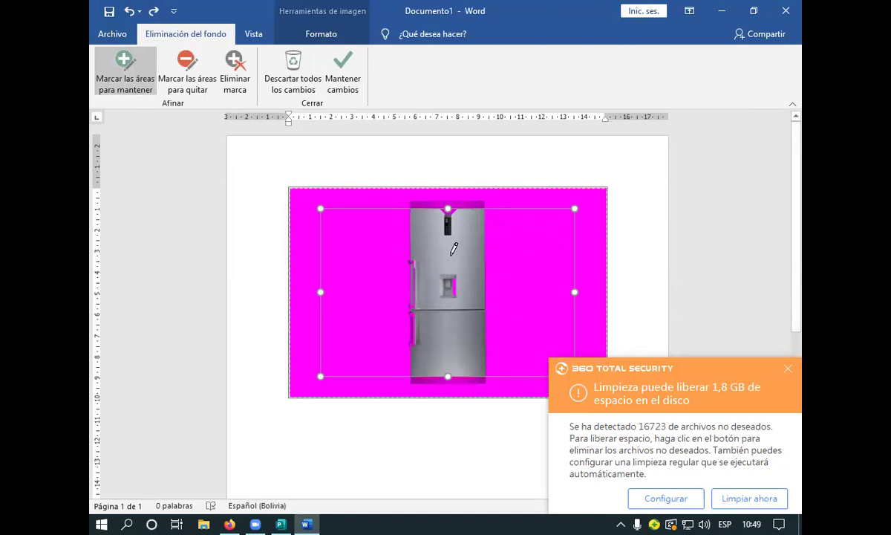
click(442, 219)
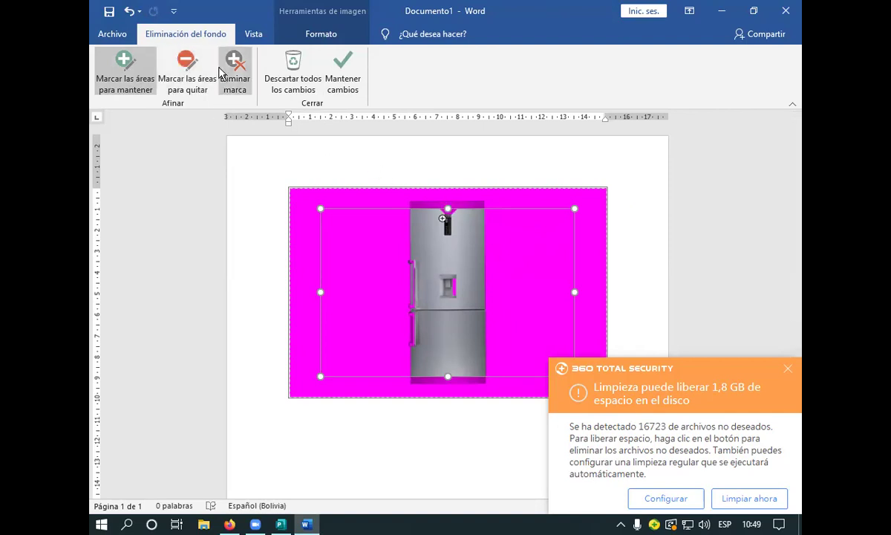
click(124, 61)
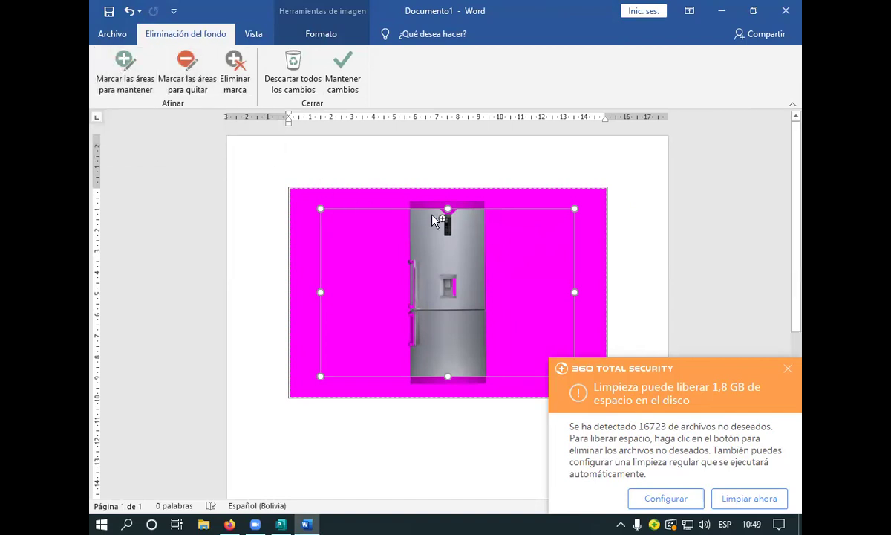
drag(446, 207, 447, 200)
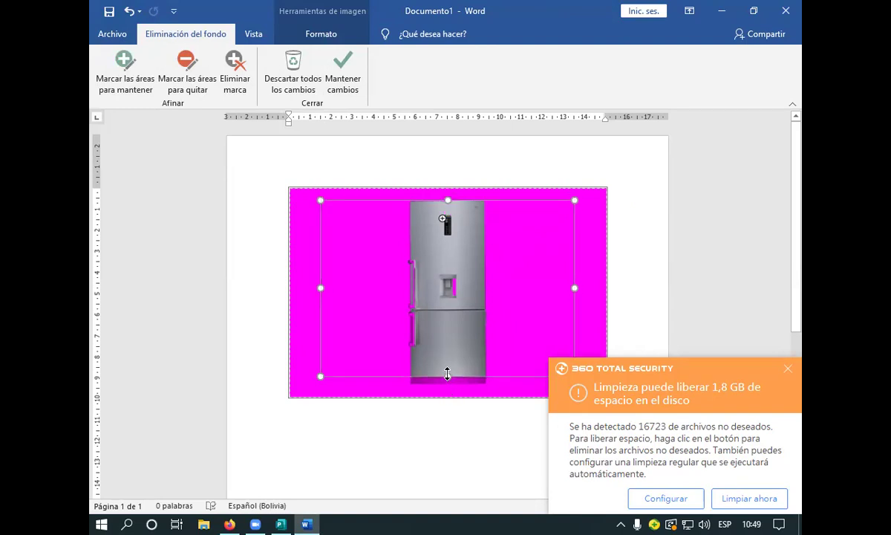
drag(447, 374, 448, 383)
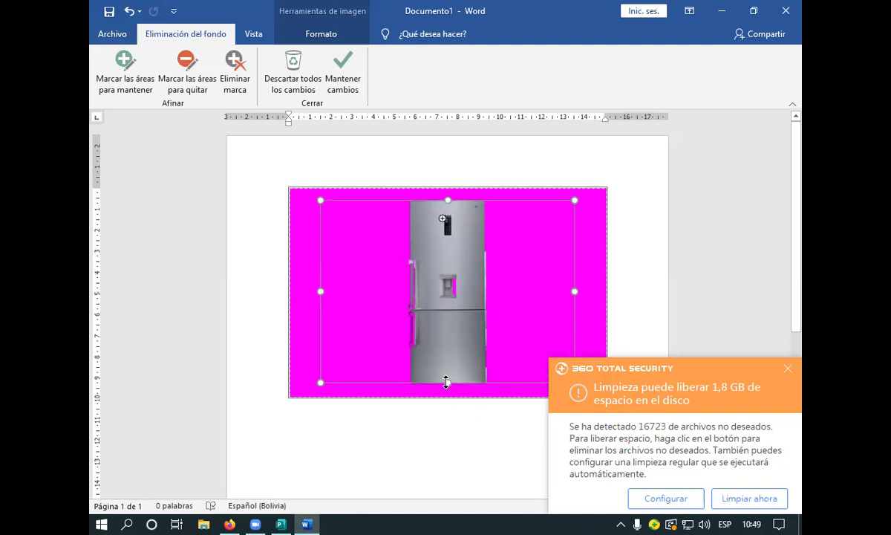
drag(446, 381, 448, 384)
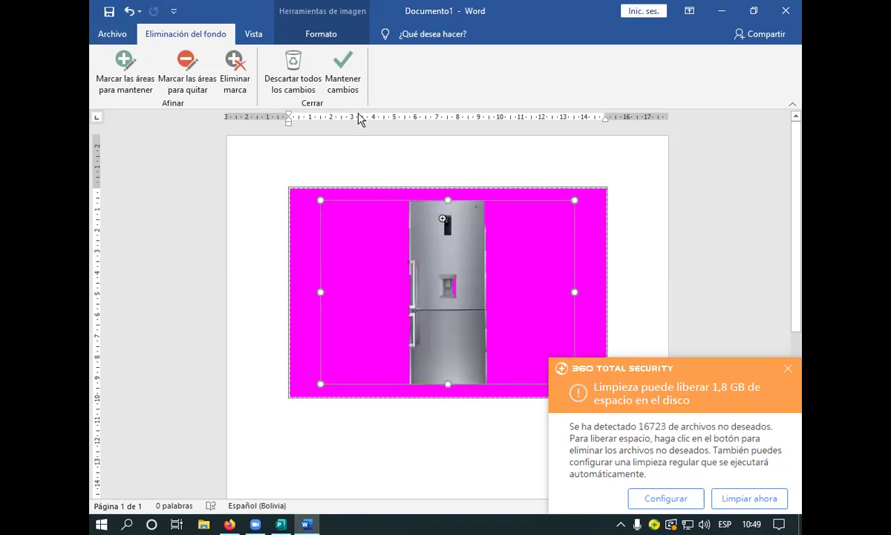
click(344, 58)
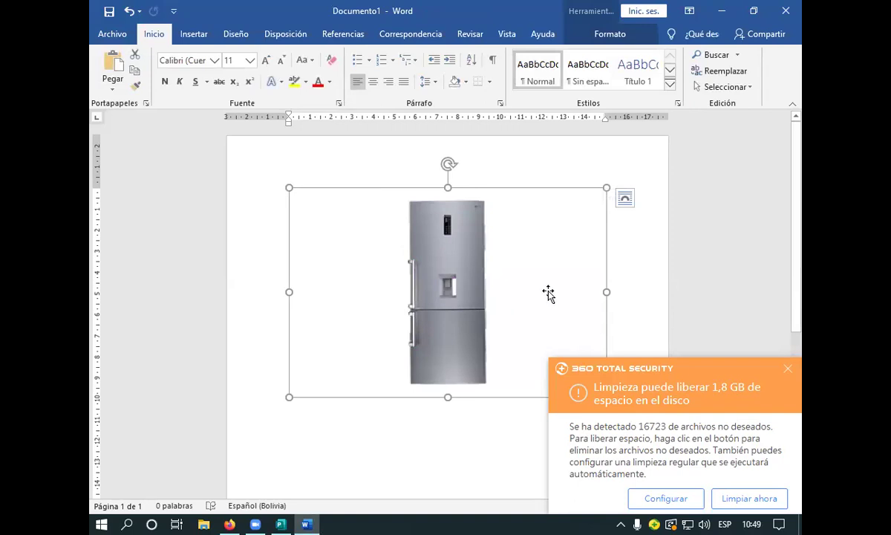
Cut the background-free refrigerator image from Word and paste it below the television on the dark blue panel in Publisher.
click(135, 57)
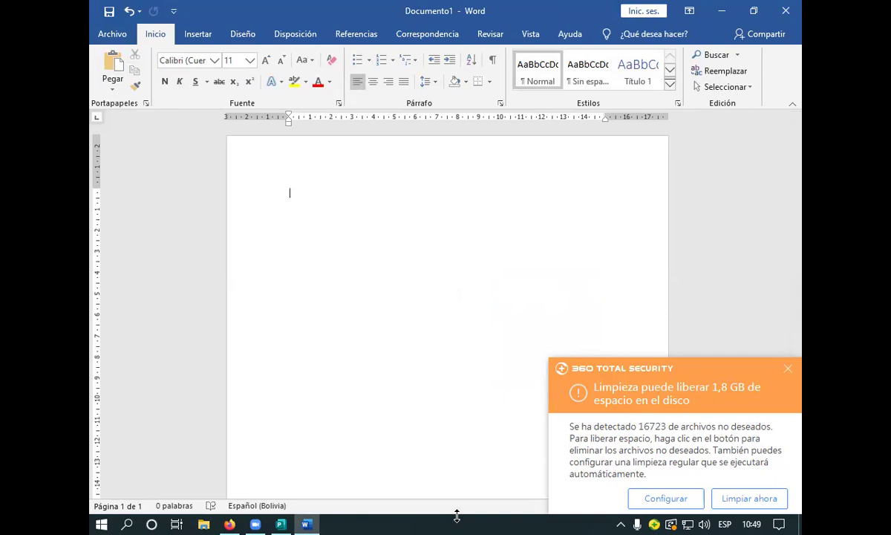
click(276, 524)
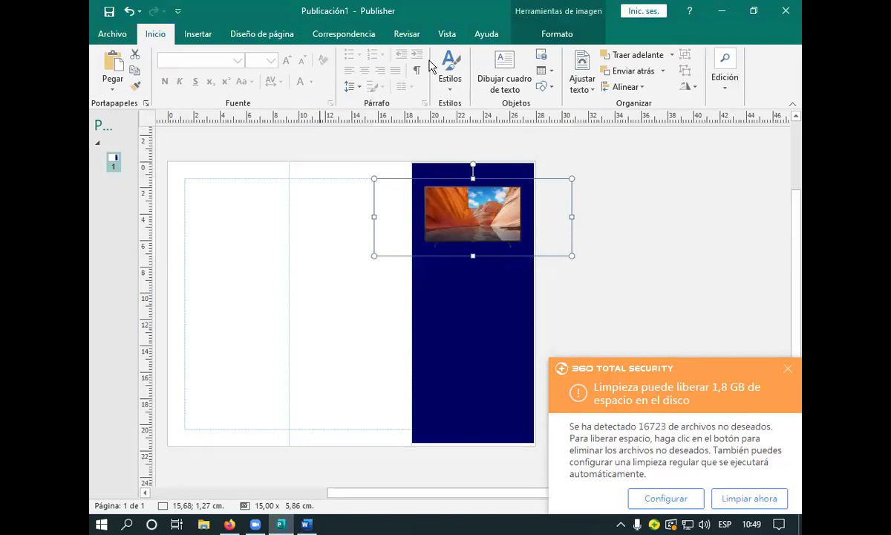
click(714, 273)
click(110, 72)
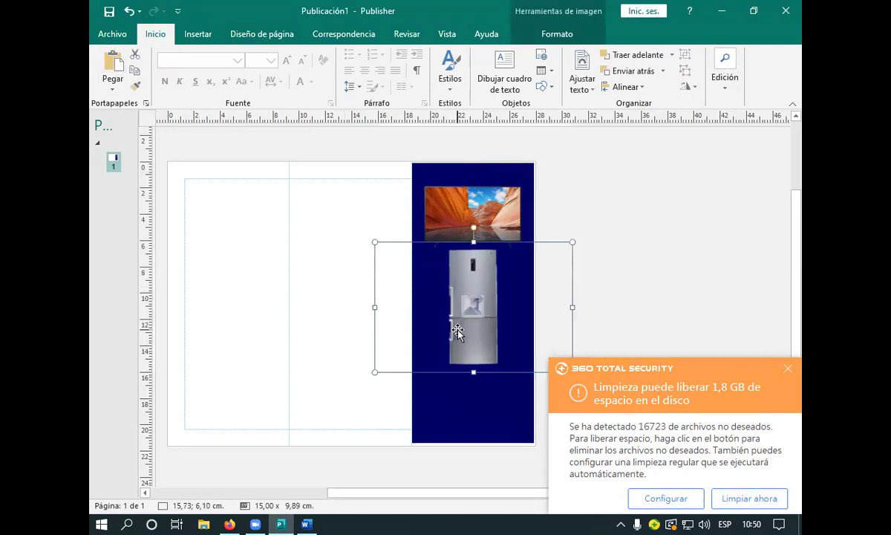
click(710, 299)
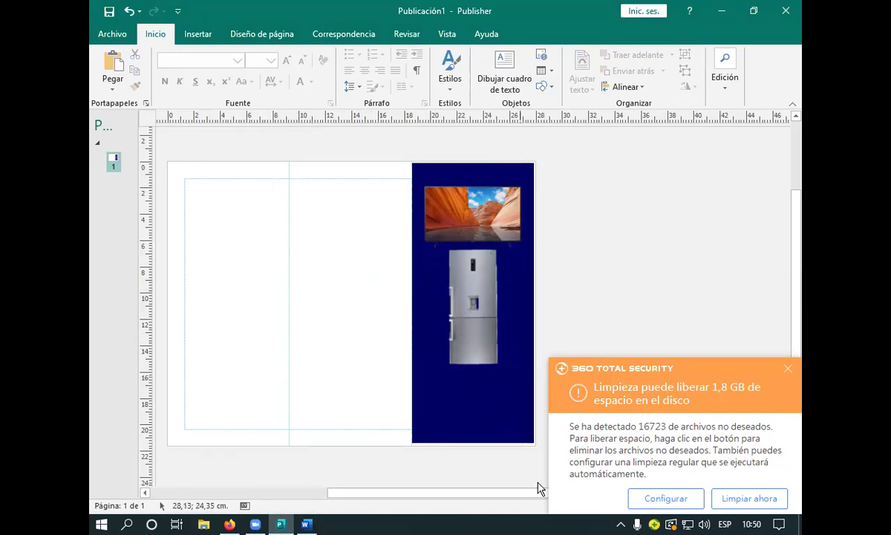
Switch to Firefox and look through the related refrigerator images and the LG GT26BPG product page, closing that page.
click(230, 514)
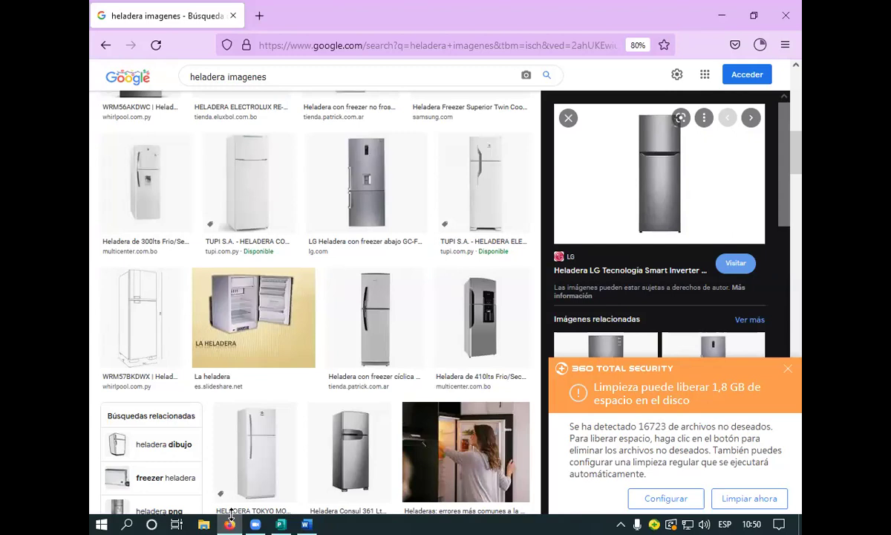
scroll(659, 223, down, 5)
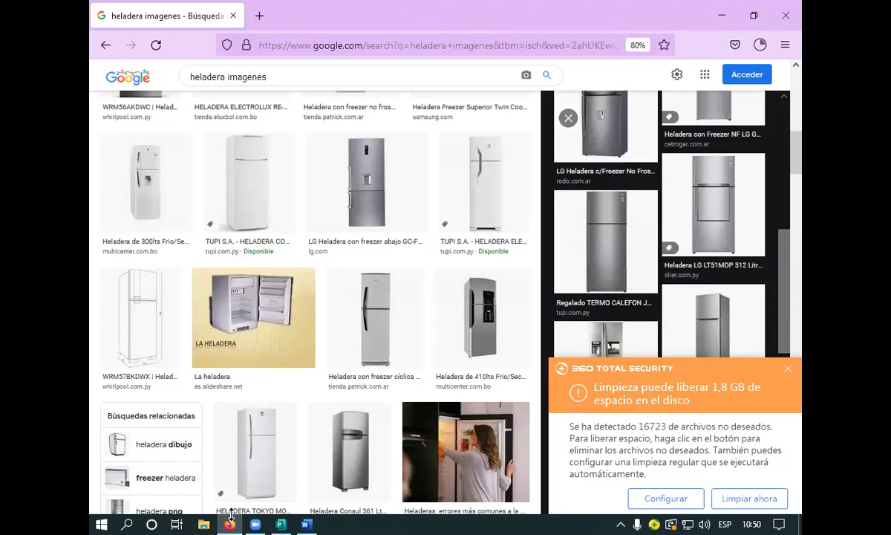
key(ctrl+t)
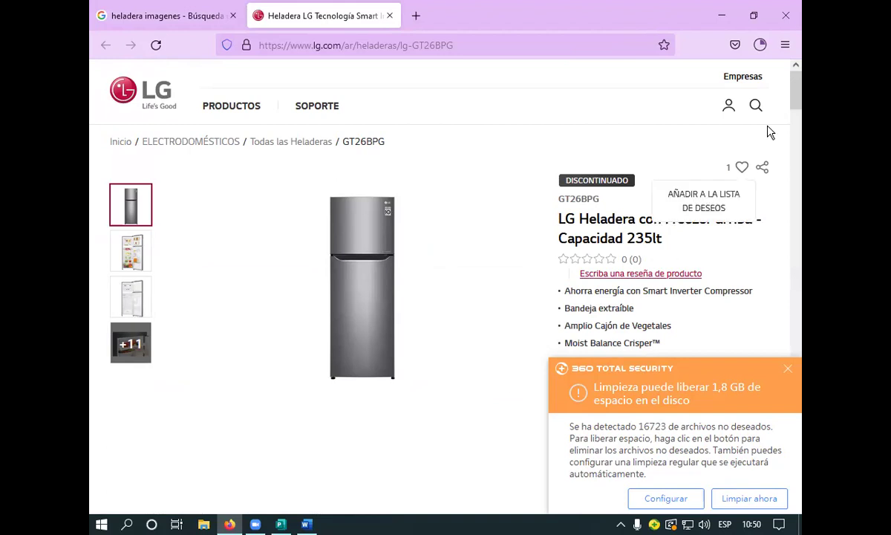
click(389, 15)
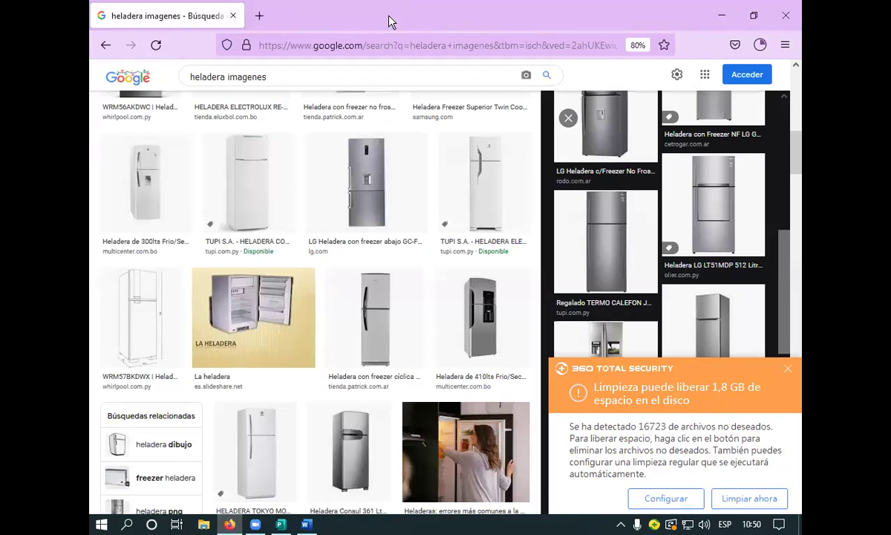
Close Firefox and cancel closing the publication in Publisher.
click(786, 17)
click(786, 12)
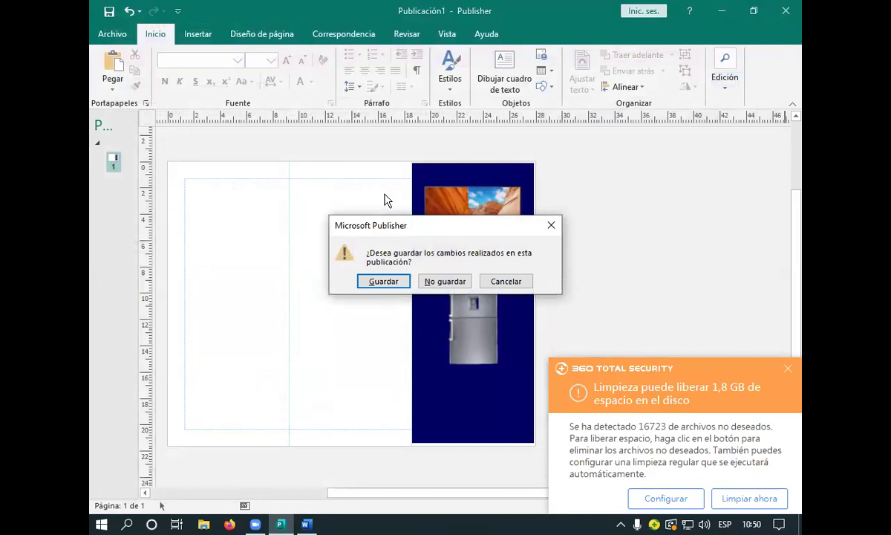
click(523, 286)
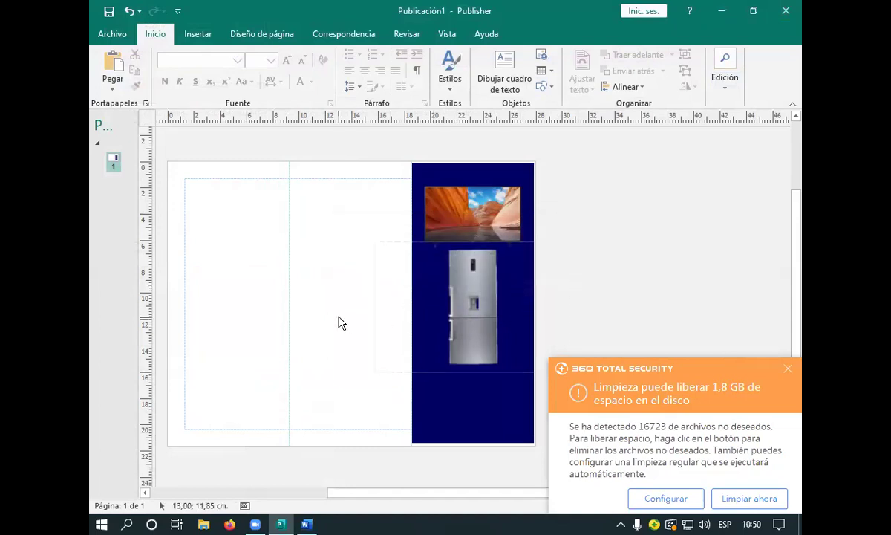
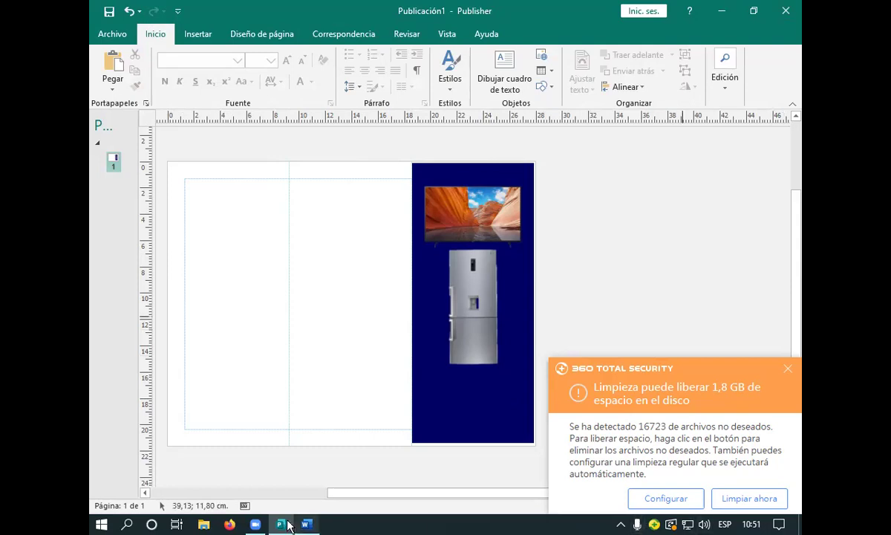
Move the television lower on the dark blue panel and place the refrigerator over its right end, shrunk to about 13.2 × 8.7 cm.
drag(466, 196, 497, 243)
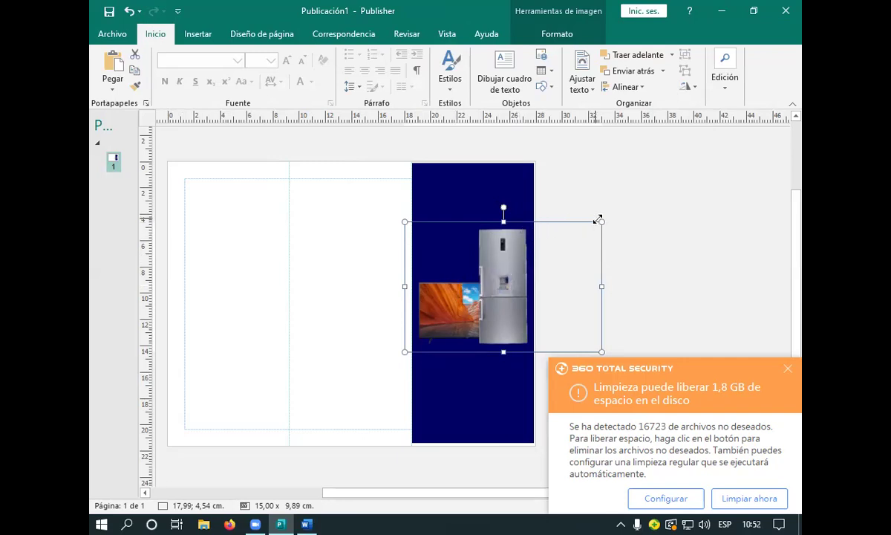
drag(598, 222, 577, 237)
drag(513, 258, 528, 296)
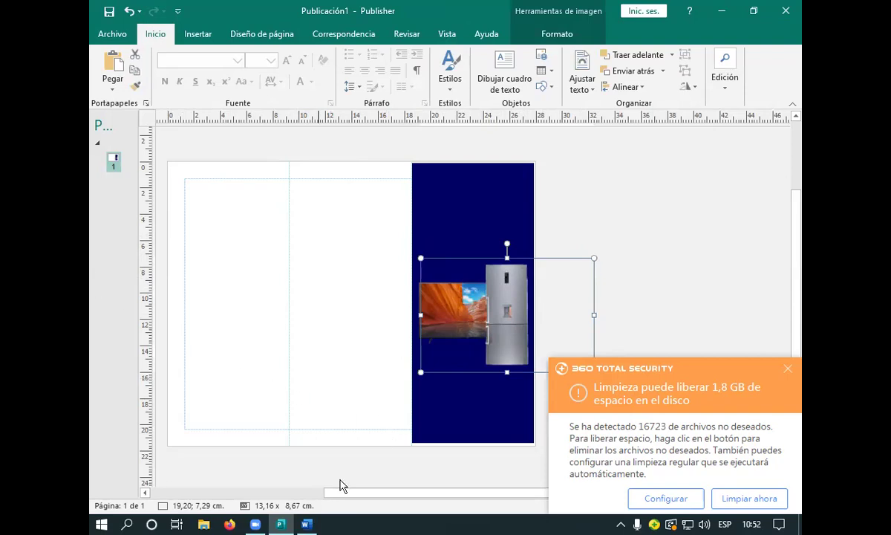
Switch to Firefox, search Google for "equipo de musica" and show the image results.
click(229, 524)
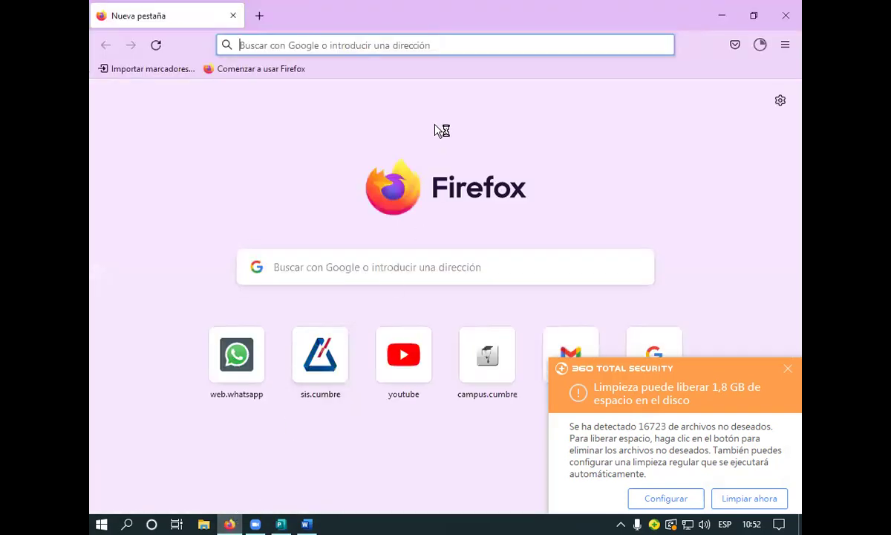
click(448, 48)
text(equ)
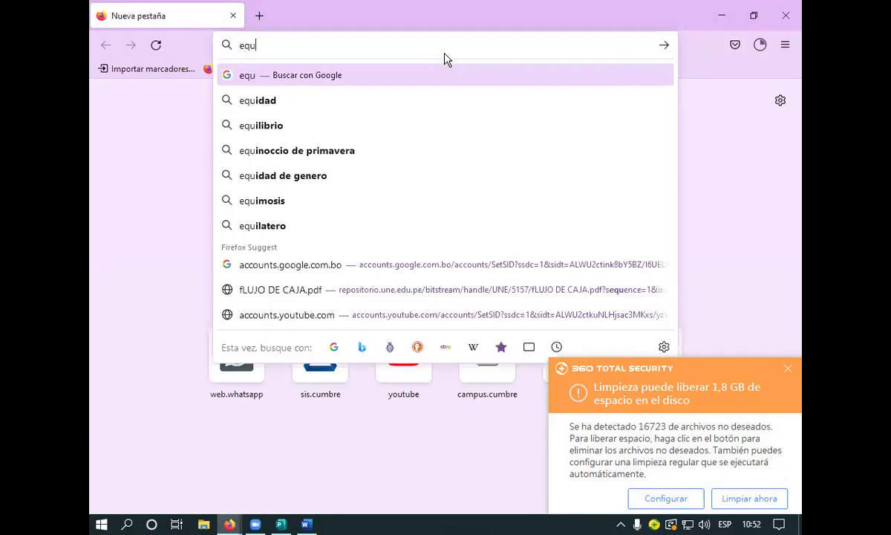
text(ipo de m)
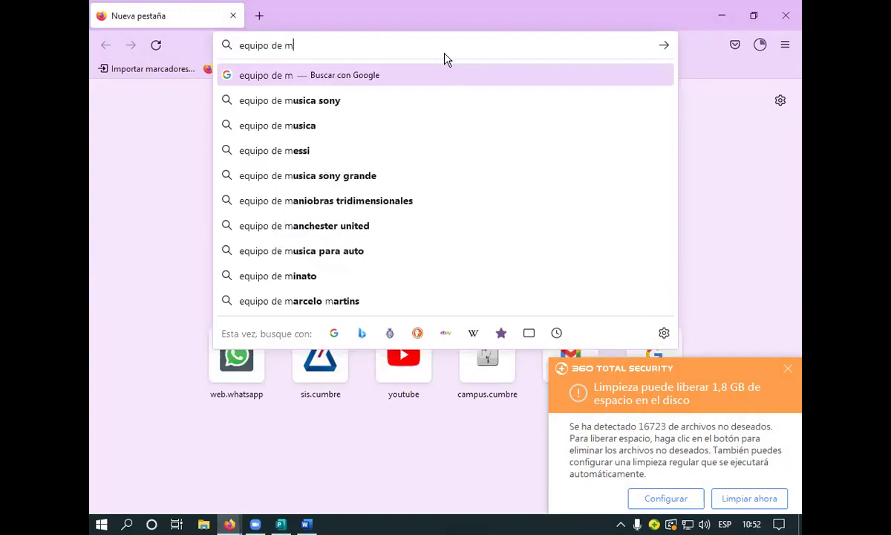
text(usica)
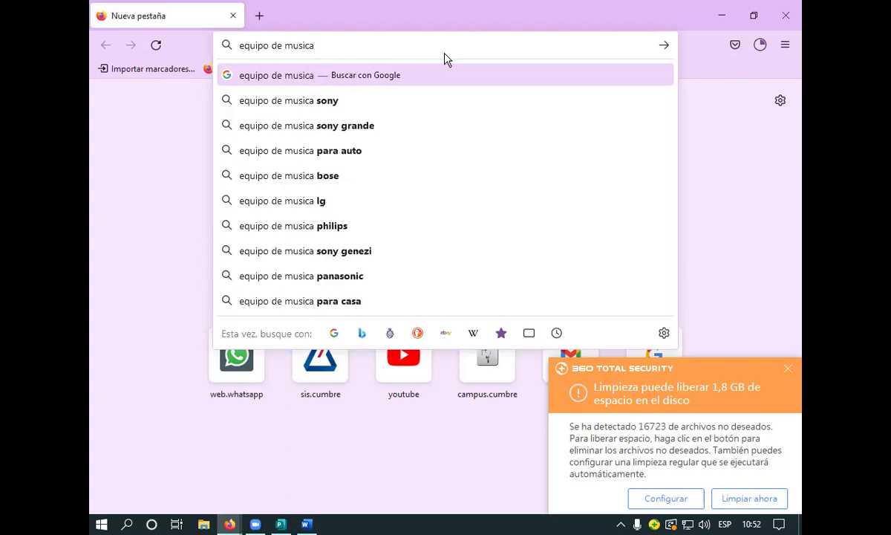
key(Return)
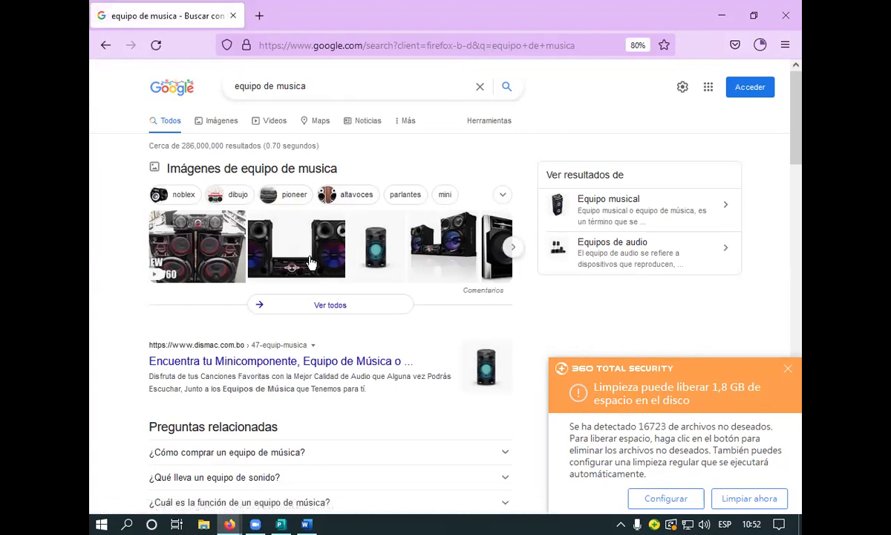
scroll(270, 227, down, 3)
scroll(269, 218, down, 3)
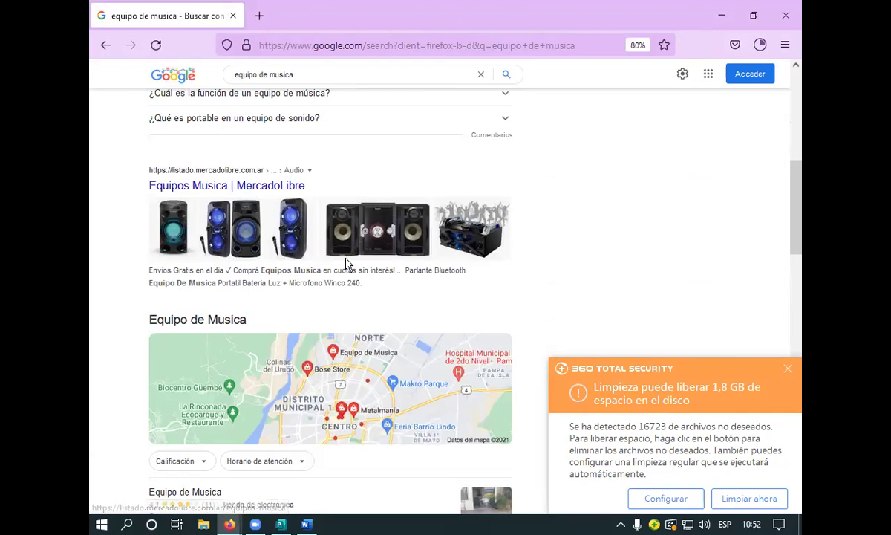
scroll(270, 242, down, 1)
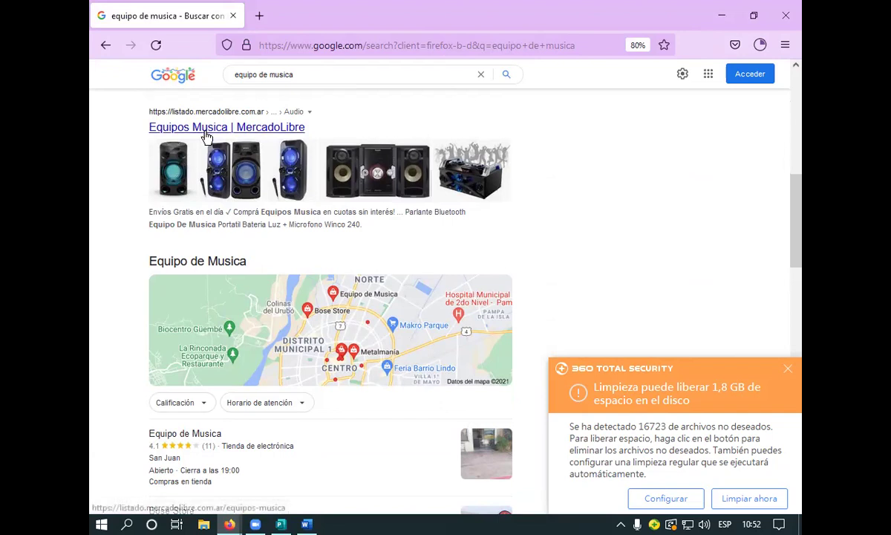
scroll(201, 112, up, 4)
scroll(217, 112, up, 4)
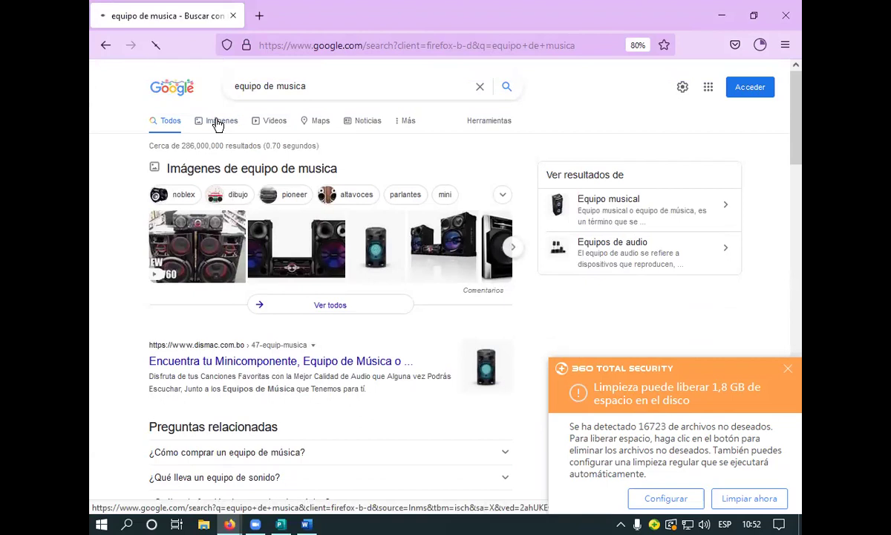
click(218, 119)
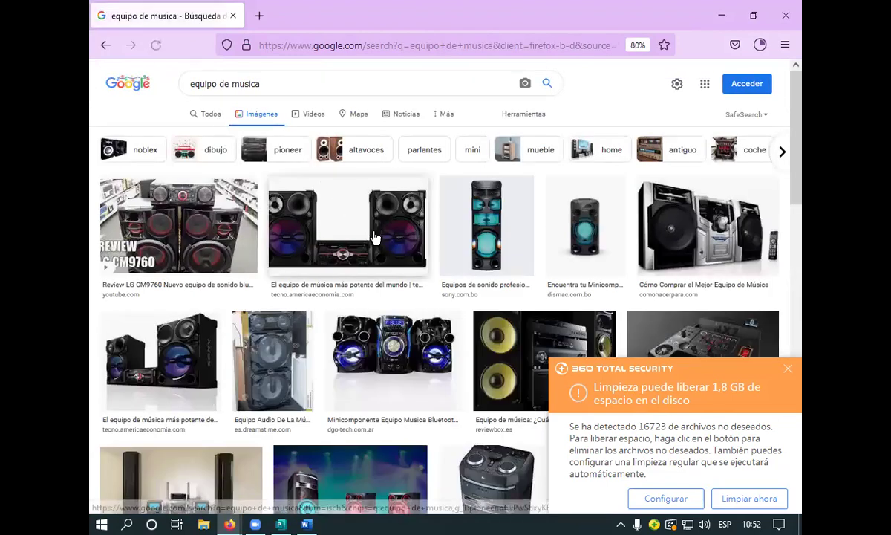
Find the MercadoLibre picture of the black speaker tower with blue lights and microphone, and copy the image.
scroll(409, 249, down, 4)
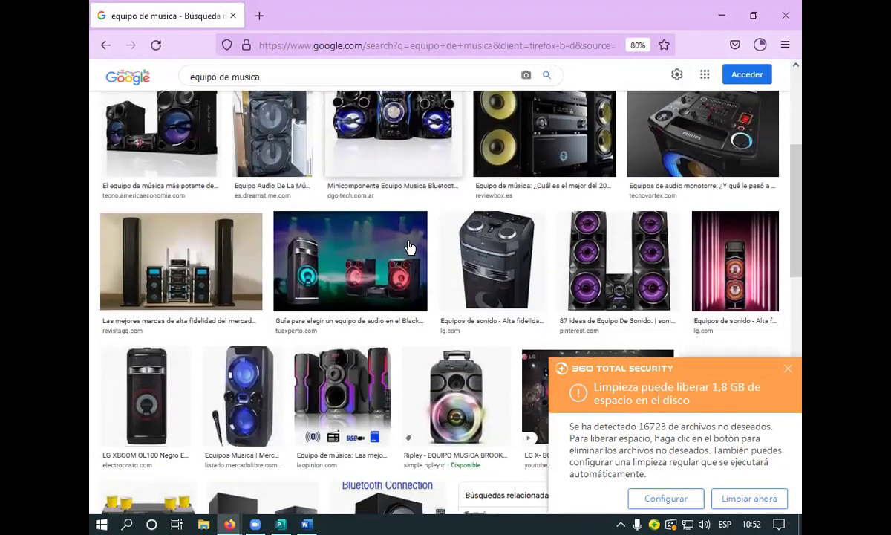
scroll(237, 339, down, 1)
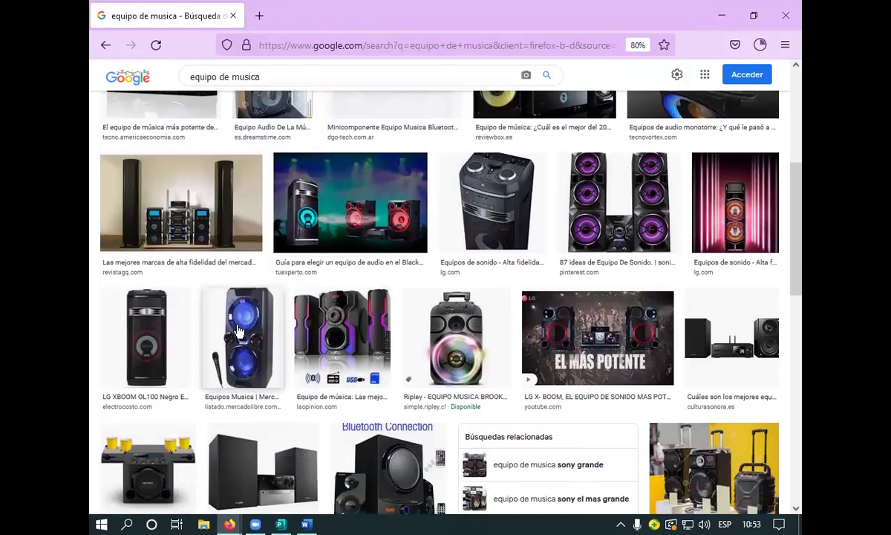
click(237, 331)
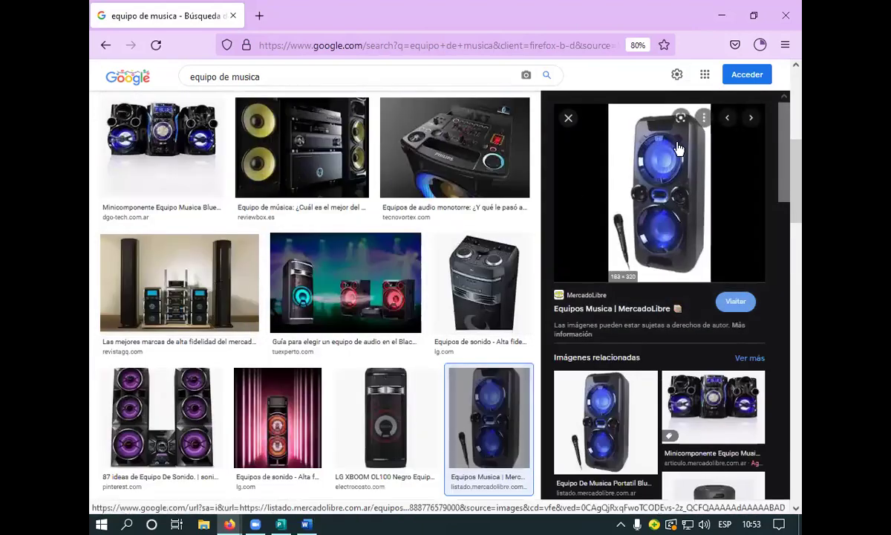
right_click(660, 200)
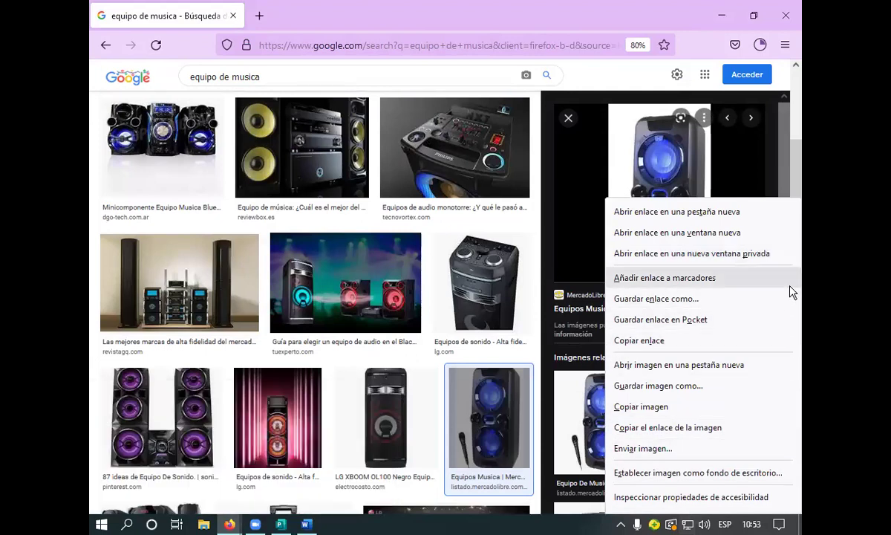
click(678, 407)
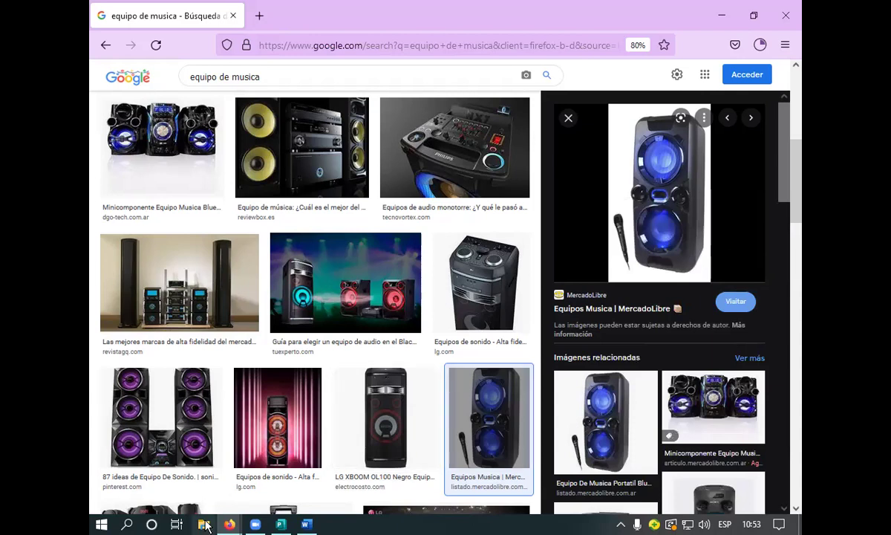
Paste the speaker image into the Publisher publication and place it outside the page, beside the blue panel.
click(279, 525)
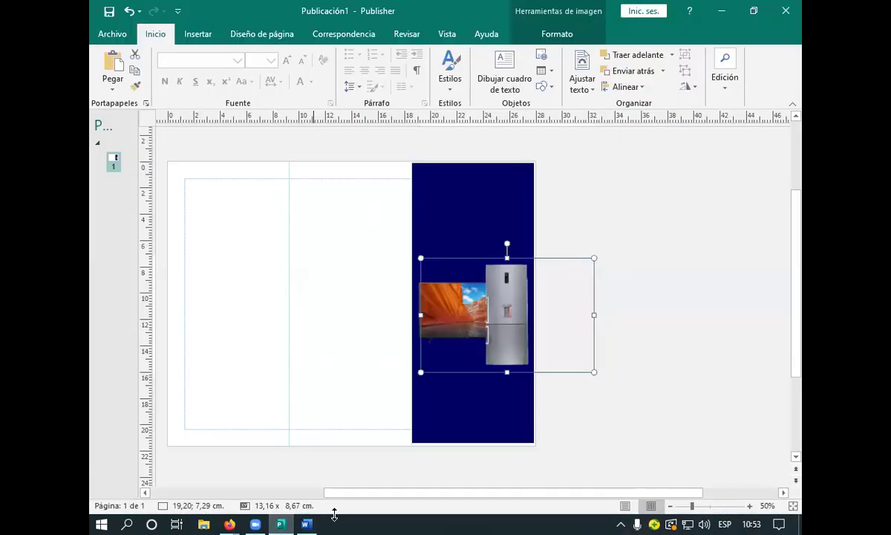
click(692, 313)
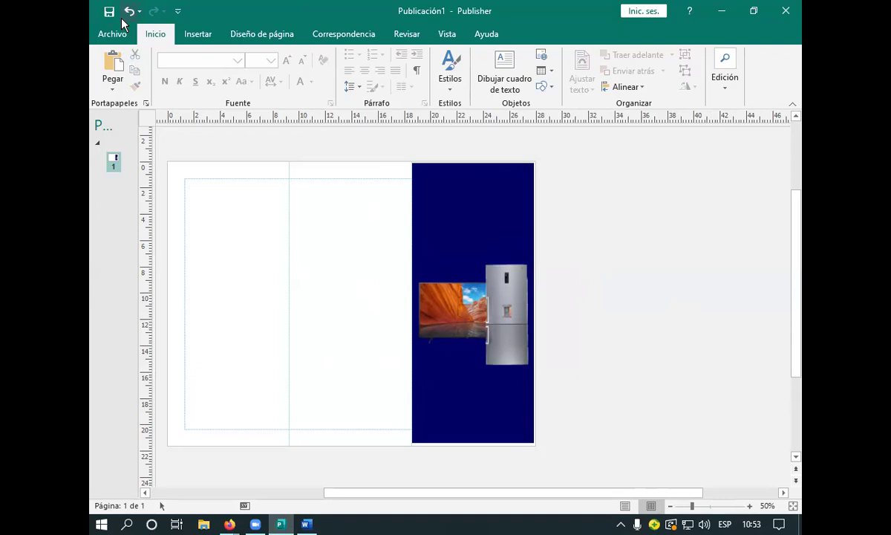
click(112, 61)
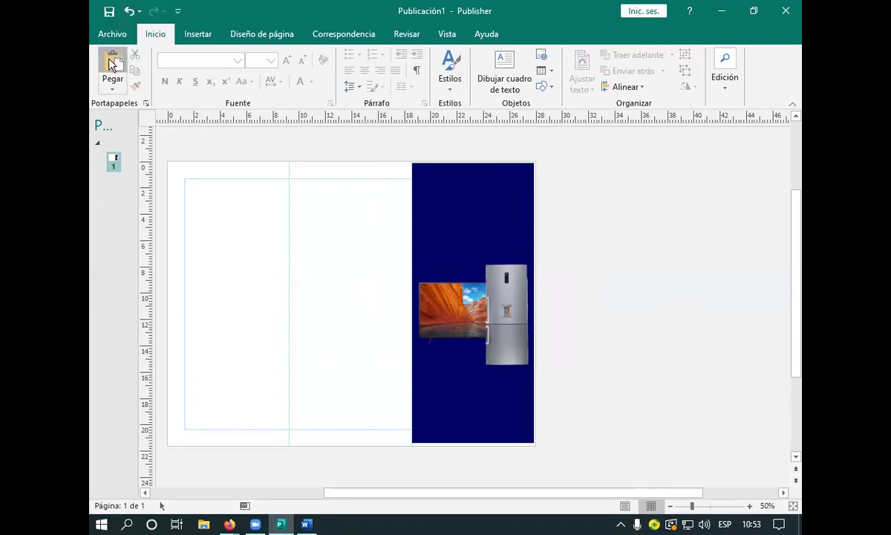
drag(520, 349, 494, 353)
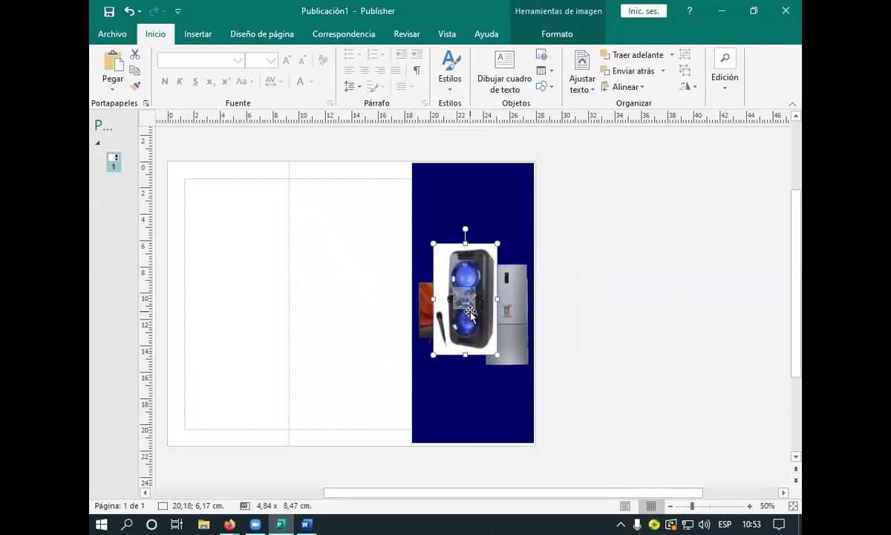
drag(469, 312, 601, 345)
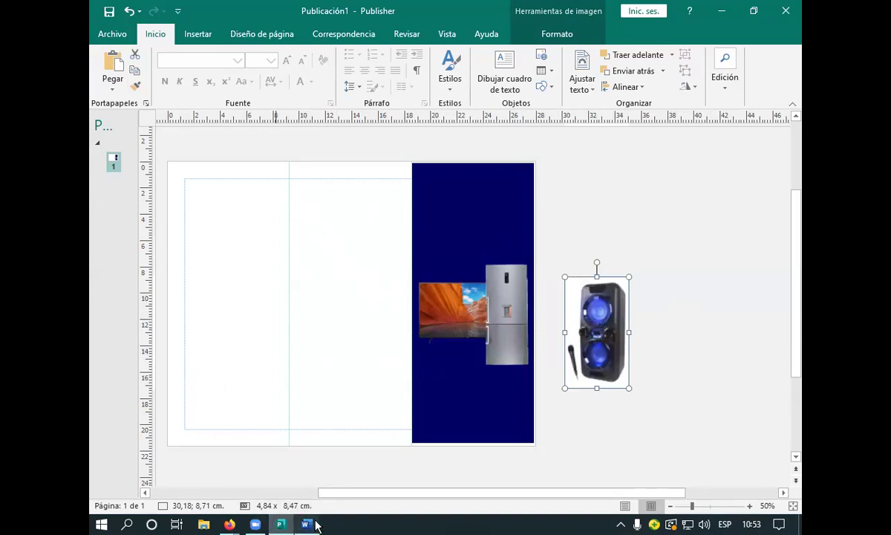
Switch to Word and paste the speaker image into the blank document with Paste Special as Formato HTML.
mouse_move(315, 525)
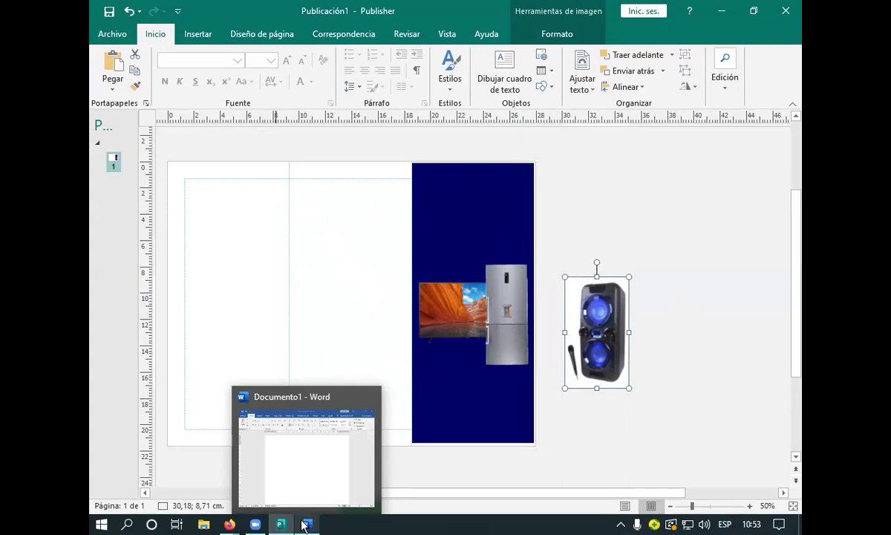
click(305, 524)
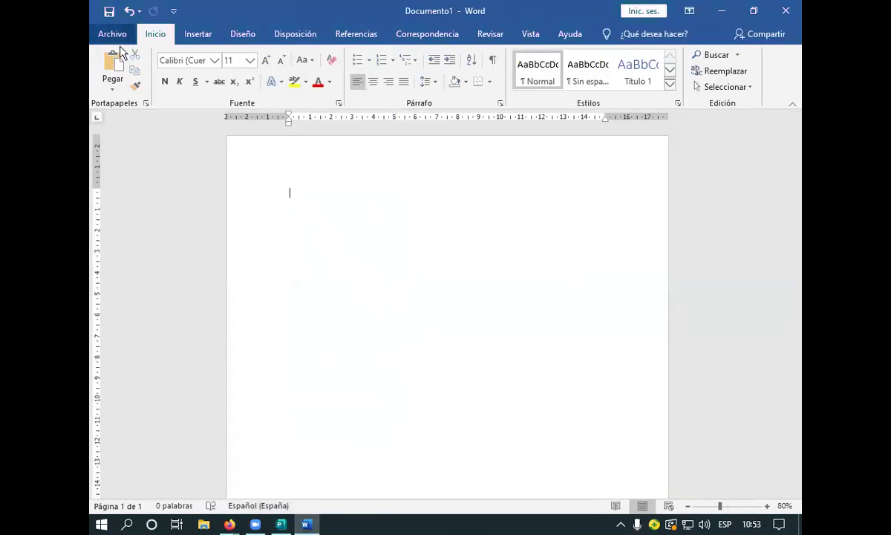
click(115, 83)
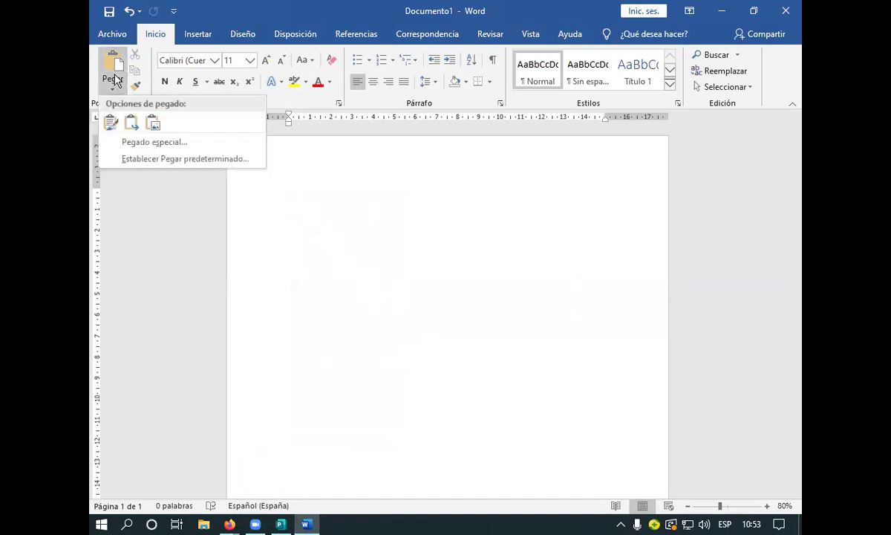
click(130, 144)
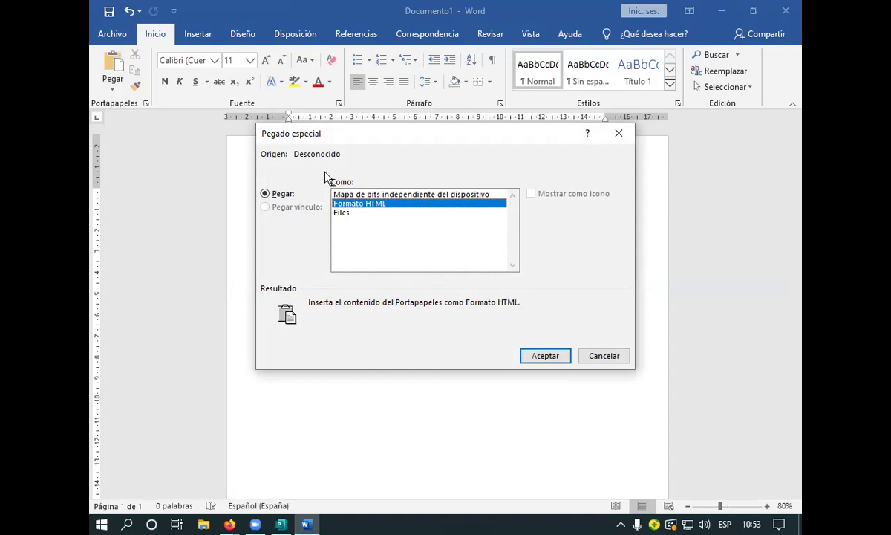
click(542, 355)
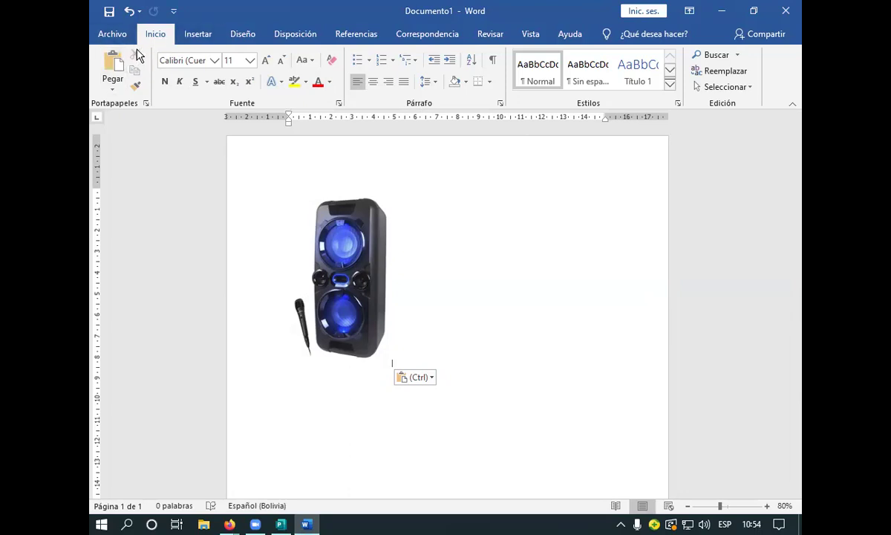
Remove the speaker image's background with the removal area extended to all four picture edges, and keep the changes.
click(355, 256)
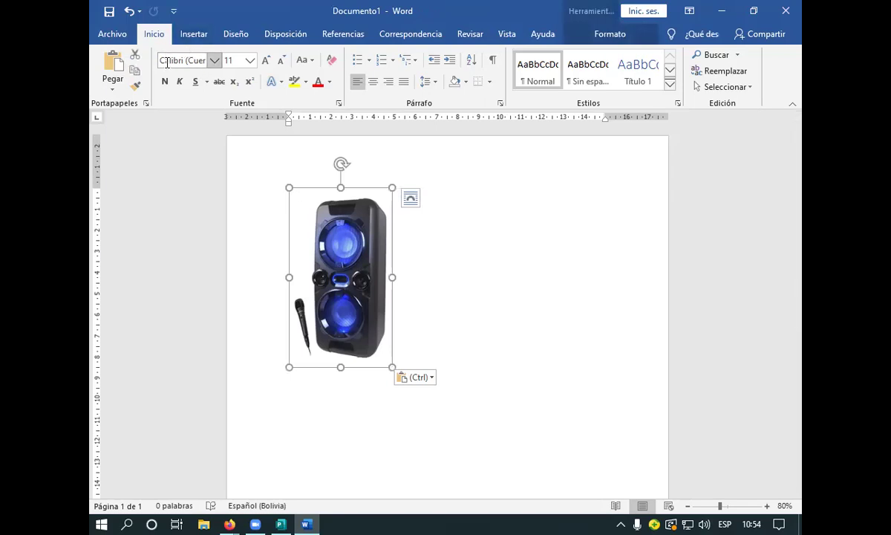
click(600, 35)
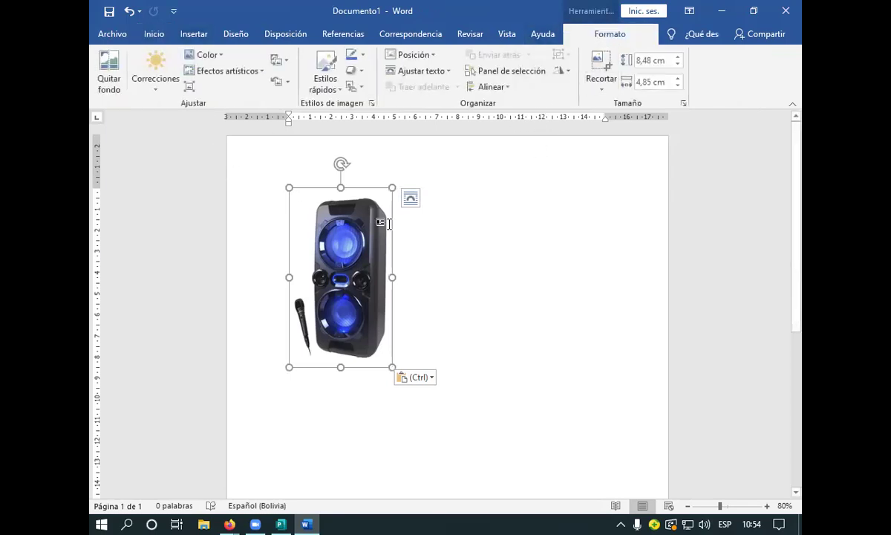
click(118, 70)
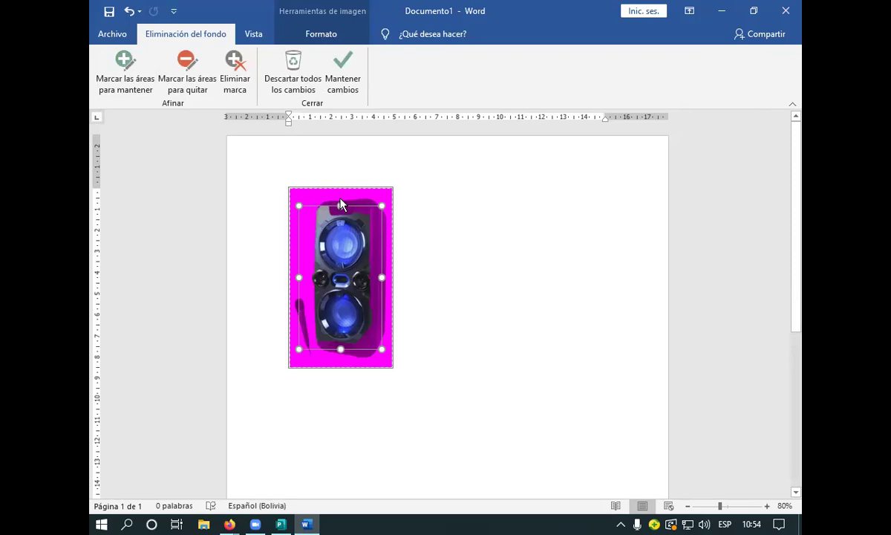
drag(341, 203, 346, 185)
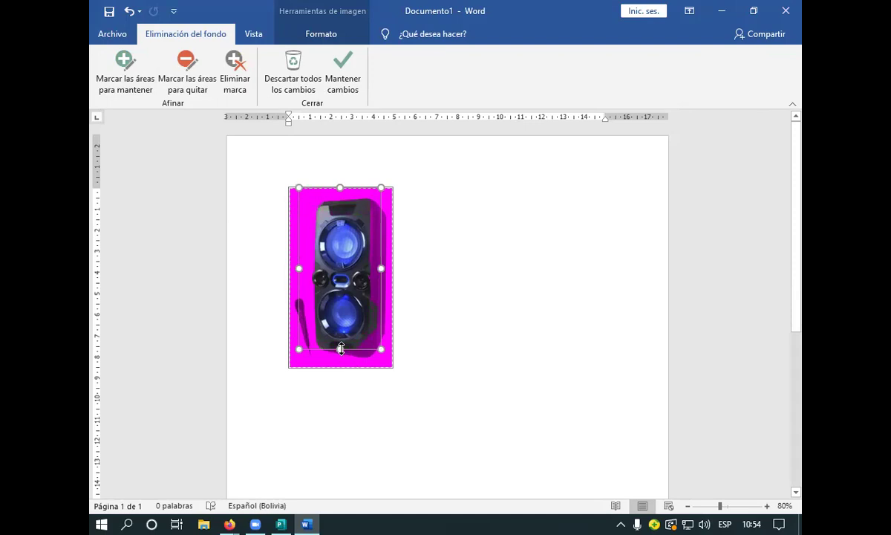
drag(340, 348, 341, 367)
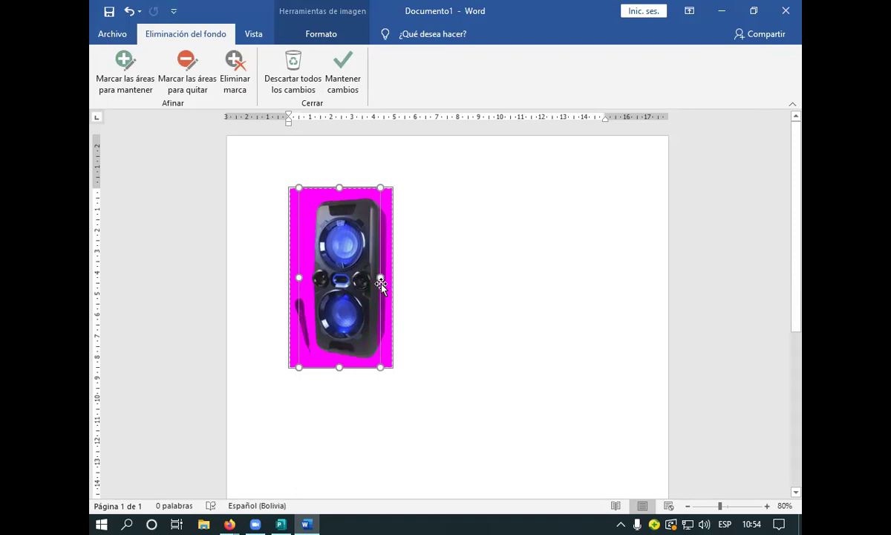
drag(379, 277, 391, 277)
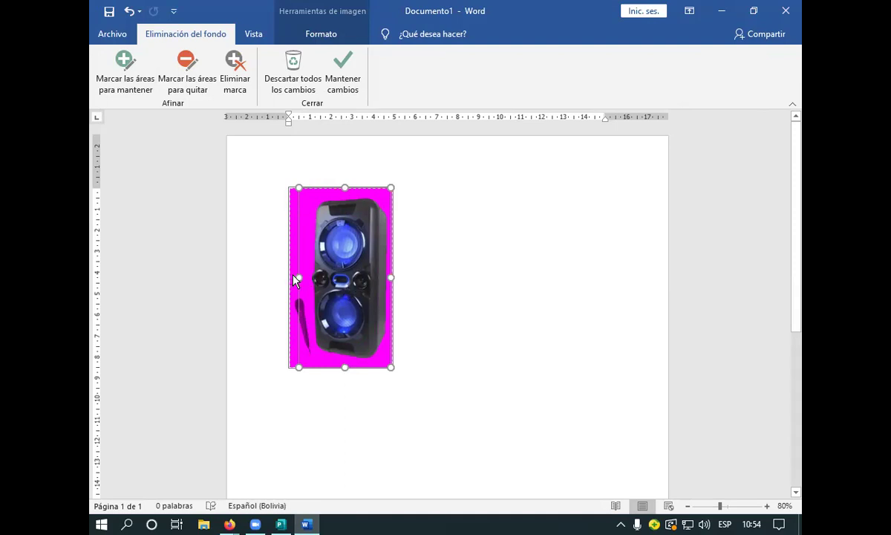
drag(295, 275, 289, 275)
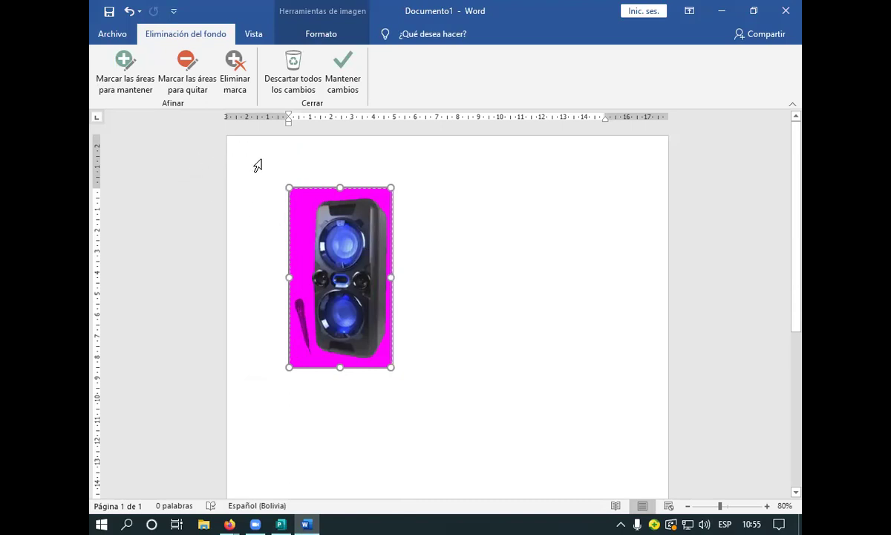
click(331, 67)
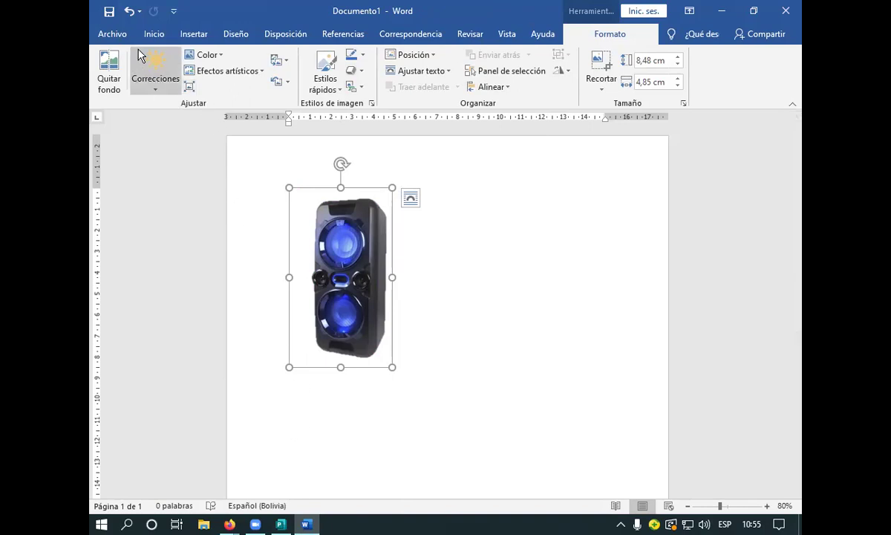
Cut the speaker image from the Word document, switch to Publisher and try to paste it into the publication.
click(153, 35)
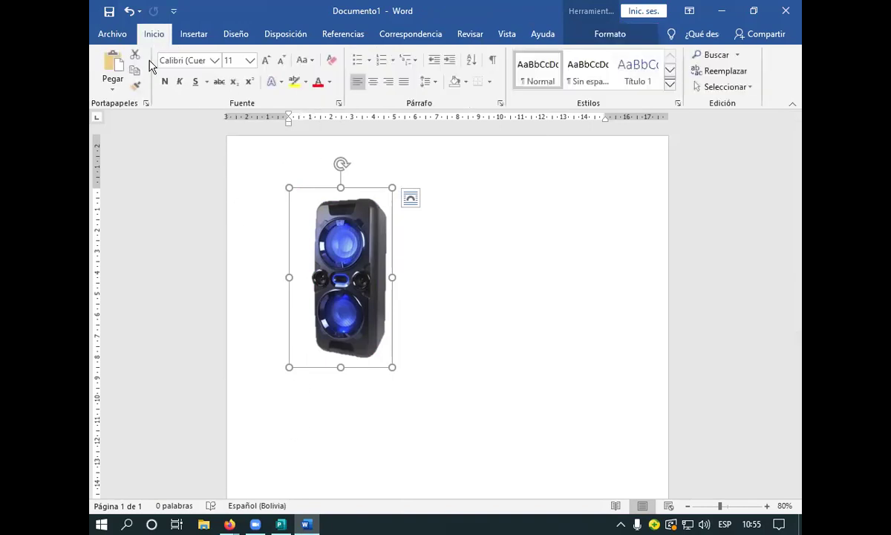
click(135, 55)
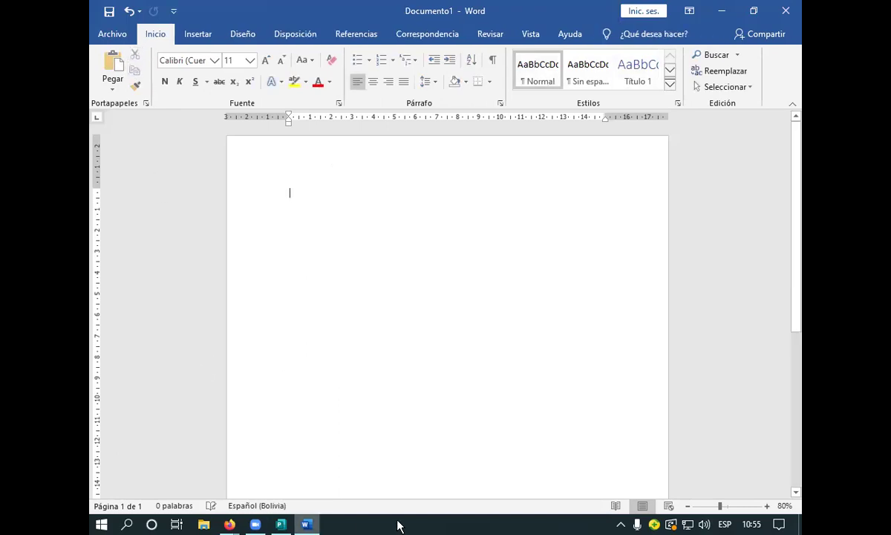
click(281, 524)
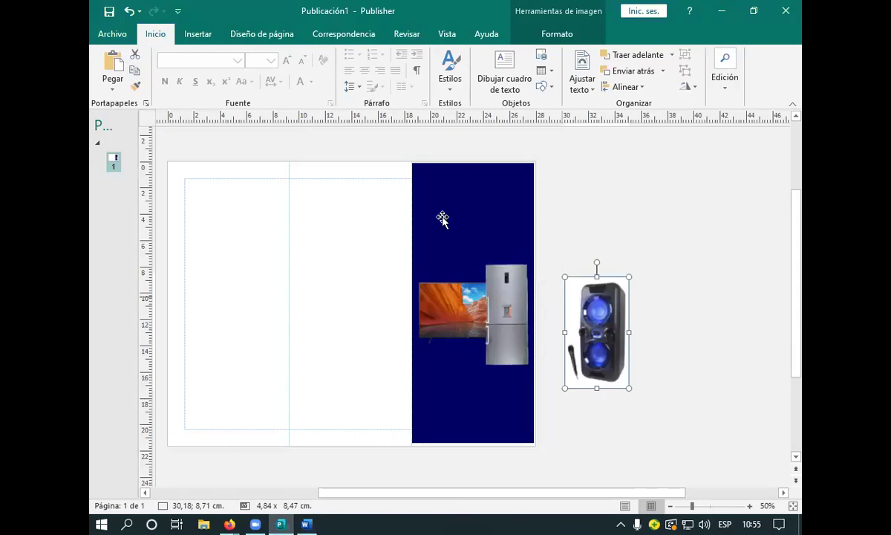
click(110, 80)
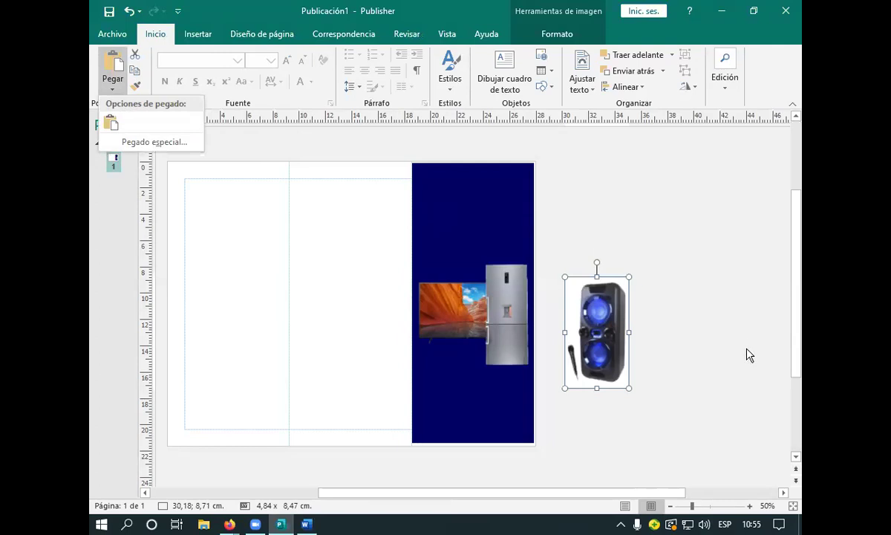
click(110, 81)
click(666, 352)
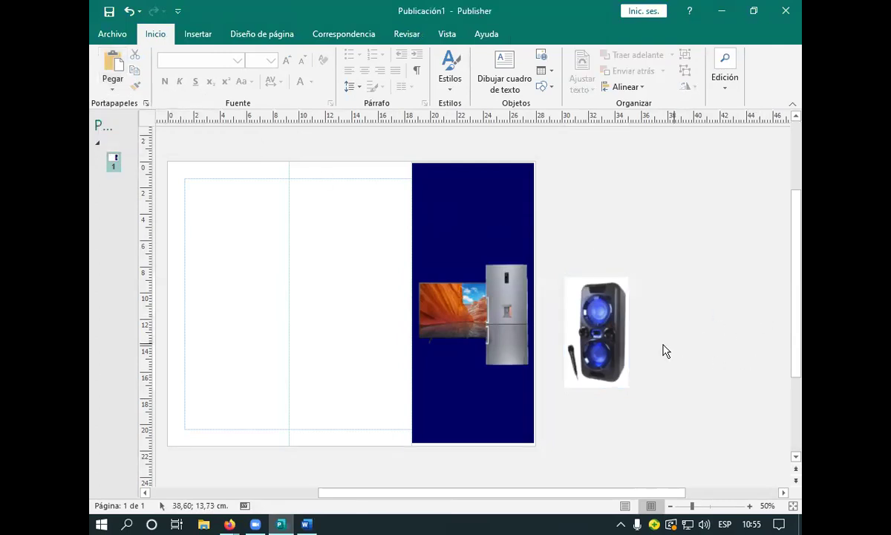
Move the white-background speaker image from beside the page onto the blue panel, over the television.
drag(571, 331, 453, 313)
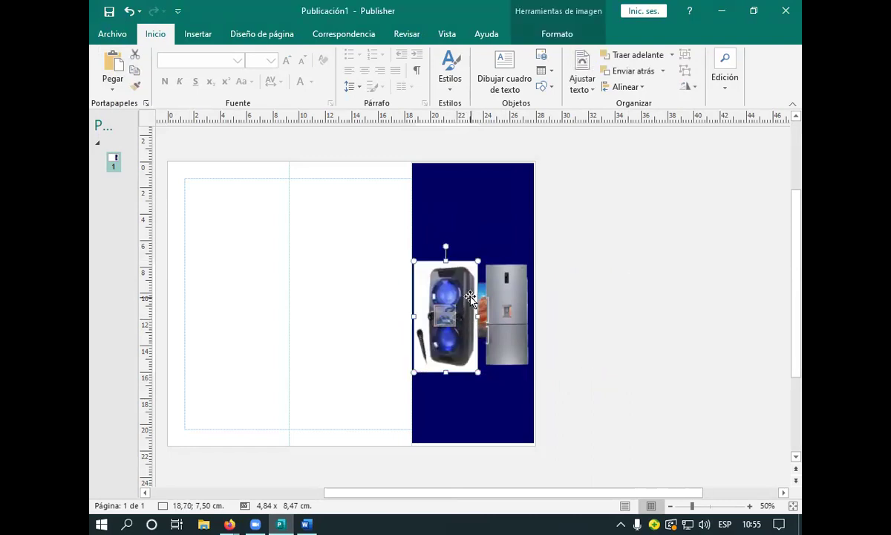
click(675, 349)
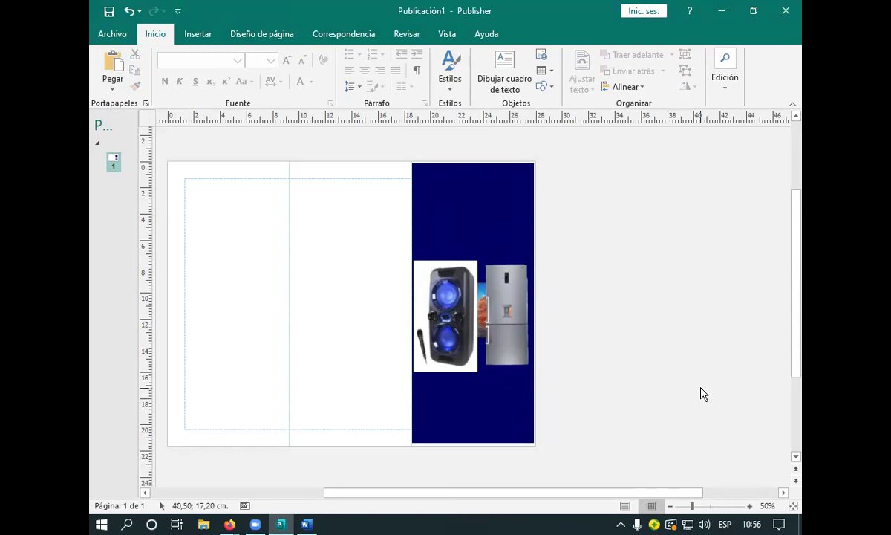
drag(566, 342, 481, 308)
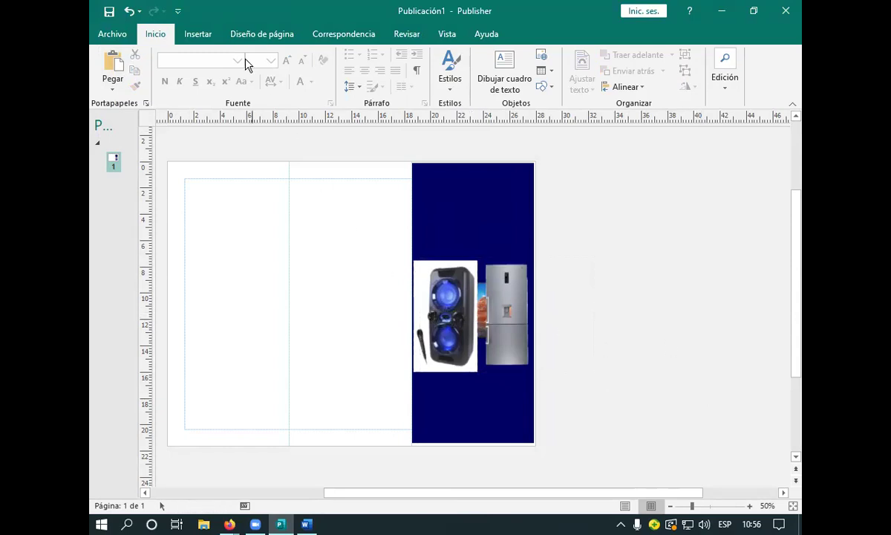
Undo the moves and the earlier paste of the speaker image in the publication.
click(129, 12)
click(130, 12)
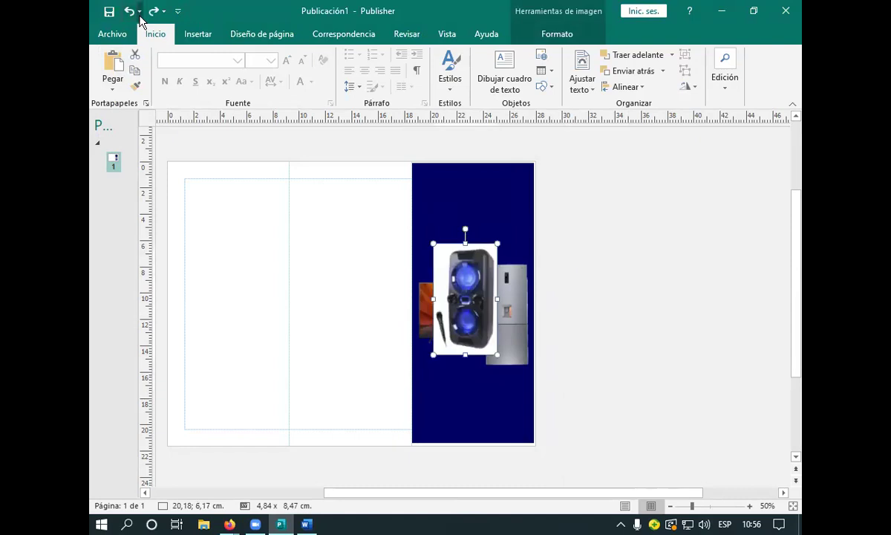
click(138, 11)
click(132, 28)
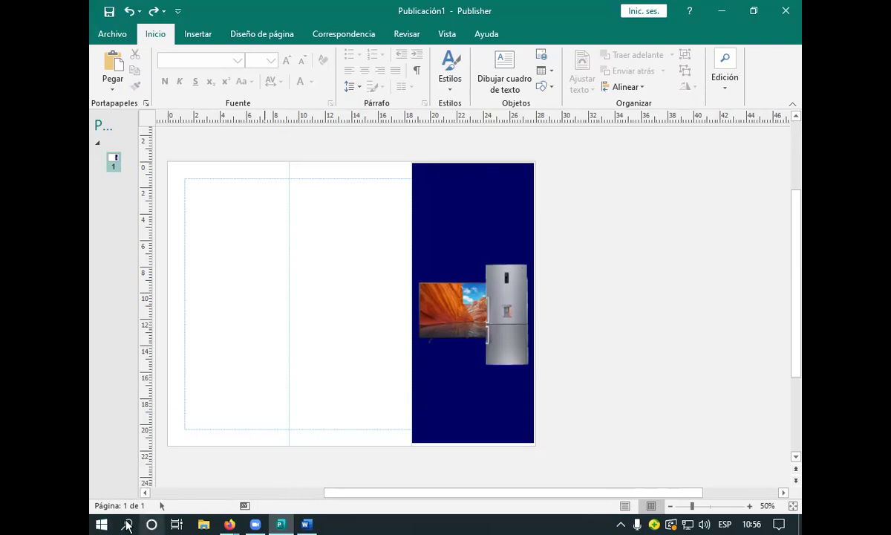
Switch to Word, paste the cut speaker image back into the blank document and select it.
click(307, 525)
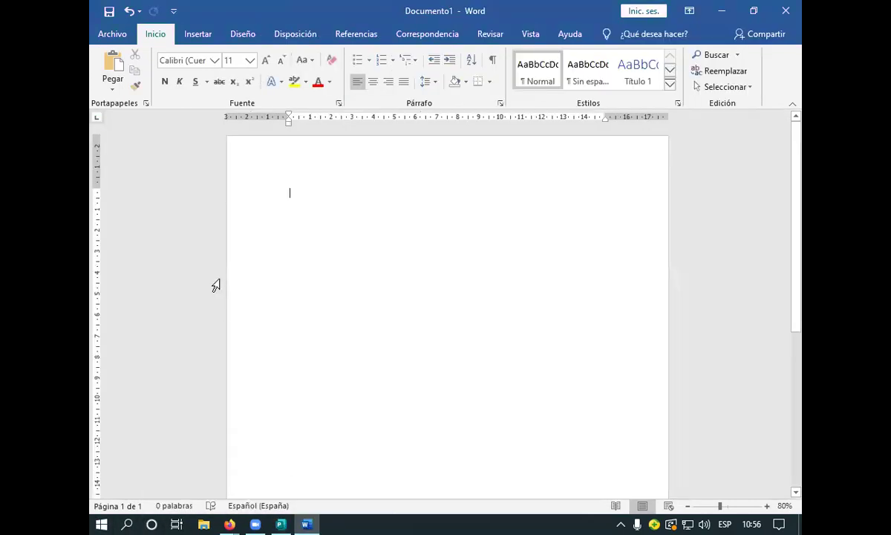
click(101, 62)
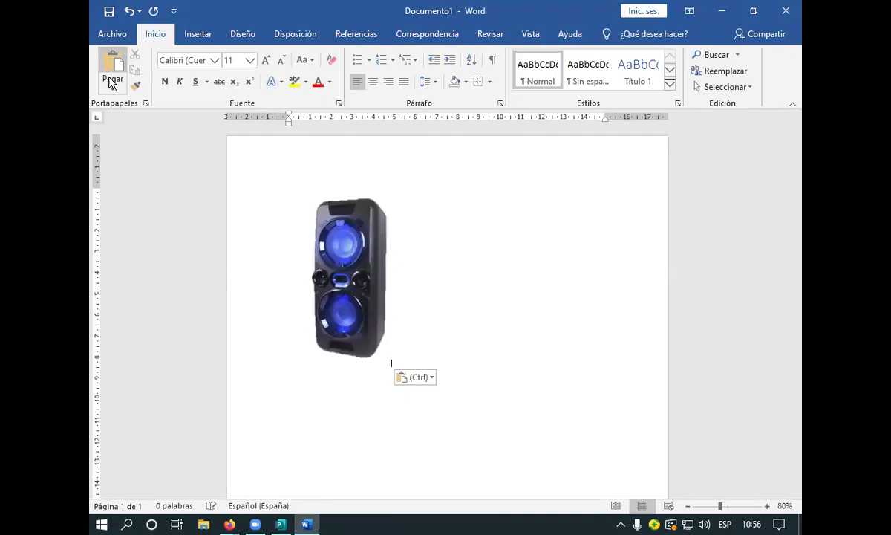
click(346, 267)
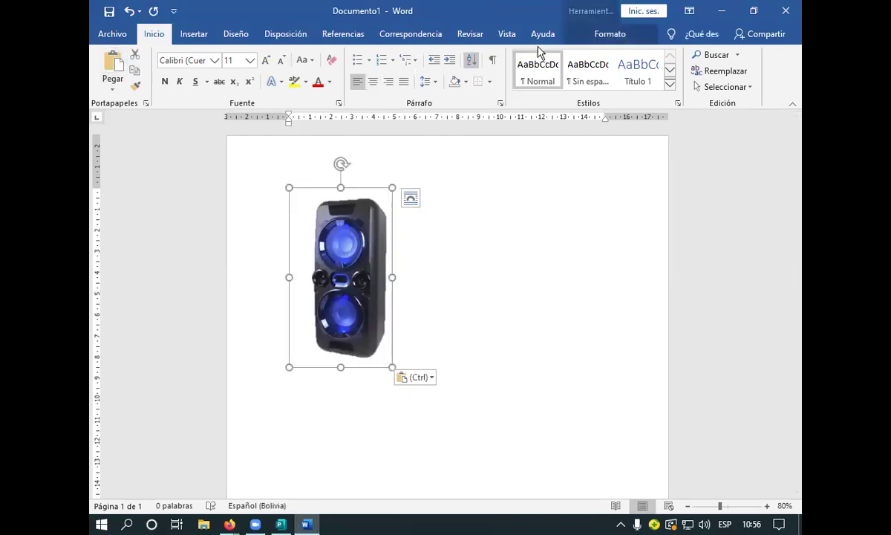
Reopen the speaker image's background removal and mark the microphone beside the tower as an area to keep.
click(617, 33)
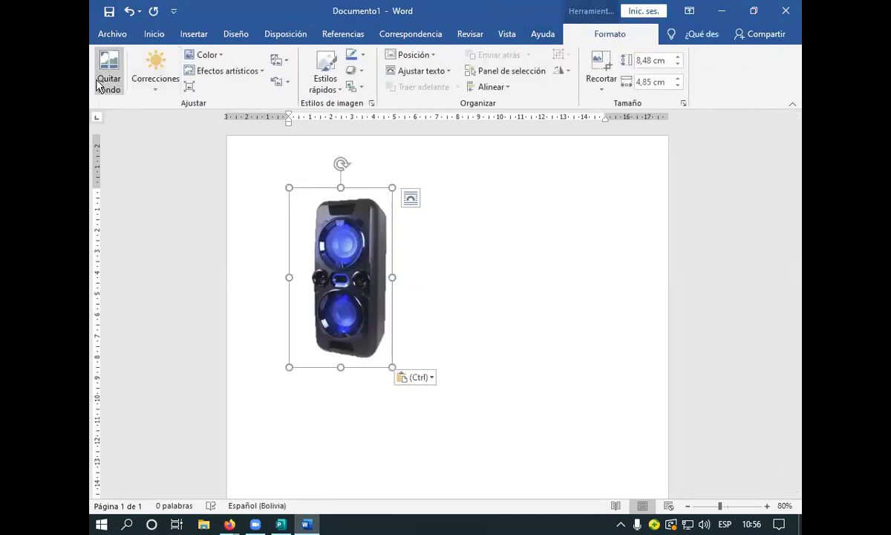
click(108, 80)
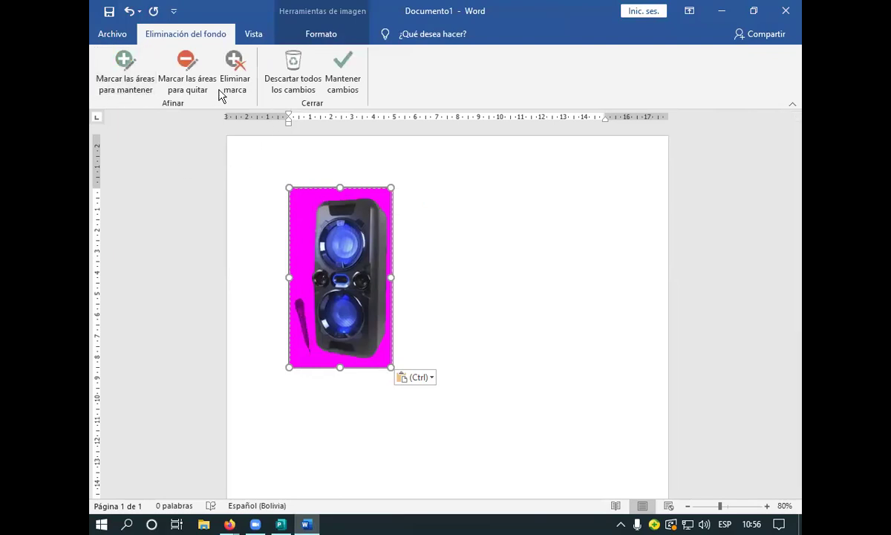
mouse_move(337, 186)
mouse_down()
mouse_move(343, 193)
mouse_move(340, 186)
mouse_up()
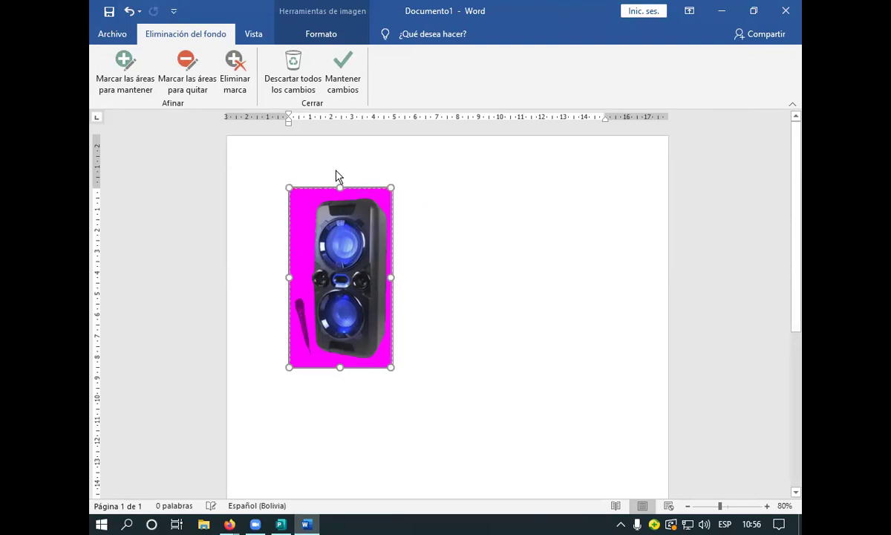
click(108, 71)
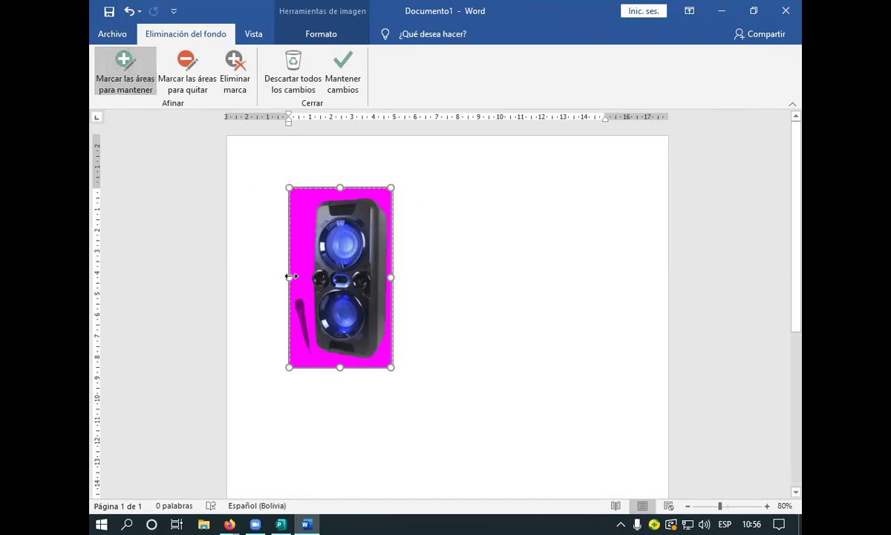
drag(310, 322, 309, 349)
click(289, 402)
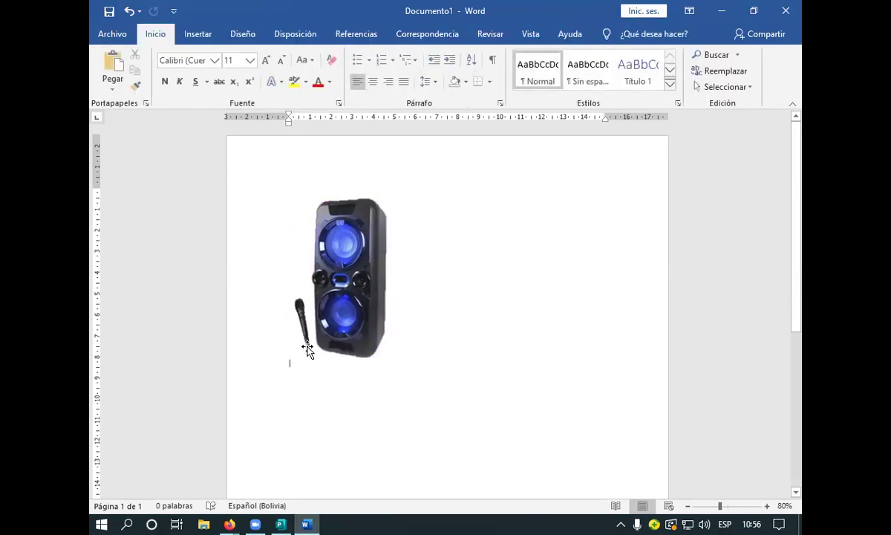
In the background removal, mark the areas all around the speaker and microphone as areas to keep, and keep the changes.
click(355, 290)
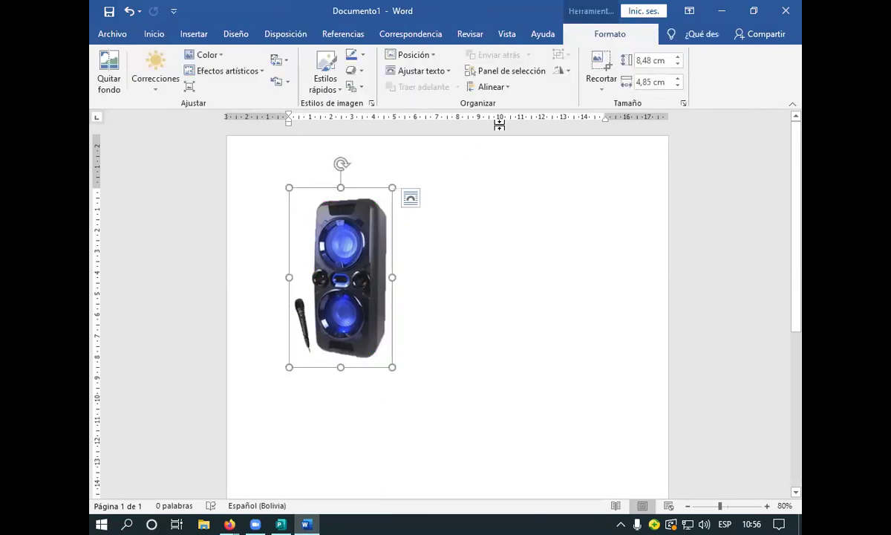
click(109, 82)
click(134, 78)
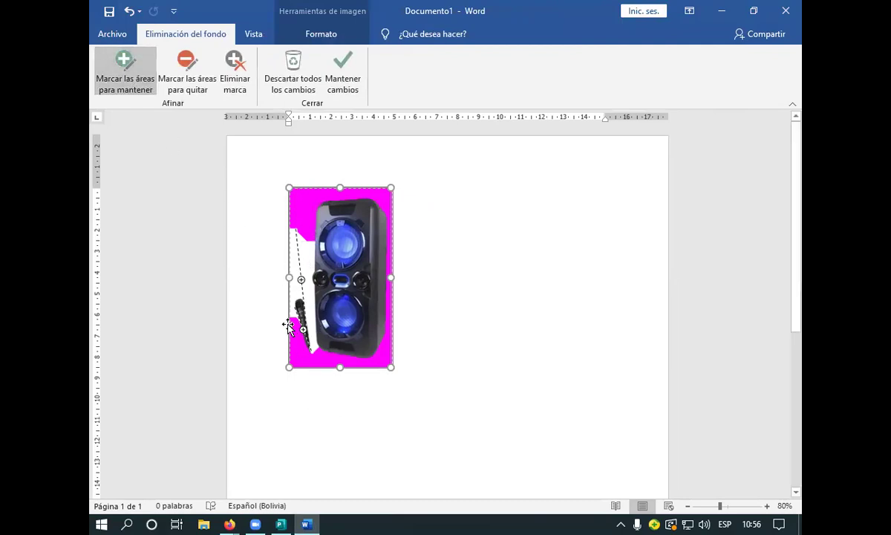
mouse_move(292, 310)
mouse_down()
mouse_move(299, 336)
mouse_move(368, 341)
mouse_up()
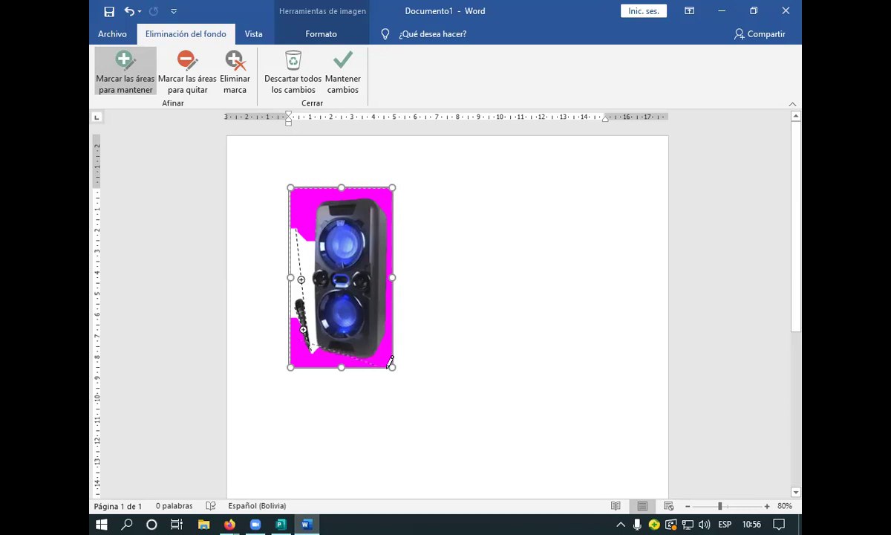
drag(301, 365, 307, 349)
drag(390, 365, 322, 360)
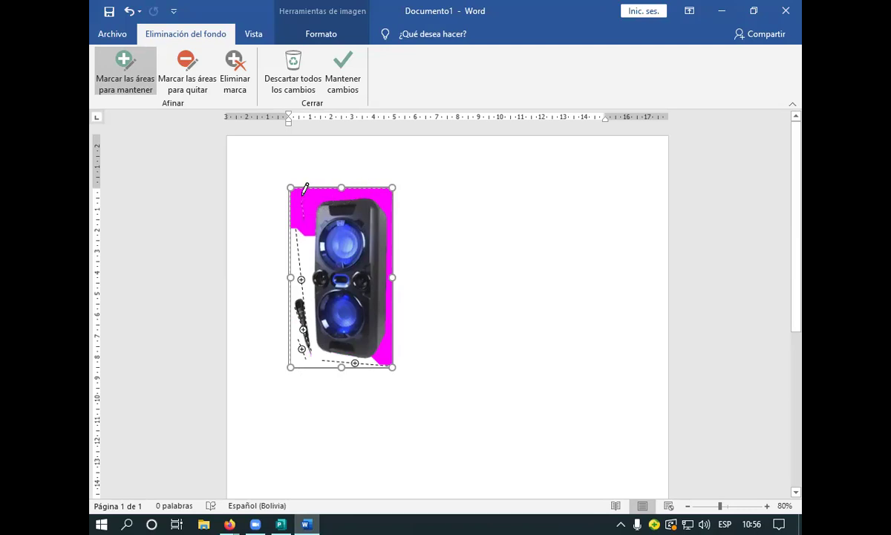
drag(320, 191, 327, 190)
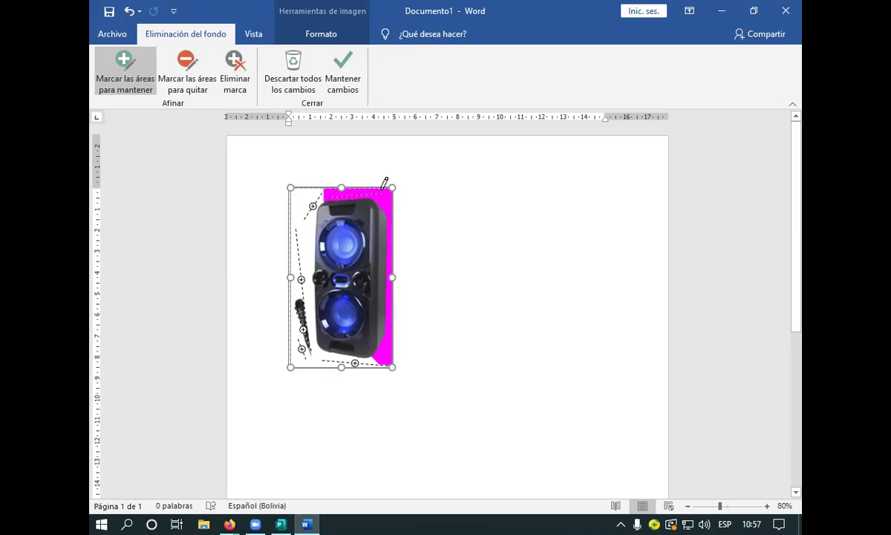
drag(327, 198, 383, 190)
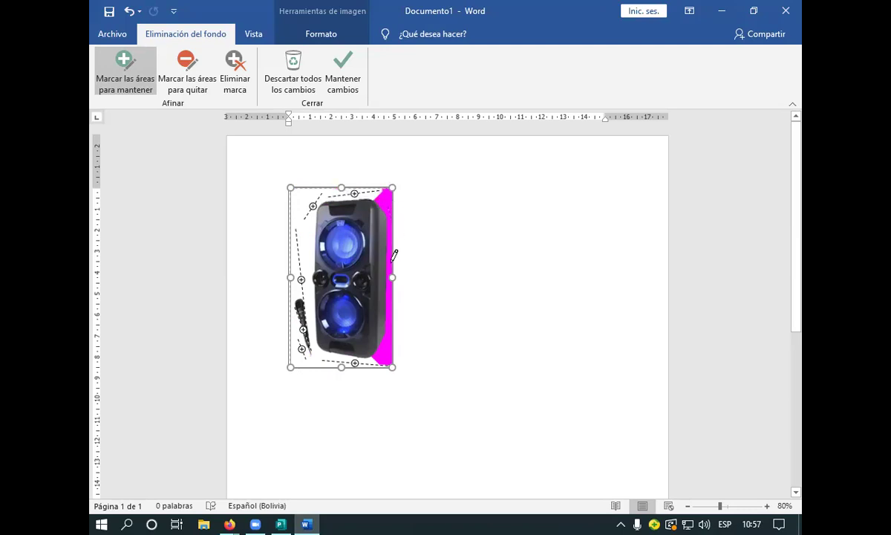
drag(389, 206, 391, 329)
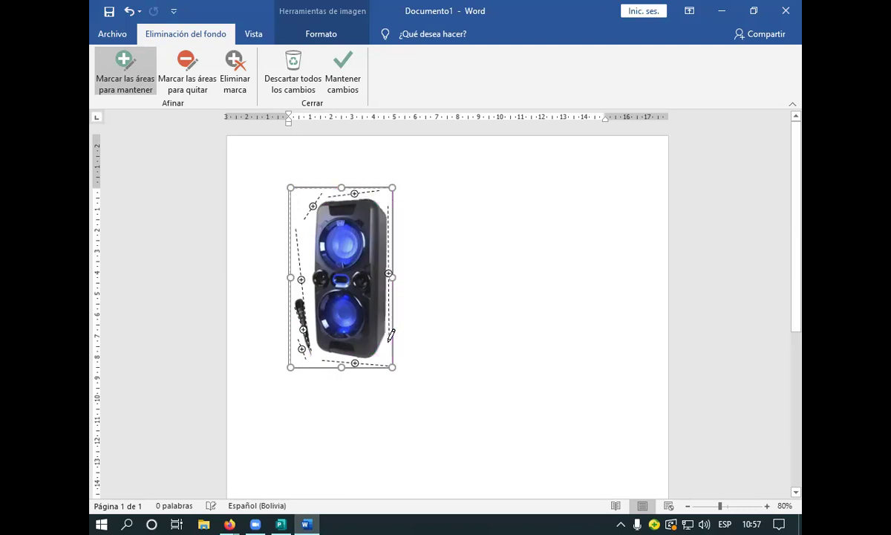
click(342, 75)
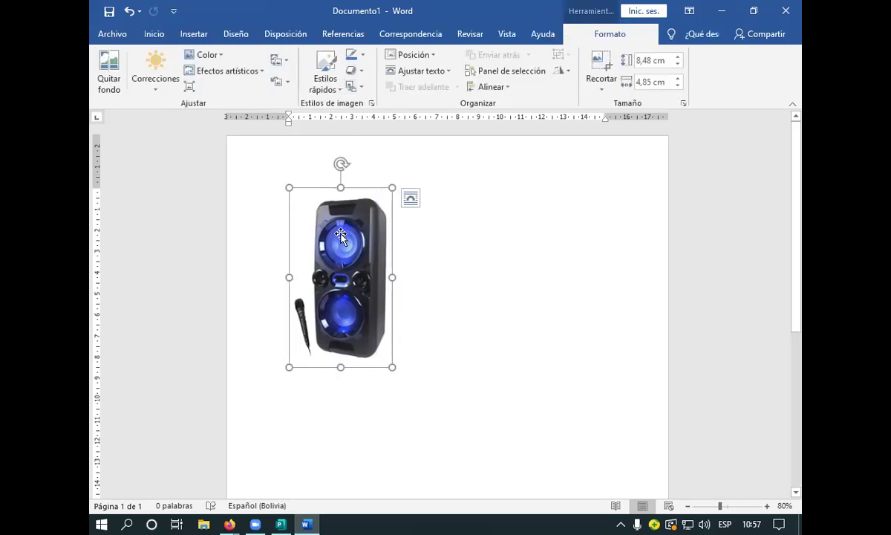
Cut the speaker image from Word, paste it into the Publisher publication and place it outside the page, beside the blue panel.
click(148, 34)
click(137, 57)
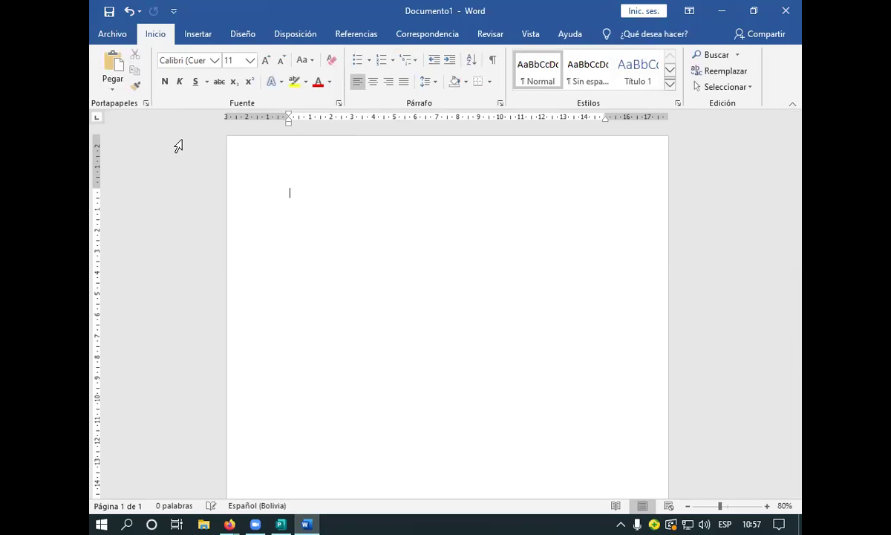
click(282, 524)
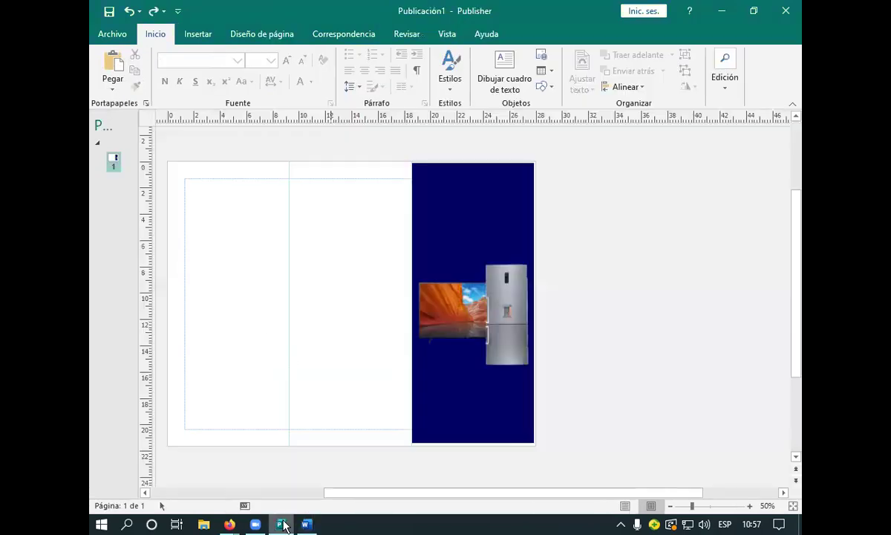
click(115, 65)
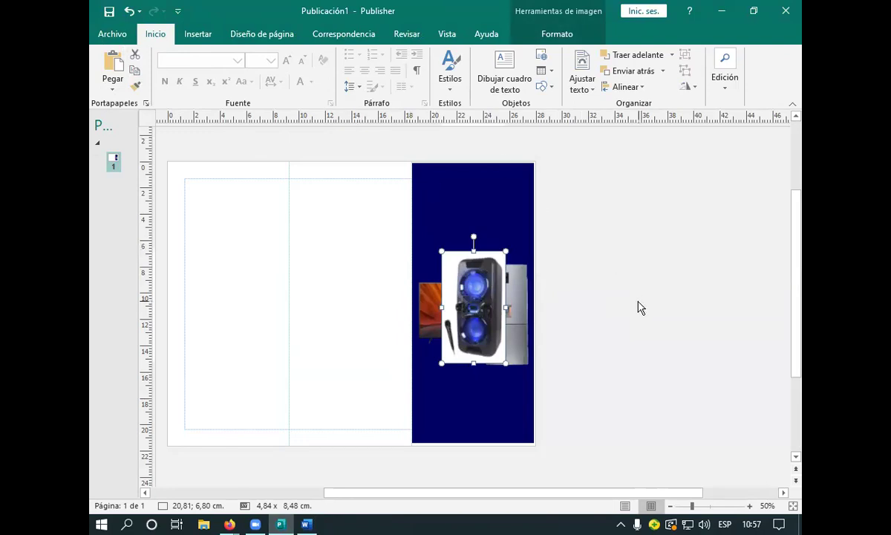
drag(422, 312, 581, 285)
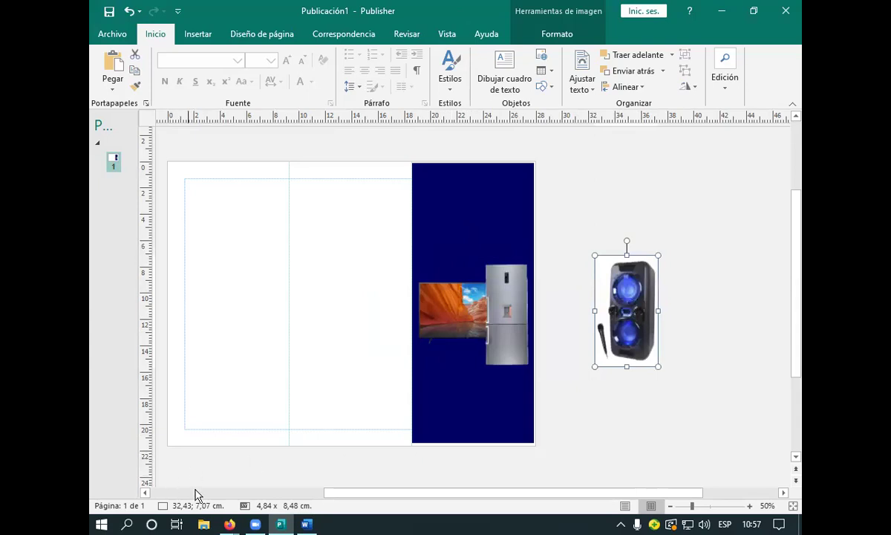
Switch to Word, paste the speaker image into the blank document again and open its picture formatting options.
click(305, 523)
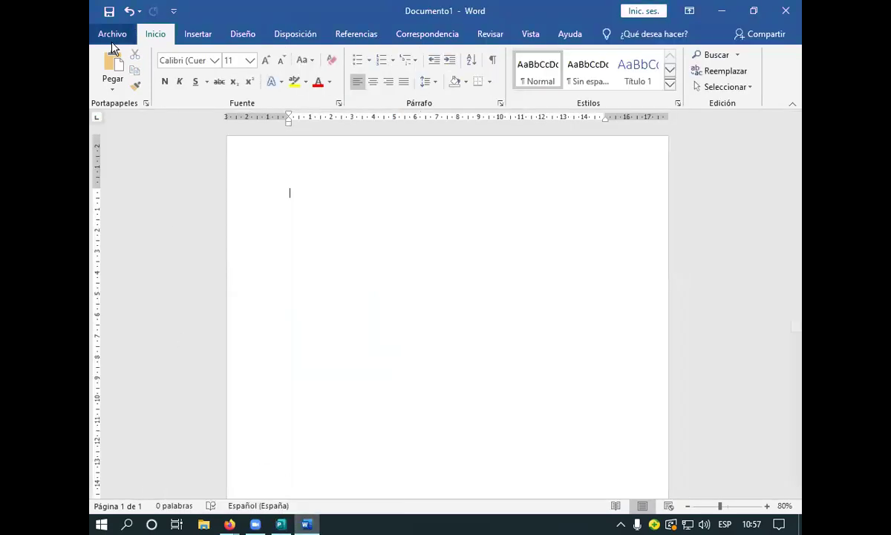
click(113, 80)
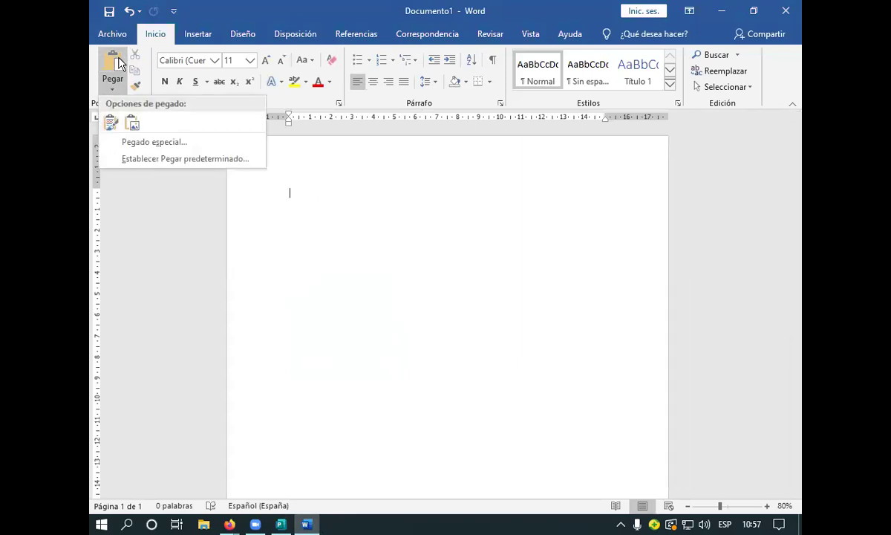
click(110, 56)
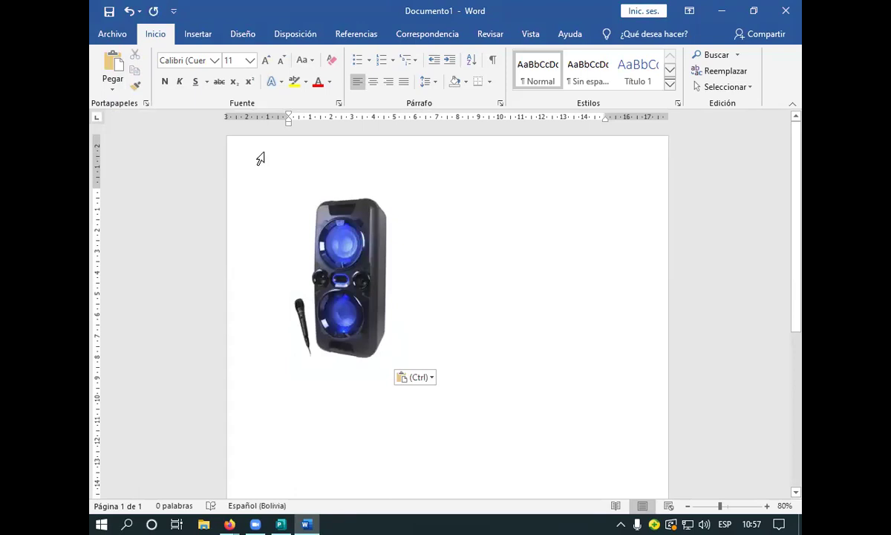
click(339, 247)
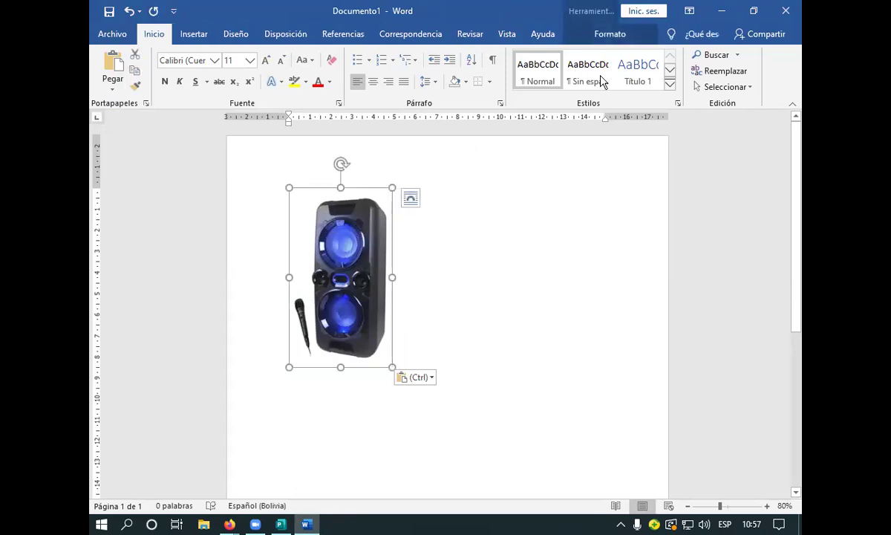
click(599, 35)
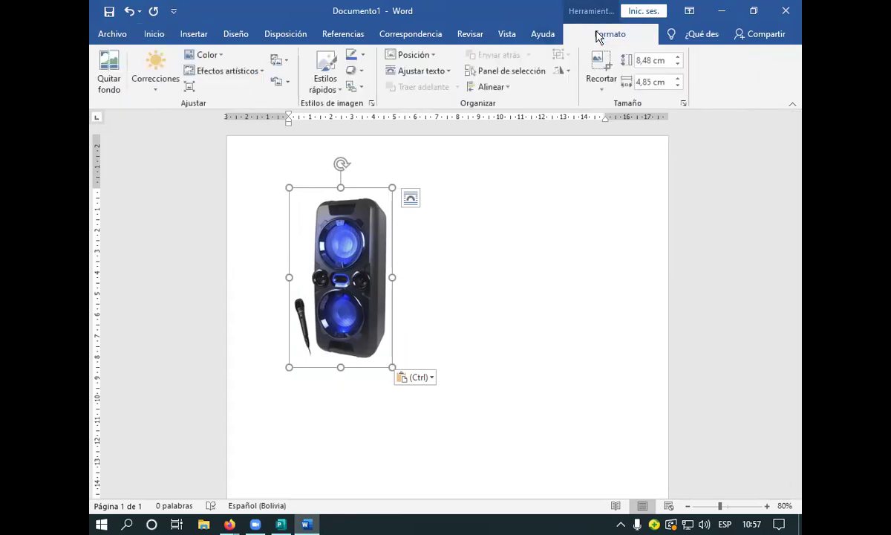
Try to exclude the microphone and white surround by tightening the speaker image's background-removal frame around the tower, and keep the changes.
click(111, 72)
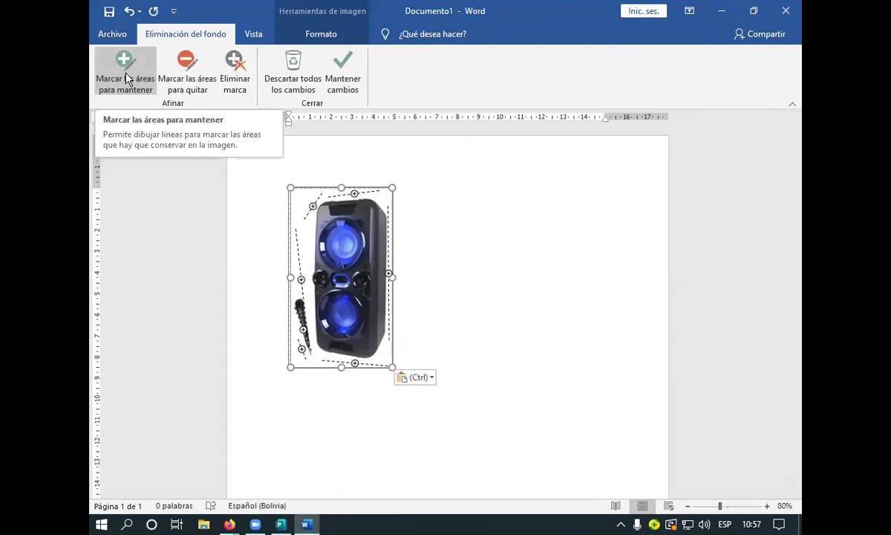
click(127, 79)
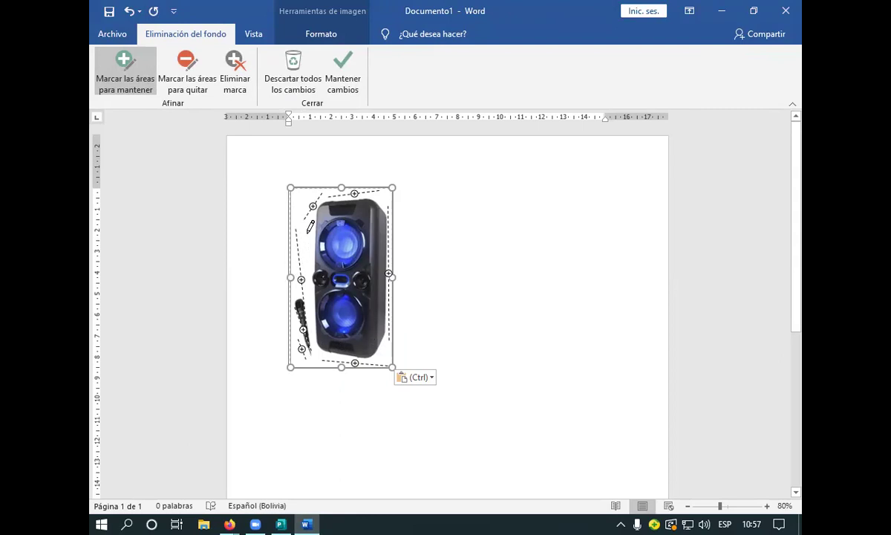
drag(309, 213, 309, 213)
drag(288, 275, 307, 277)
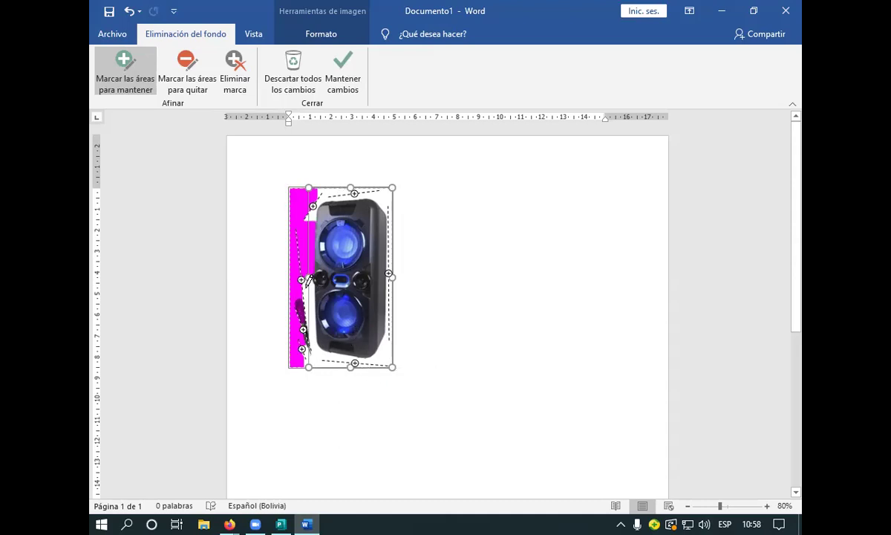
drag(309, 279, 313, 279)
drag(353, 365, 355, 359)
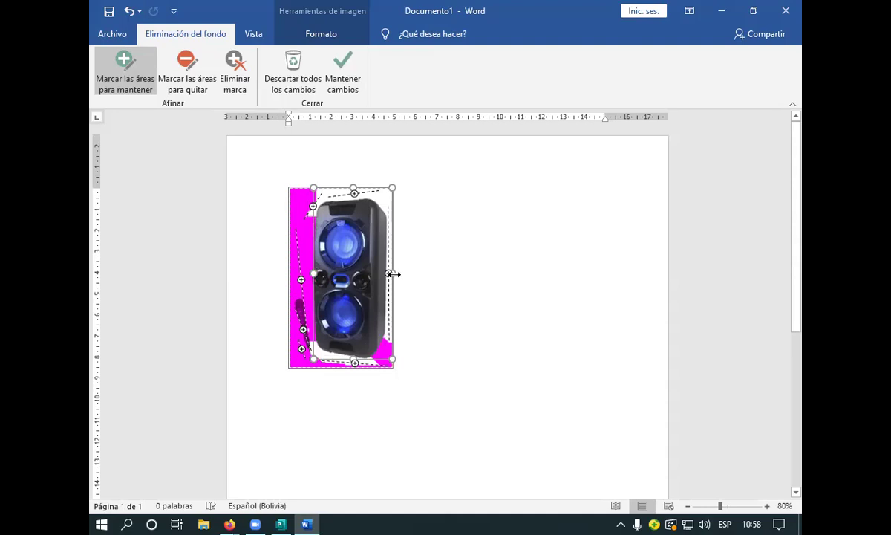
drag(393, 274, 392, 275)
click(344, 89)
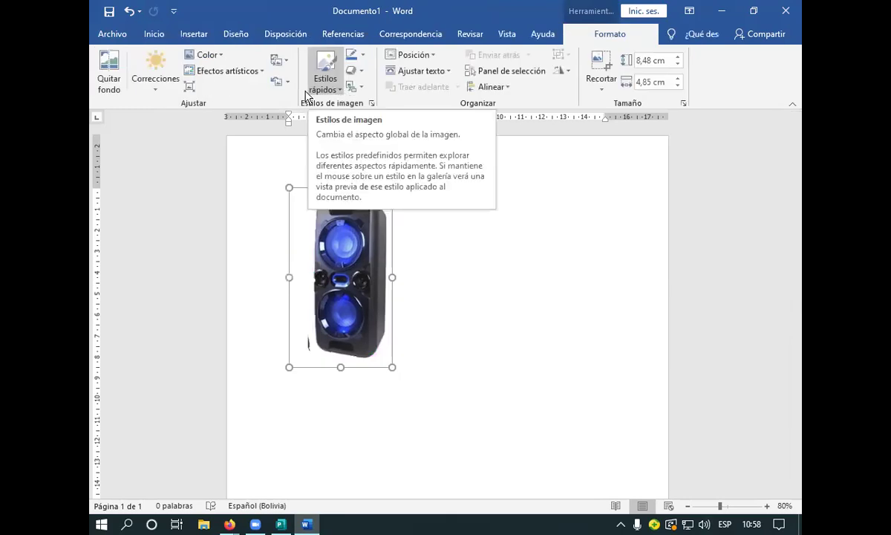
Try narrowing the background-removal frame further along the speaker's microphone side, and undo that change.
click(106, 68)
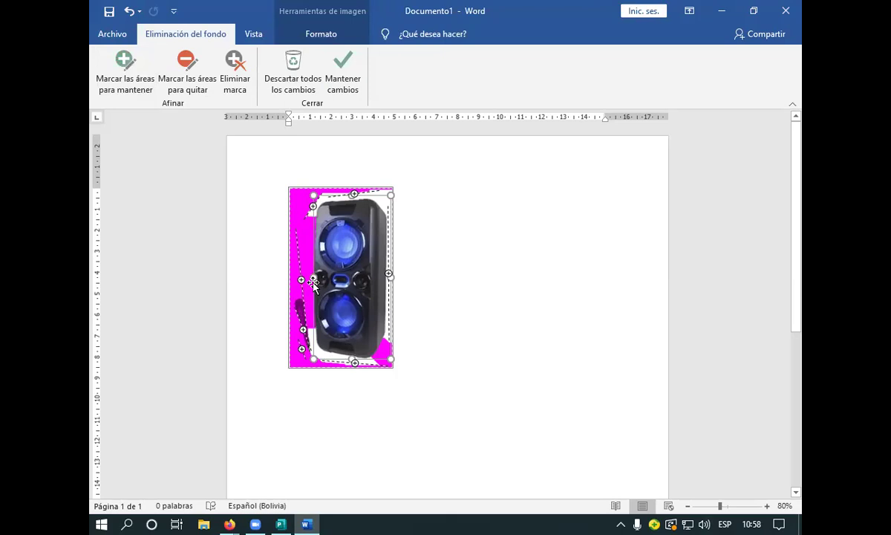
drag(316, 278, 319, 277)
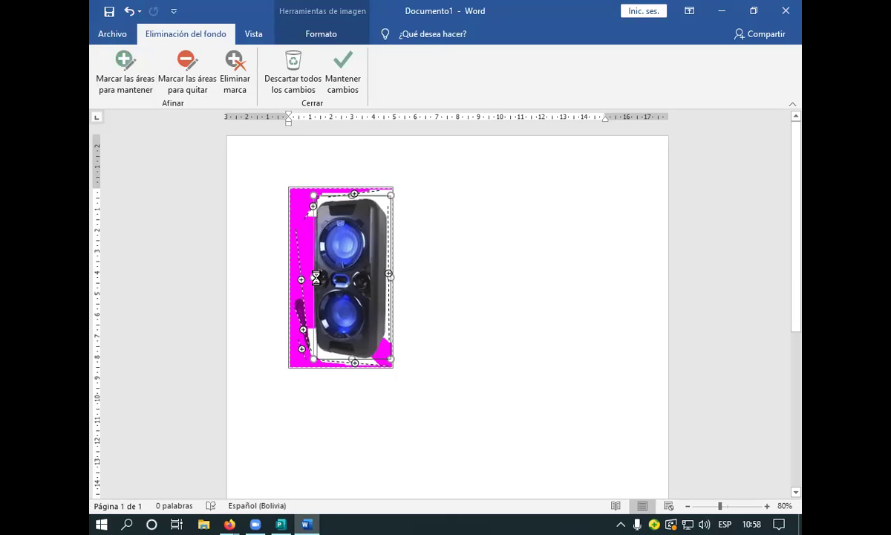
click(357, 82)
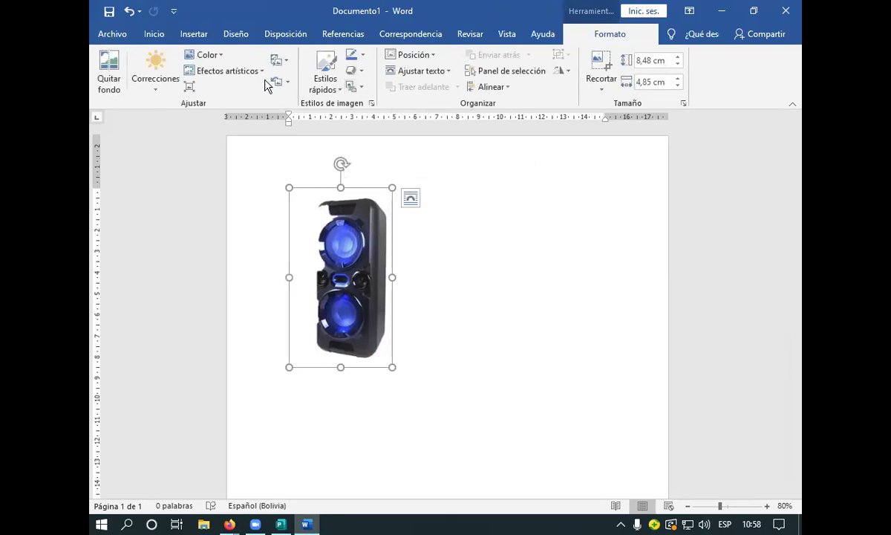
click(129, 12)
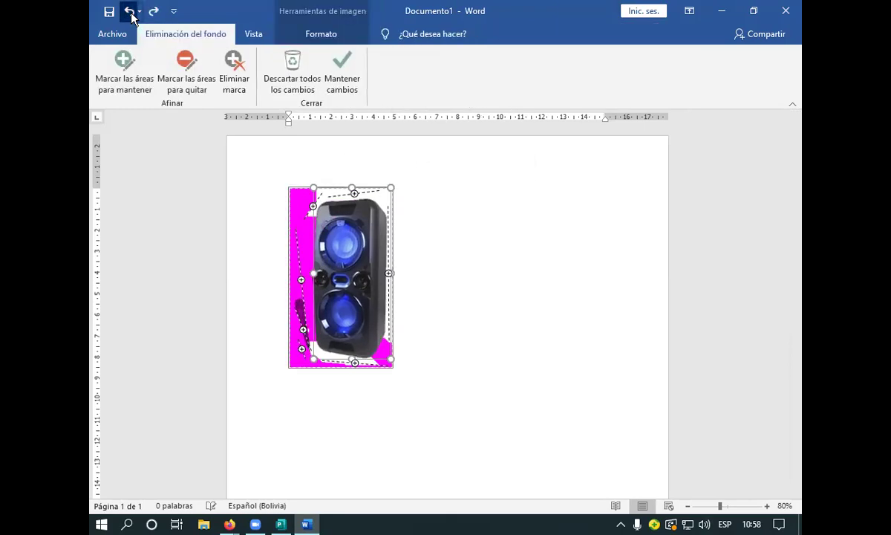
Switch to Firefox and copy the image of the purple twin-tower speaker set from the "equipo de musica" results.
click(230, 524)
click(281, 456)
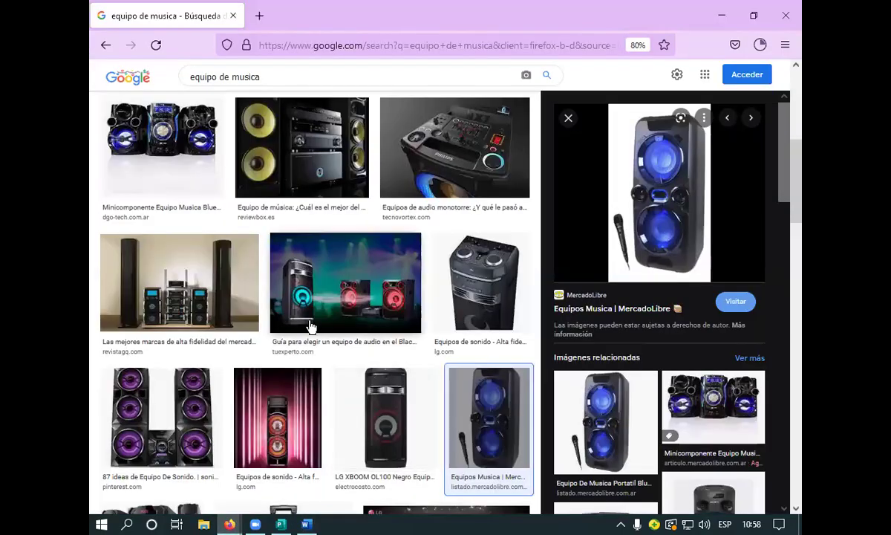
click(185, 393)
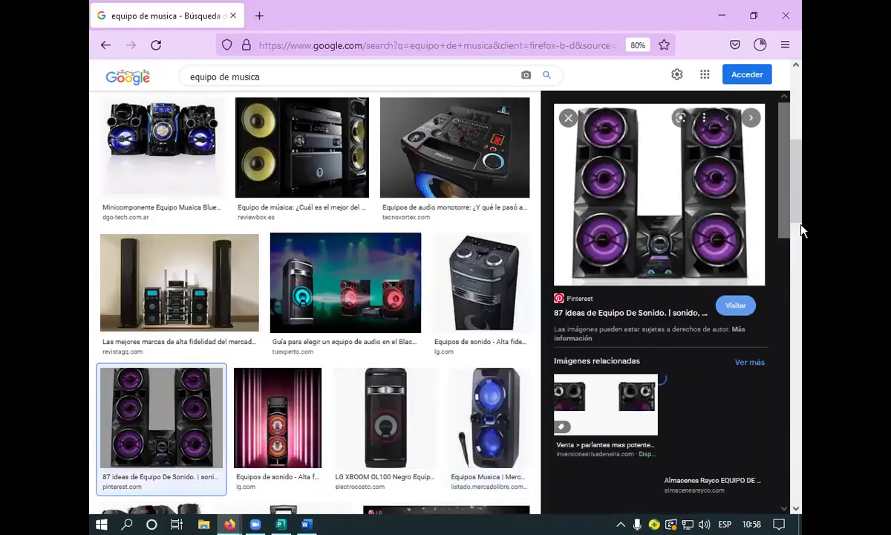
right_click(641, 231)
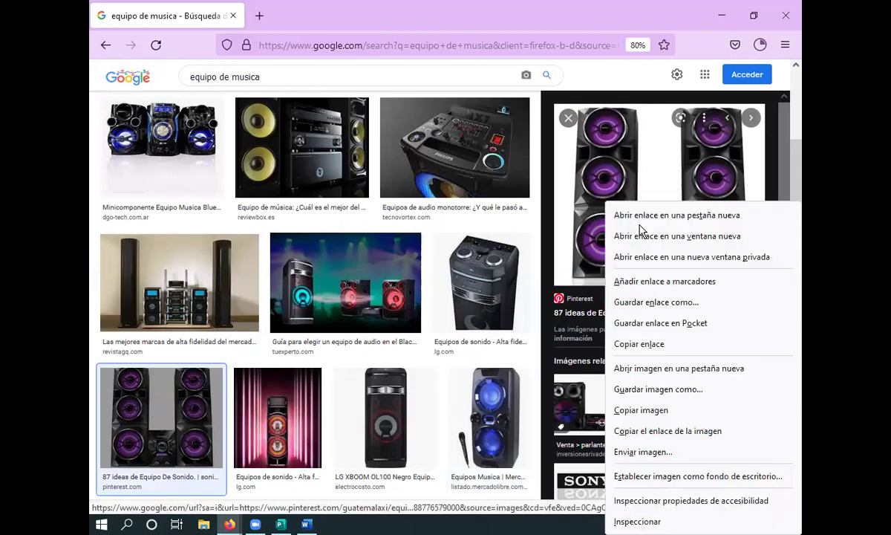
click(666, 411)
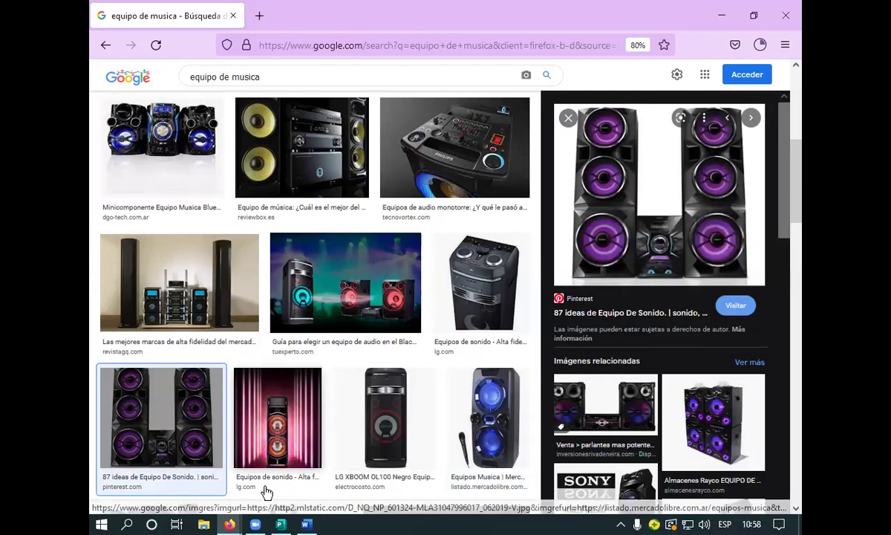
Switch to Word and cut the old blue speaker image out of the document.
click(305, 523)
right_click(327, 300)
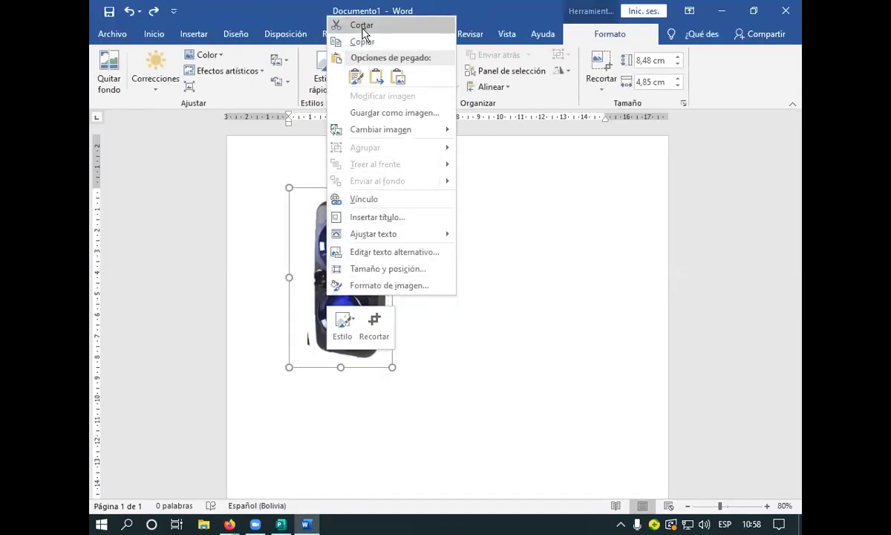
click(363, 26)
click(111, 65)
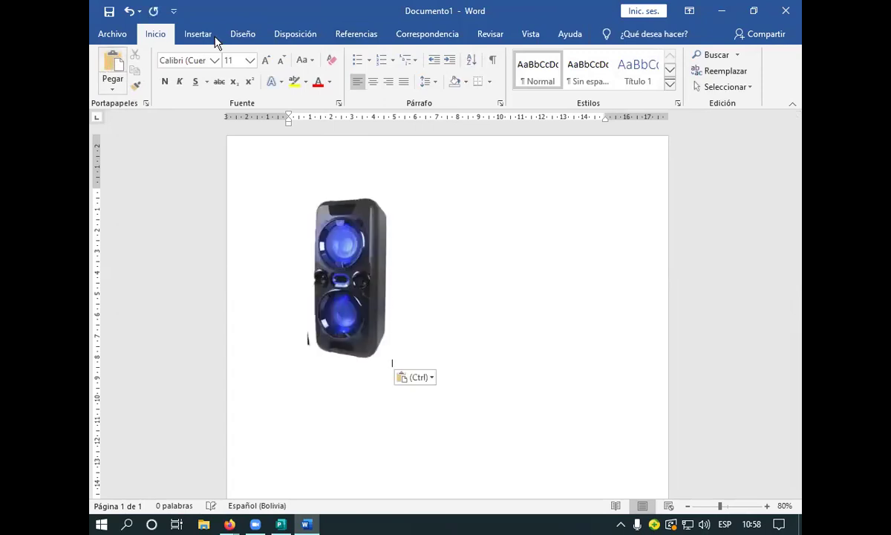
key(Escape)
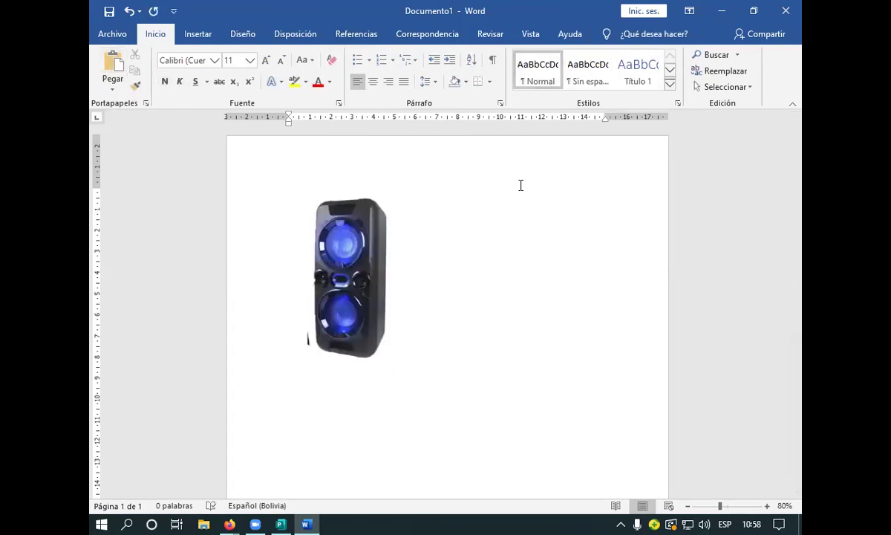
right_click(362, 281)
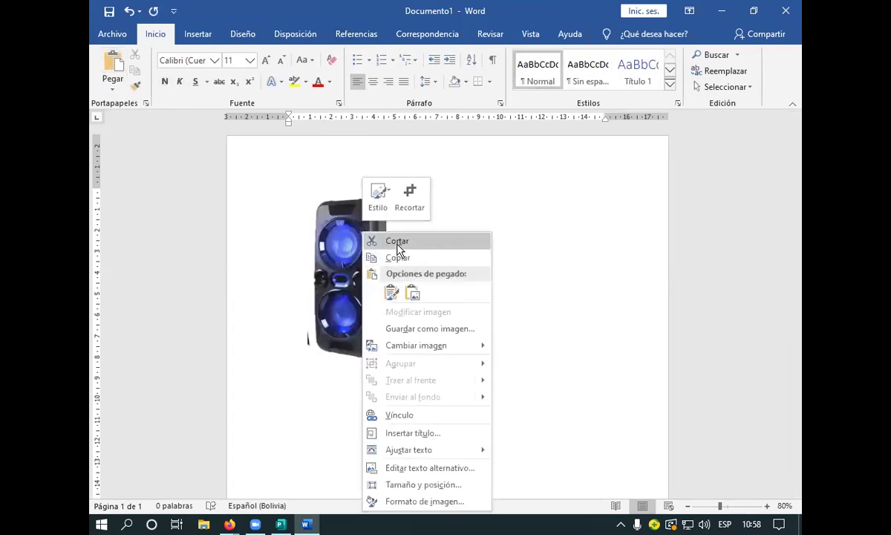
click(398, 248)
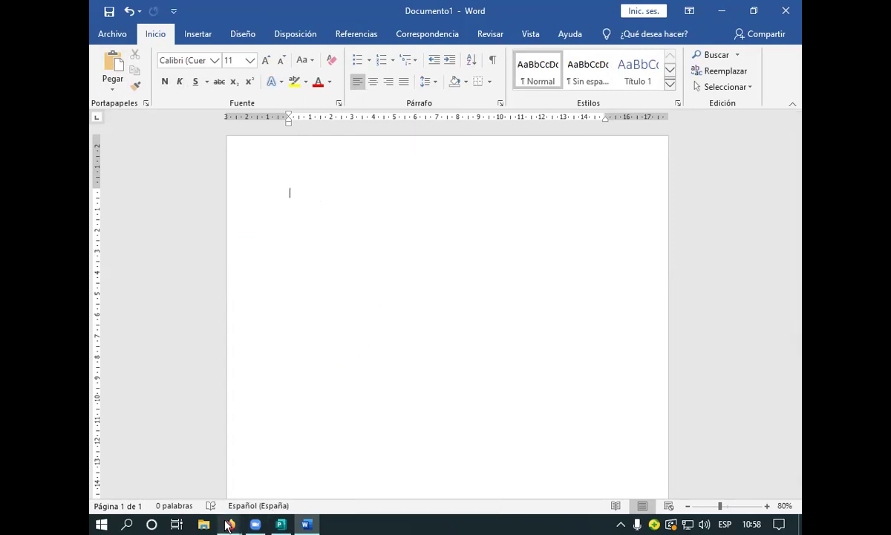
Copy the purple twin-tower speaker image again in Firefox and paste it into the blank Word document.
click(230, 524)
click(320, 446)
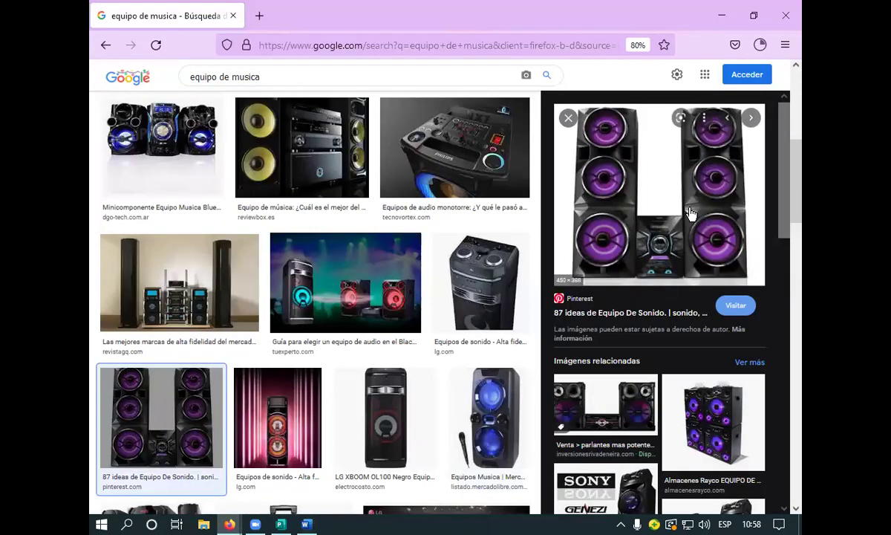
right_click(606, 201)
click(641, 410)
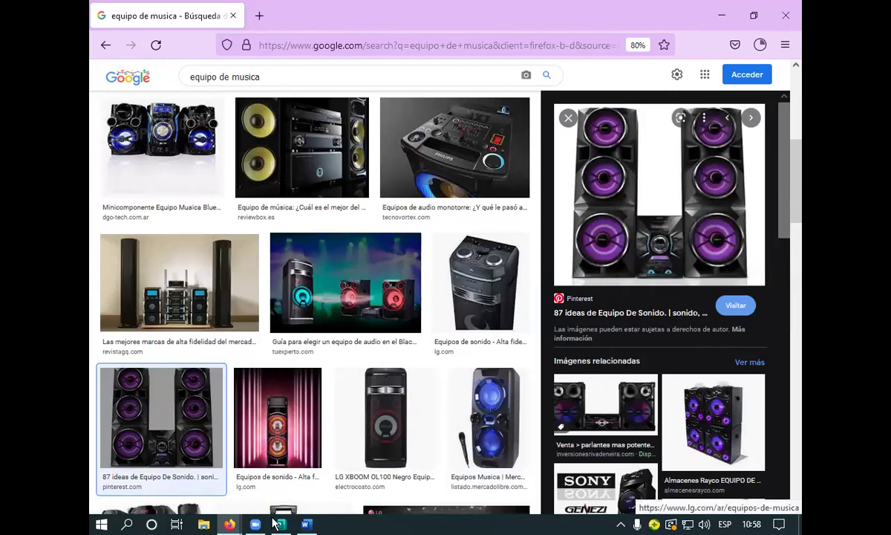
click(306, 525)
click(108, 63)
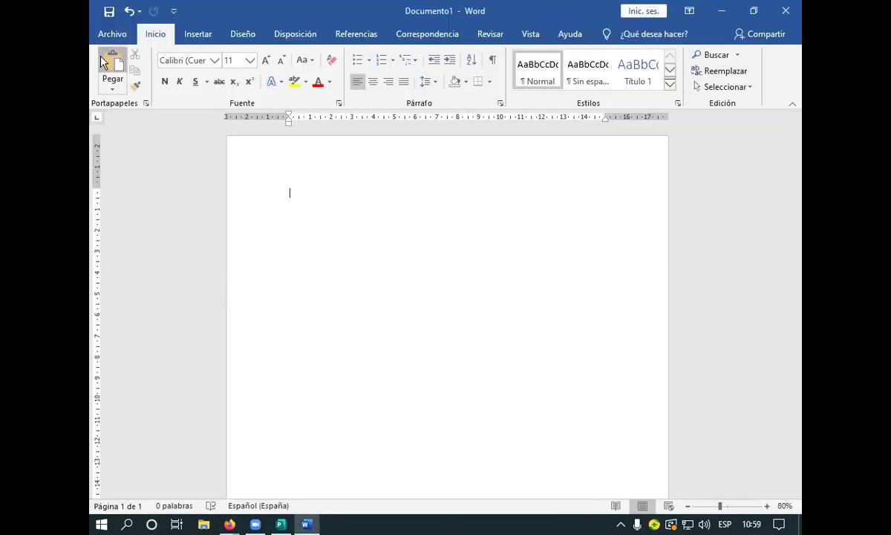
Remove the purple speaker image's background with the removal frame enlarged to enclose the whole set, and keep the changes.
click(462, 286)
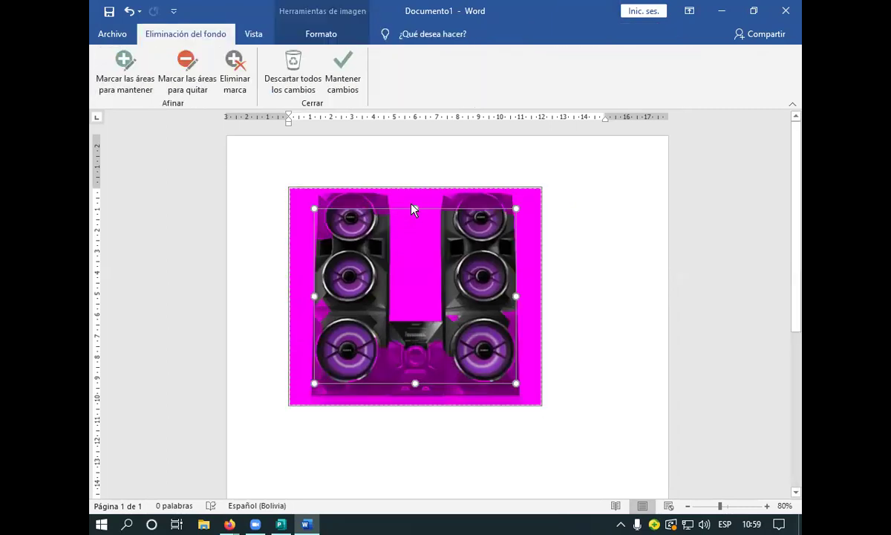
drag(418, 190, 416, 188)
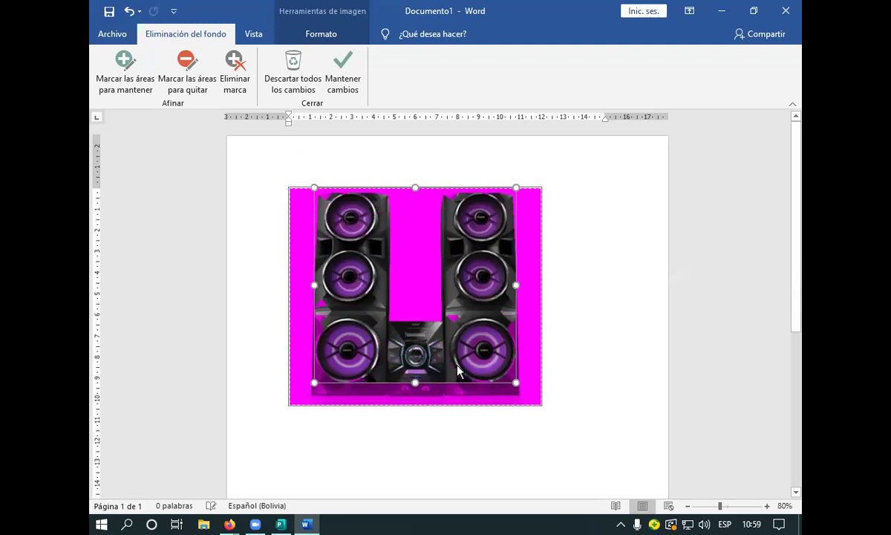
drag(419, 383, 427, 405)
drag(517, 298, 522, 297)
drag(315, 298, 310, 295)
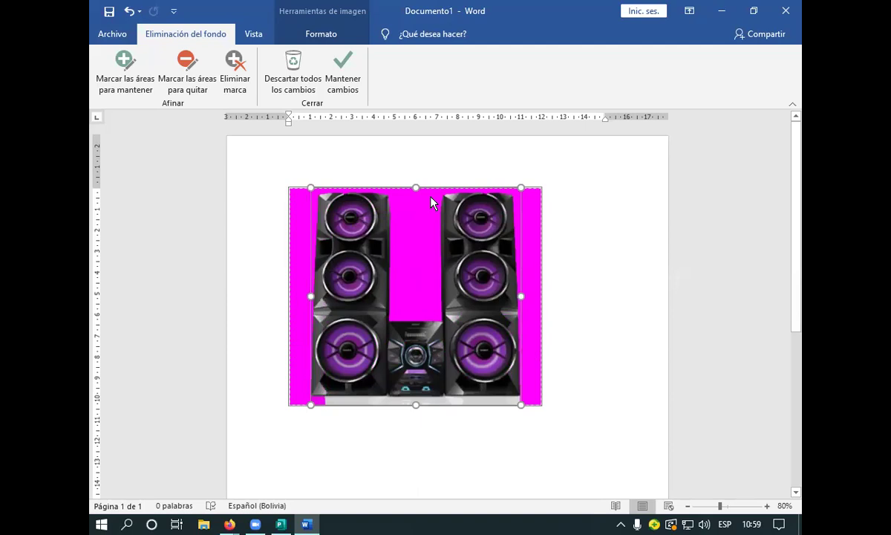
click(334, 76)
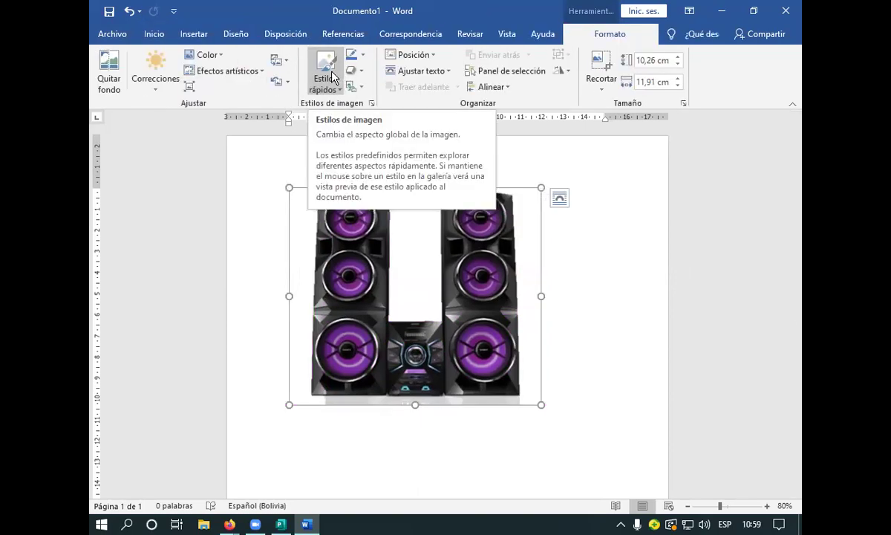
Cut the purple speaker image from Word and paste it into the Publisher publication.
click(143, 36)
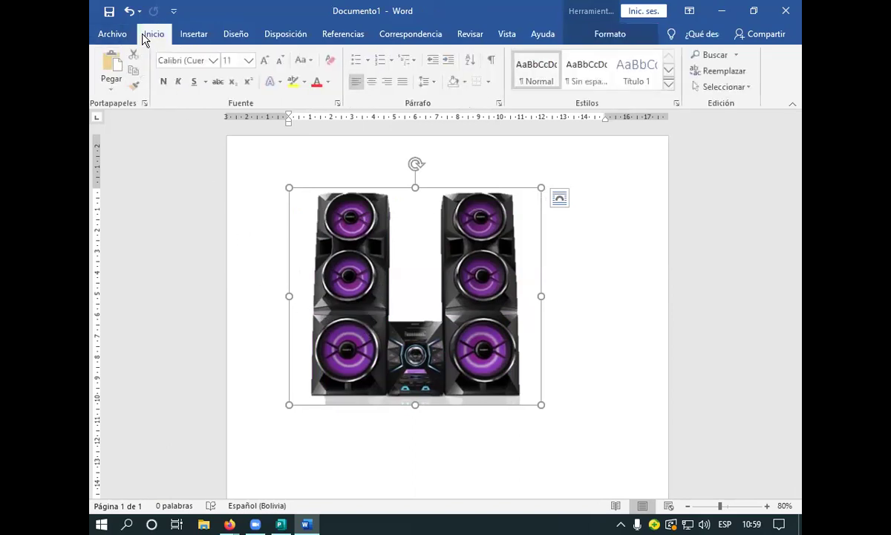
click(135, 58)
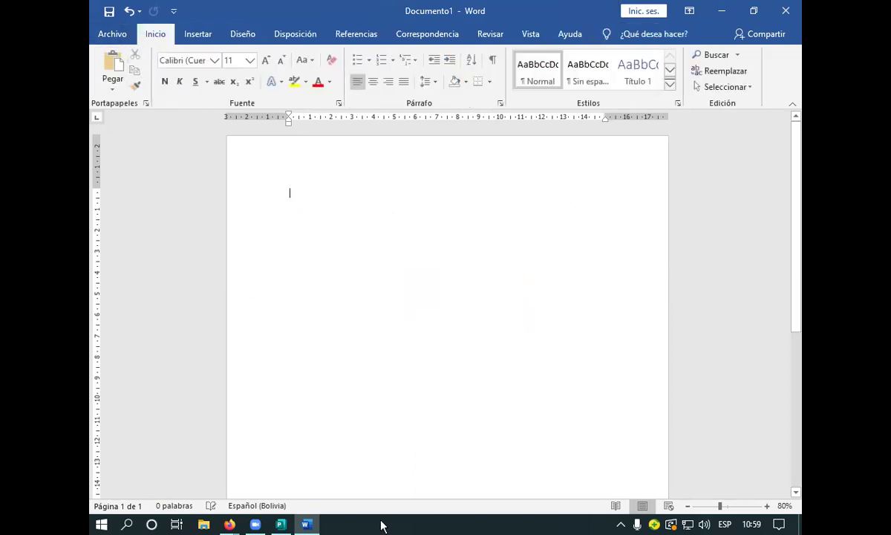
click(281, 524)
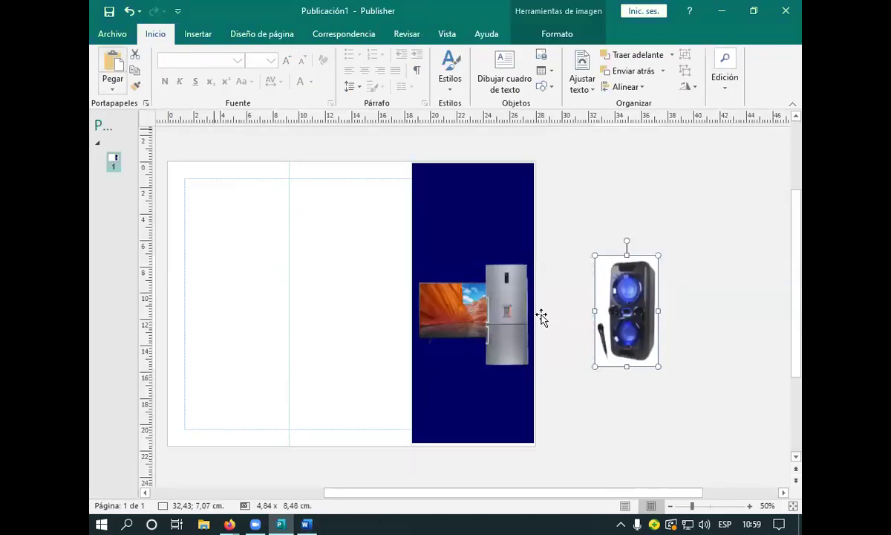
click(646, 382)
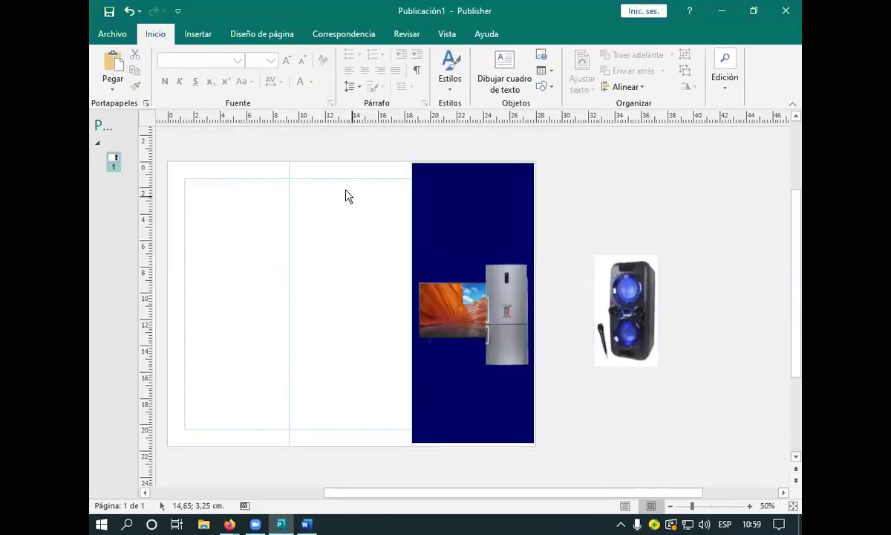
click(113, 66)
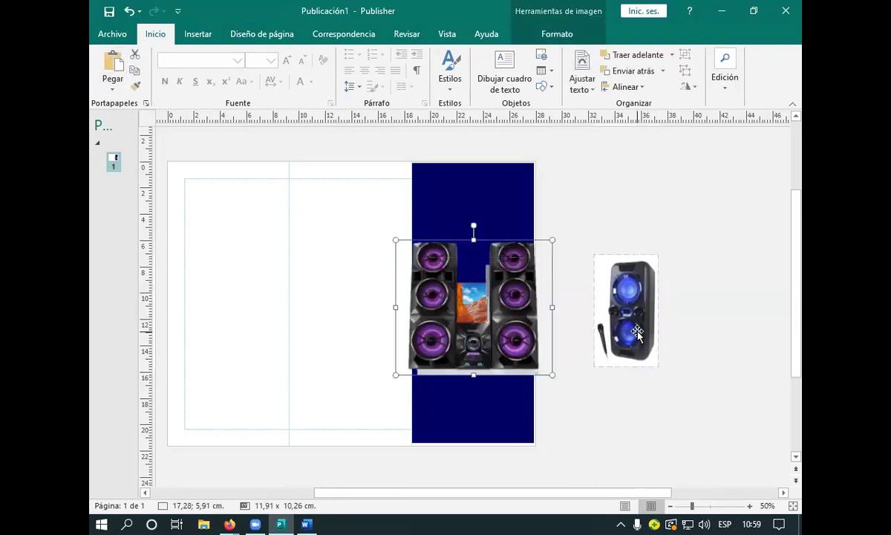
Cut the blue speaker image with the microphone from the area beside the page.
right_click(598, 309)
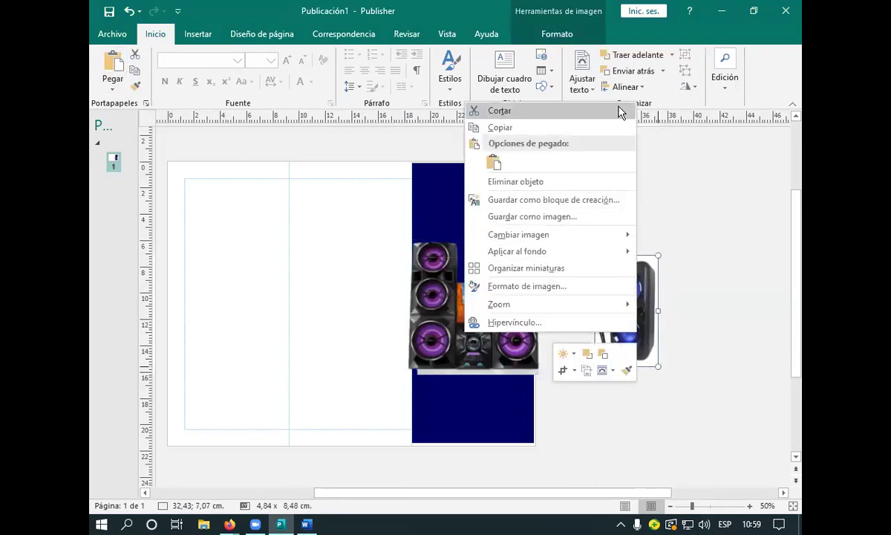
click(620, 111)
Shrink the purple speaker image to about 7.06 x 6.08 cm and place it at the blue panel's lower edge, below the television and refrigerator.
click(438, 338)
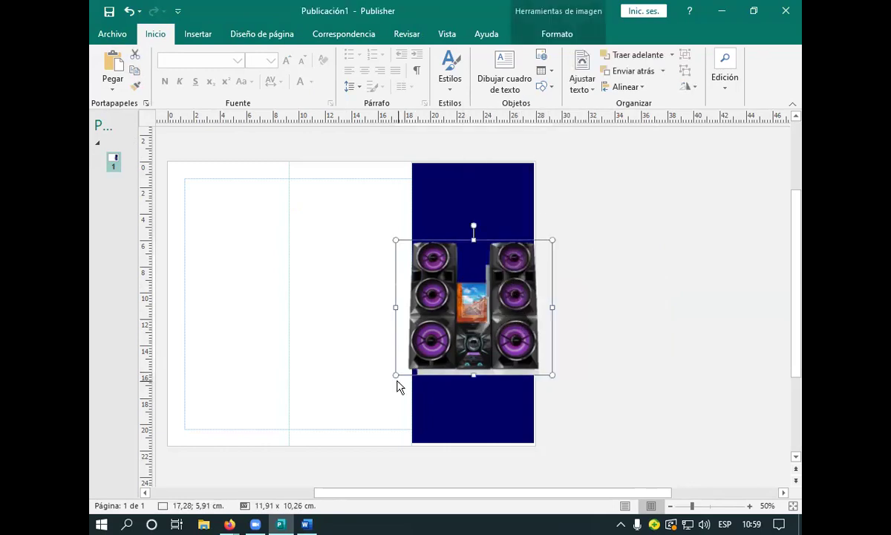
drag(395, 373, 449, 329)
drag(502, 325, 493, 403)
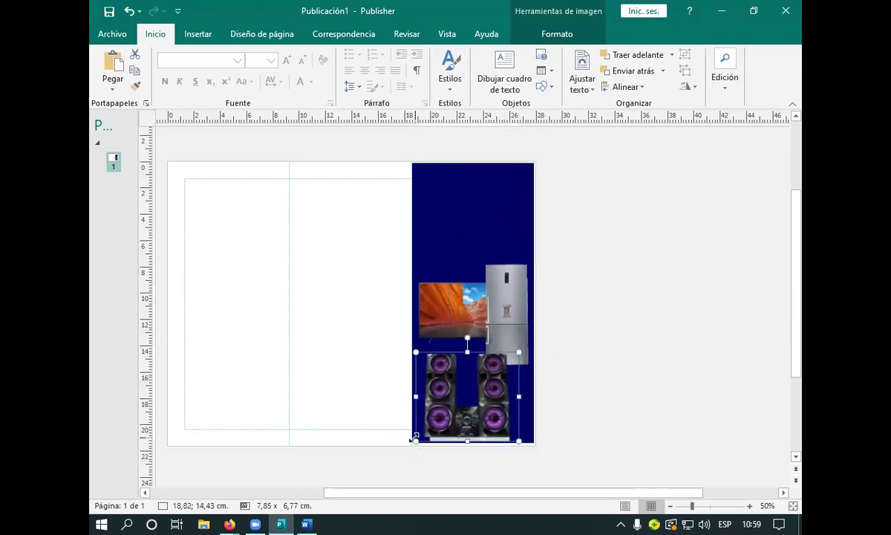
drag(431, 438, 427, 432)
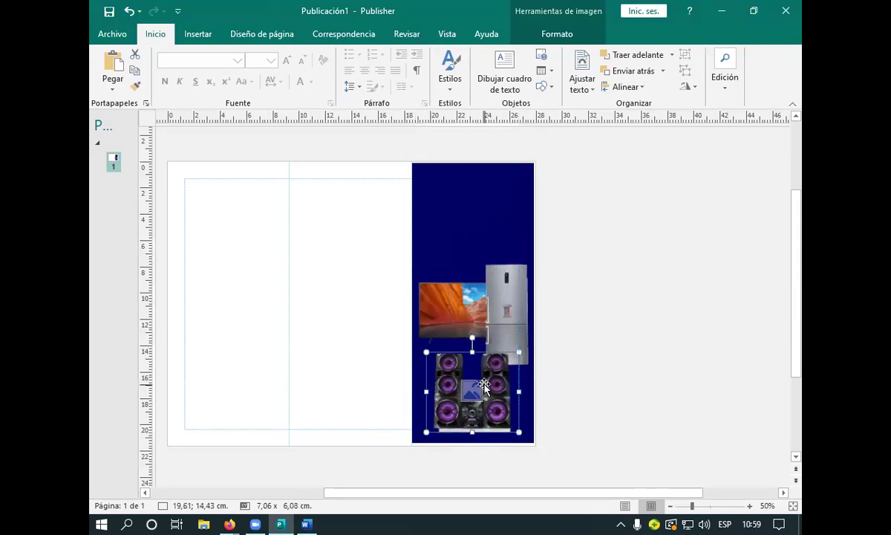
drag(492, 384, 491, 399)
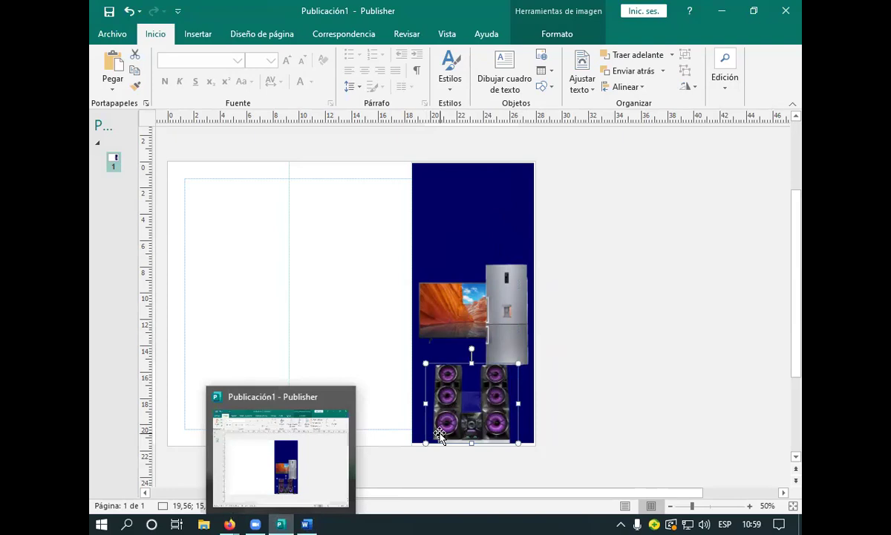
Resize the purple speaker image to about 6.15 x 7.09 cm, making it narrower and taller.
mouse_move(504, 404)
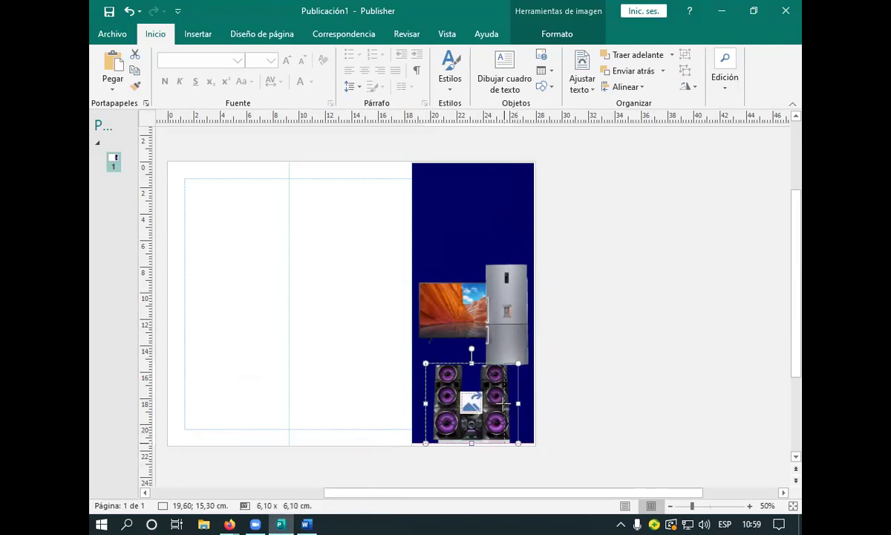
click(472, 402)
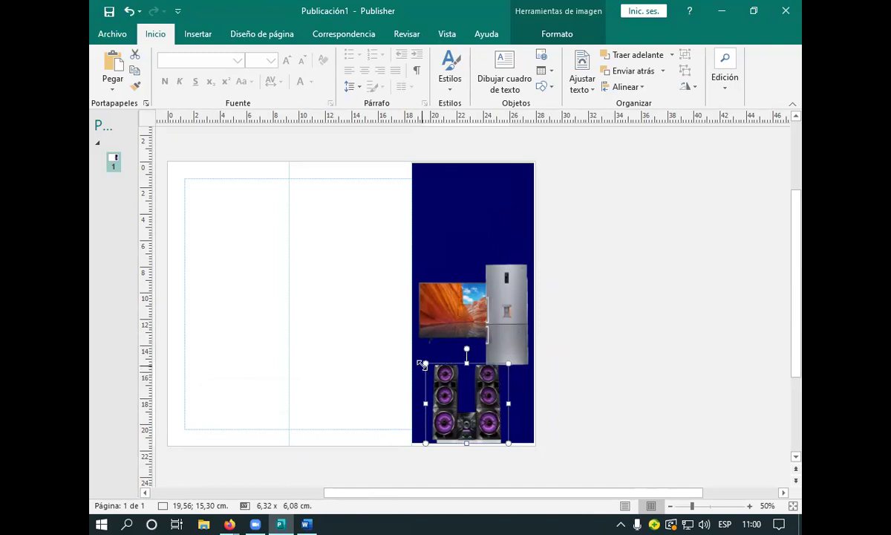
drag(423, 363, 445, 305)
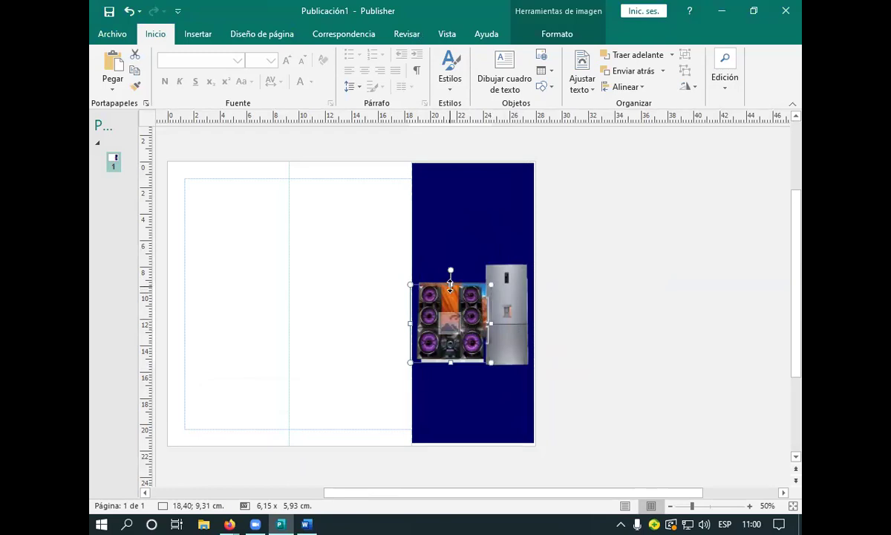
drag(450, 285, 450, 274)
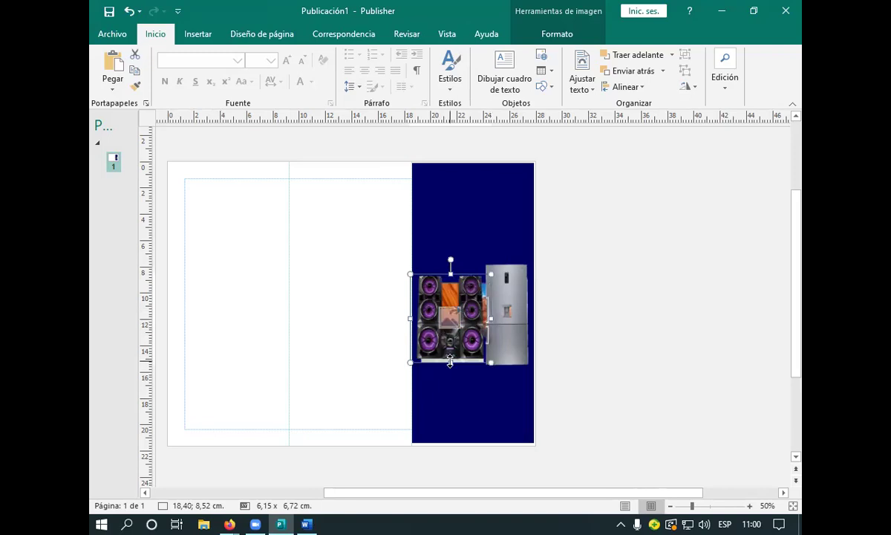
drag(449, 361, 451, 367)
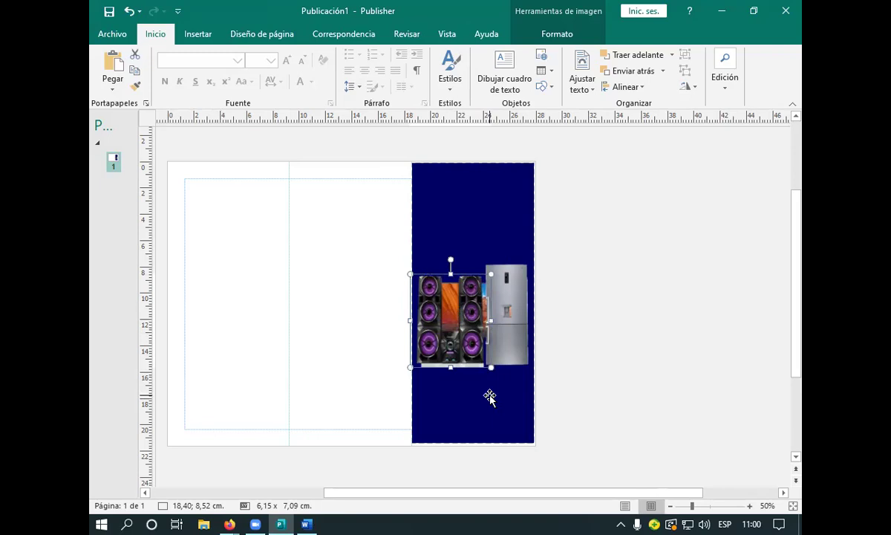
Move the purple speaker image to the blue panel's lower left corner, directly below the television, and deselect it.
mouse_move(422, 308)
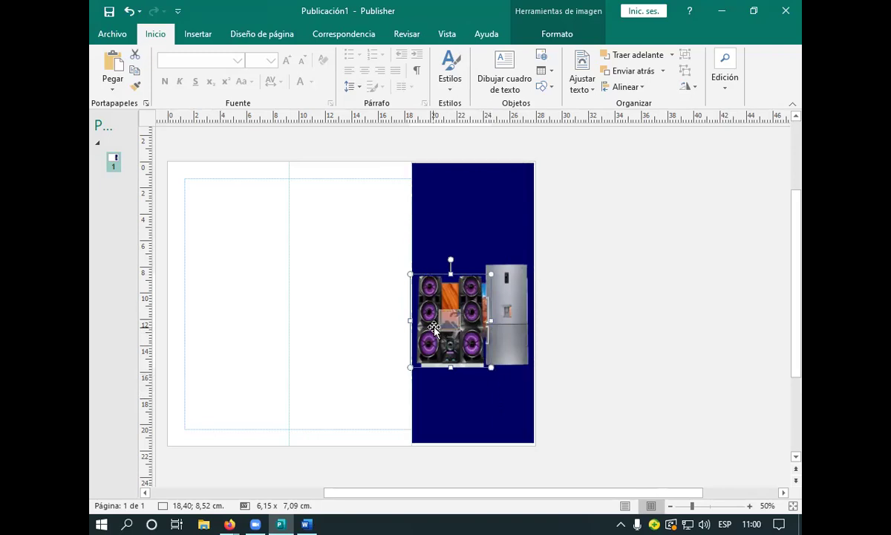
drag(434, 329, 446, 402)
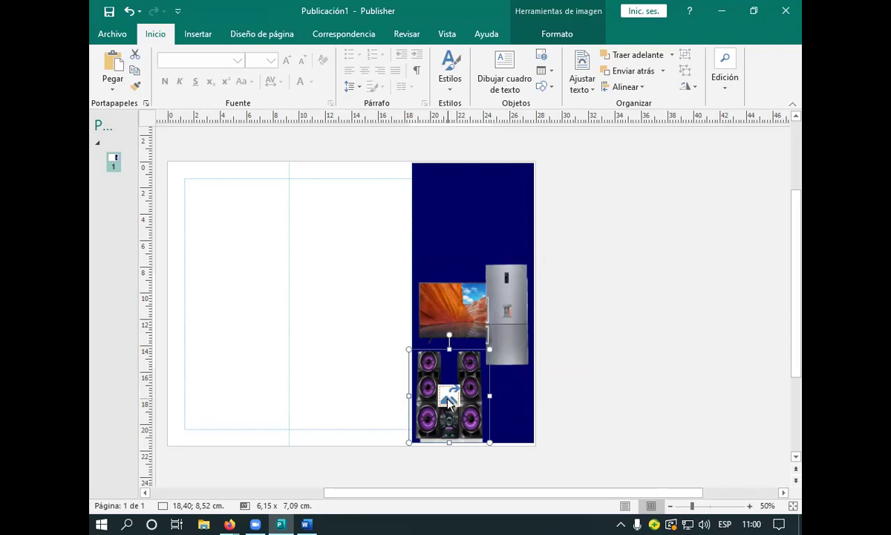
click(453, 193)
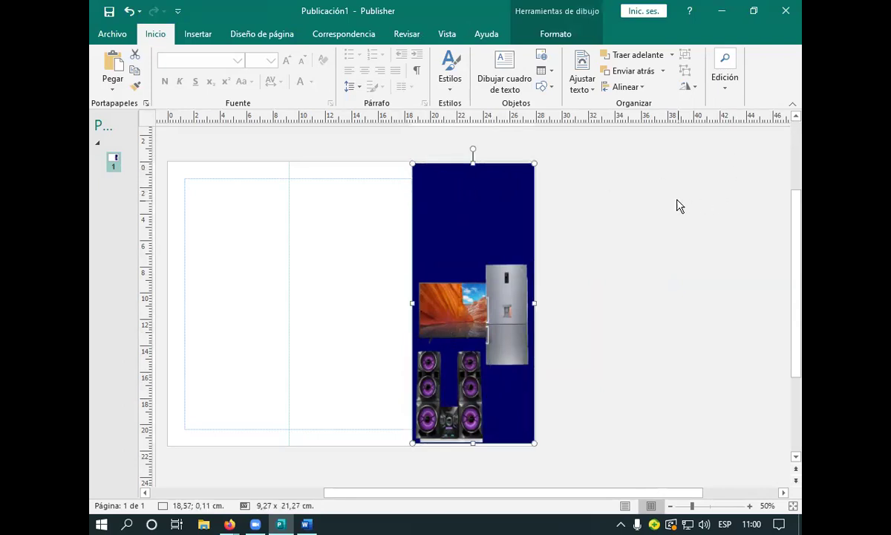
click(629, 211)
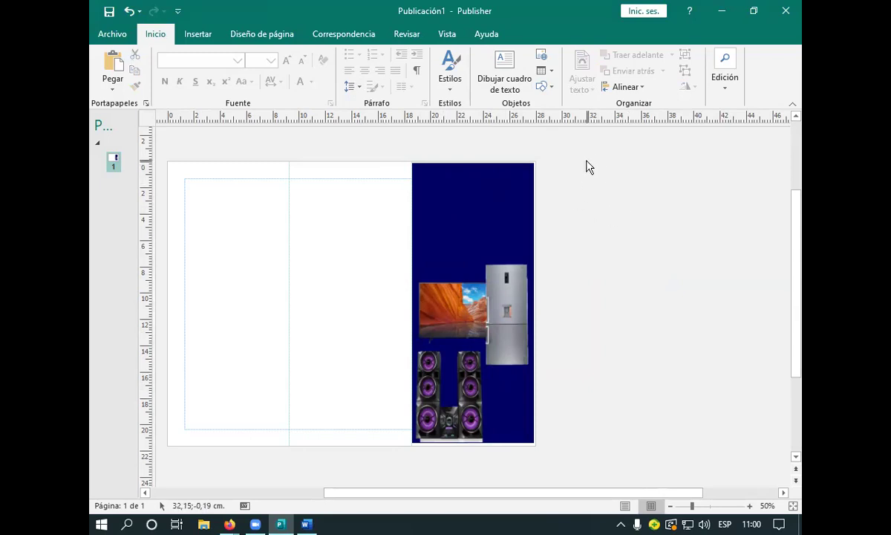
Add a WordArt in the plain white-filled style and clear all of its placeholder text.
click(199, 33)
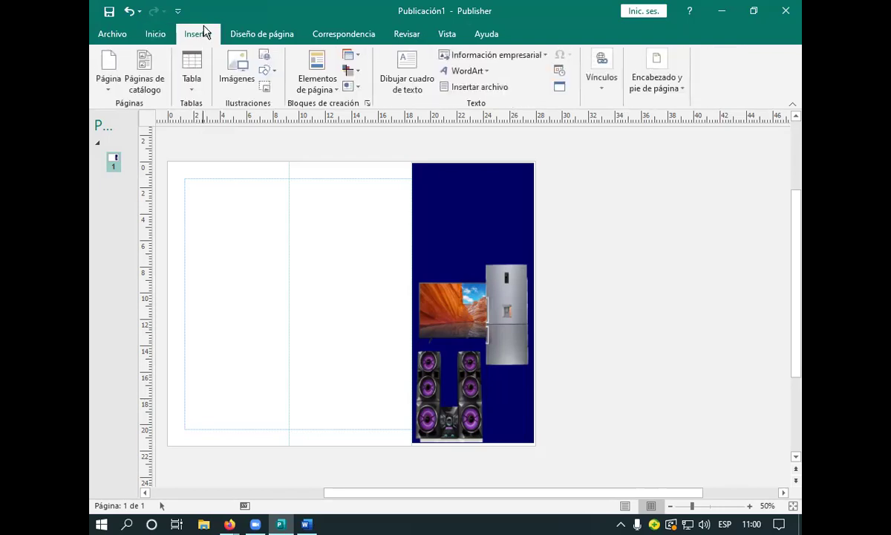
click(474, 71)
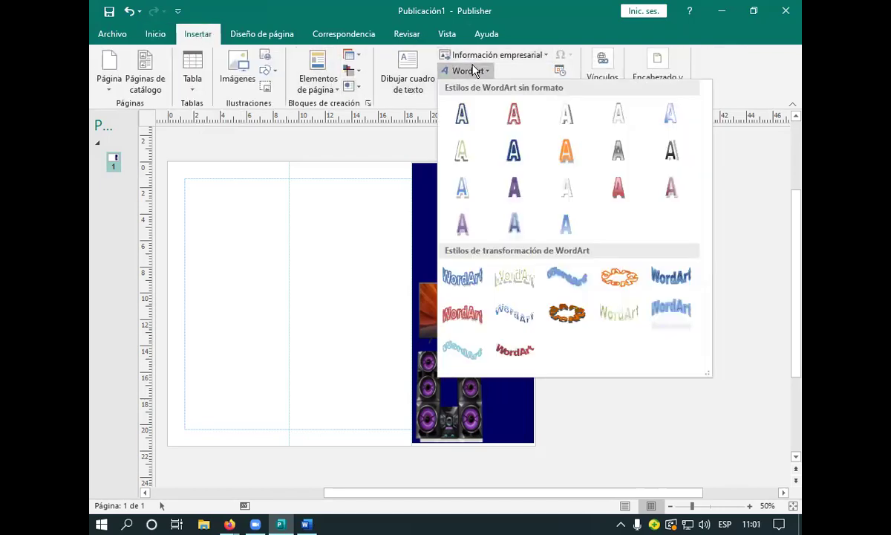
click(569, 195)
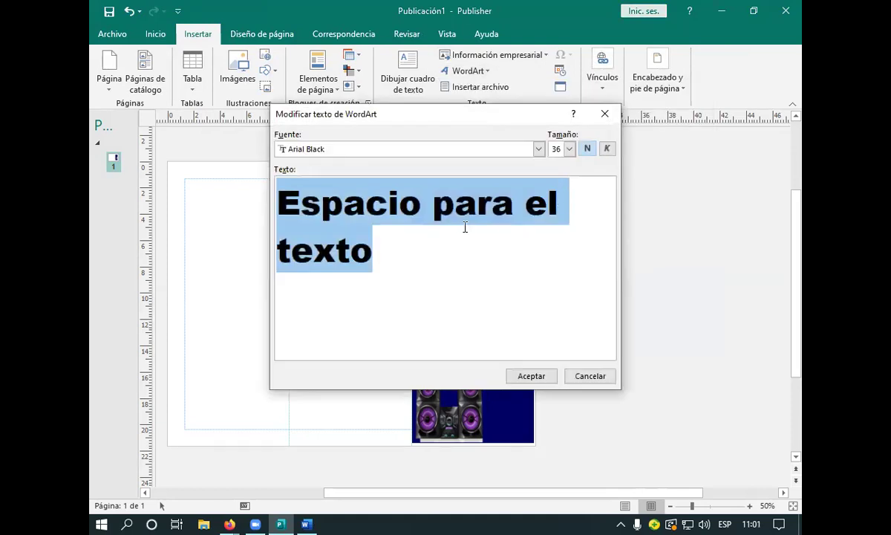
click(568, 202)
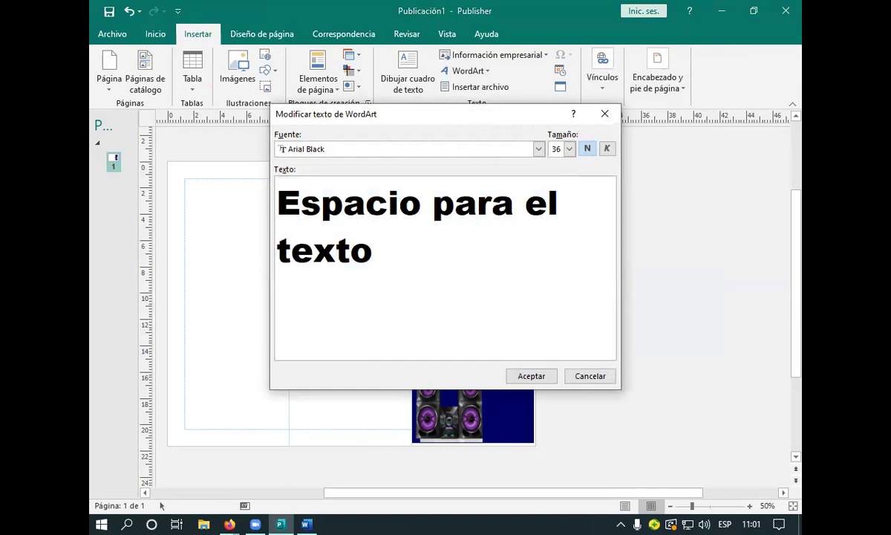
key(BackSpace)
key(BackSpace)
key(BackSpace)
key(BackSpace)
key(BackSpace)
key(BackSpace)
key(BackSpace)
key(BackSpace)
key(BackSpace)
key(BackSpace)
key(BackSpace)
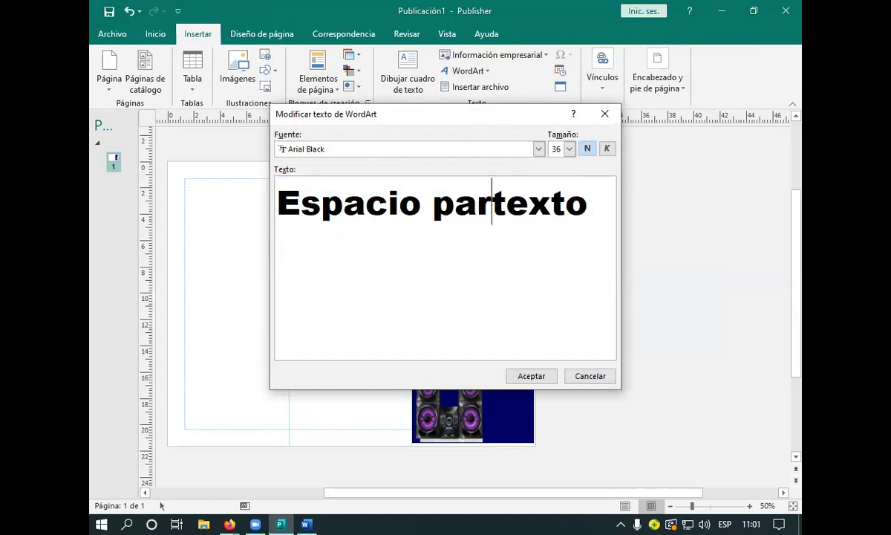
key(BackSpace)
key(BackSpace)
key(BackSpace)
key(BackSpace)
key(BackSpace)
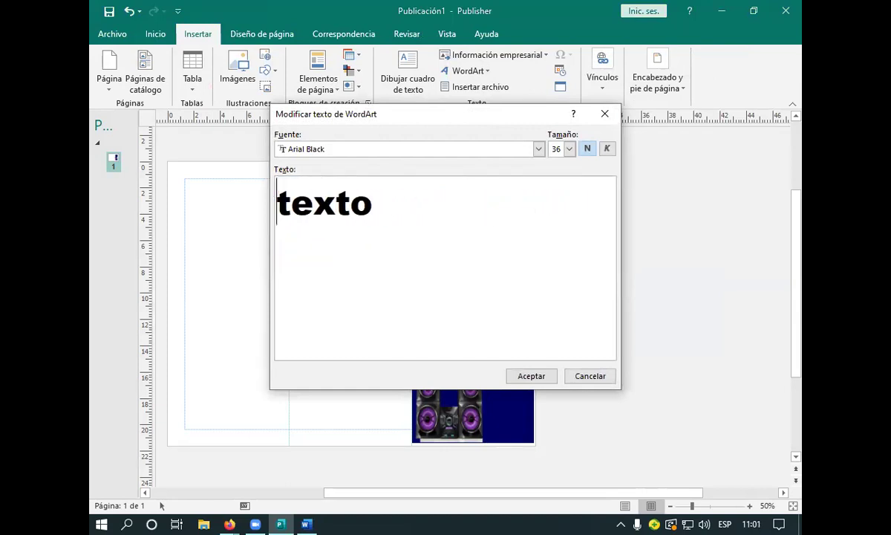
click(399, 205)
key(BackSpace)
key(BackSpace)
key(BackSpace)
key(BackSpace)
key(BackSpace)
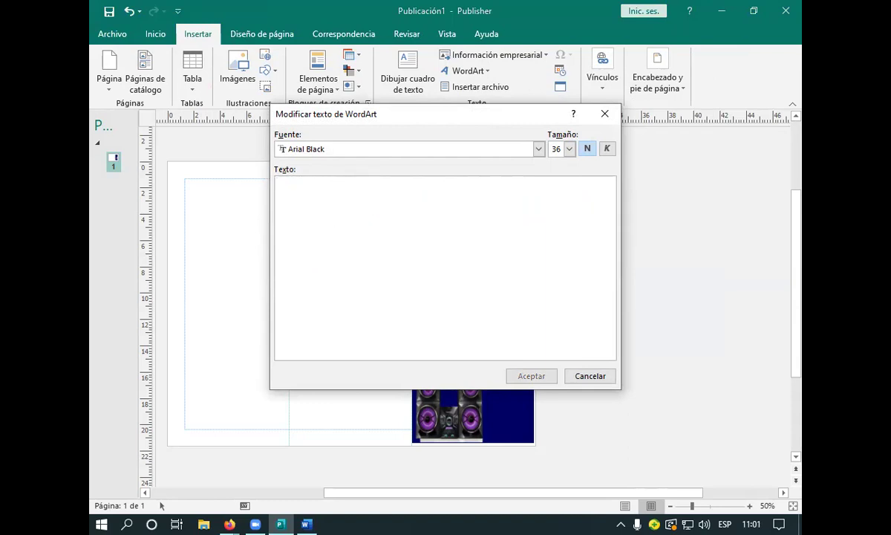
text(com)
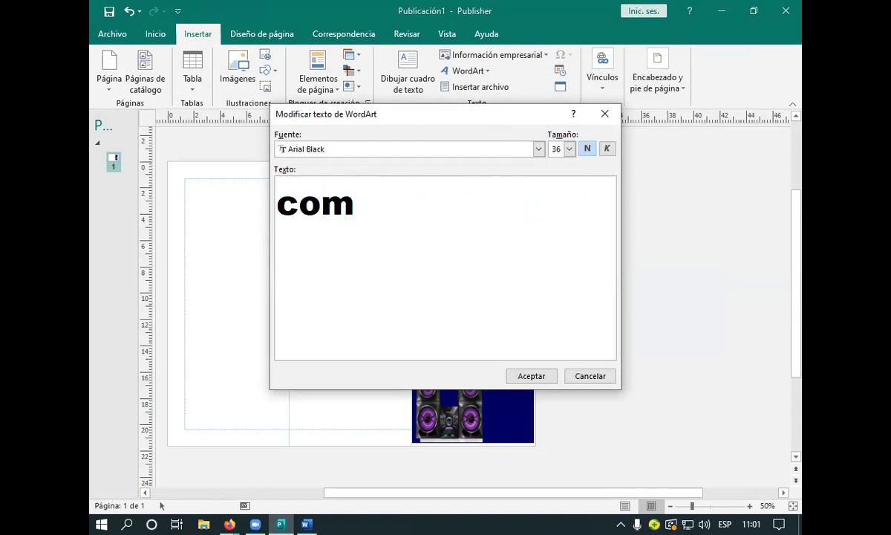
text(ercia)
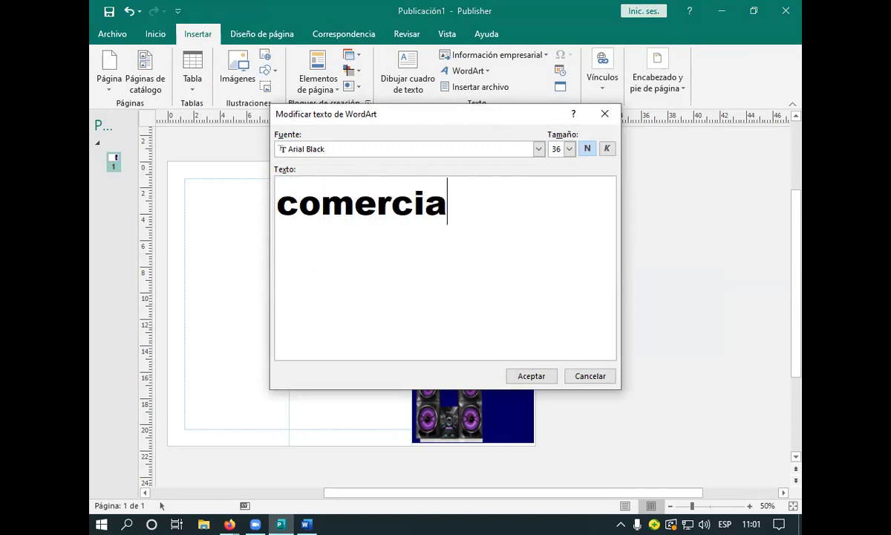
key(BackSpace)
key(BackSpace)
key(BackSpace)
key(BackSpace)
key(BackSpace)
key(BackSpace)
key(BackSpace)
key(BackSpace)
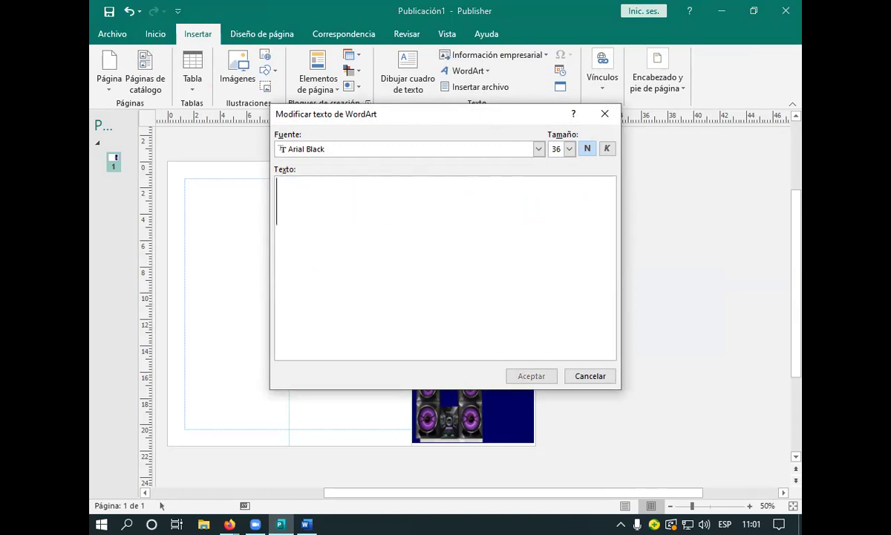
Enter "Comercial" as the WordArt text and insert it on the page.
text(C)
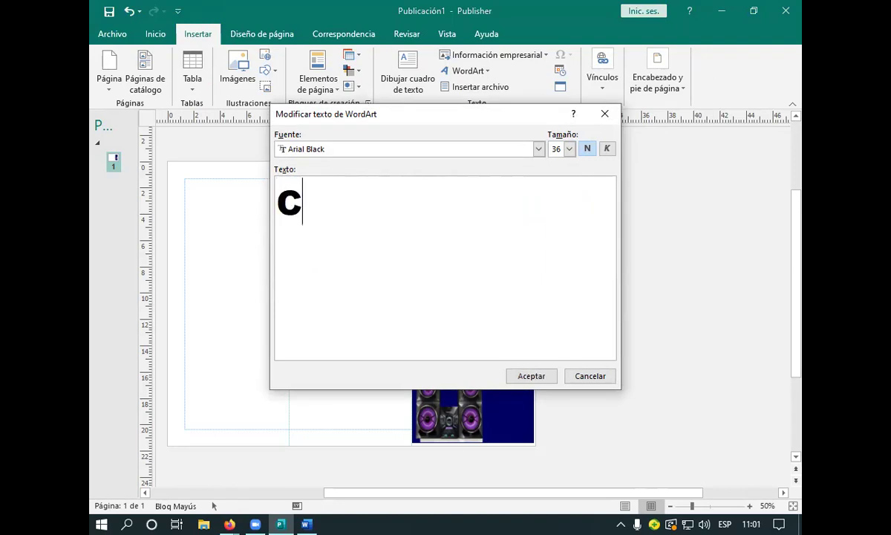
text(o)
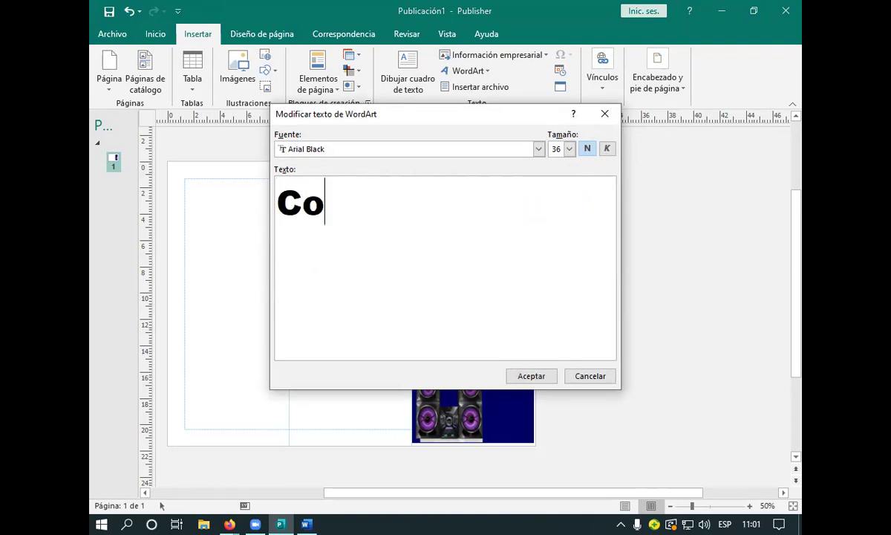
text(merc)
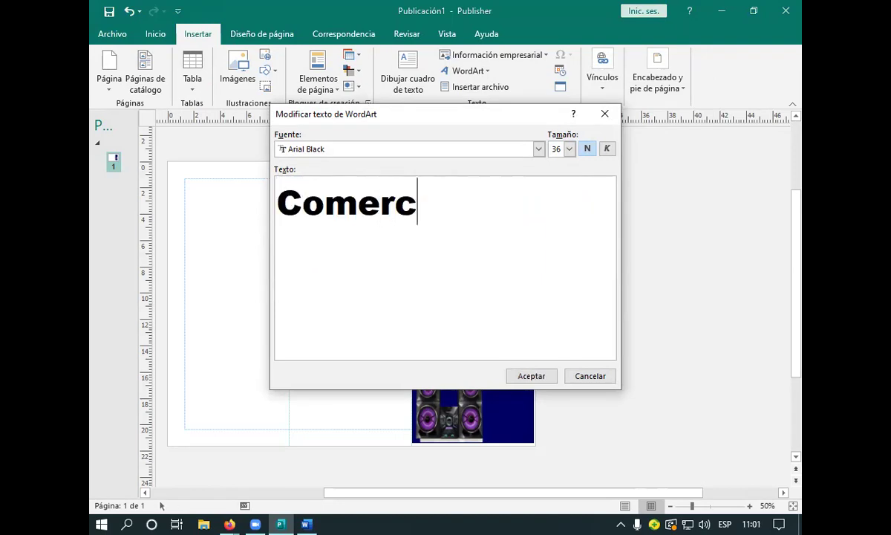
text(ial)
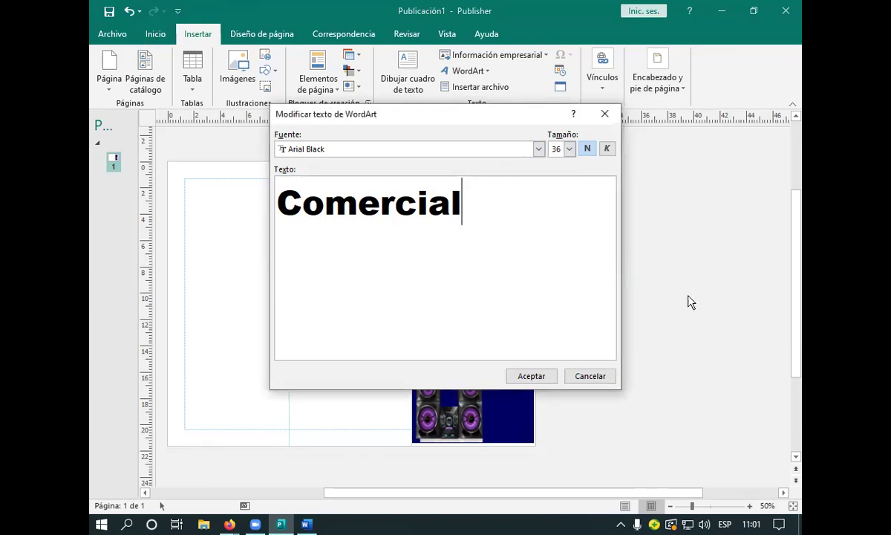
click(531, 375)
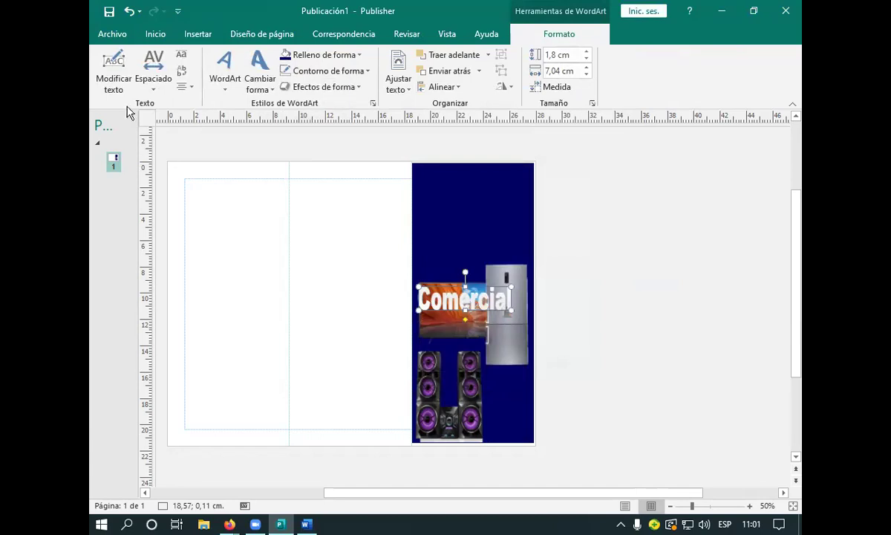
Move the "Comercial" WordArt to the upper end of the blue panel, centred above the product images.
click(153, 34)
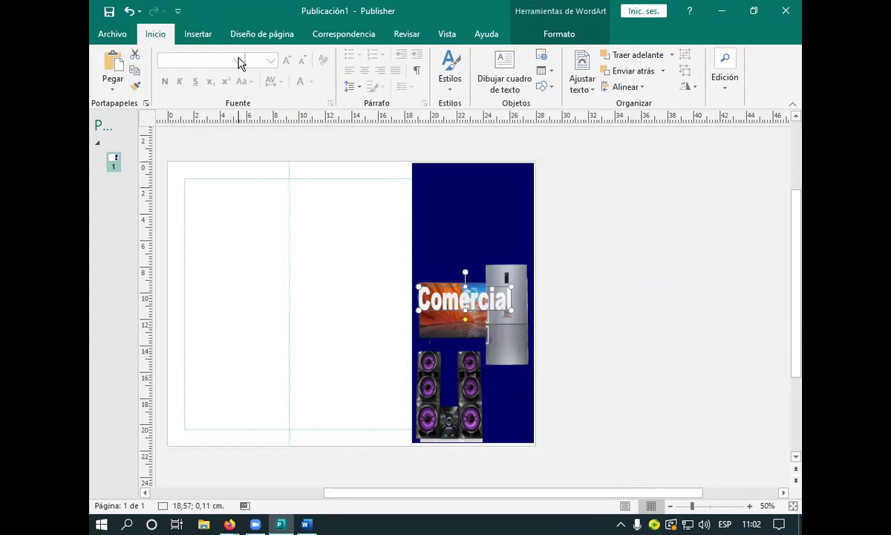
double_click(167, 33)
click(167, 33)
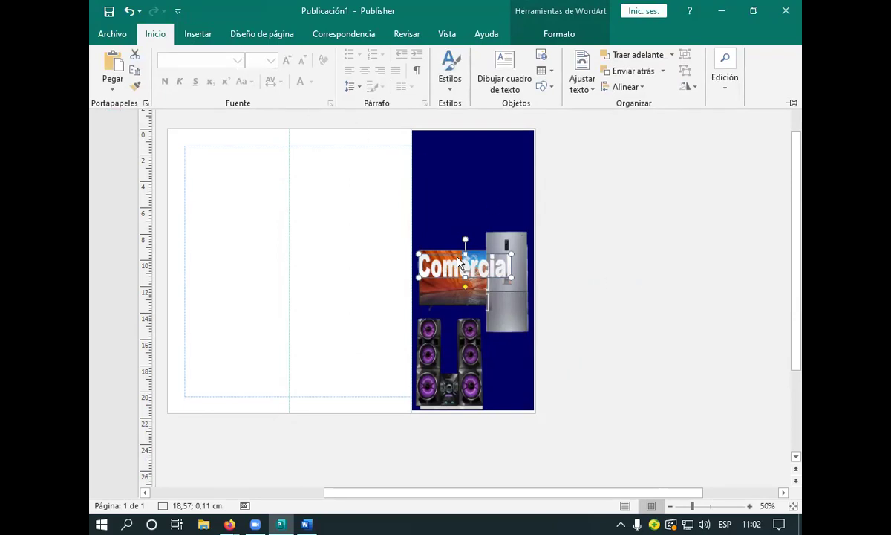
click(432, 247)
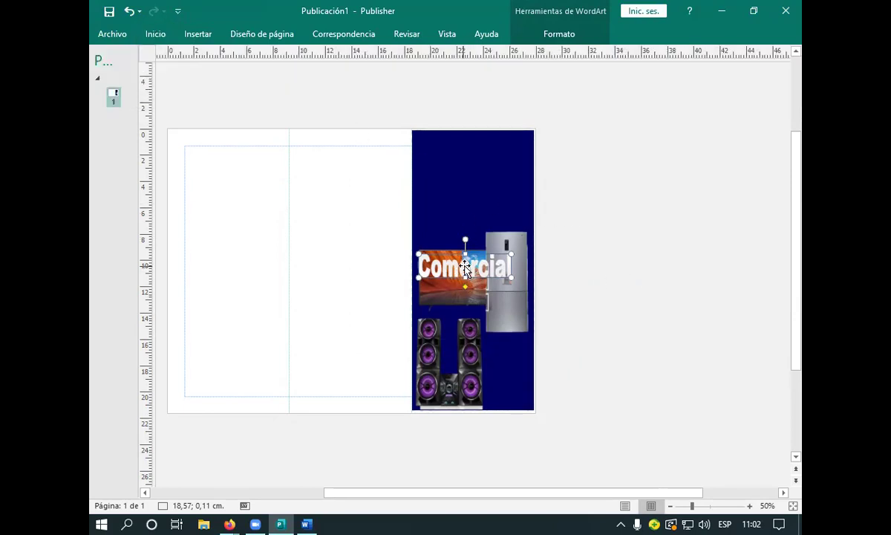
drag(463, 261, 471, 153)
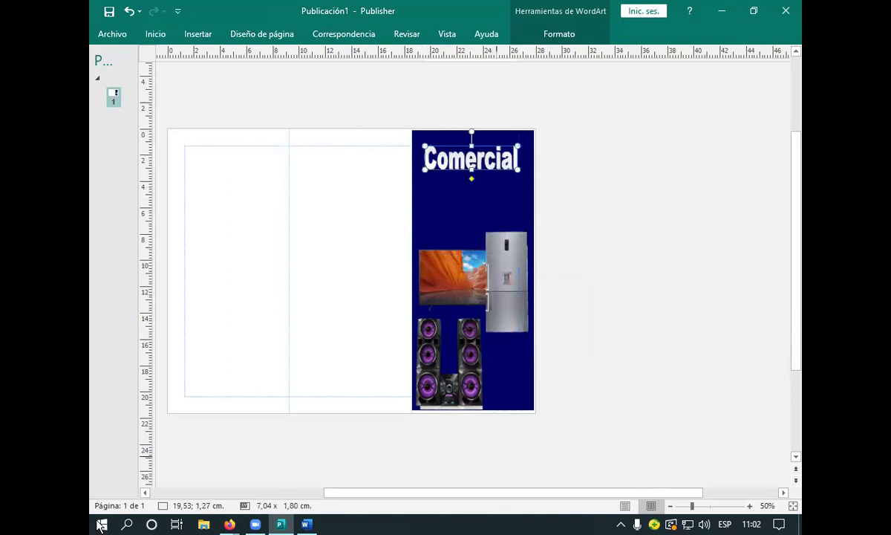
Open the "Comercial" WordArt text for editing and browse the available fonts for one to replace Arial Black.
click(552, 34)
click(113, 69)
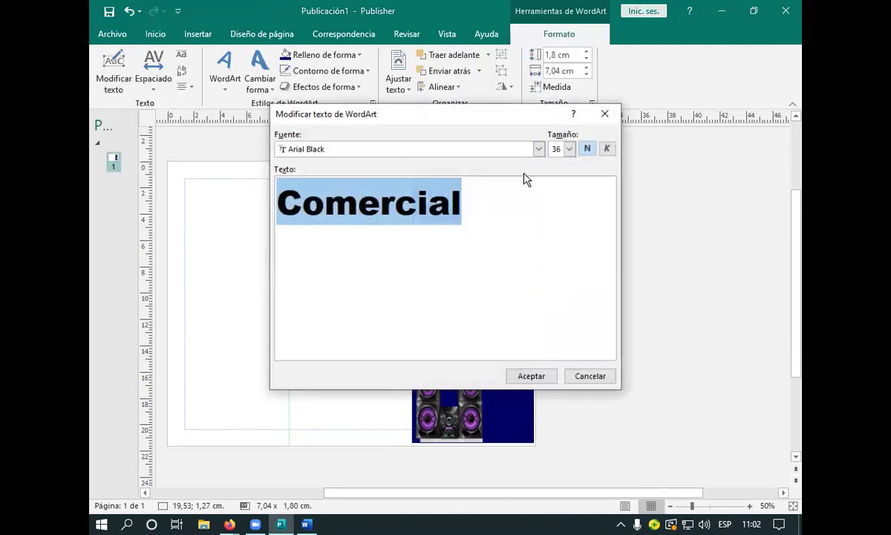
click(538, 153)
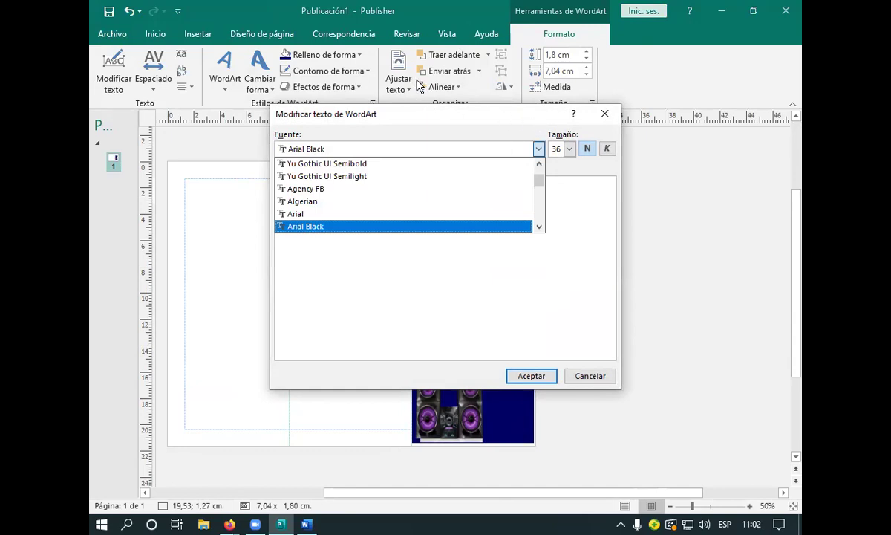
scroll(368, 152, down, 2)
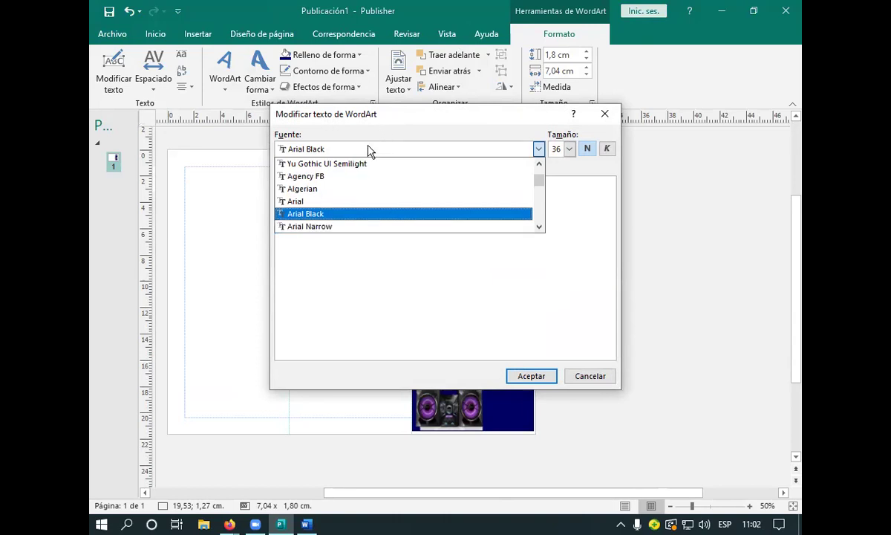
scroll(332, 183, down, 2)
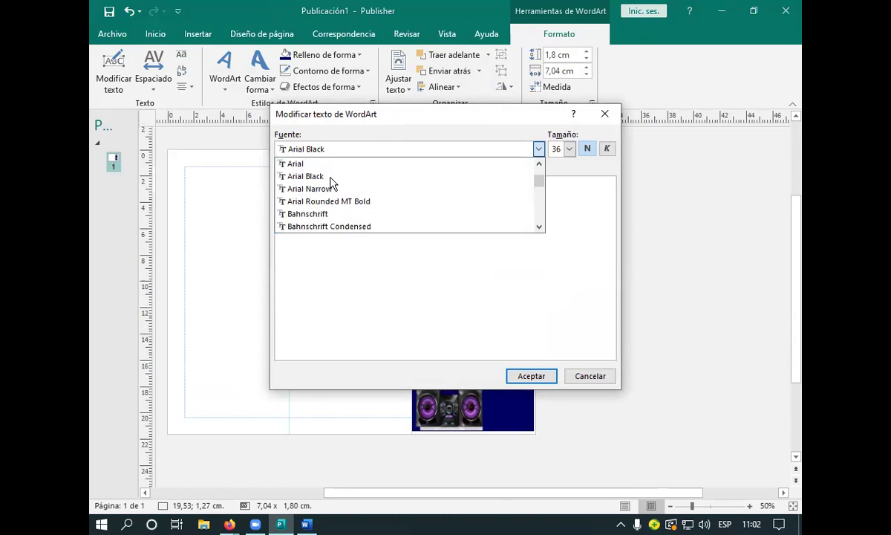
scroll(332, 183, down, 1)
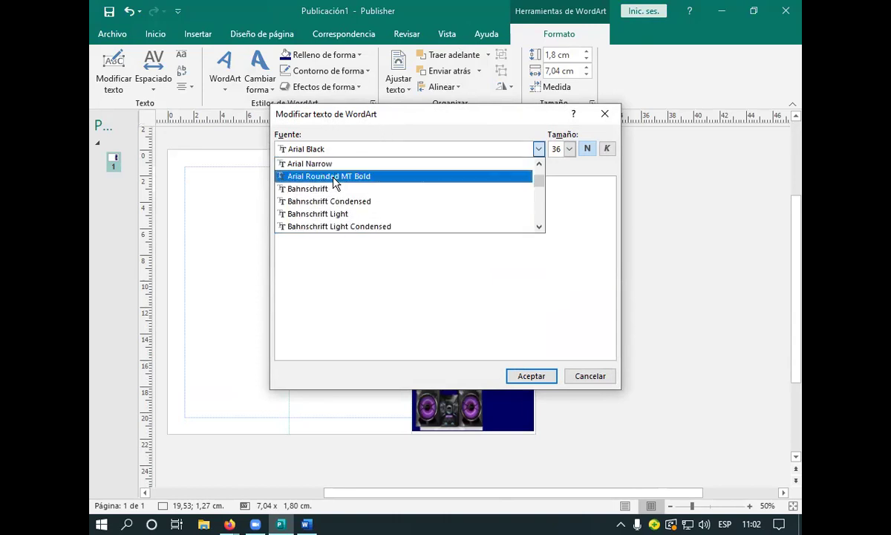
scroll(334, 182, down, 1)
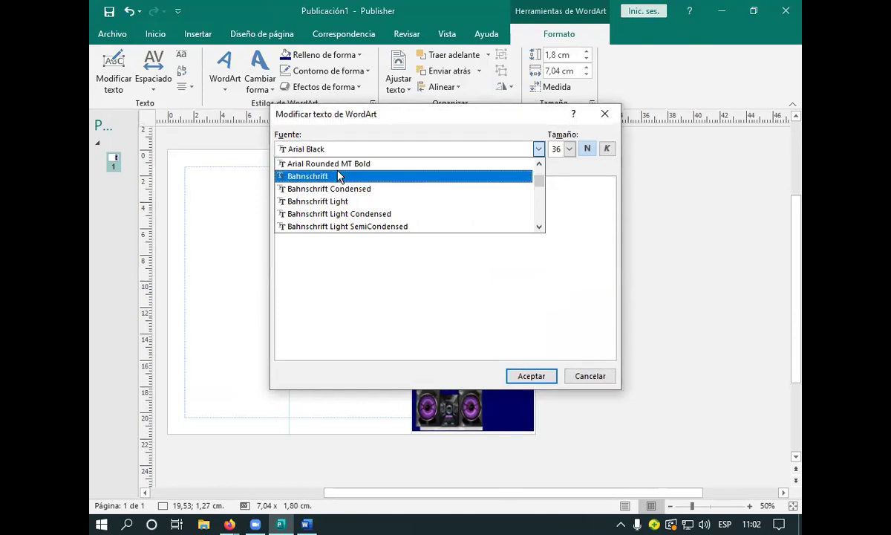
scroll(336, 179, down, 1)
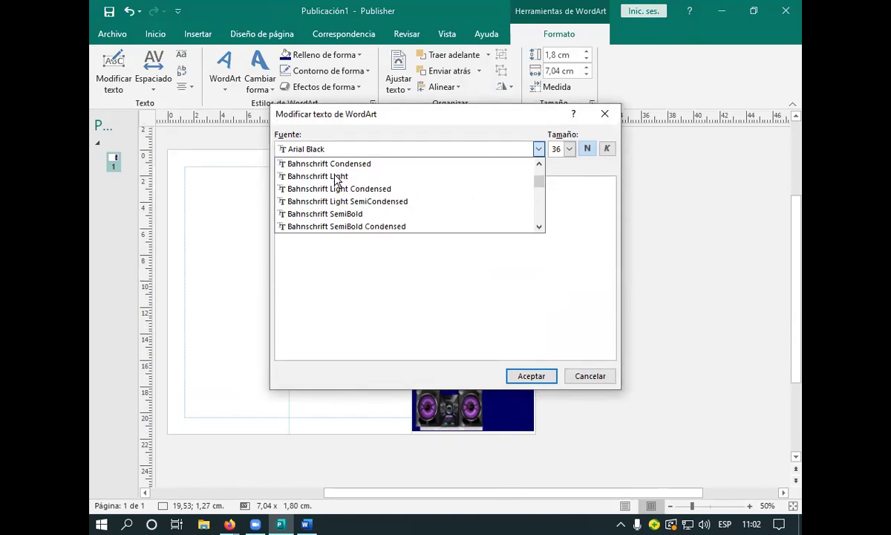
scroll(336, 180, up, 1)
scroll(336, 181, up, 3)
scroll(335, 181, up, 1)
scroll(336, 181, down, 2)
scroll(336, 181, up, 5)
scroll(336, 181, up, 4)
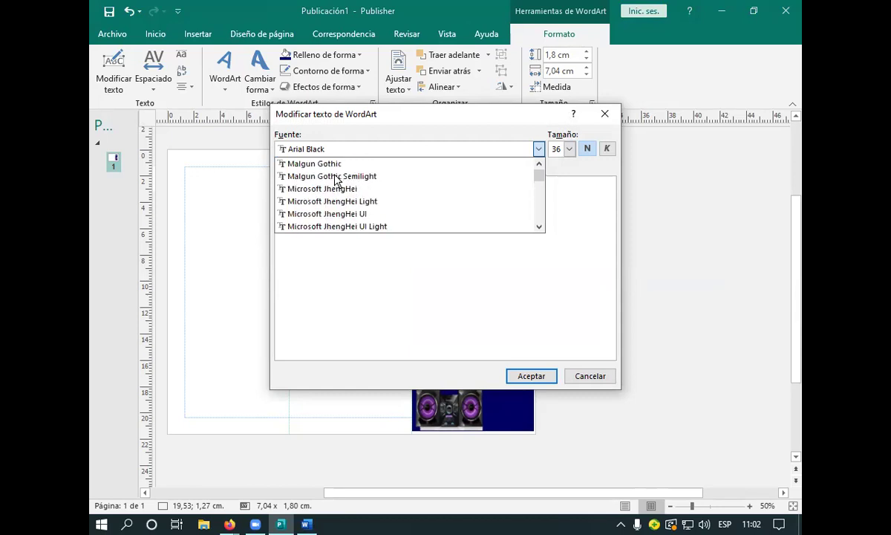
scroll(336, 181, down, 5)
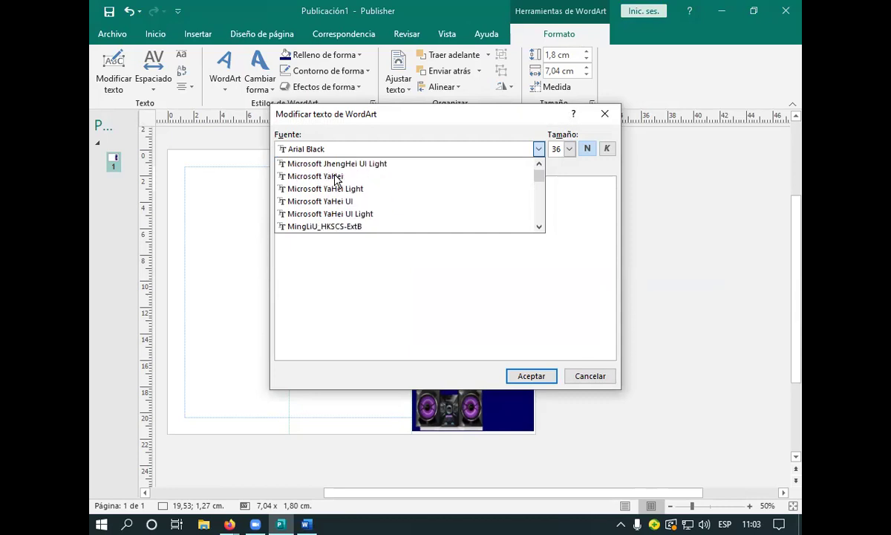
scroll(336, 181, up, 1)
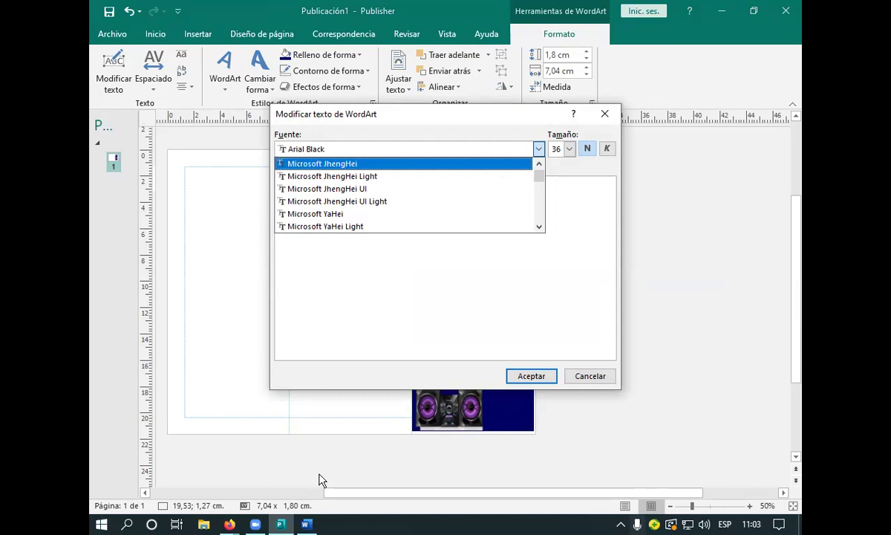
click(540, 228)
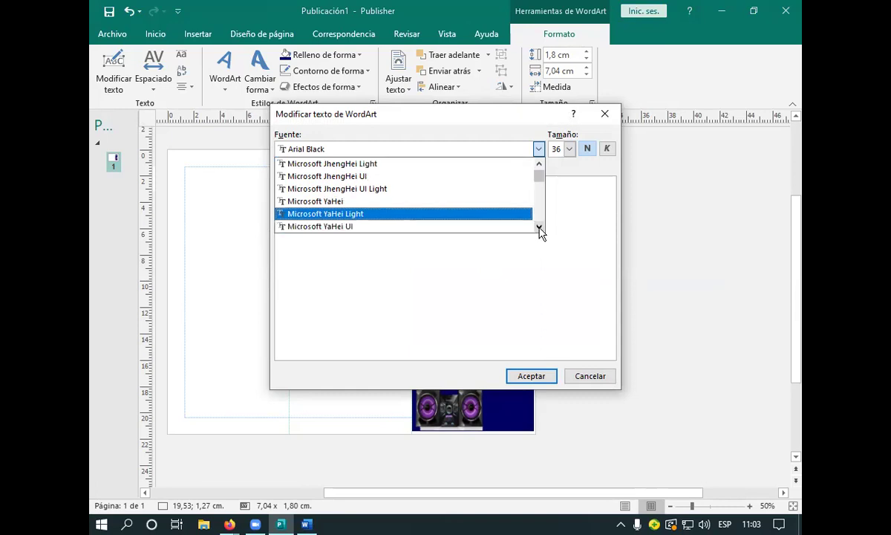
click(539, 228)
click(539, 227)
click(539, 227)
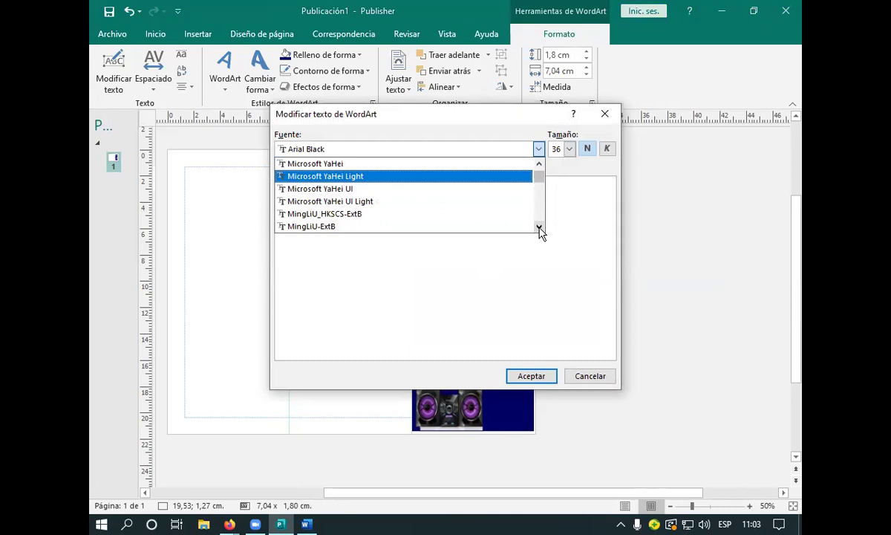
click(539, 228)
click(539, 227)
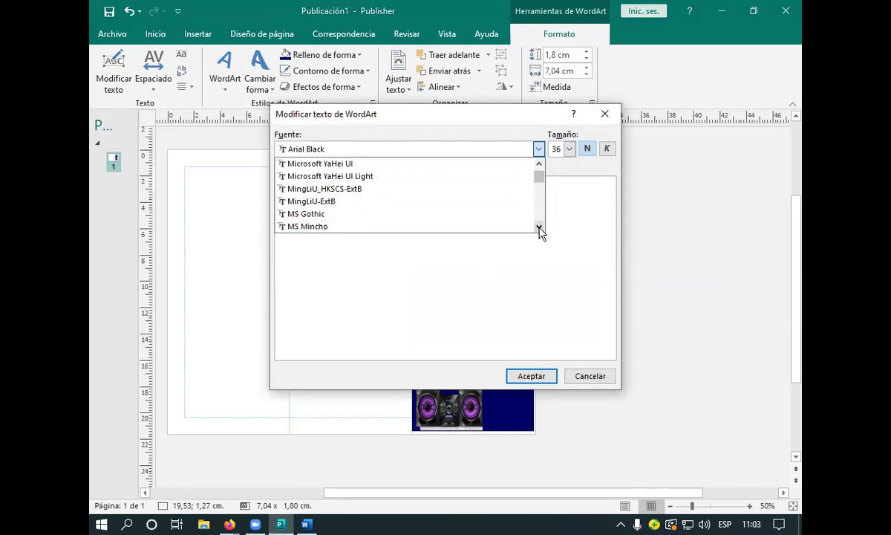
click(539, 228)
click(539, 228)
click(539, 227)
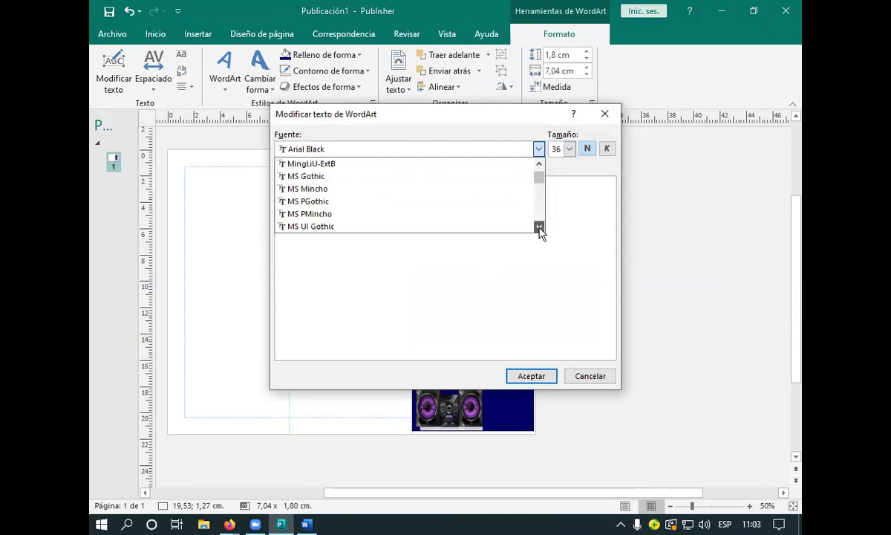
click(539, 228)
click(539, 227)
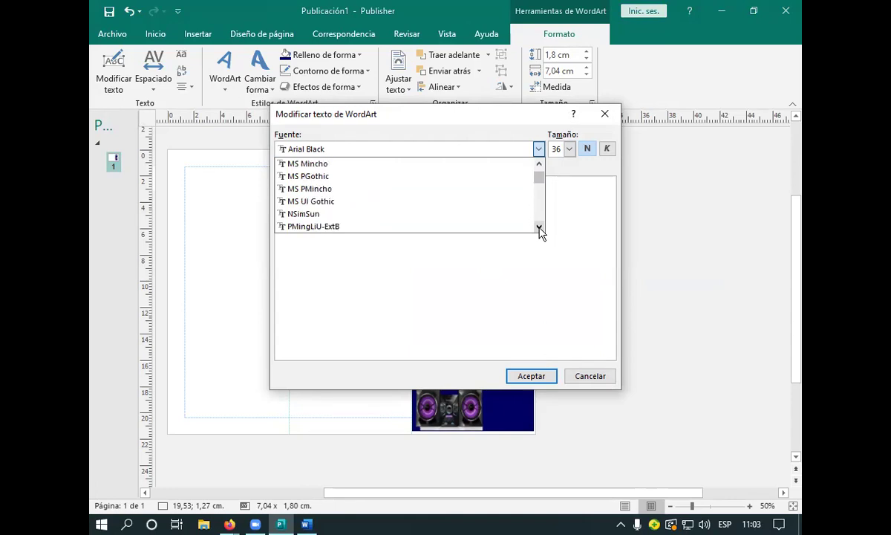
click(539, 227)
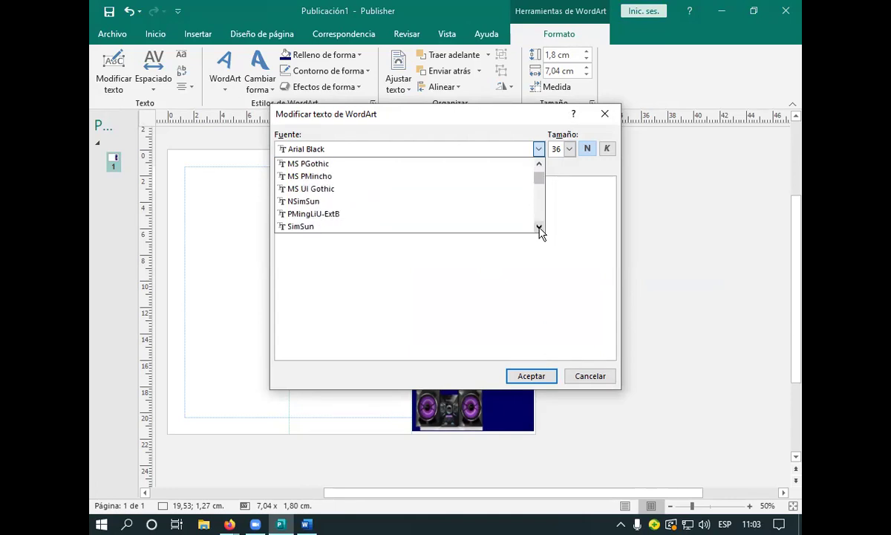
click(539, 227)
click(539, 228)
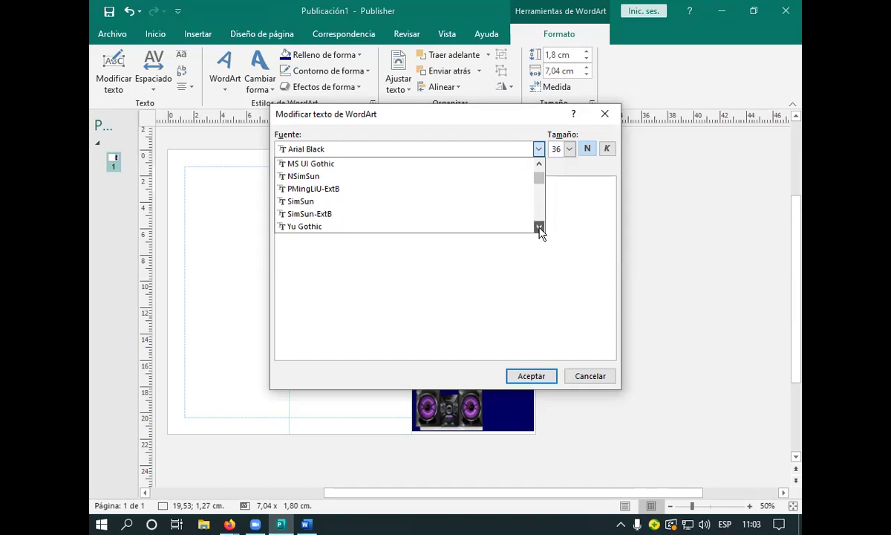
click(539, 227)
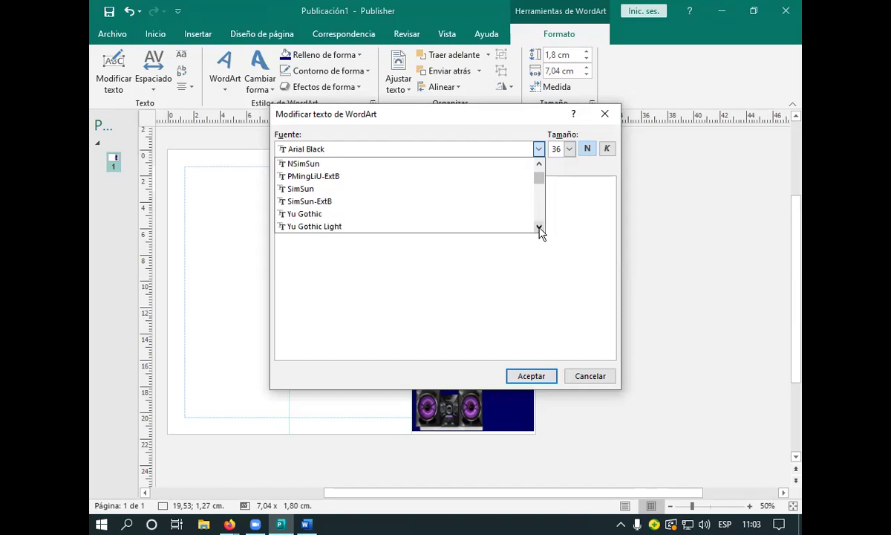
click(539, 227)
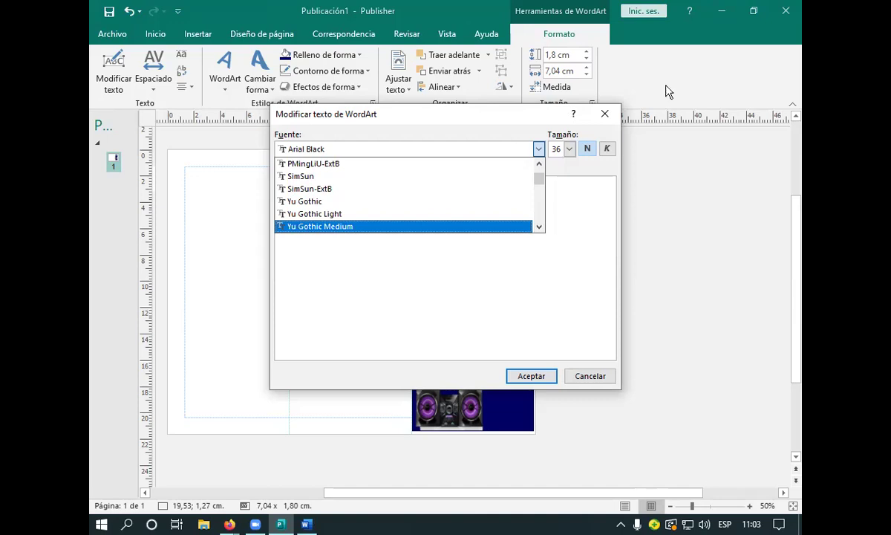
drag(537, 179, 540, 190)
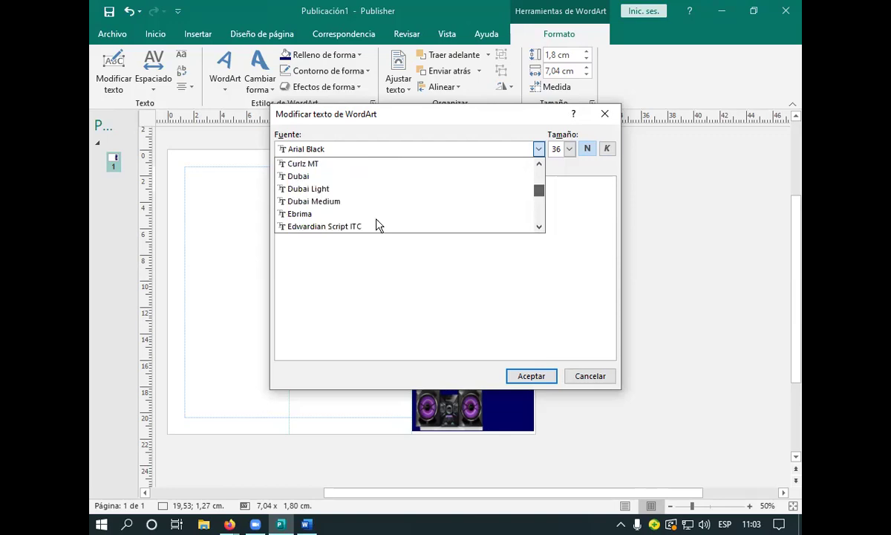
Set the font of the WordArt text "Comercial" to Brush Script MT.
scroll(364, 230, up, 10)
scroll(336, 189, down, 6)
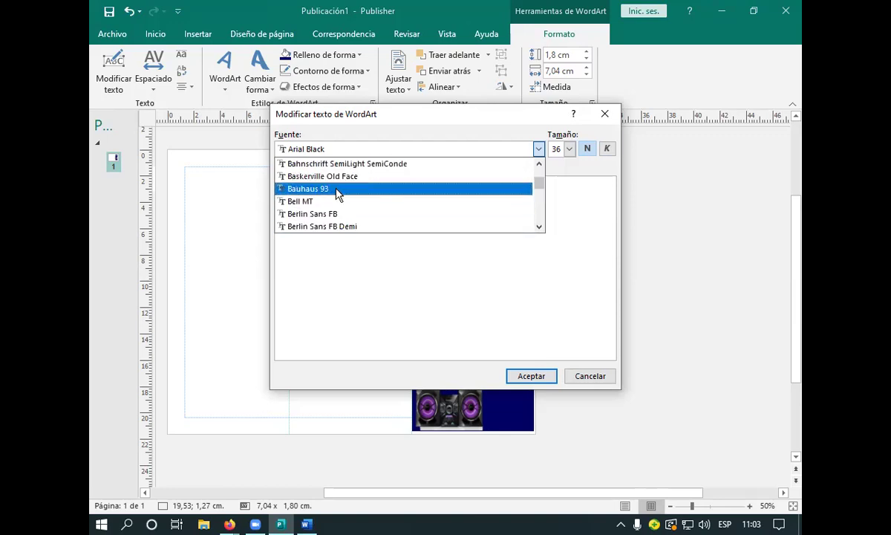
scroll(337, 192, down, 8)
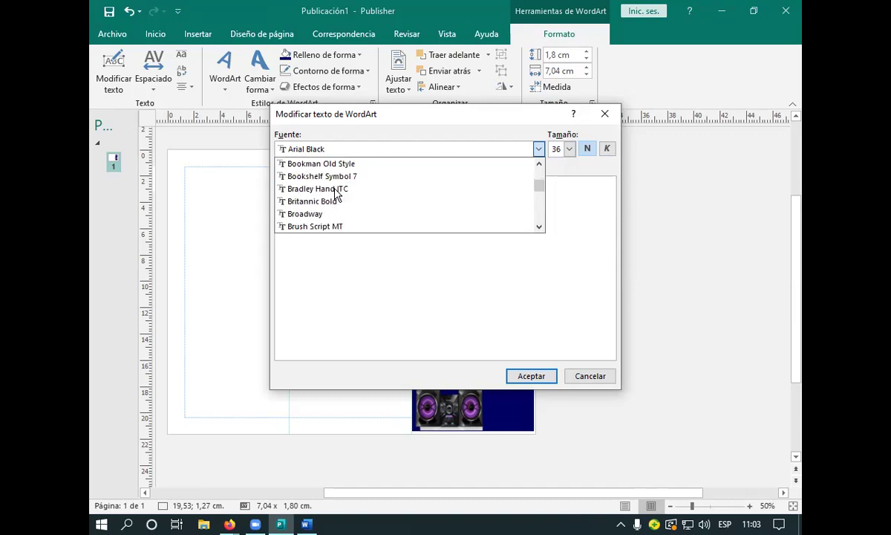
click(328, 226)
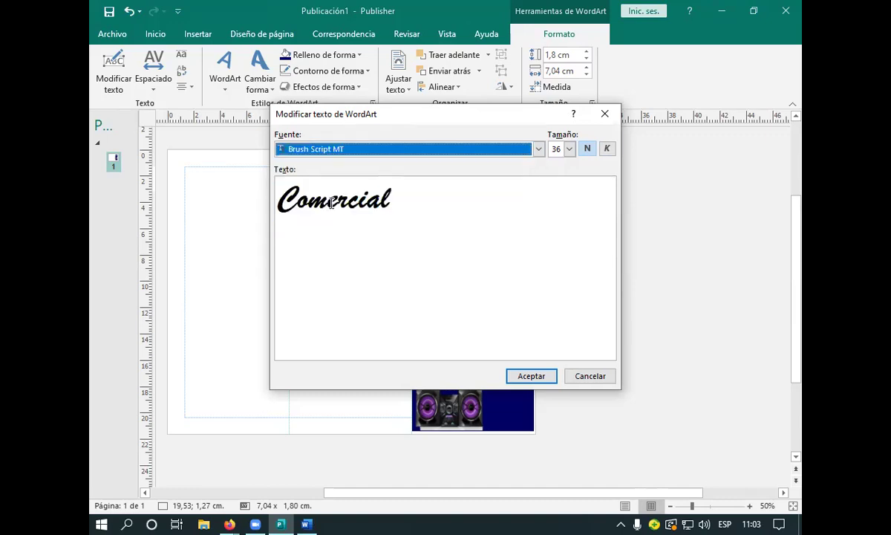
Extend the WordArt text to read "Comercial 2R" and apply the edit.
click(401, 201)
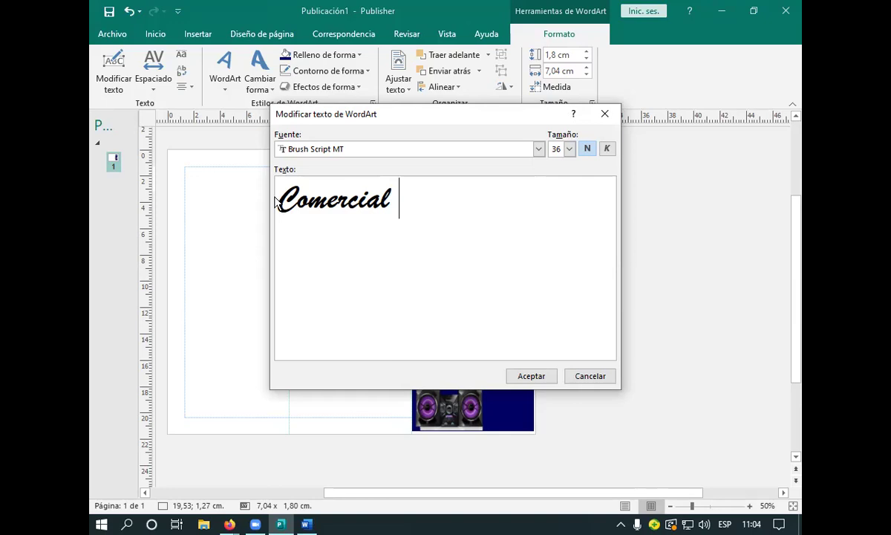
text(2)
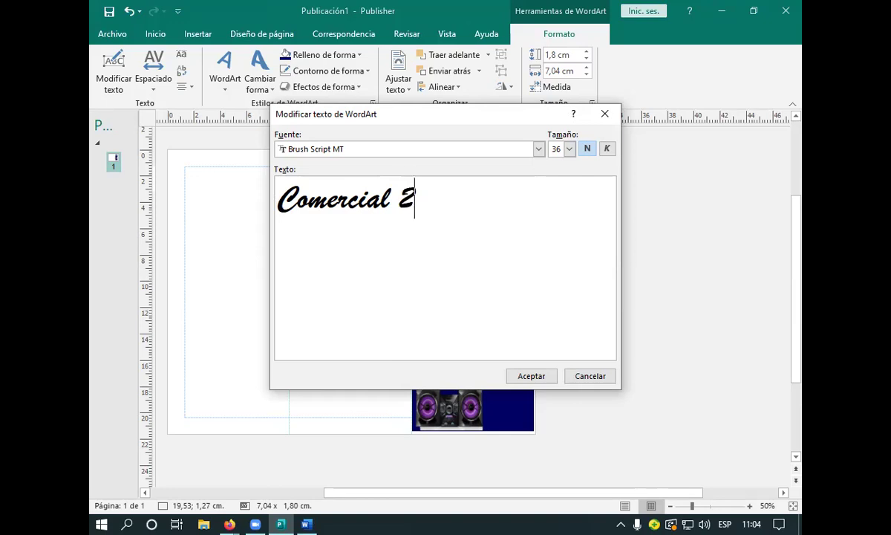
key(Caps_Lock)
text(R)
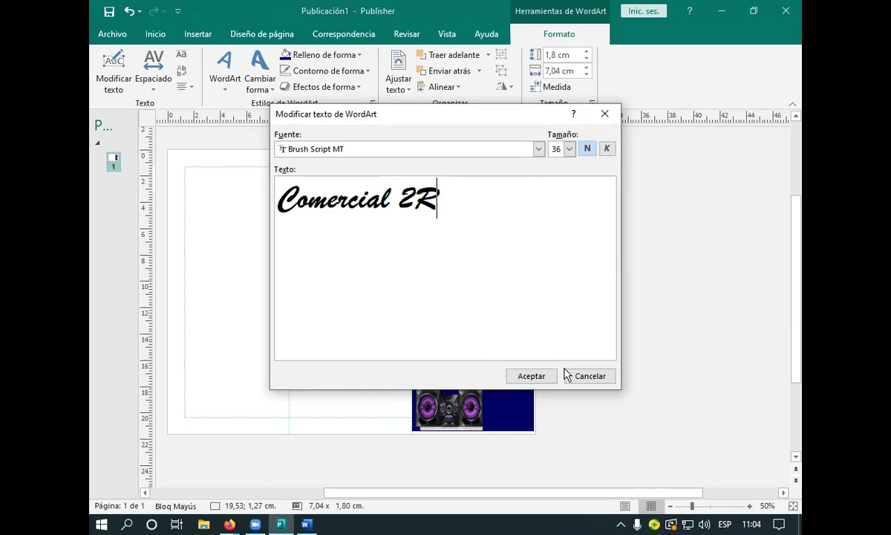
click(532, 377)
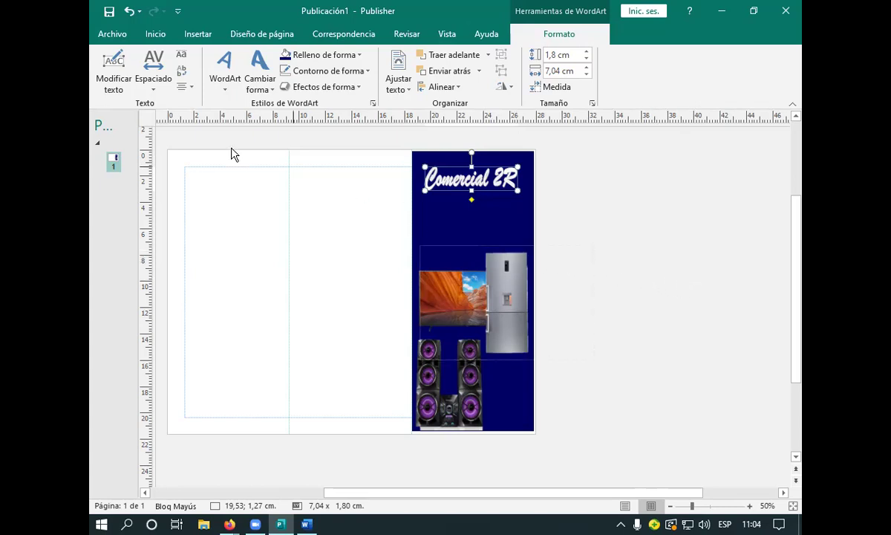
Draw a horizontal line about 9.63 cm long across the blue panel, just above the Comercial 2R title.
click(197, 34)
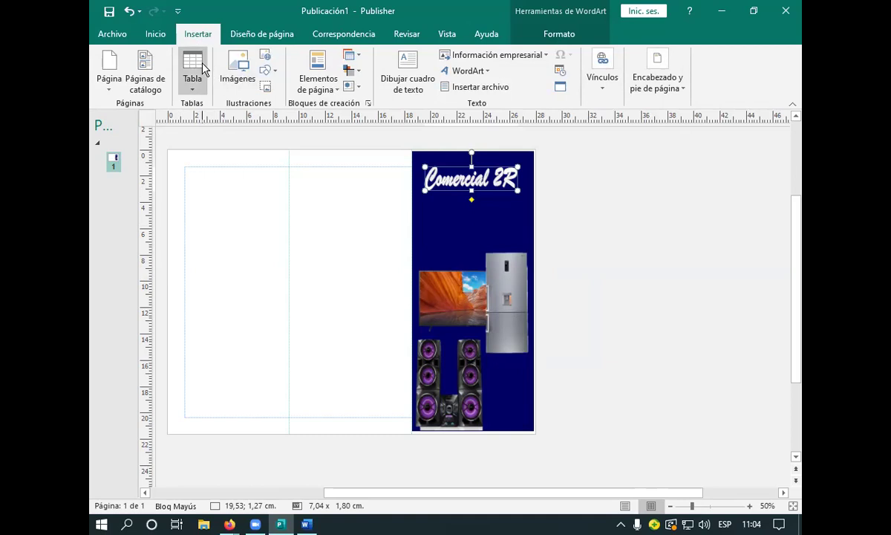
click(273, 72)
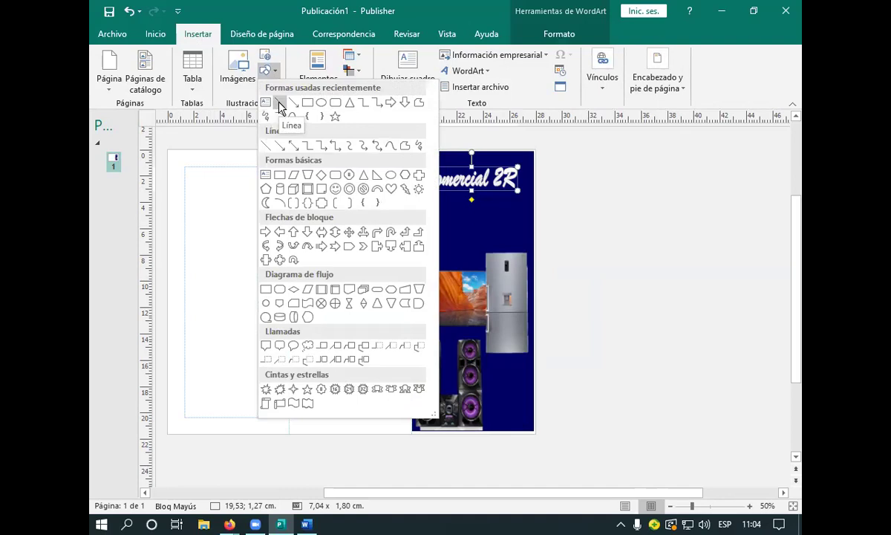
click(279, 104)
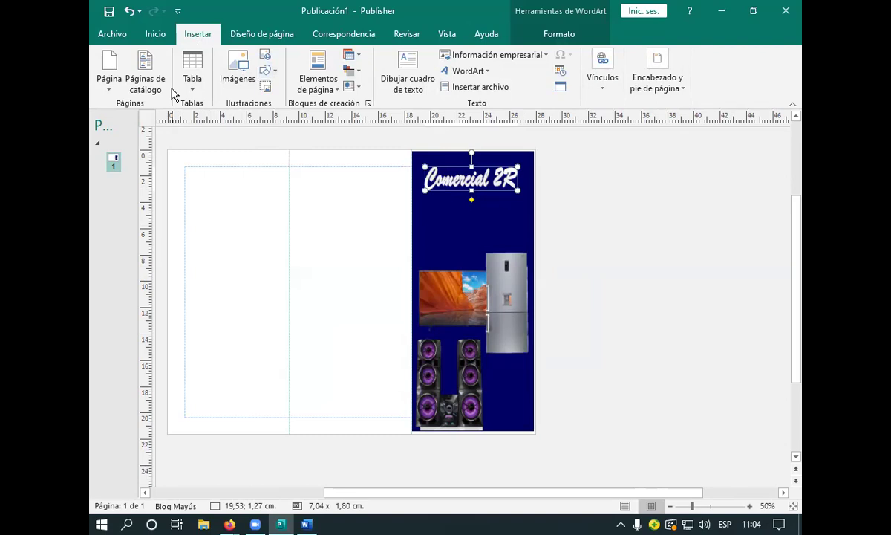
click(438, 192)
drag(413, 159, 539, 160)
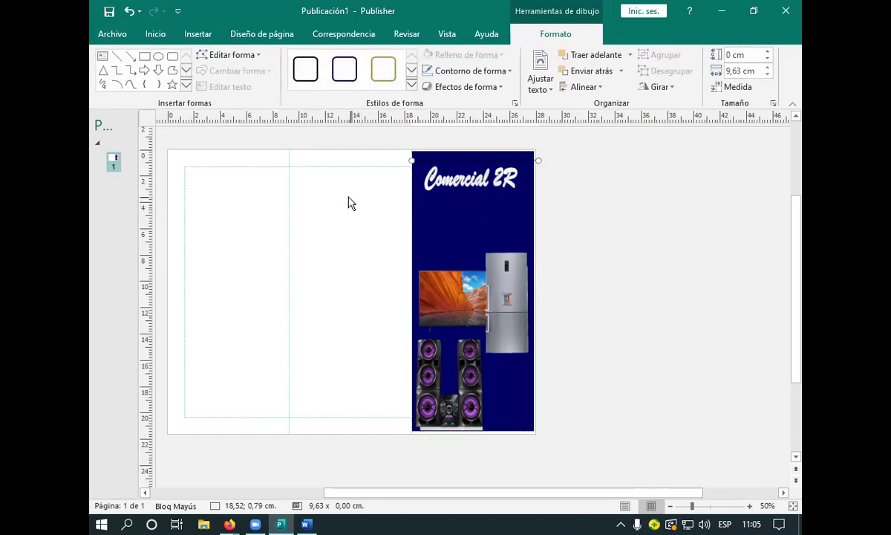
Give the line above the title a yellow outline with a 6 pt weight.
click(456, 70)
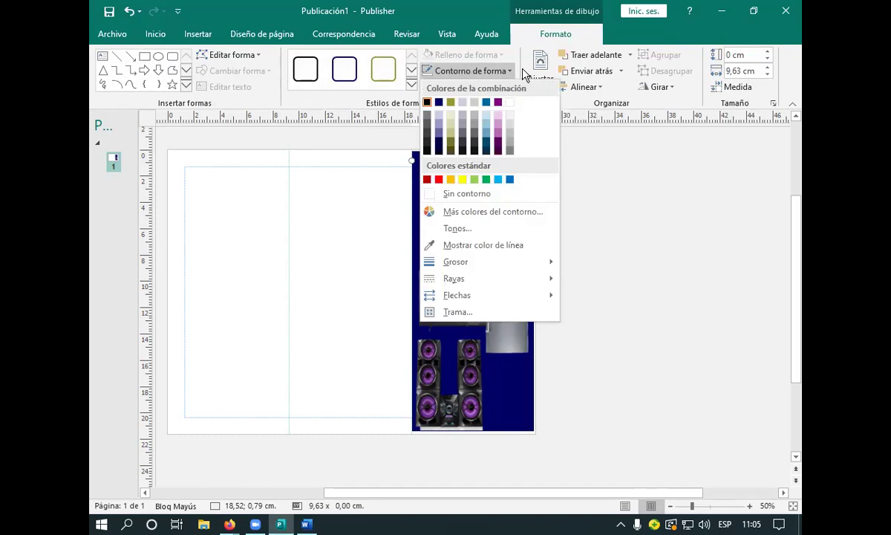
click(463, 178)
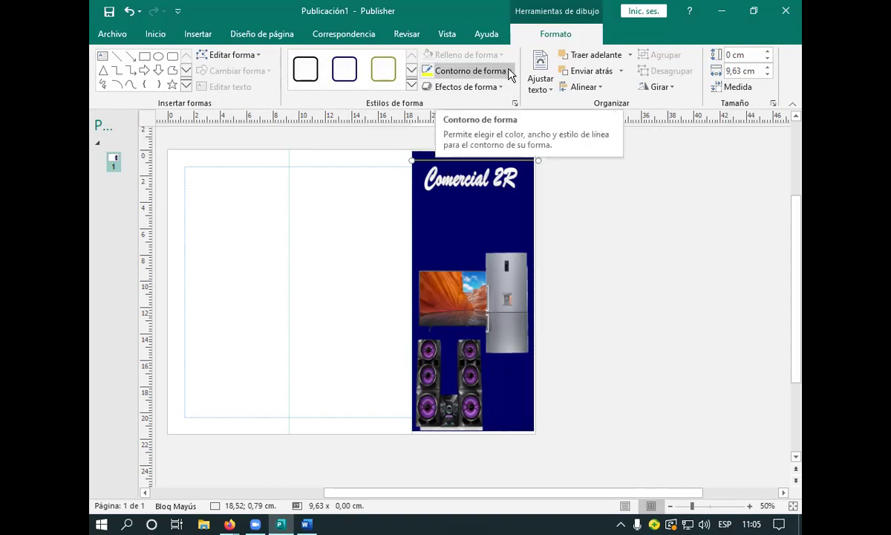
click(510, 71)
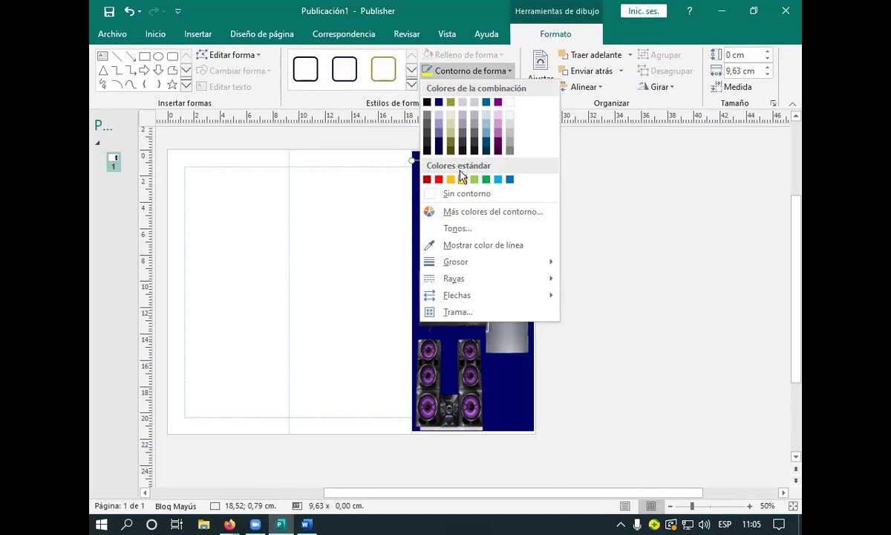
mouse_move(468, 265)
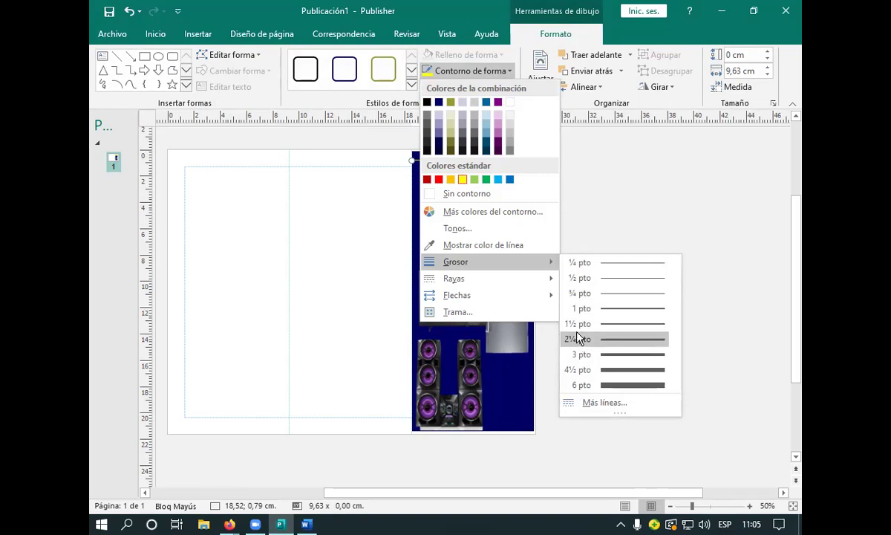
click(587, 385)
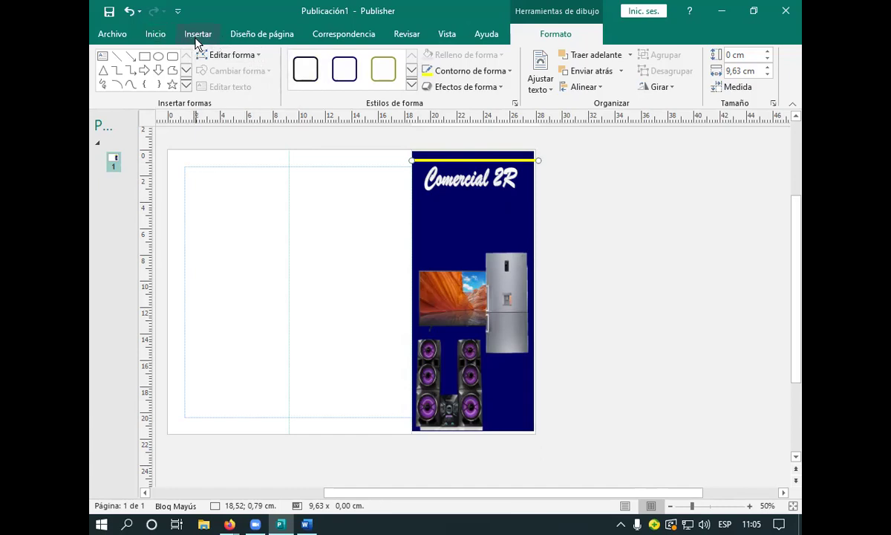
Duplicate the yellow line and move the original down to about 1.11 cm vertically, level with the copy above the title.
click(156, 35)
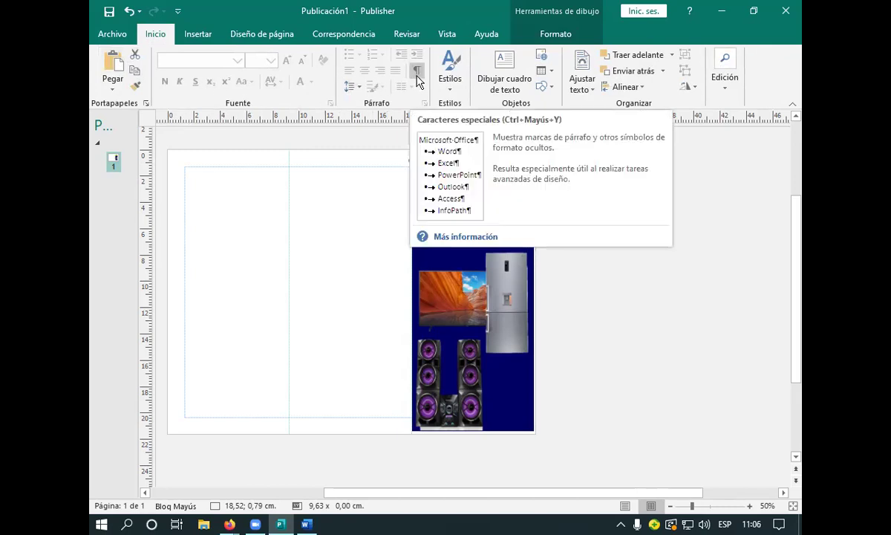
click(136, 72)
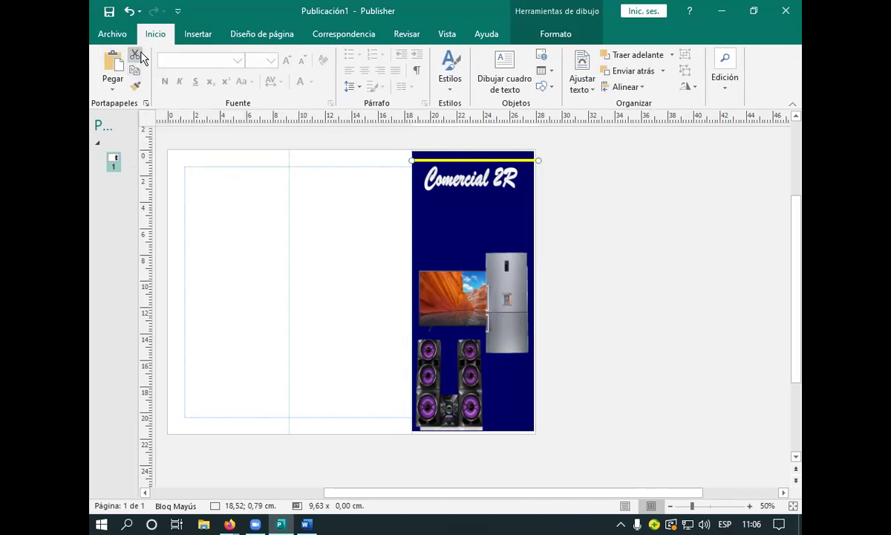
click(114, 71)
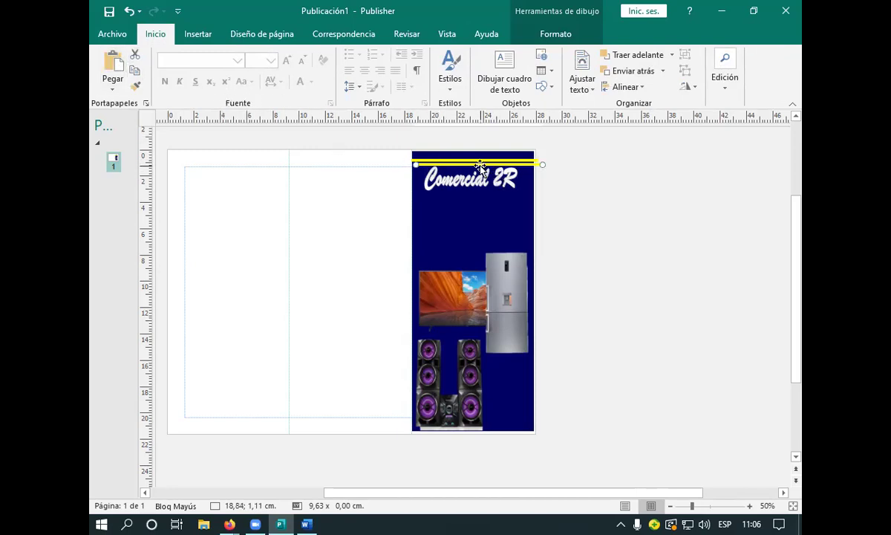
drag(480, 165, 477, 161)
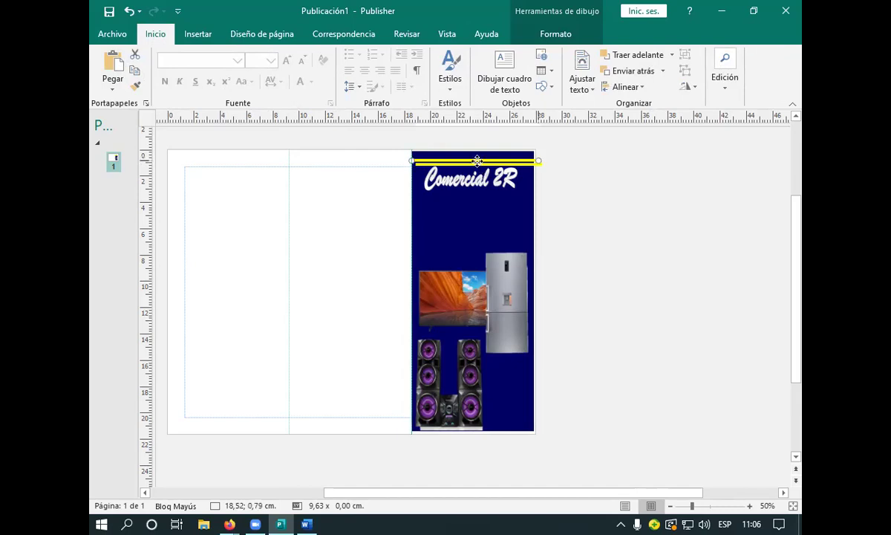
drag(477, 160, 477, 164)
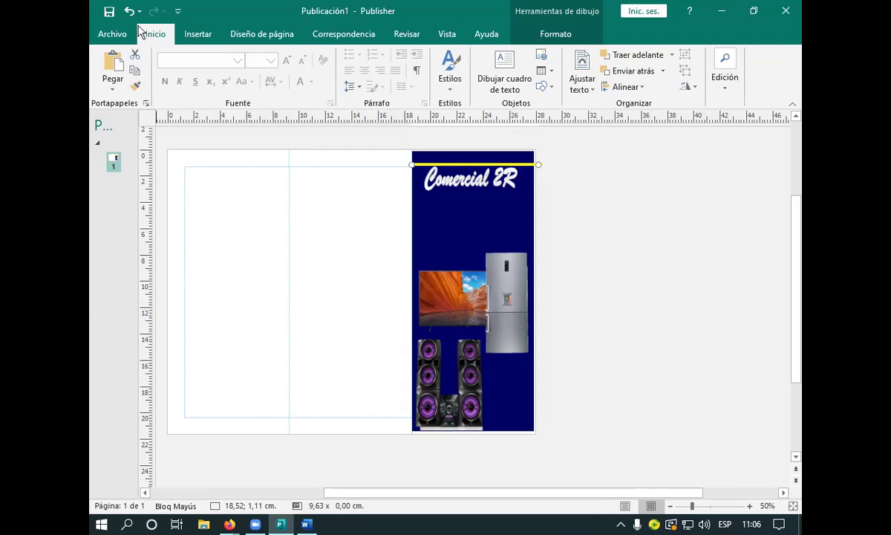
Paste another yellow line and place it just below the title at about 18.52; 3.33 cm, undoing any displacement of the blue panel.
click(112, 78)
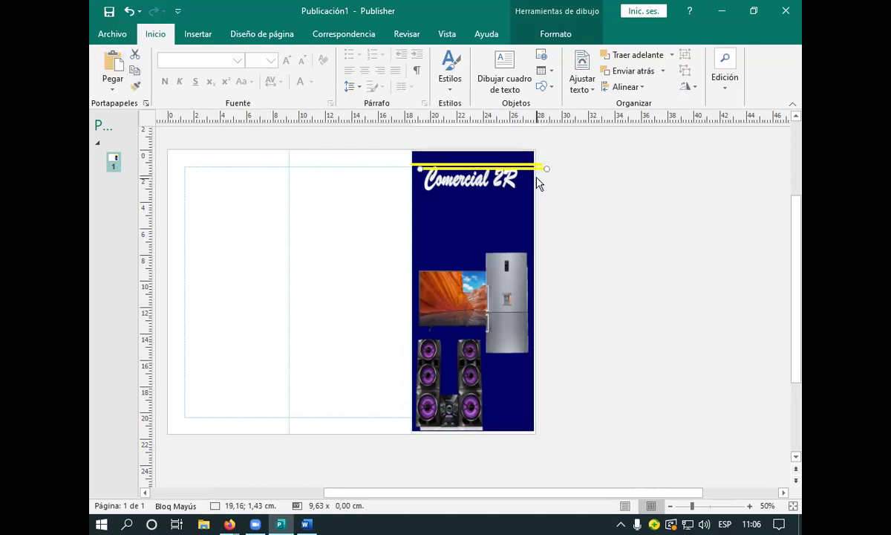
drag(537, 175, 536, 189)
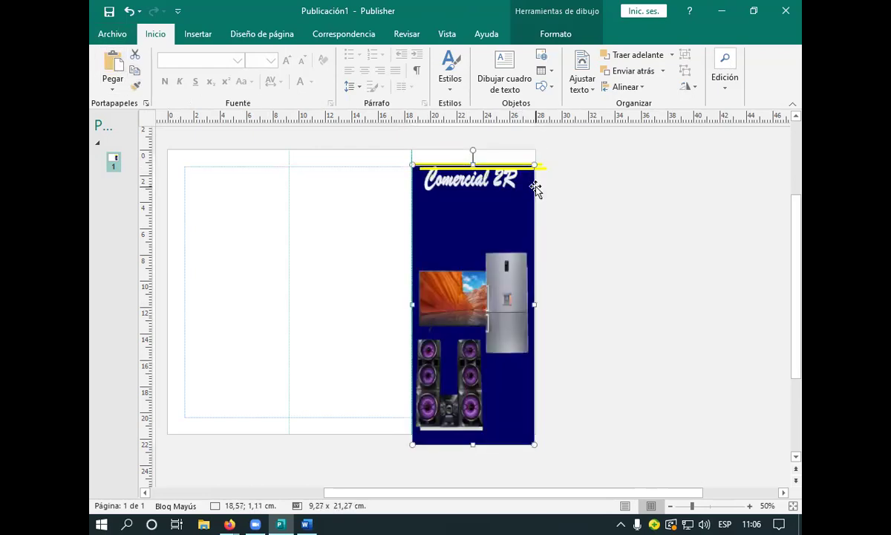
click(129, 11)
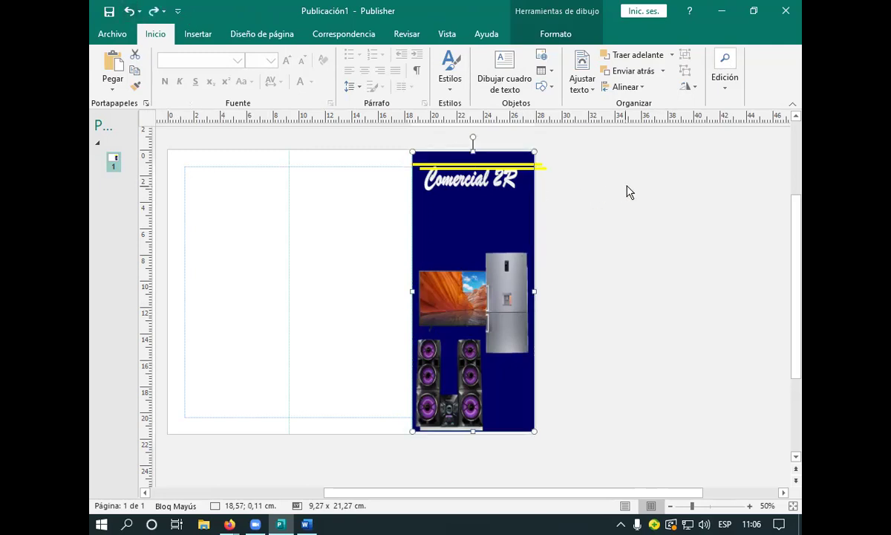
click(535, 169)
drag(535, 195, 535, 194)
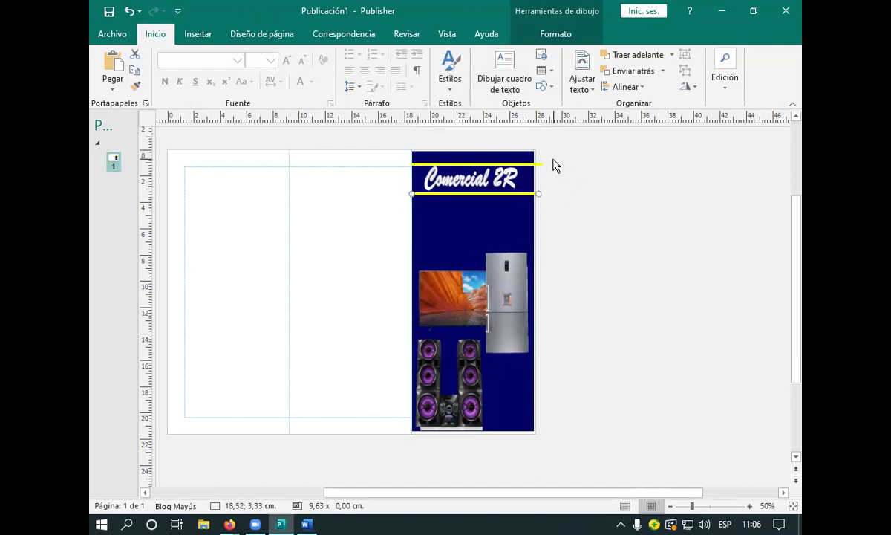
Shorten the right ends of the yellow lines above and below the title toward the blue panel's edge.
drag(538, 194, 533, 193)
click(537, 164)
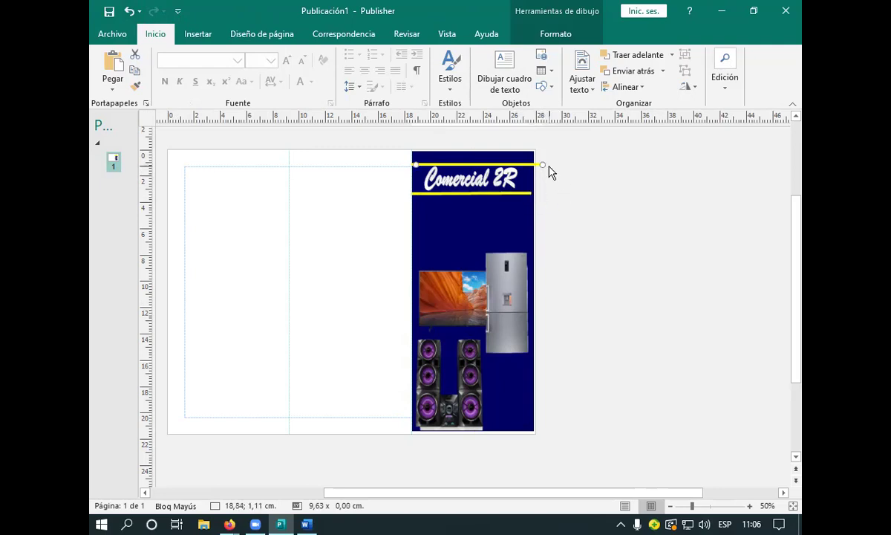
drag(542, 163, 537, 164)
click(572, 176)
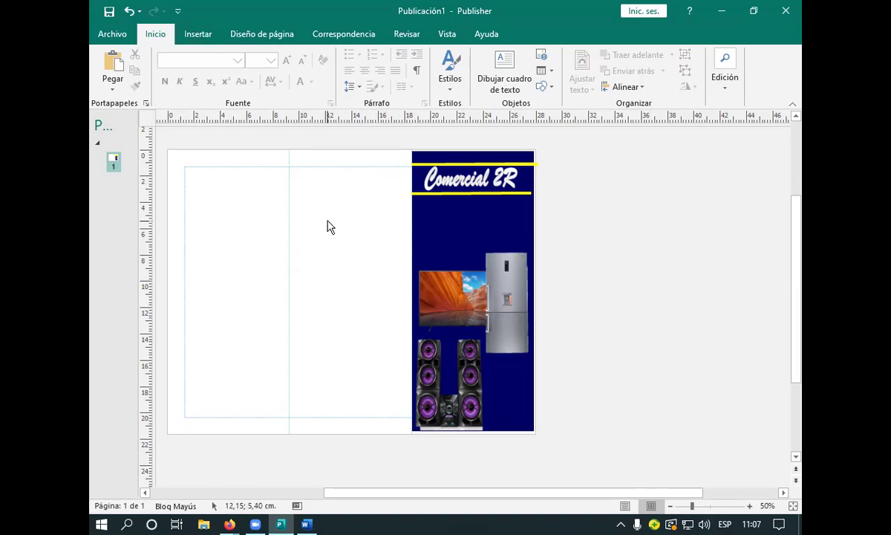
Draw a rectangle about 9.02 cm wide and 21.59 cm high over the brochure's middle panel.
click(199, 34)
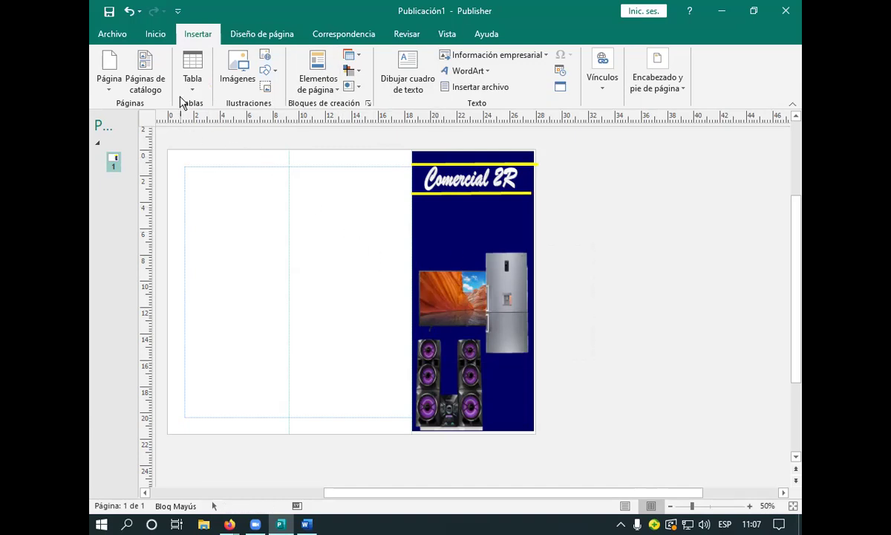
click(274, 72)
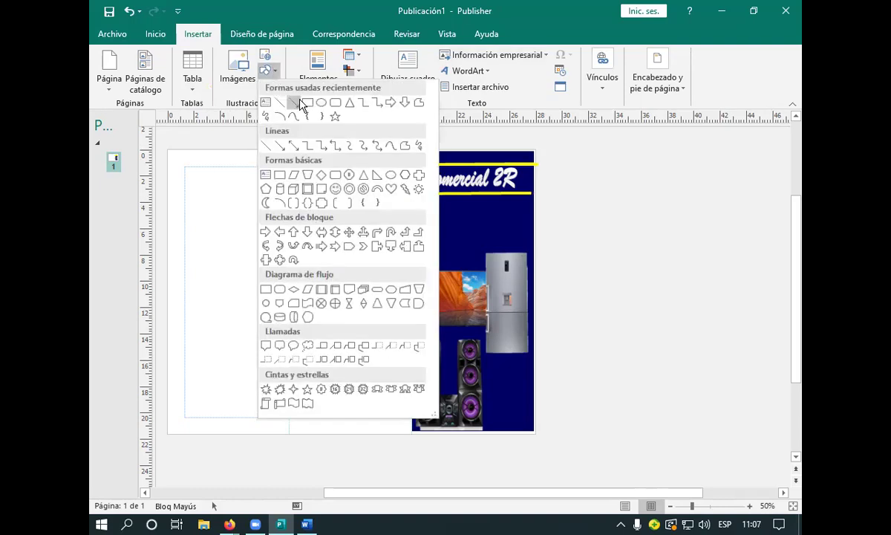
click(309, 102)
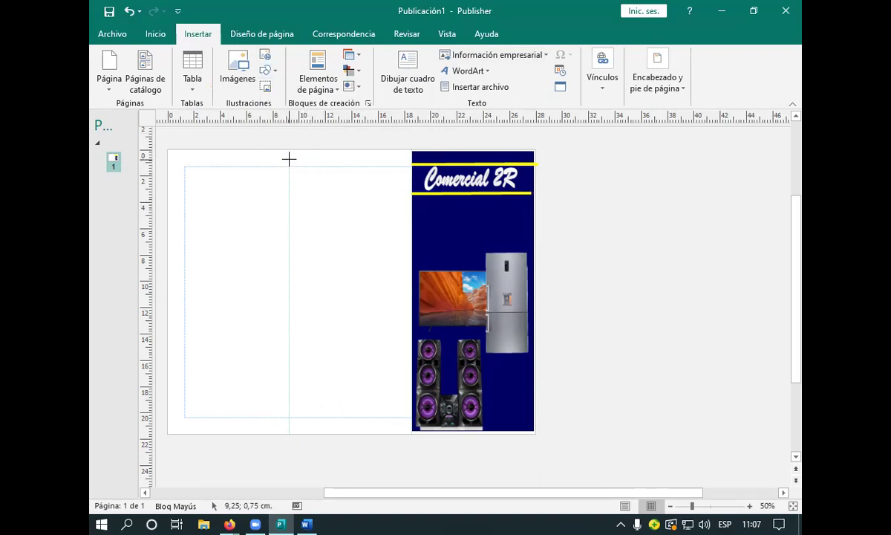
drag(289, 147, 409, 432)
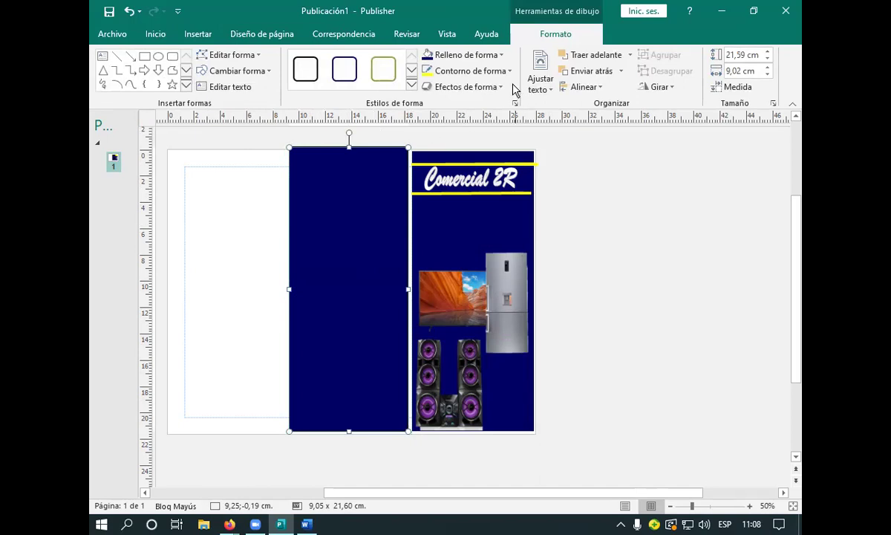
Fill the middle panel's rectangle with standard red and remove its outline.
click(495, 59)
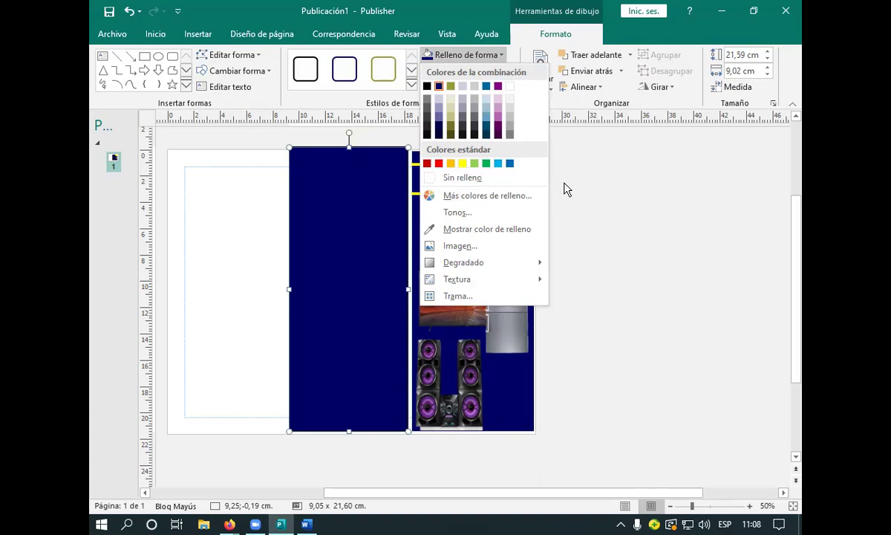
click(439, 164)
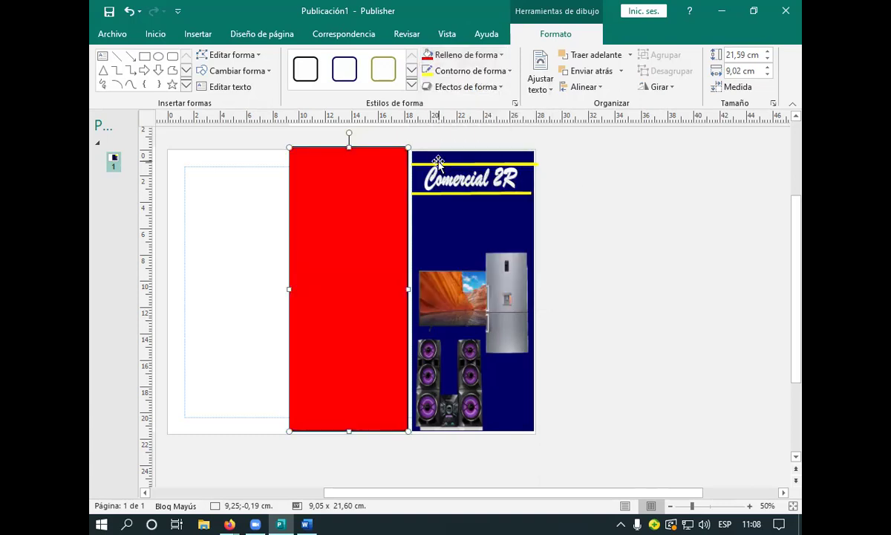
click(509, 72)
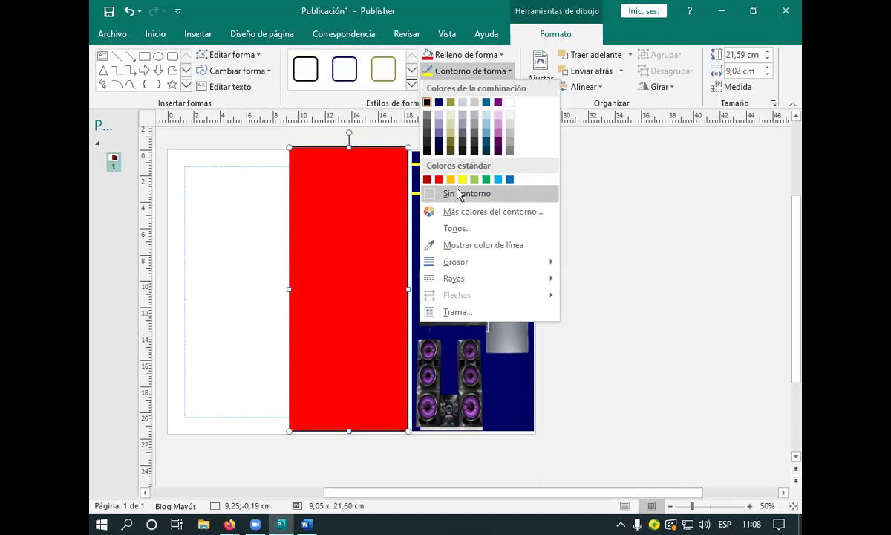
click(461, 191)
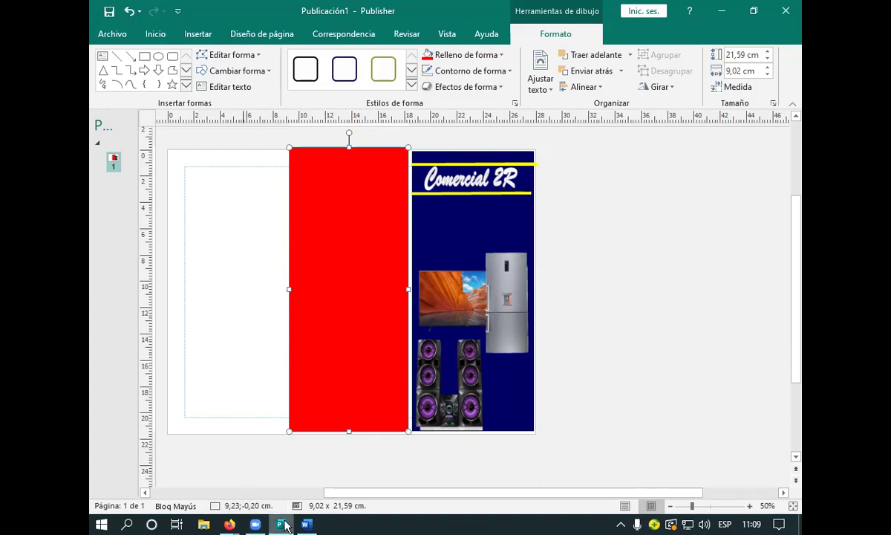
Switch to Firefox and replace the music equipment image search with a search for LINEA BLANCA.
click(233, 525)
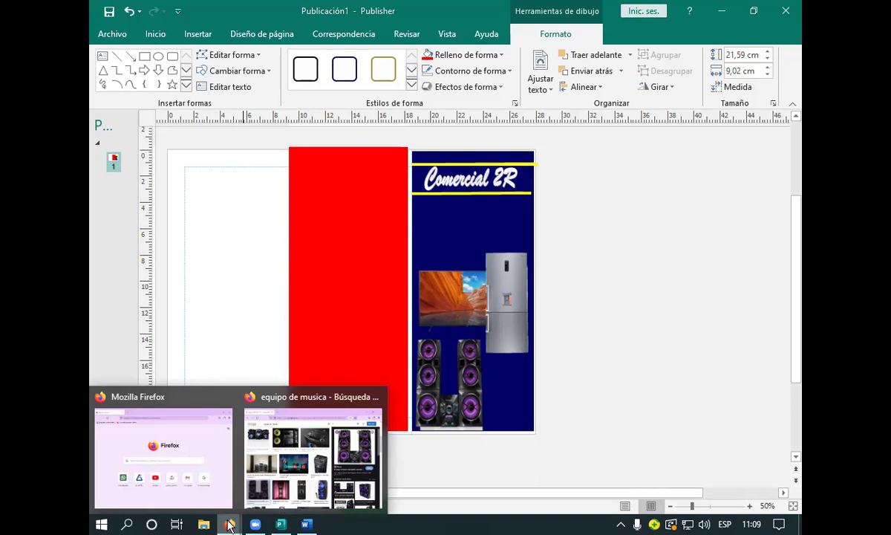
click(310, 468)
click(268, 73)
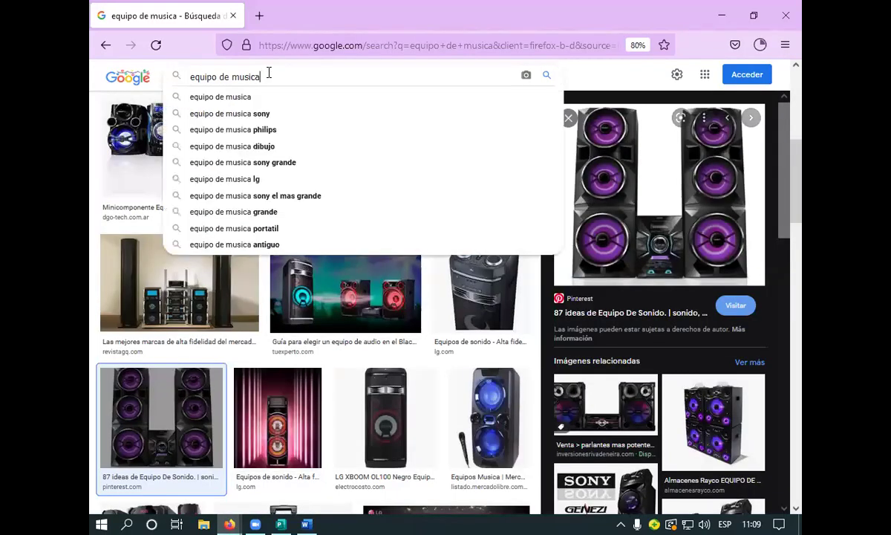
key(BackSpace)
key(BackSpace)
key(BackSpace)
key(BackSpace)
key(BackSpace)
key(BackSpace)
key(BackSpace)
key(BackSpace)
key(BackSpace)
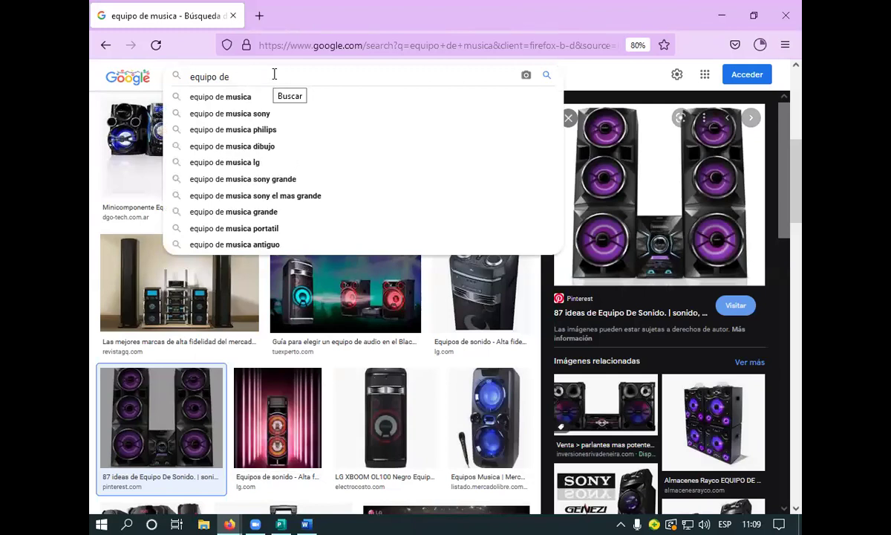
key(BackSpace)
key(BackSpace)
key(BackSpace)
key(BackSpace)
key(BackSpace)
key(BackSpace)
key(BackSpace)
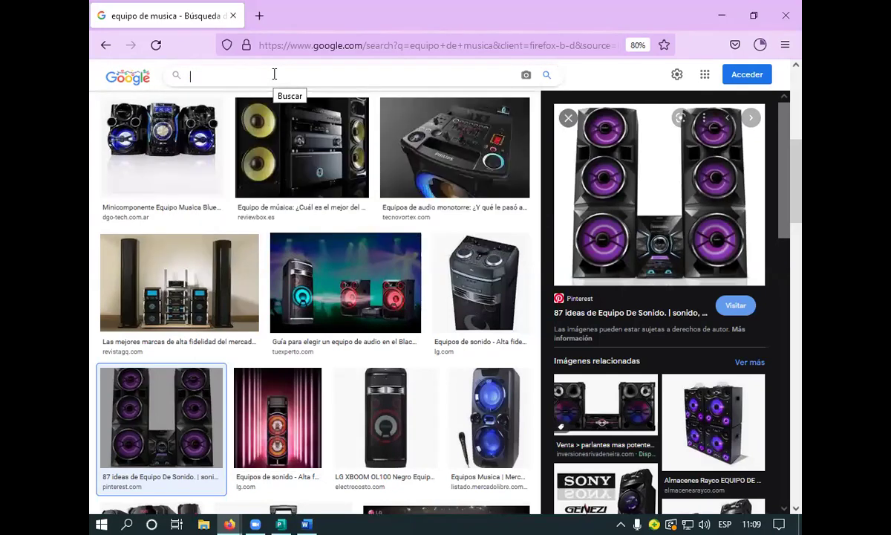
text(iNEA BLAN)
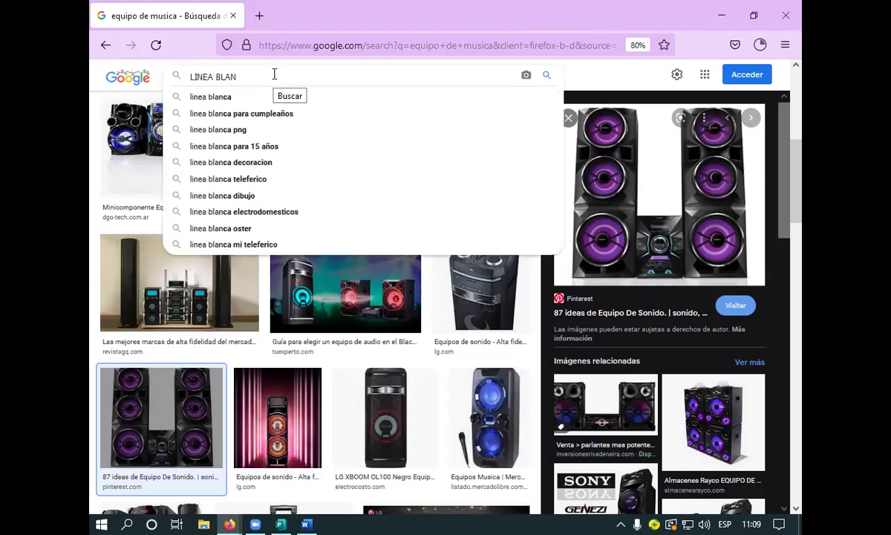
text(CA)
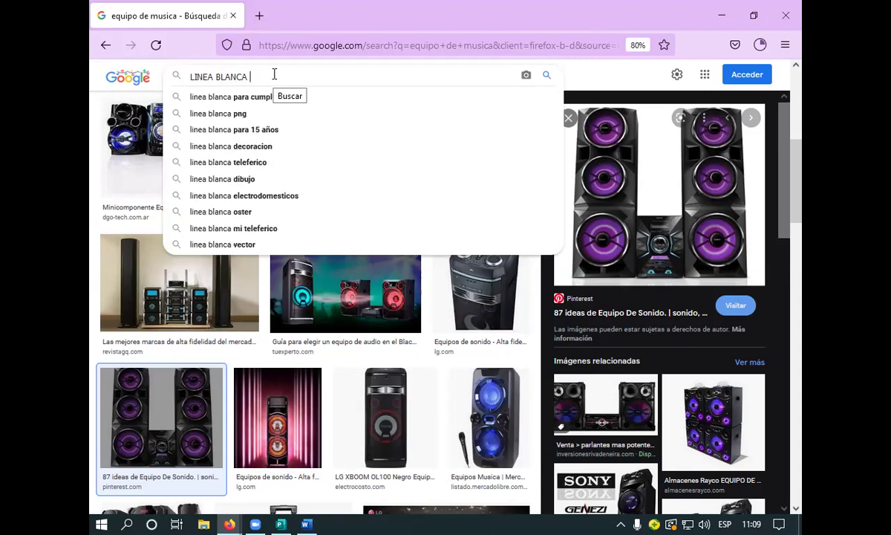
key(Return)
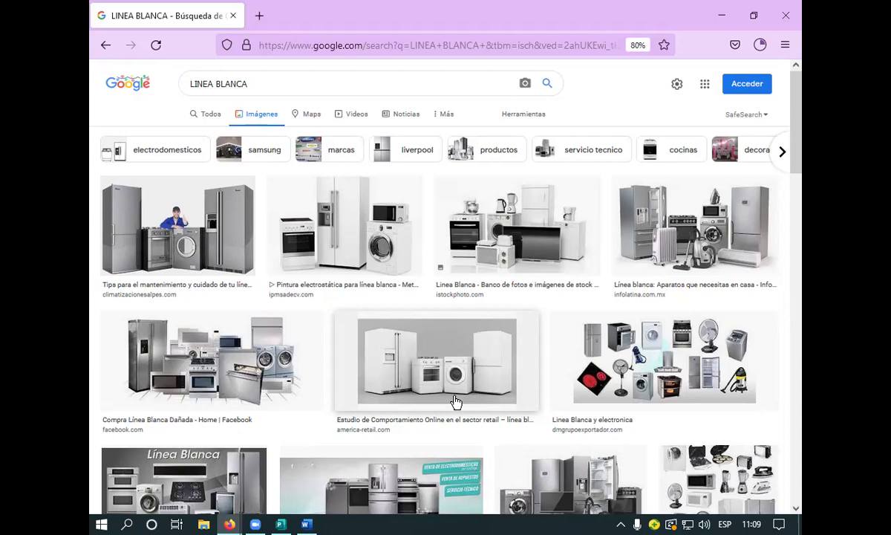
Look through the LINEA BLANCA image results for a home appliance picture suitable for the brochure.
scroll(360, 348, down, 5)
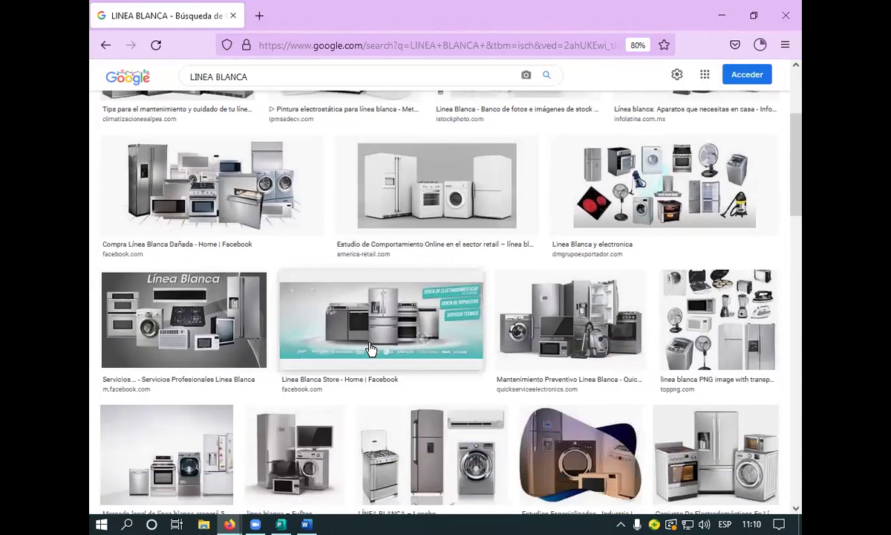
scroll(371, 349, down, 5)
scroll(388, 349, down, 3)
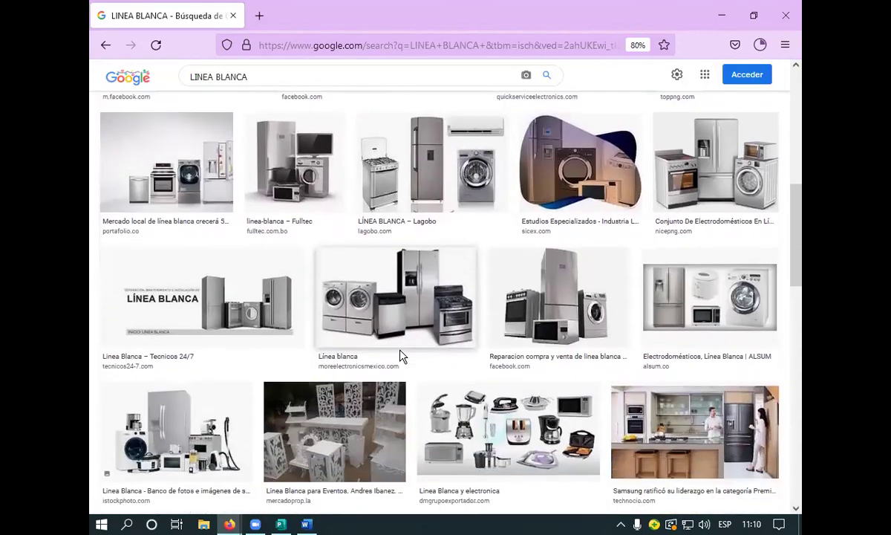
scroll(412, 355, down, 4)
scroll(413, 355, down, 4)
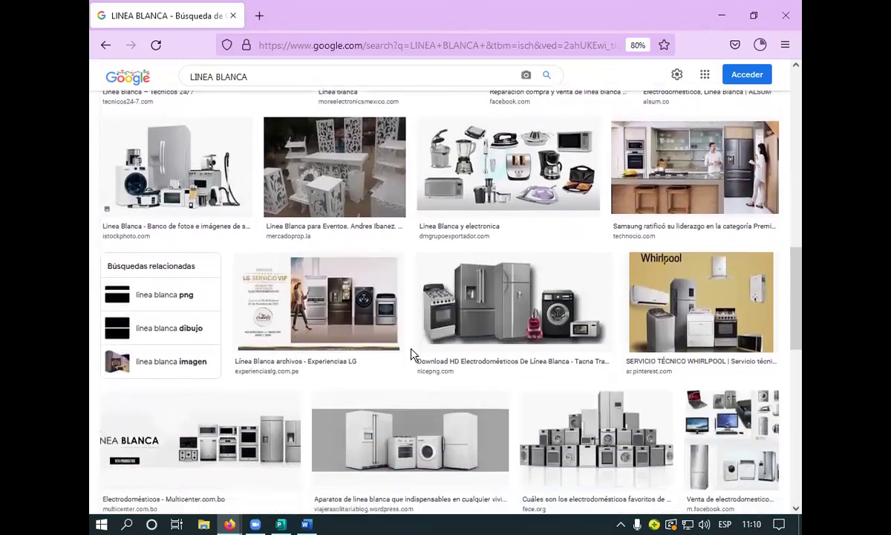
scroll(412, 355, down, 3)
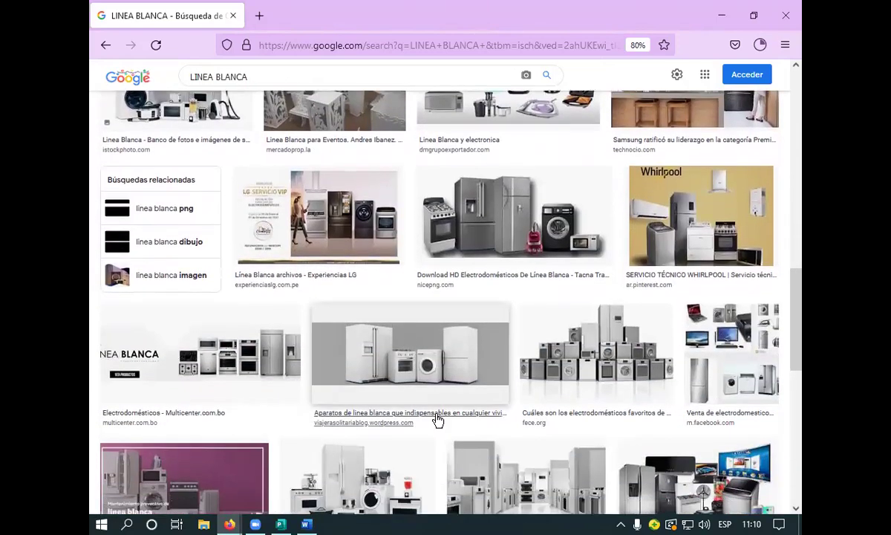
scroll(436, 406, down, 3)
scroll(453, 405, down, 11)
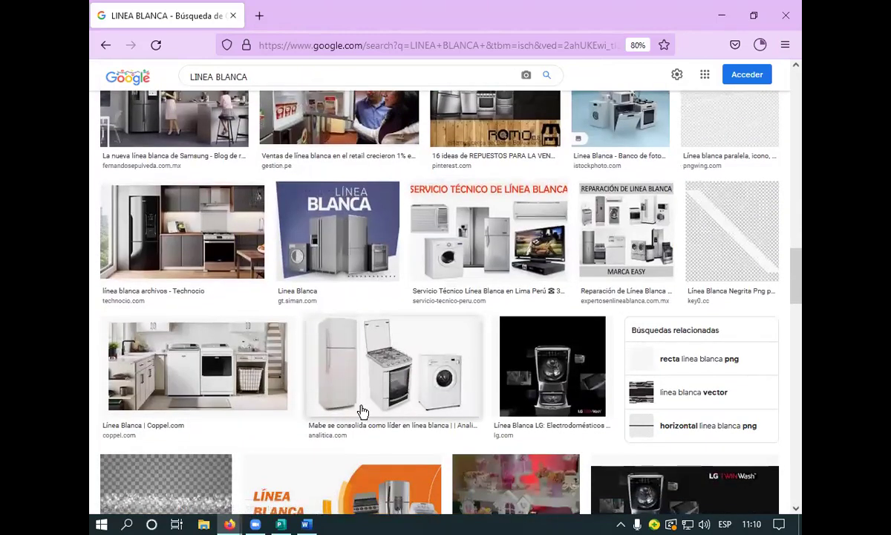
scroll(445, 364, up, 1)
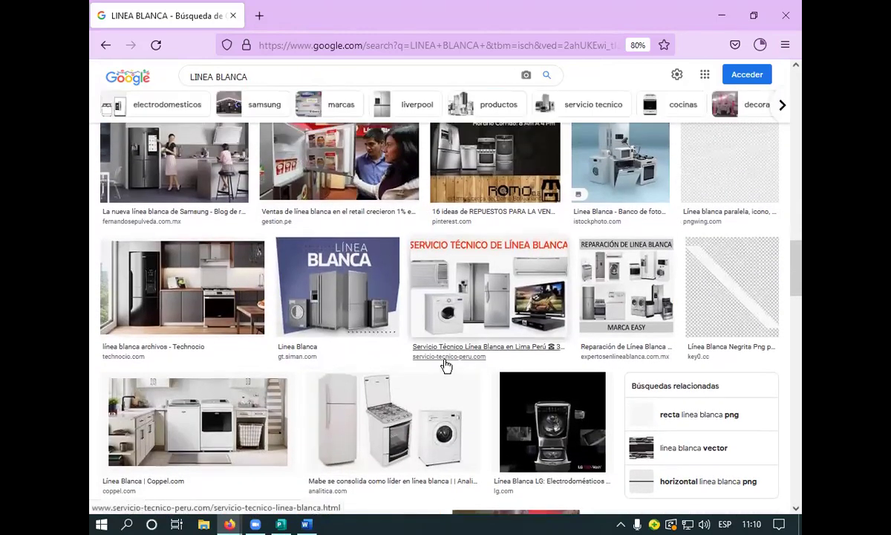
scroll(450, 349, down, 3)
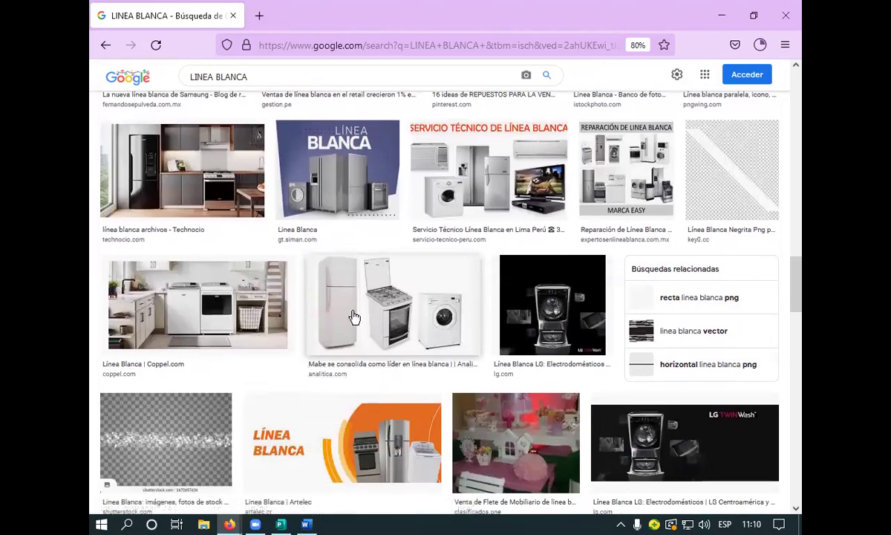
scroll(416, 308, down, 4)
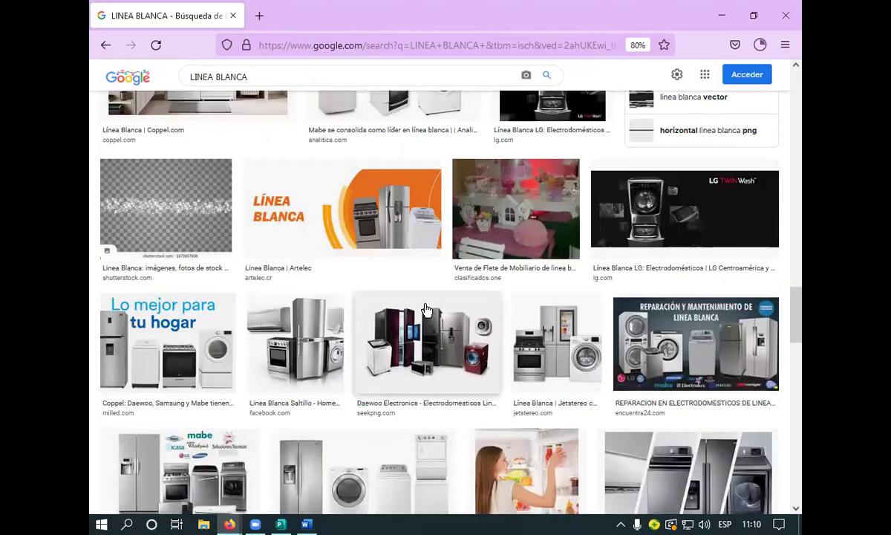
scroll(427, 312, up, 4)
scroll(427, 312, up, 10)
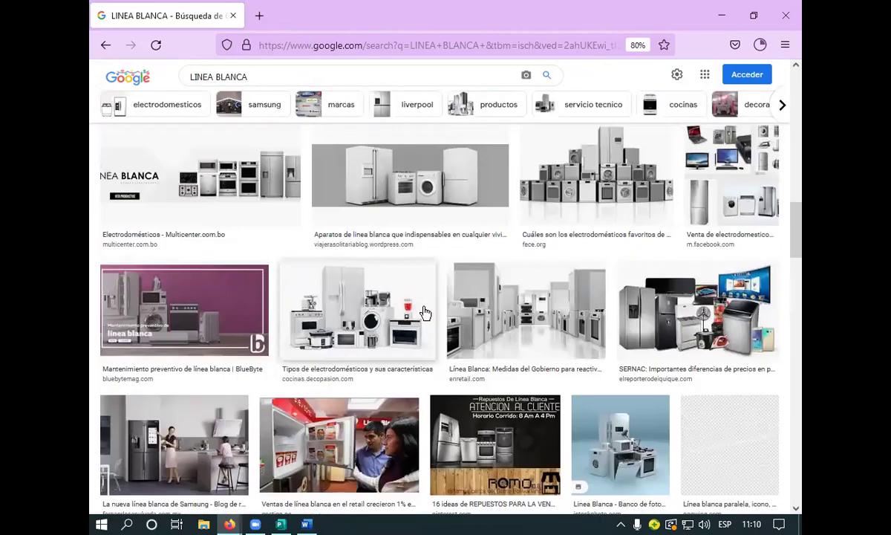
scroll(425, 310, up, 3)
scroll(431, 319, up, 2)
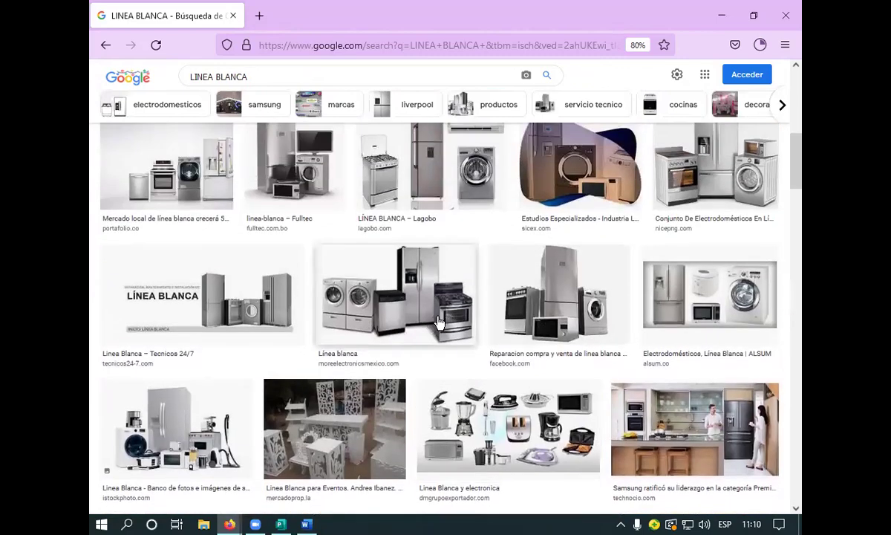
scroll(438, 319, down, 2)
scroll(437, 319, up, 4)
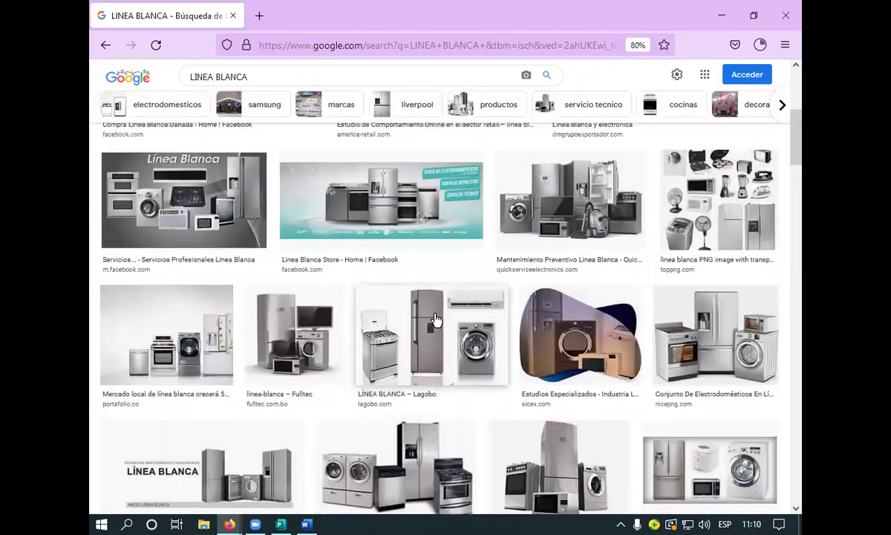
scroll(435, 319, up, 5)
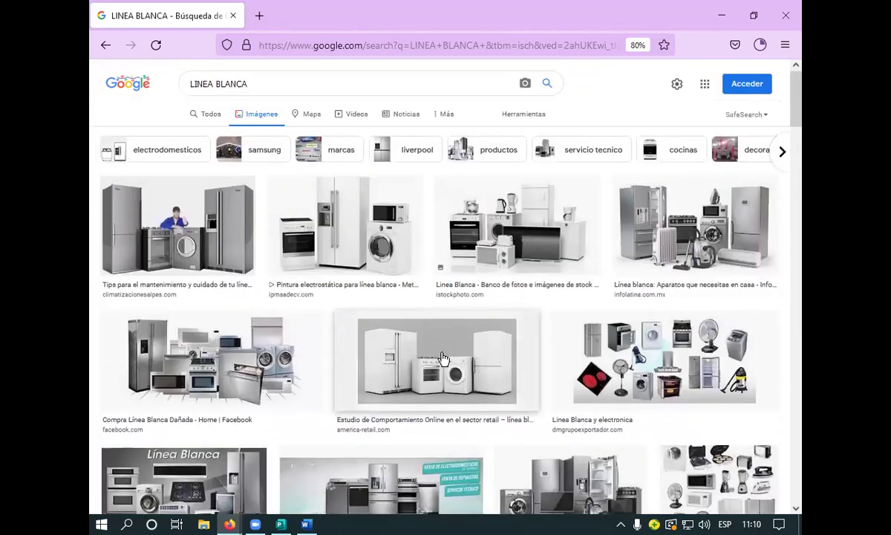
Open the image of white refrigerators, stove and washing machine from america-retail.com and copy it.
click(449, 362)
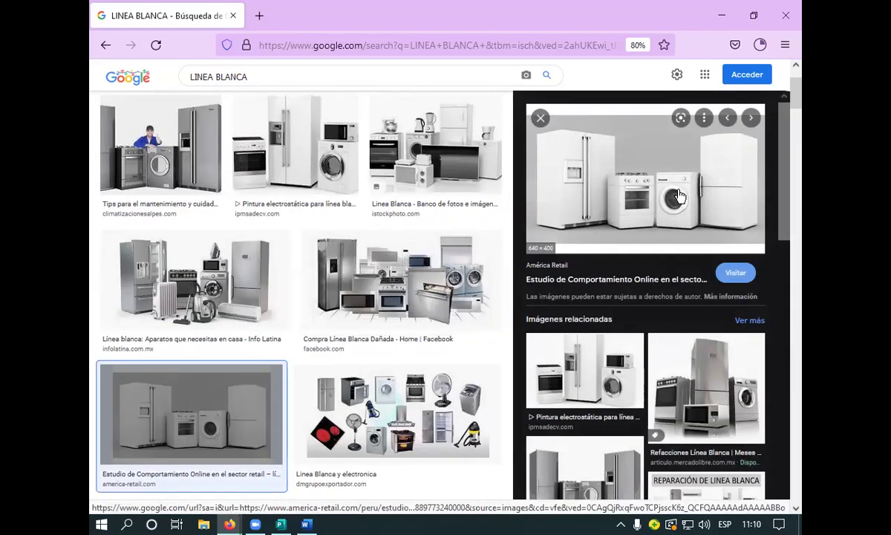
right_click(606, 193)
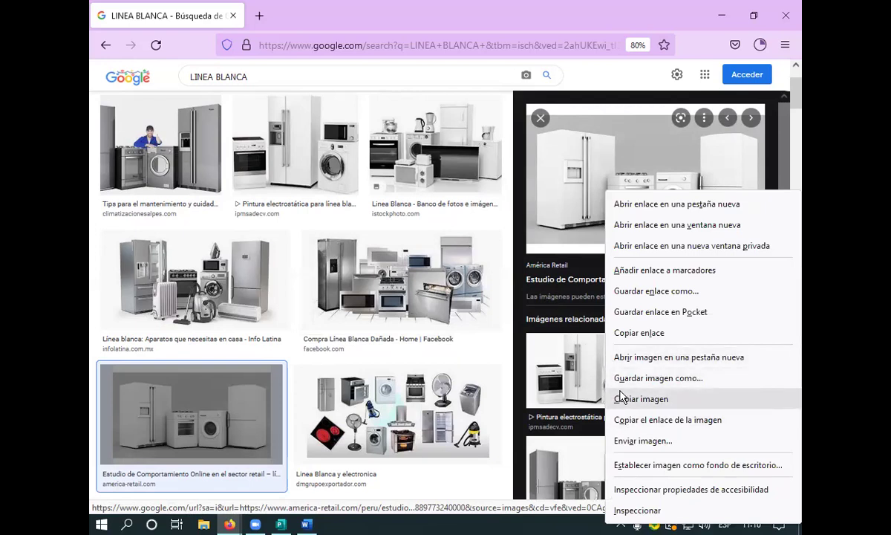
click(621, 398)
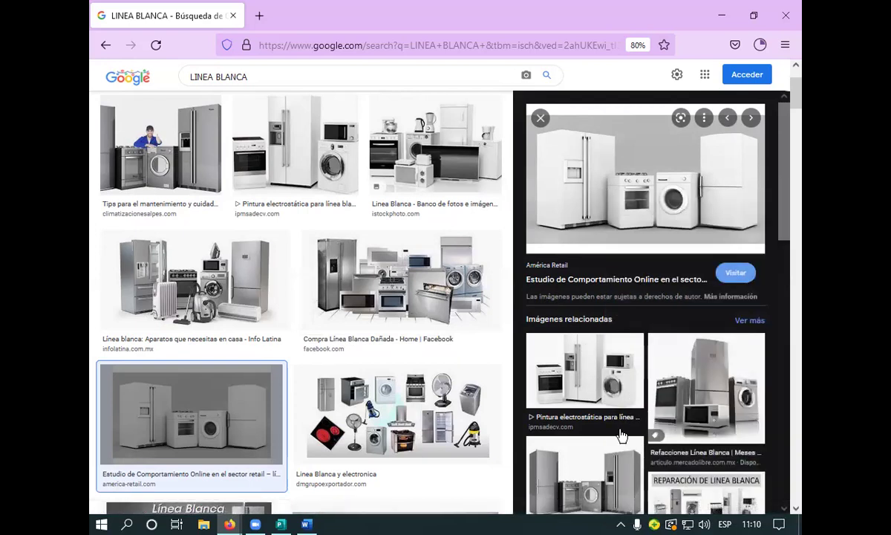
Switch to Word and try to paste the copied appliance image into the blank document.
click(305, 525)
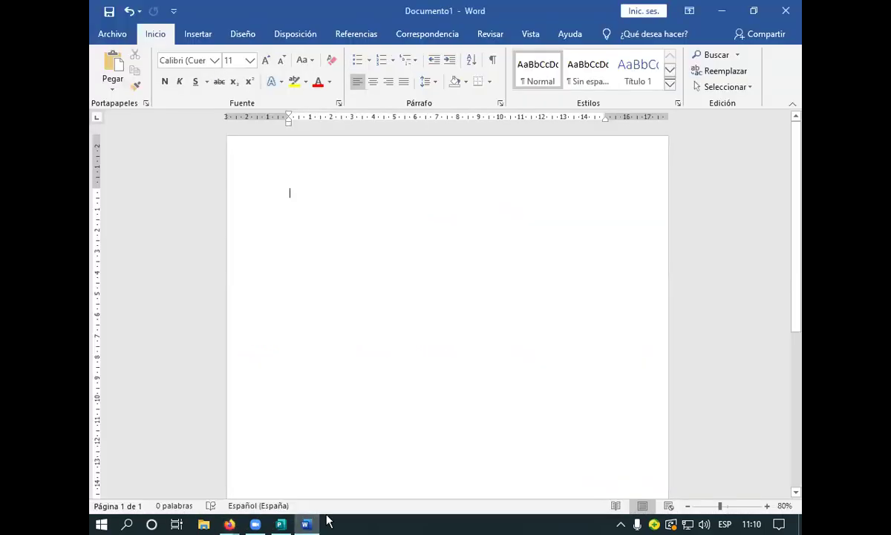
click(114, 64)
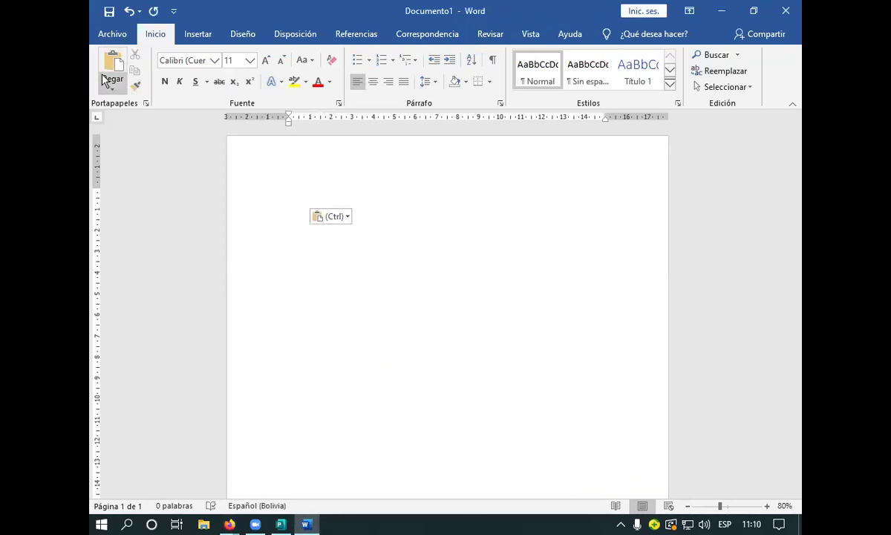
click(120, 67)
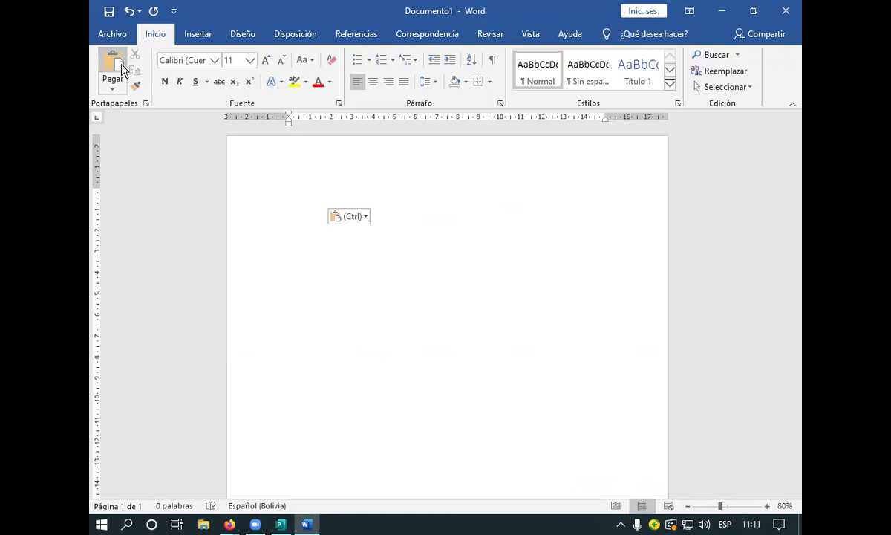
click(122, 65)
click(122, 66)
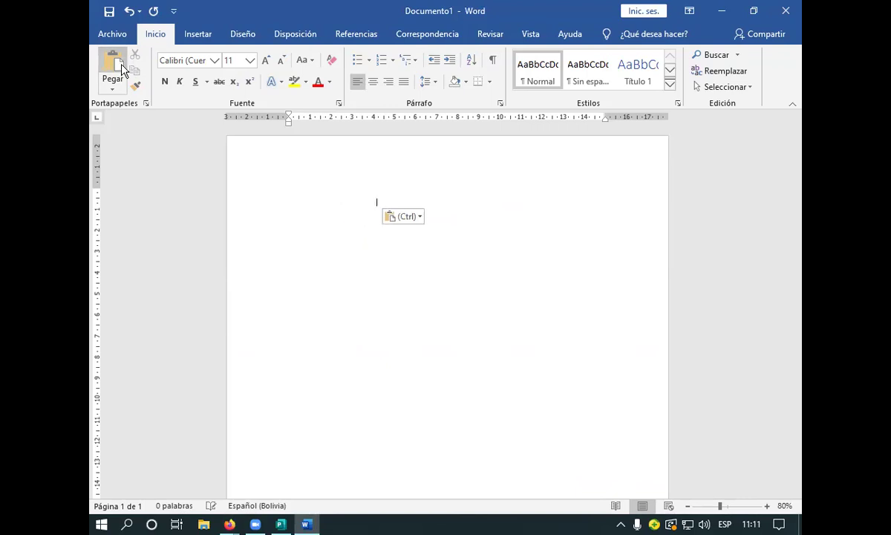
Undo the pastes in the Word document and step back through the earlier edits to the speaker picture.
click(129, 12)
click(129, 12)
click(130, 13)
click(130, 12)
click(126, 13)
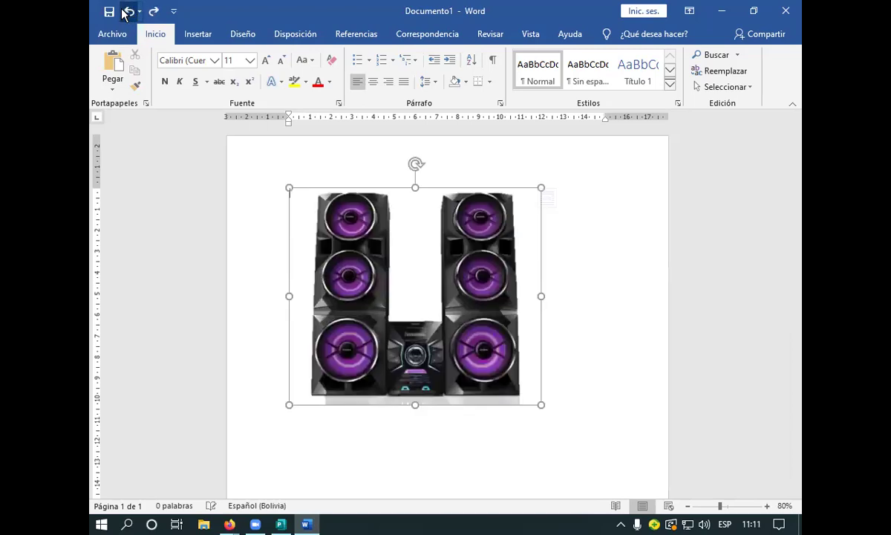
click(124, 13)
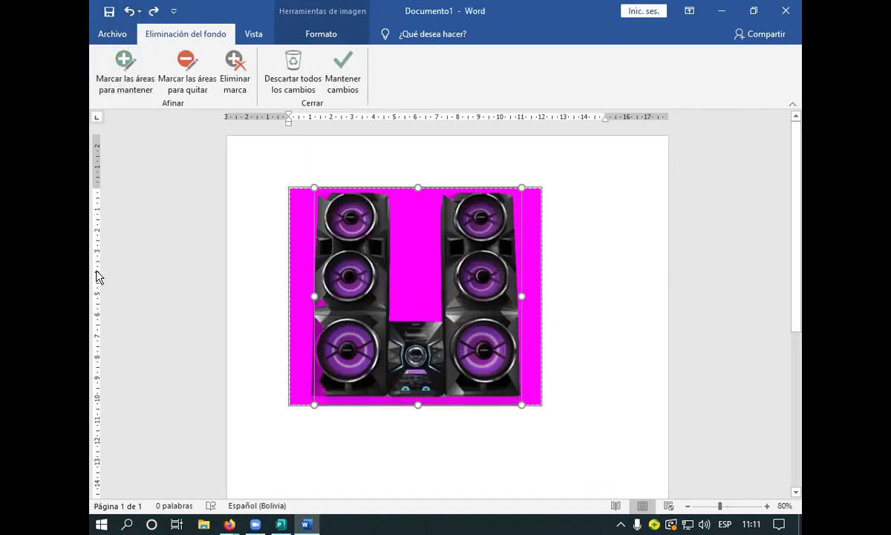
click(132, 13)
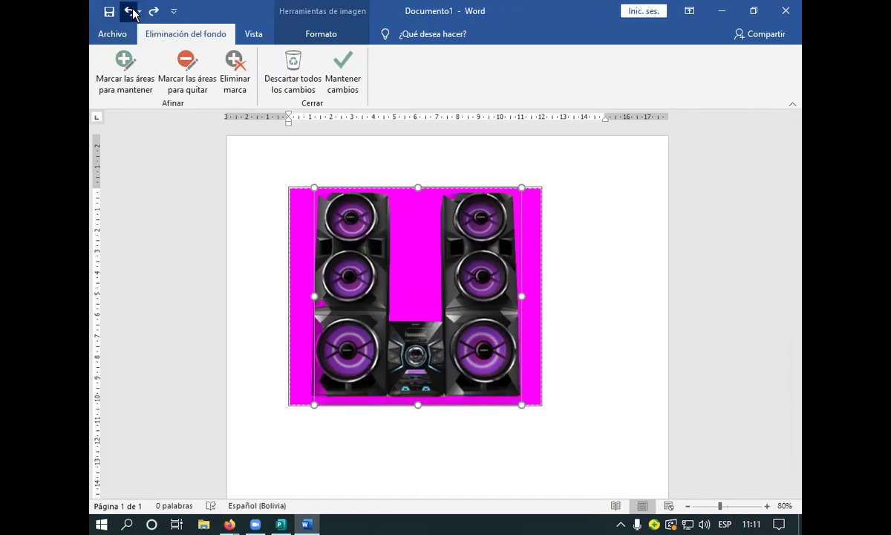
click(147, 405)
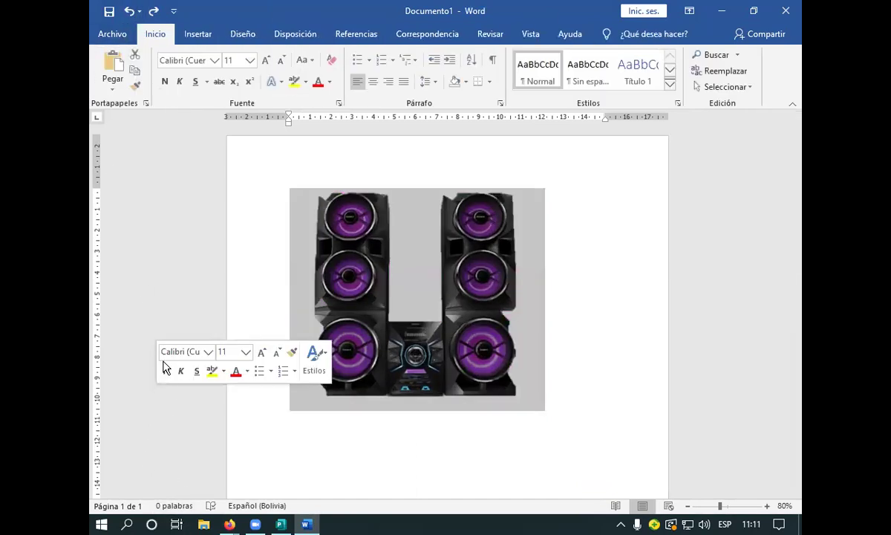
click(127, 12)
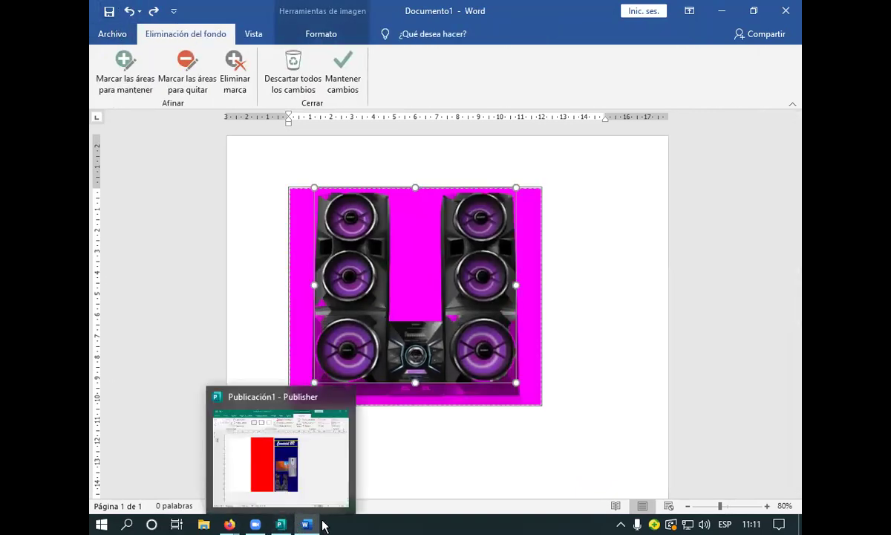
Return to the LINEA BLANCA results in Firefox and copy the previewed white appliances image again.
click(232, 526)
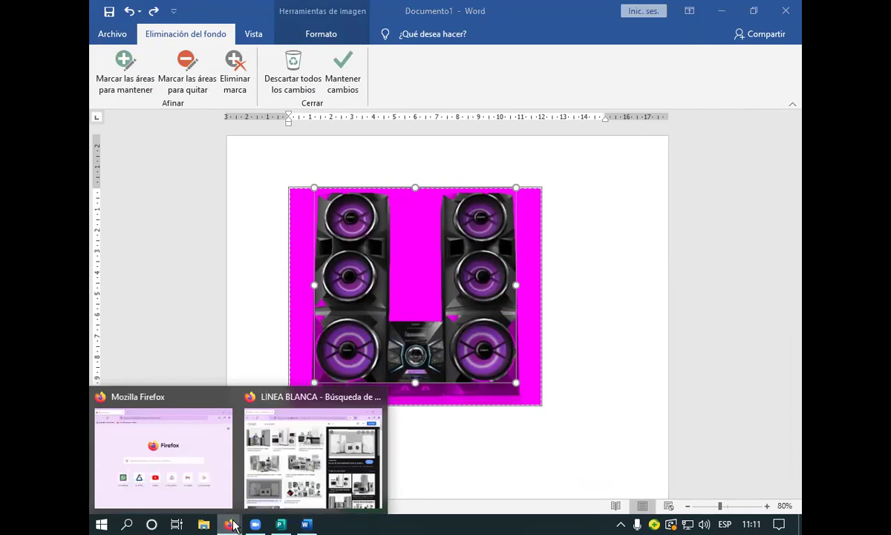
click(284, 424)
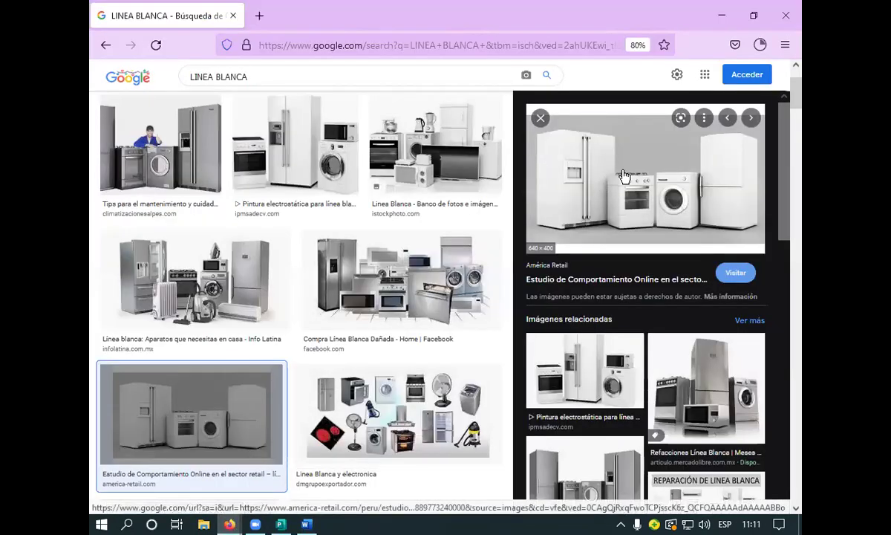
right_click(653, 171)
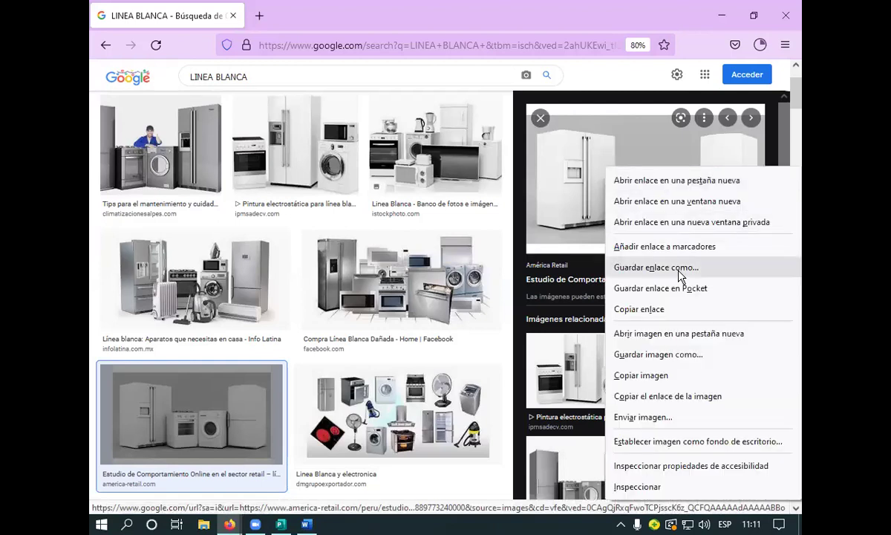
click(672, 375)
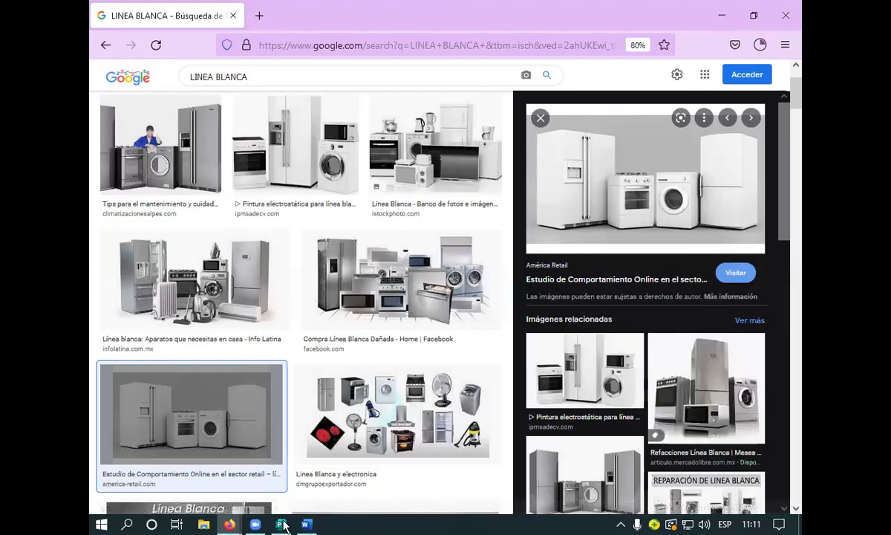
Switch to Publisher, paste the copied white appliances image and move it off to the blue panel's outer side.
mouse_move(280, 526)
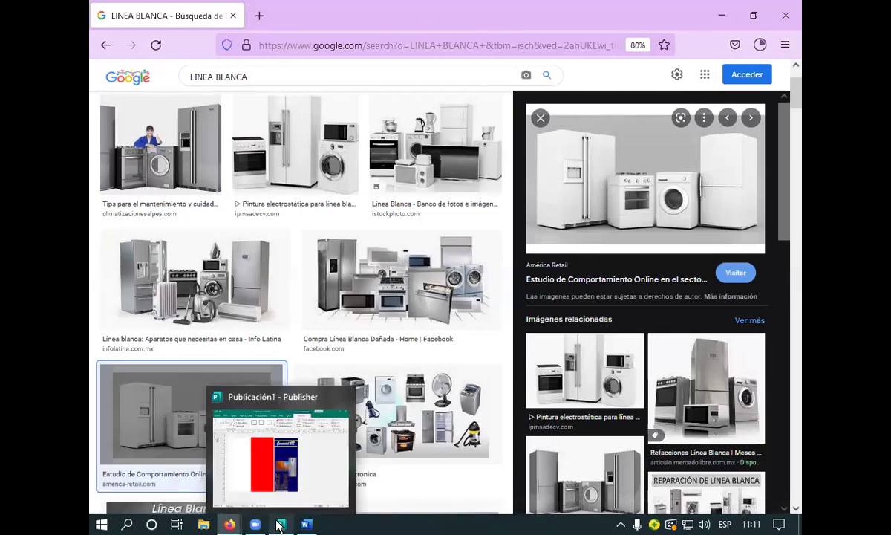
click(267, 492)
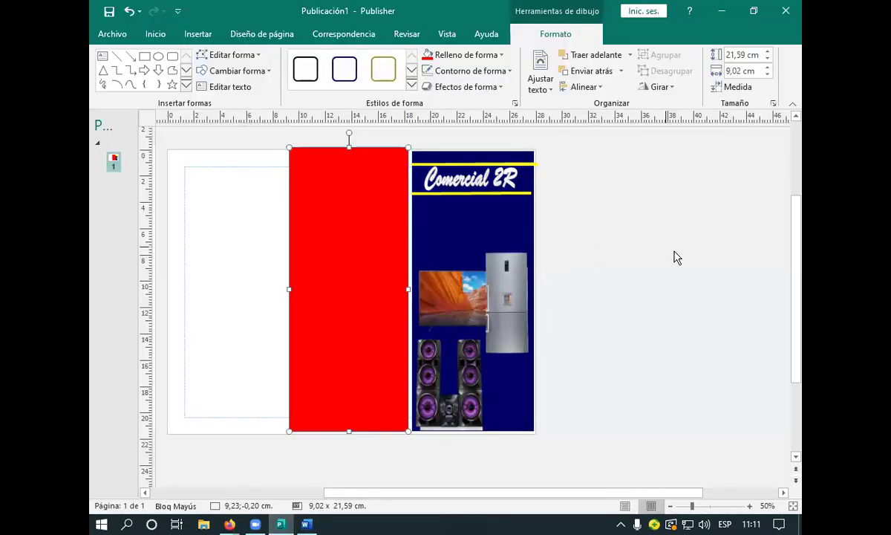
key(Escape)
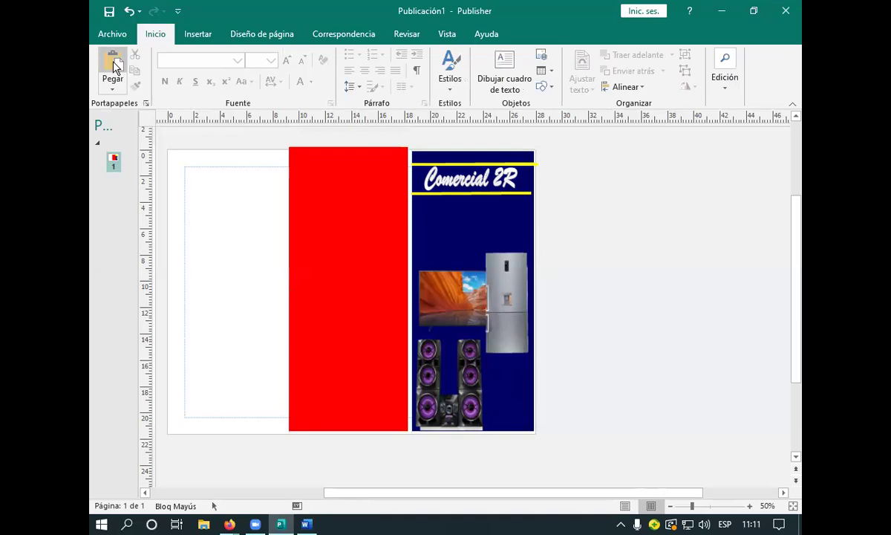
click(113, 63)
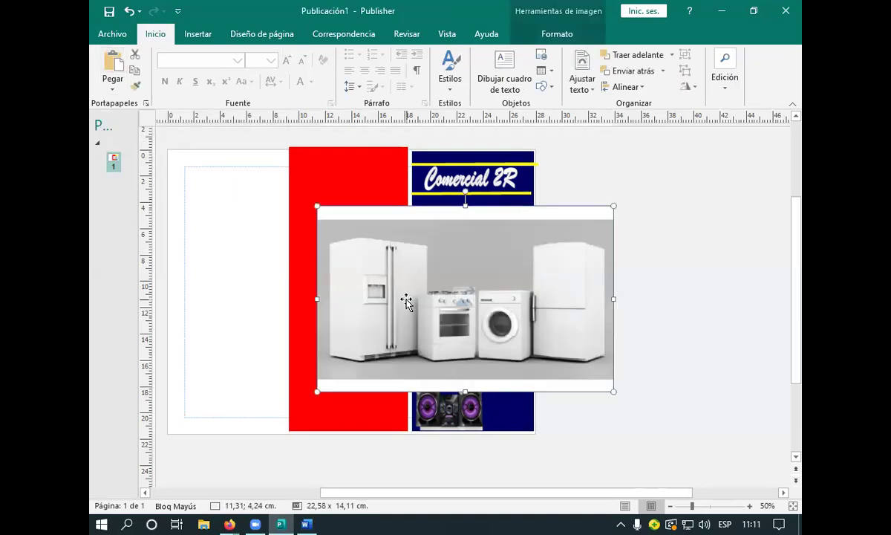
drag(407, 301, 591, 323)
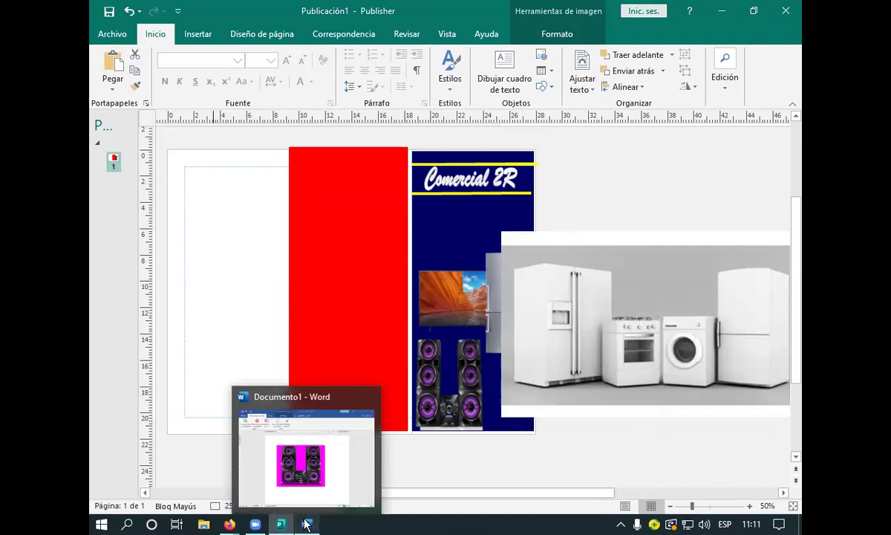
Switch to Word and delete the speaker picture from the document.
click(306, 524)
mouse_move(255, 525)
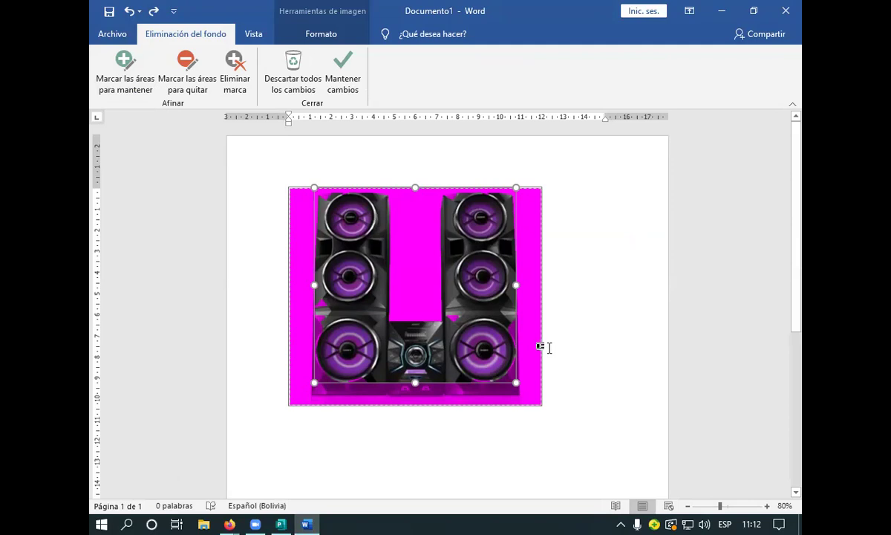
click(419, 255)
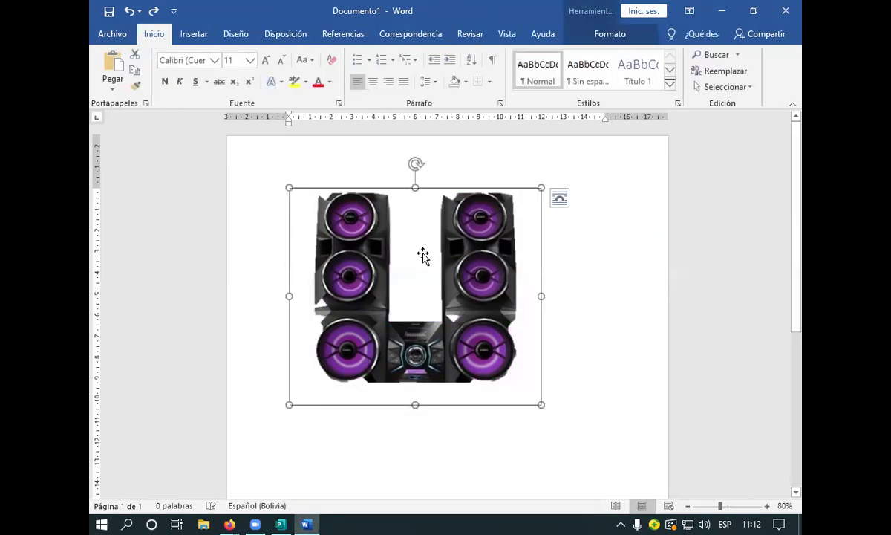
key(Delete)
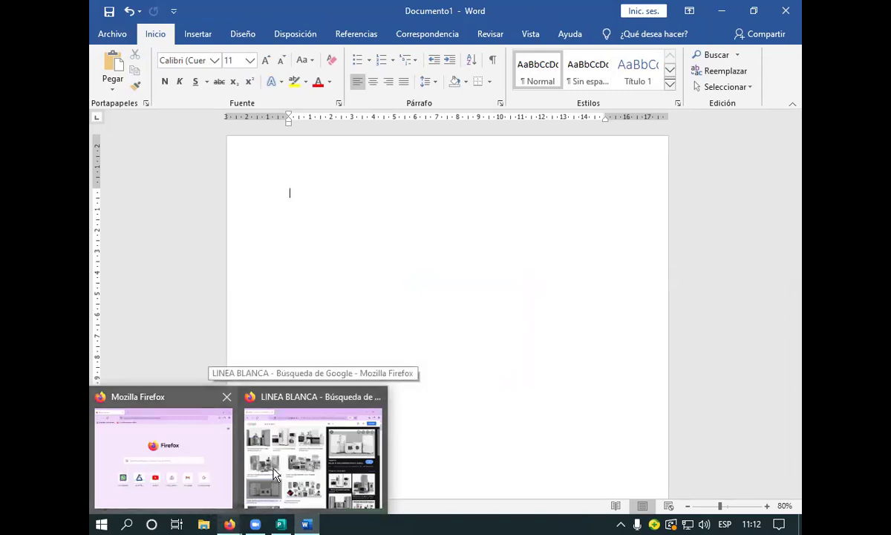
Go back to the LINEA BLANCA results in Firefox and copy the previewed white appliances image.
click(290, 462)
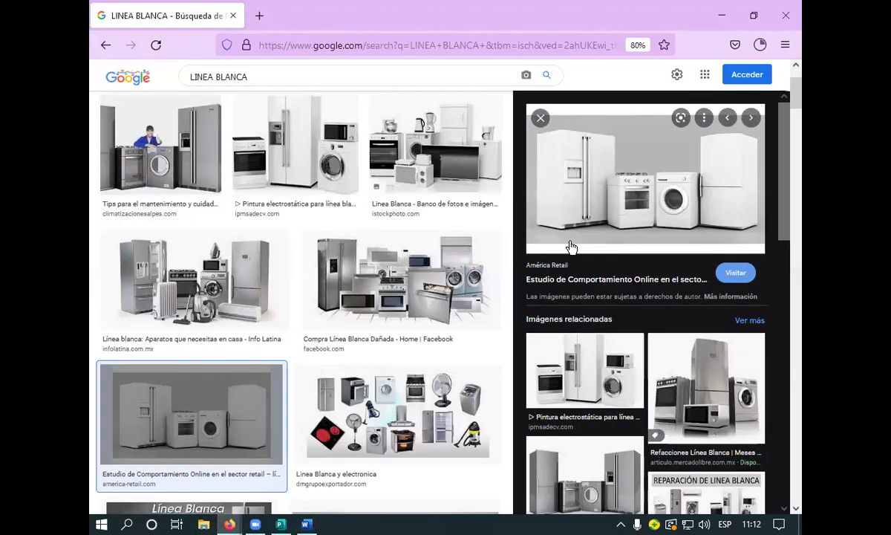
right_click(635, 181)
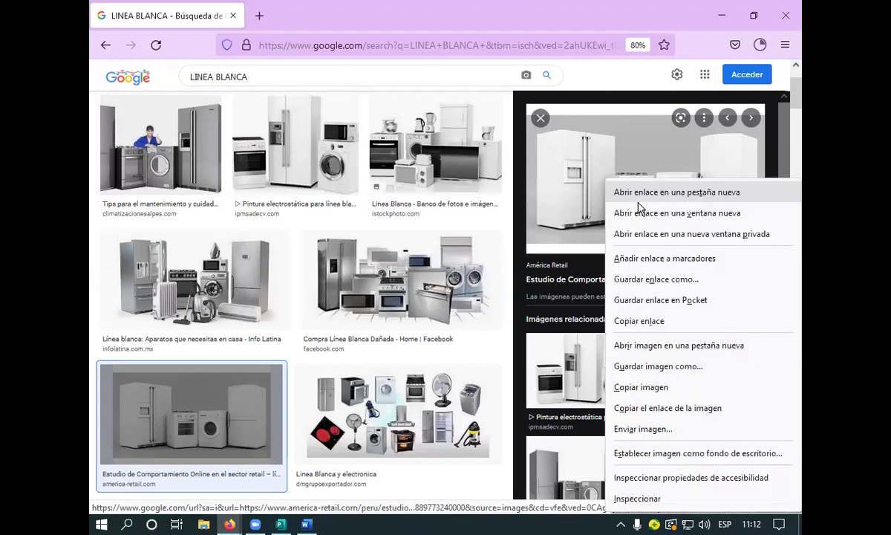
click(641, 387)
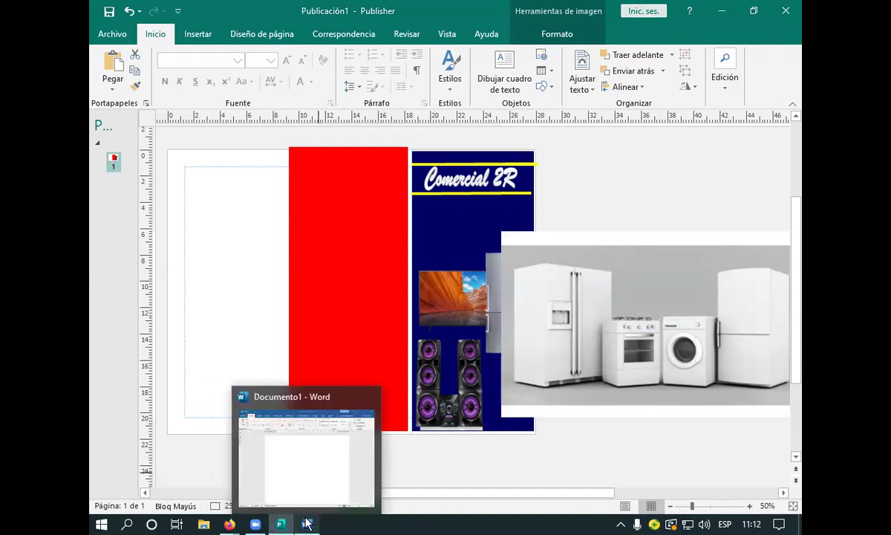
Switch to Word and try to paste the copied image into the blank document, also with Paste Special as HTML format.
click(290, 491)
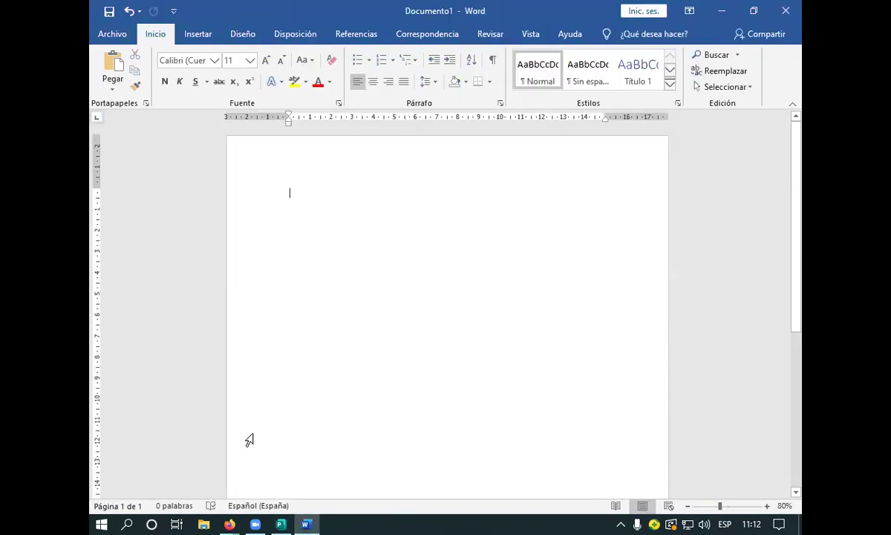
click(113, 66)
click(113, 78)
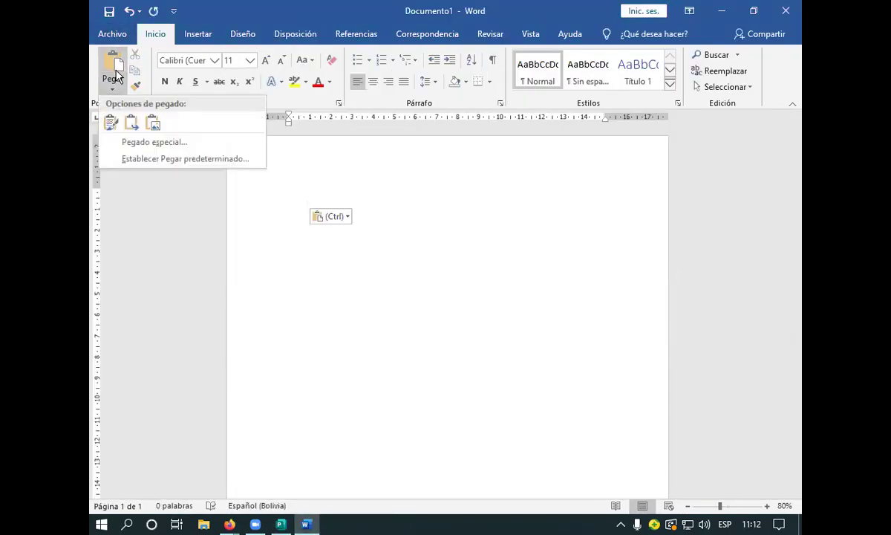
click(153, 141)
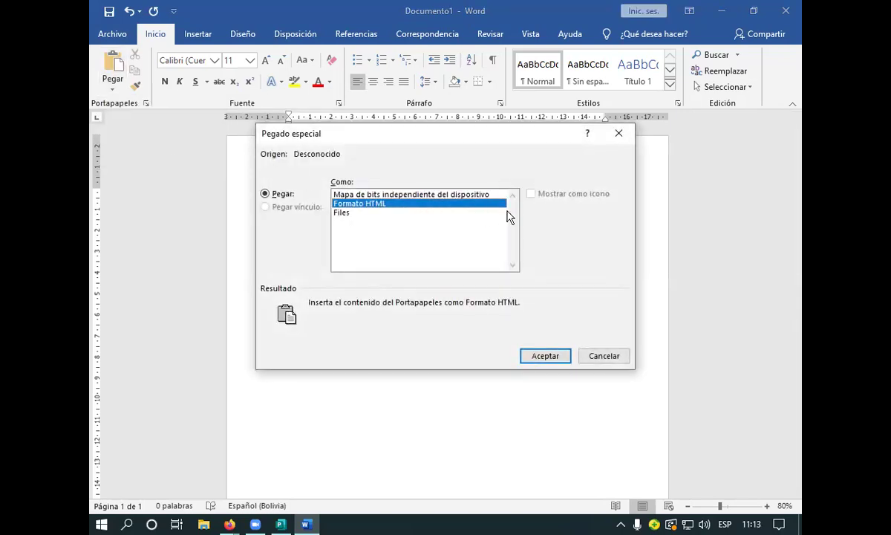
click(549, 356)
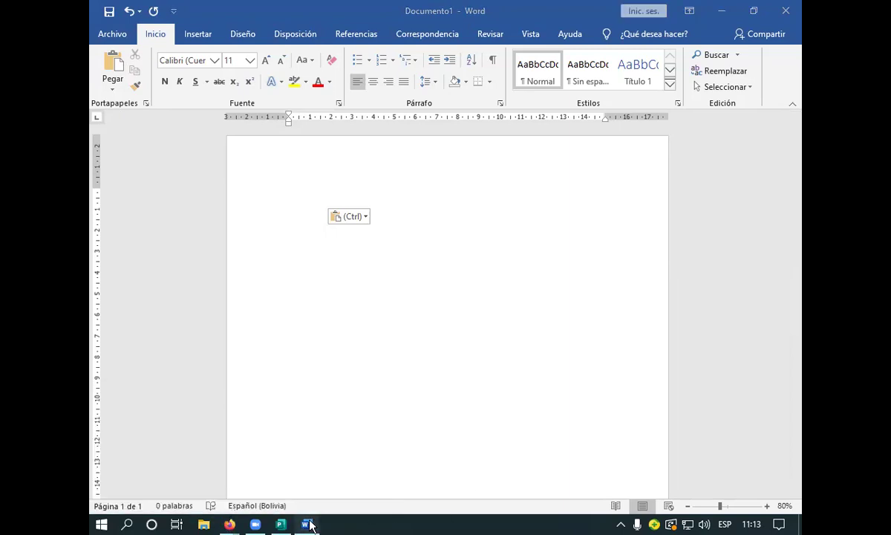
click(229, 524)
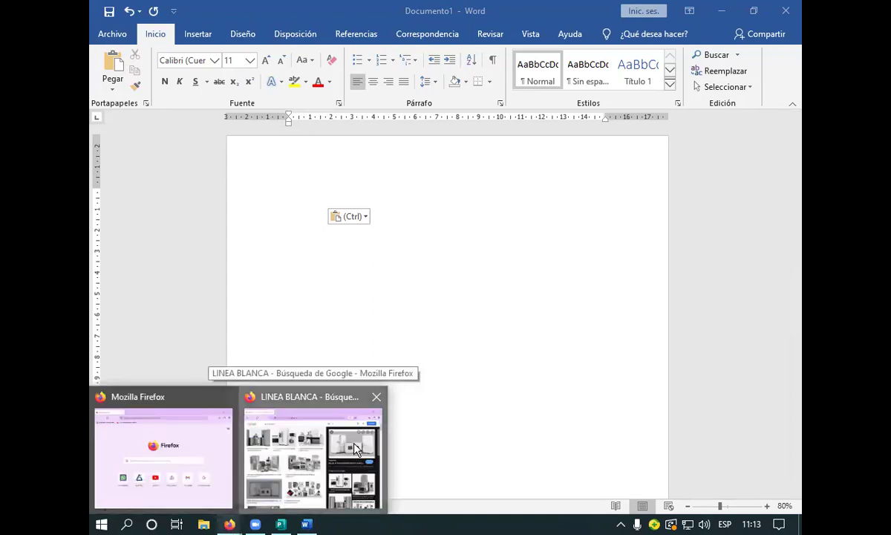
click(355, 448)
right_click(678, 178)
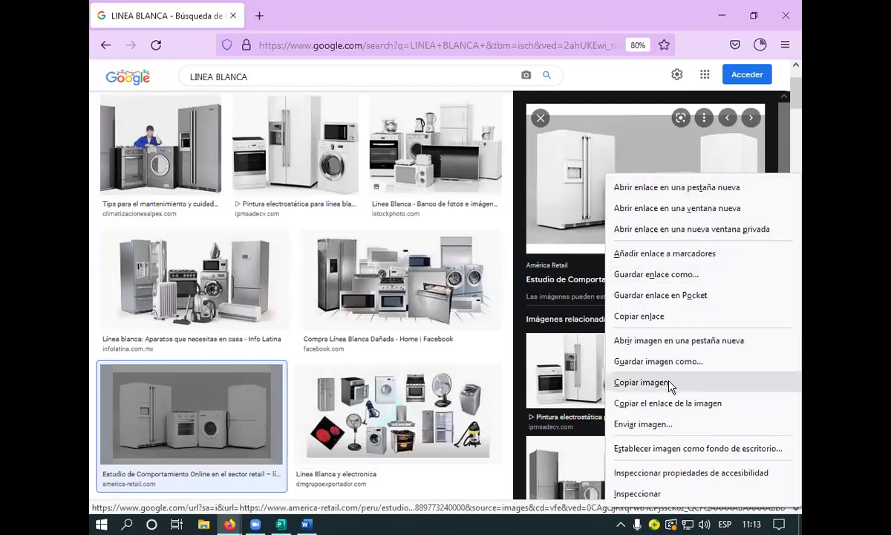
click(649, 427)
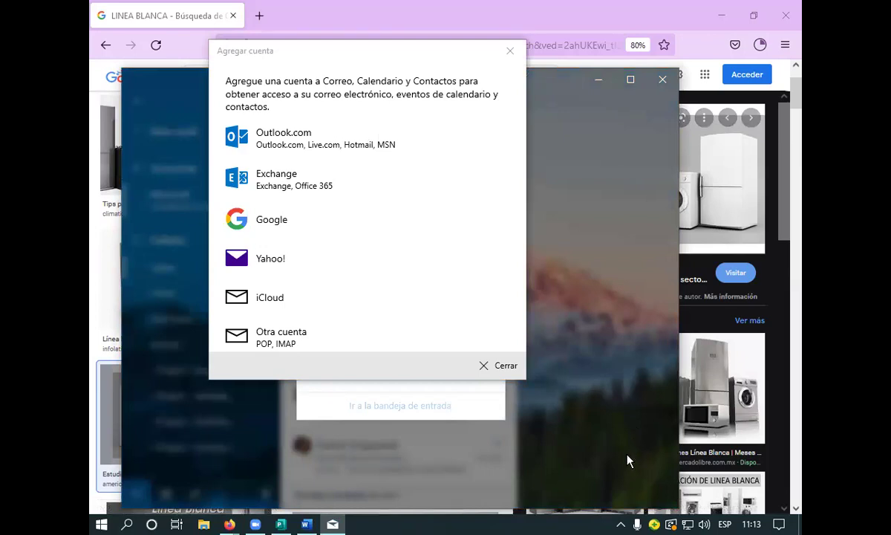
click(511, 51)
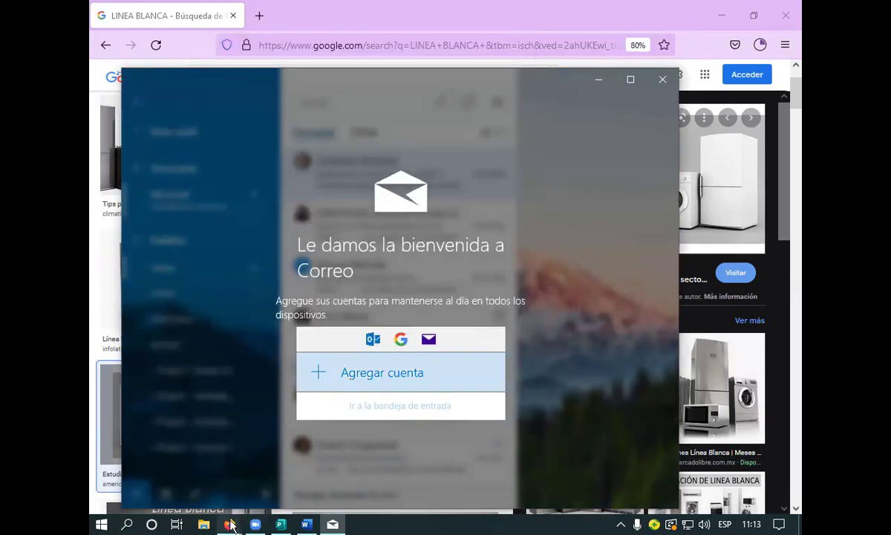
click(227, 525)
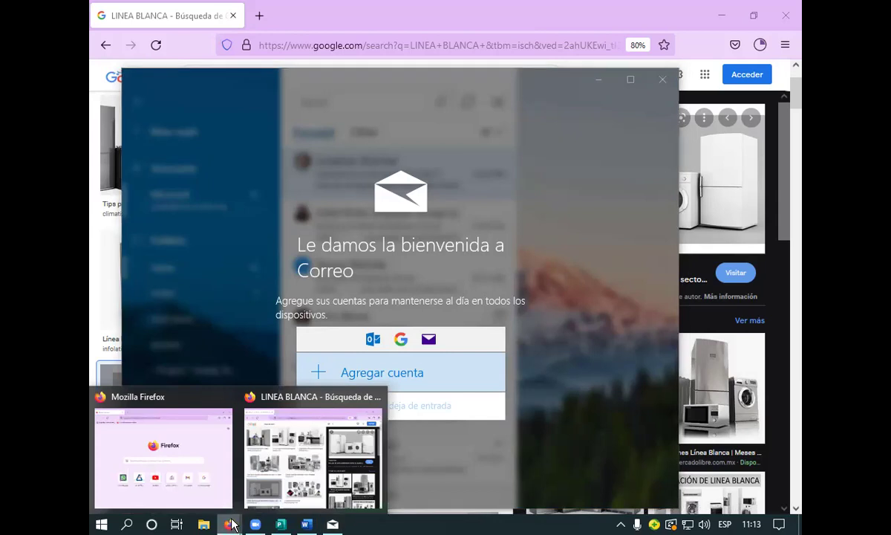
click(663, 79)
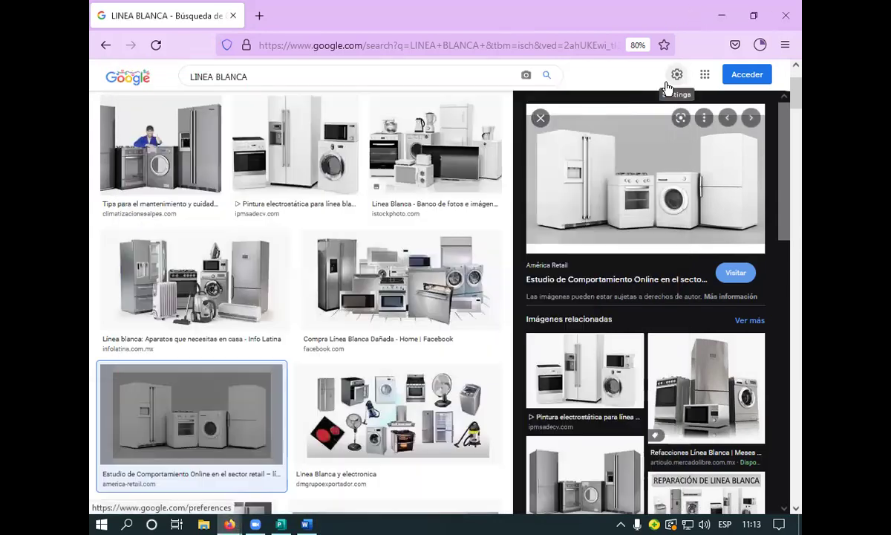
click(676, 173)
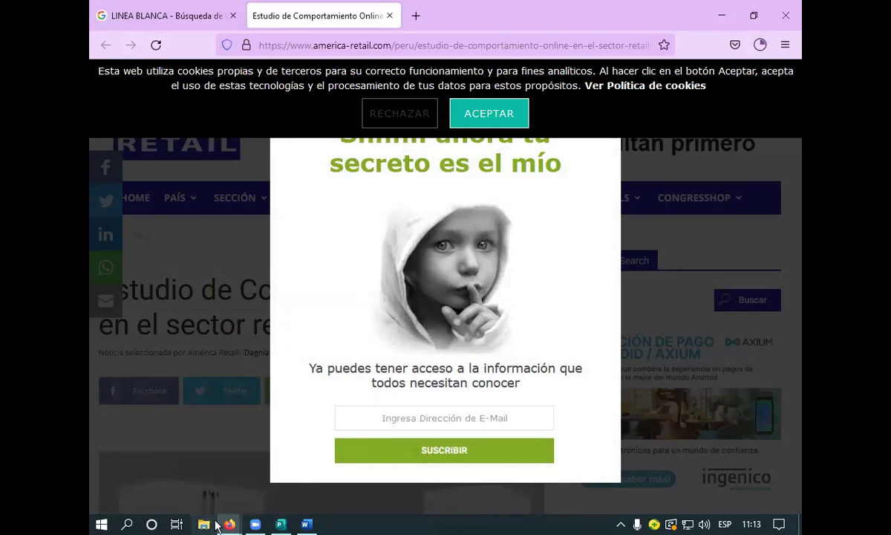
mouse_move(222, 525)
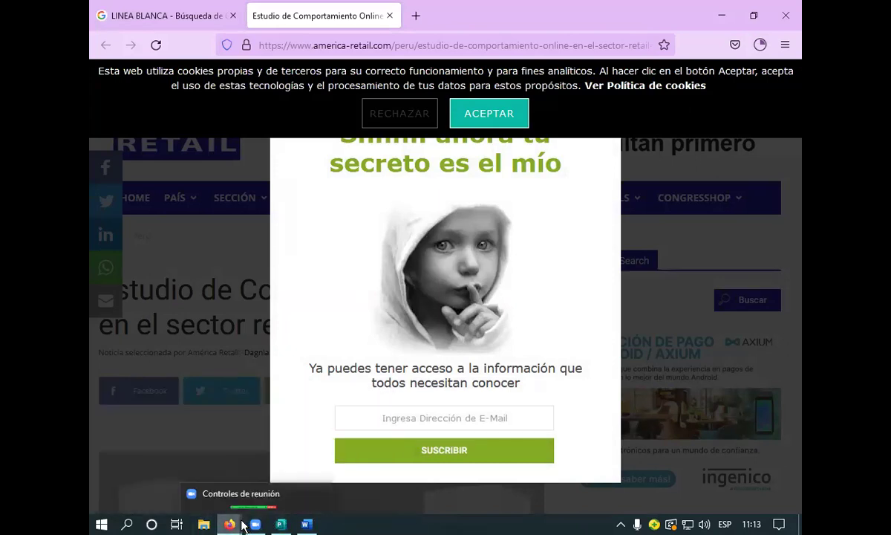
click(223, 525)
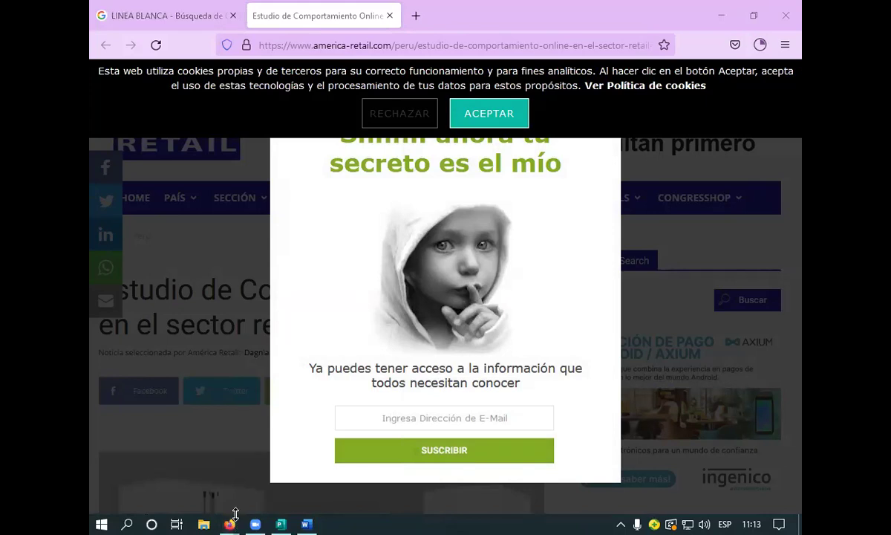
click(386, 19)
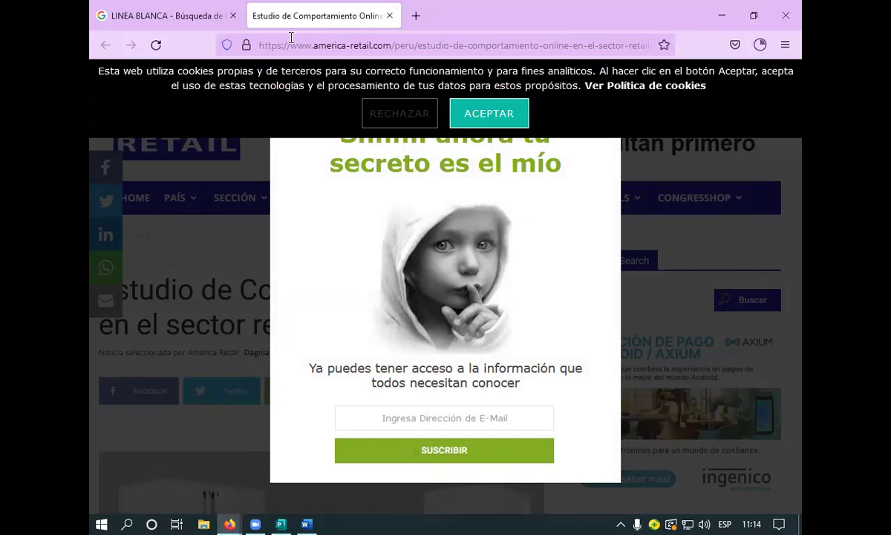
click(388, 16)
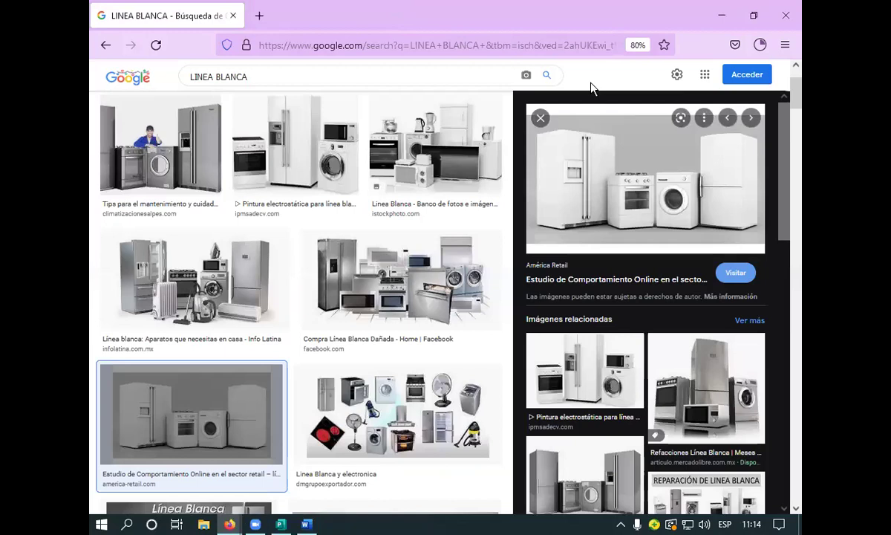
Copy the previewed white appliances image once more and try to paste it into the Word document.
right_click(607, 169)
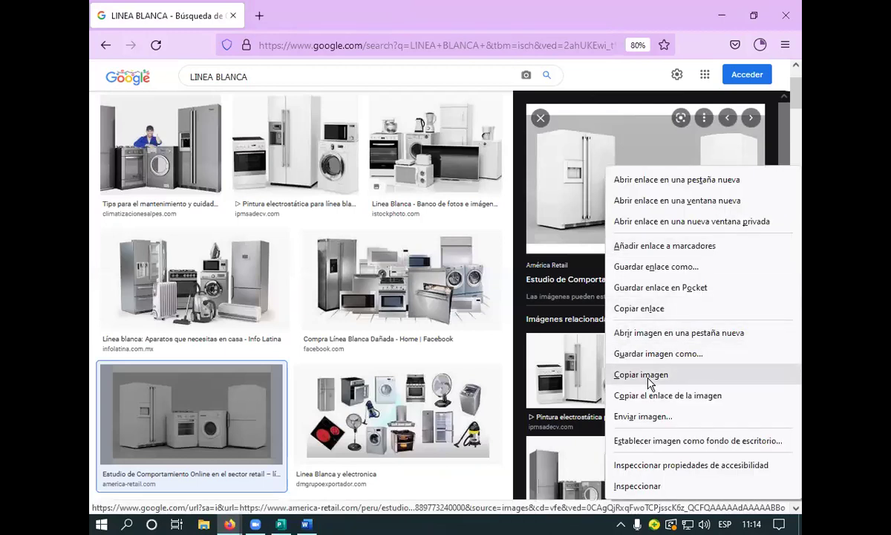
click(640, 375)
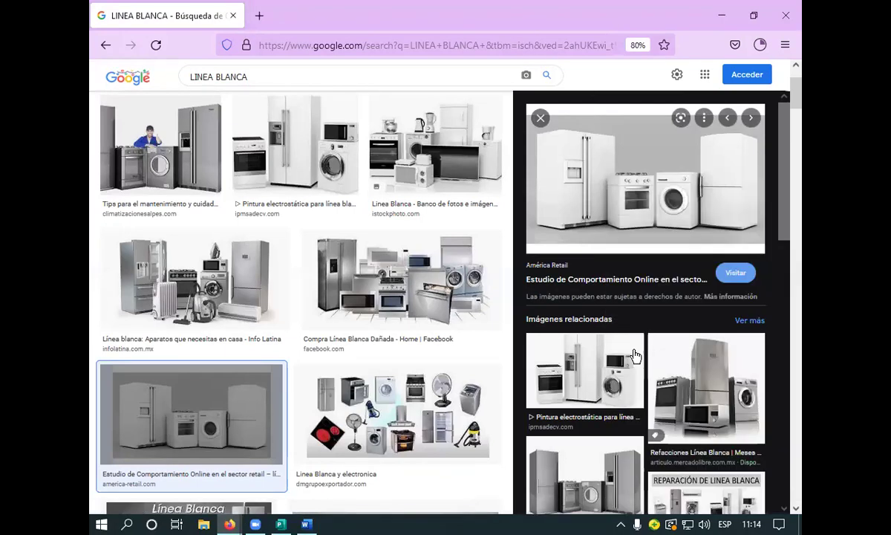
click(306, 524)
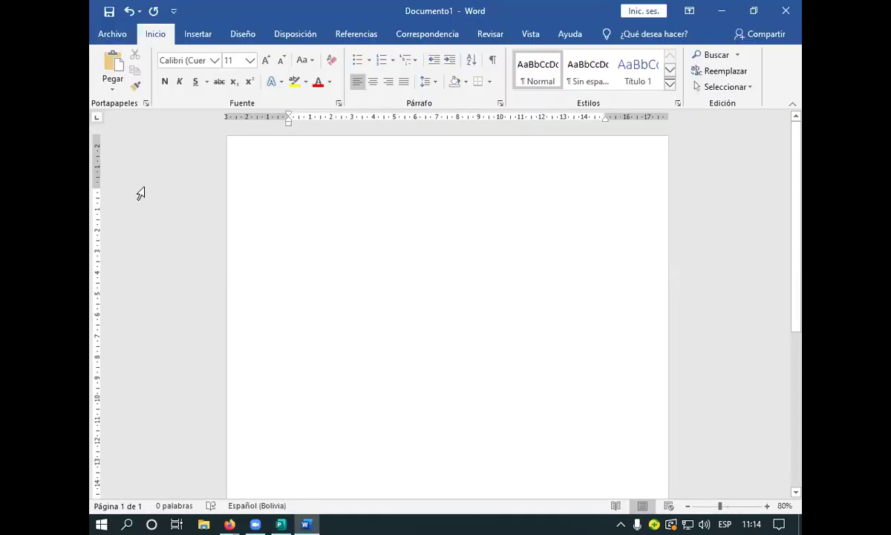
click(115, 63)
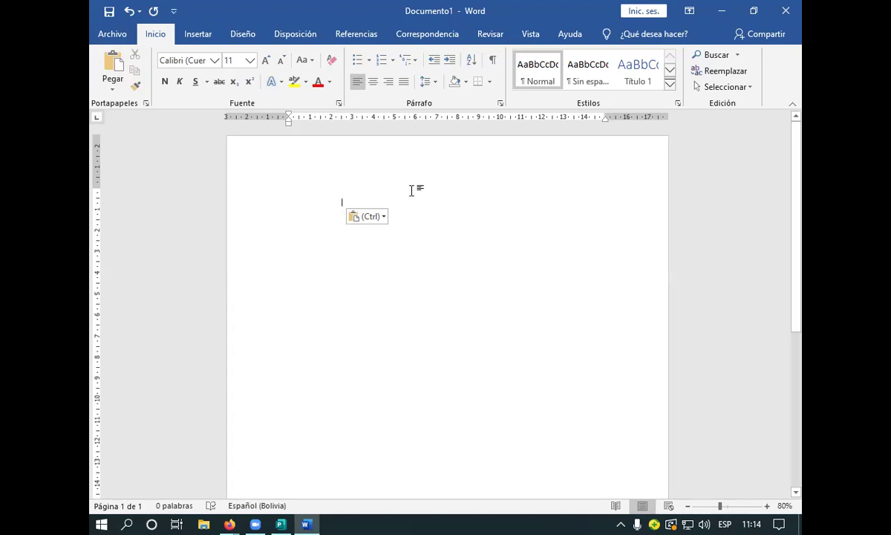
Copy the Tecnicos 24/7 appliances image from the LINEA BLANCA results in Firefox and paste it into the Word document.
click(231, 524)
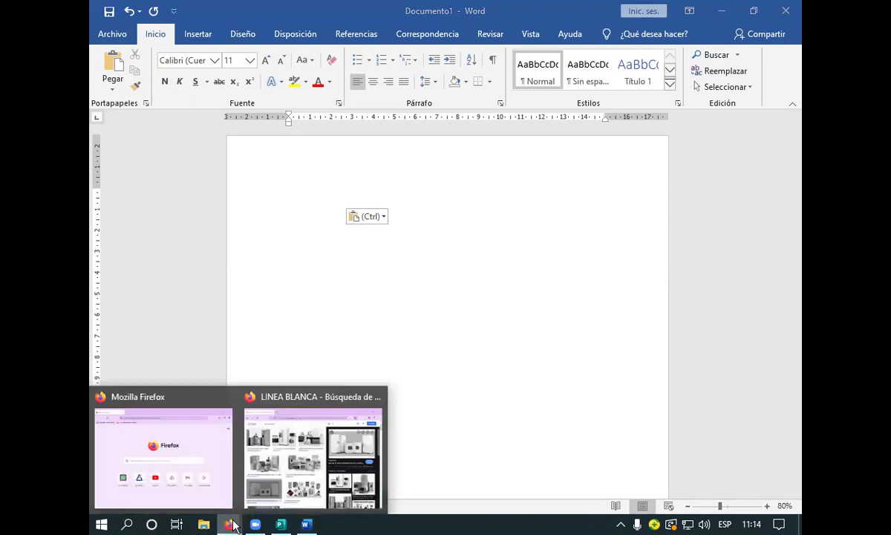
click(252, 464)
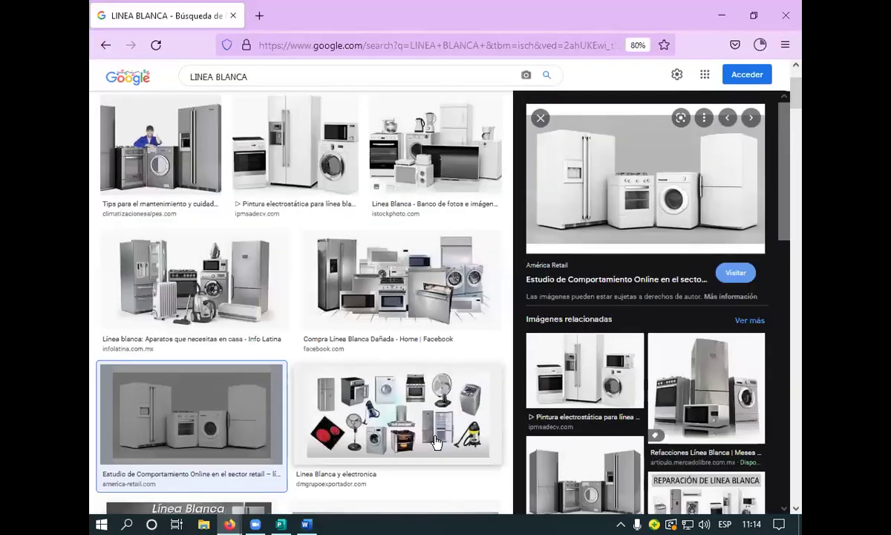
scroll(424, 399, down, 3)
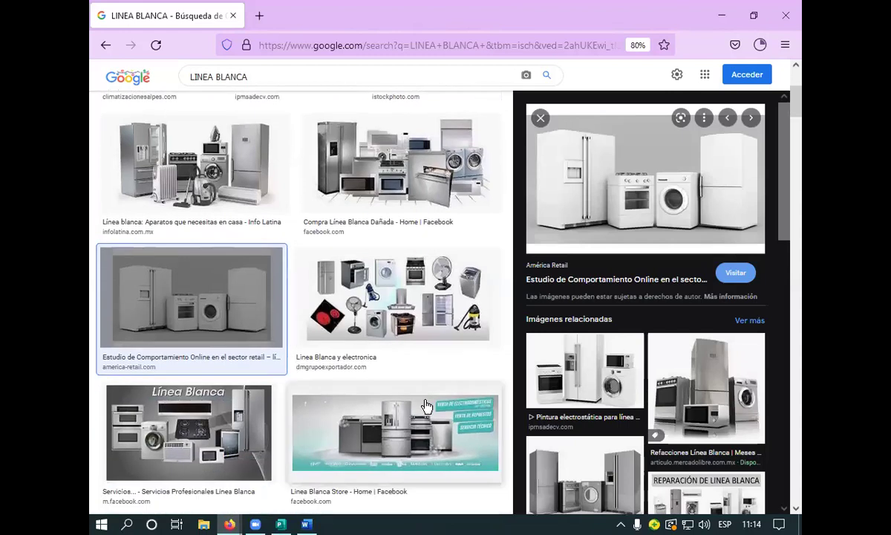
scroll(426, 406, down, 3)
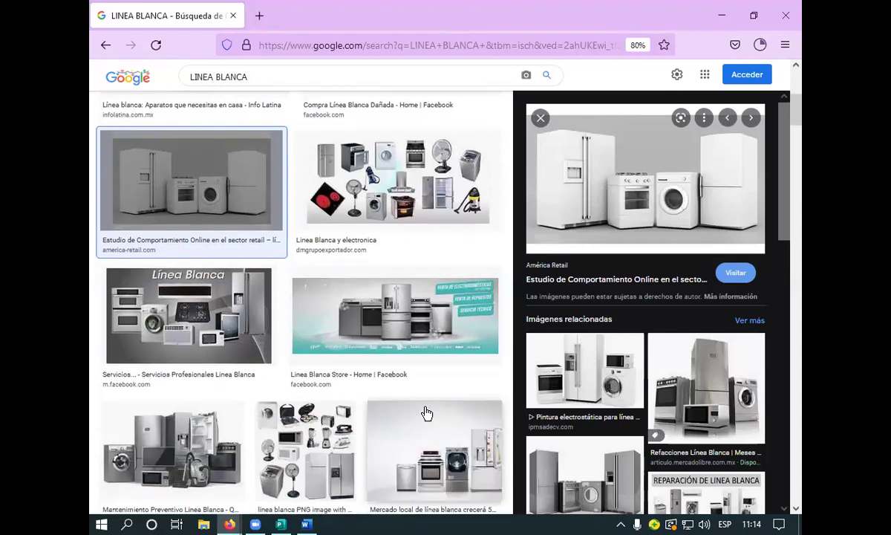
scroll(427, 413, down, 7)
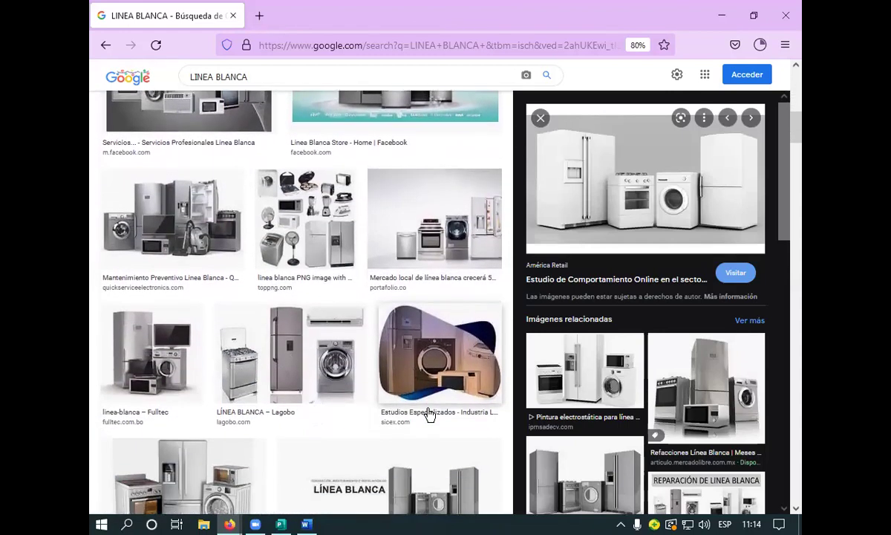
scroll(429, 412, down, 1)
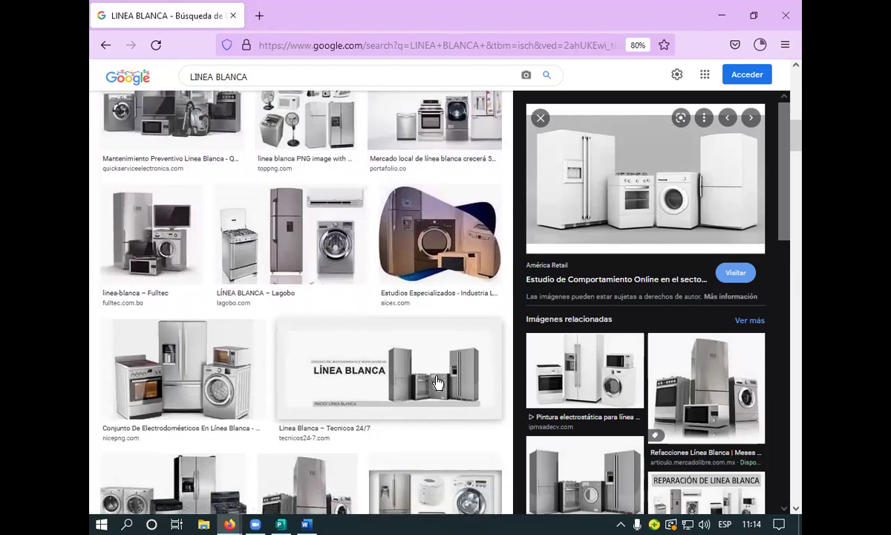
click(439, 382)
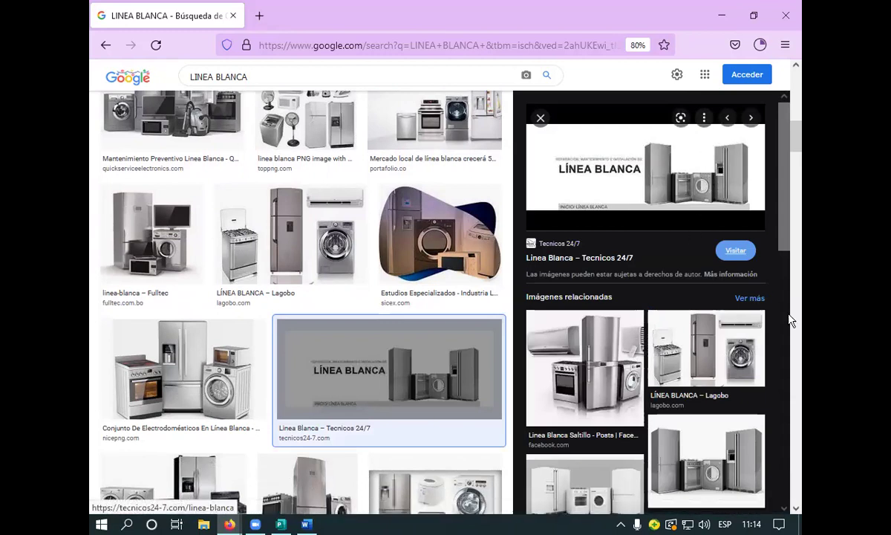
right_click(698, 149)
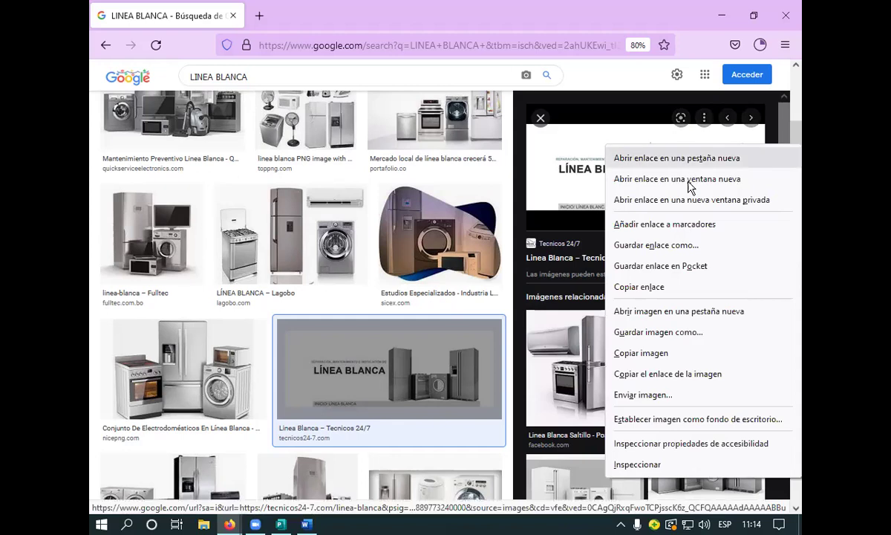
click(669, 355)
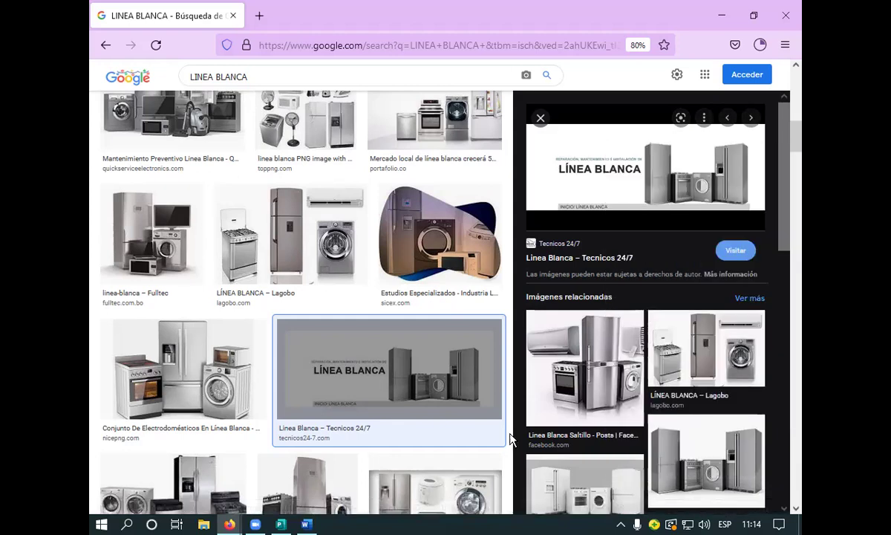
click(311, 525)
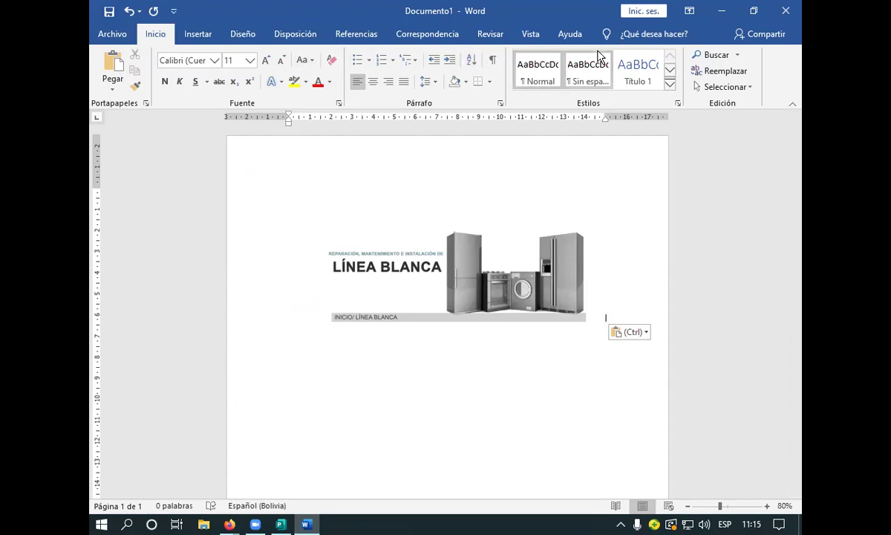
Start background removal on the pasted LÍNEA BLANCA picture.
click(197, 36)
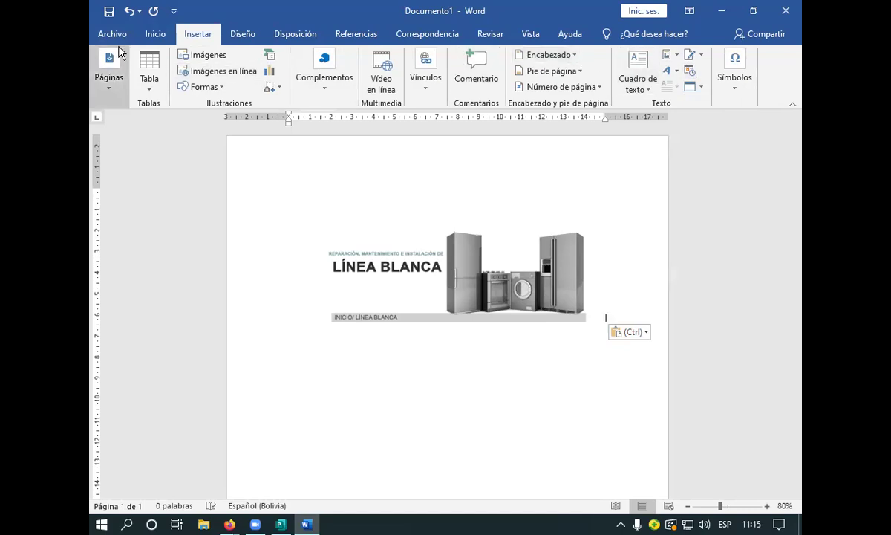
click(153, 37)
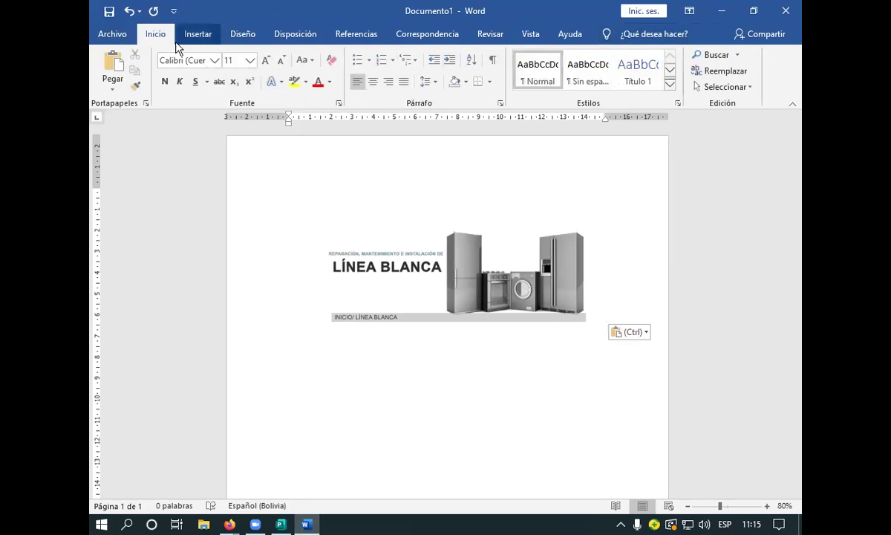
click(201, 34)
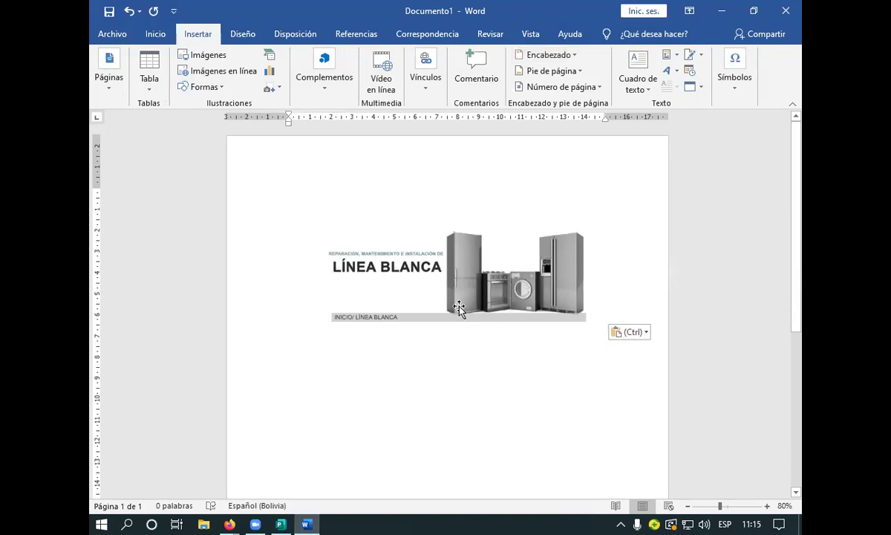
click(479, 279)
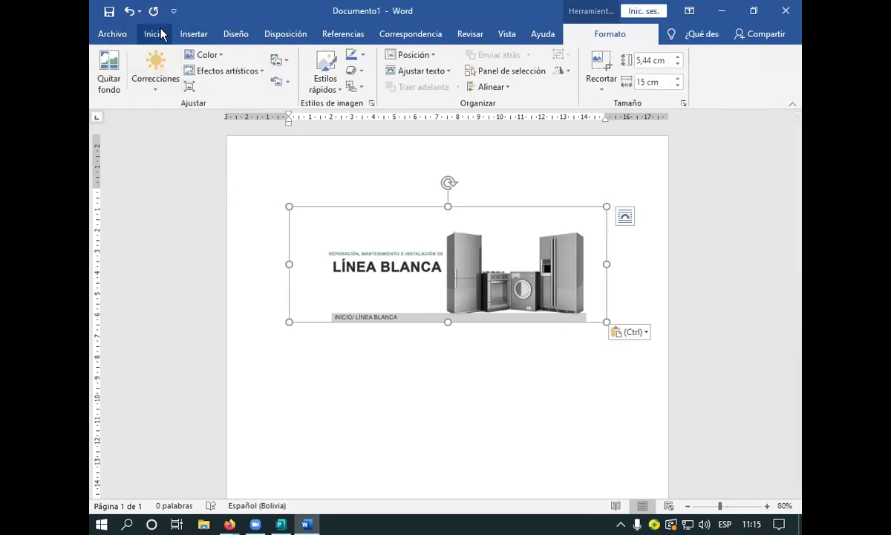
click(194, 33)
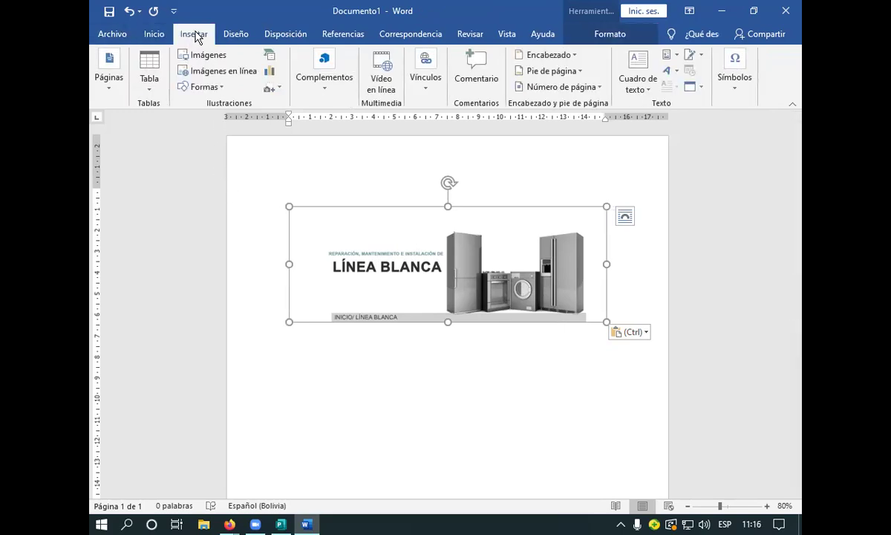
click(614, 33)
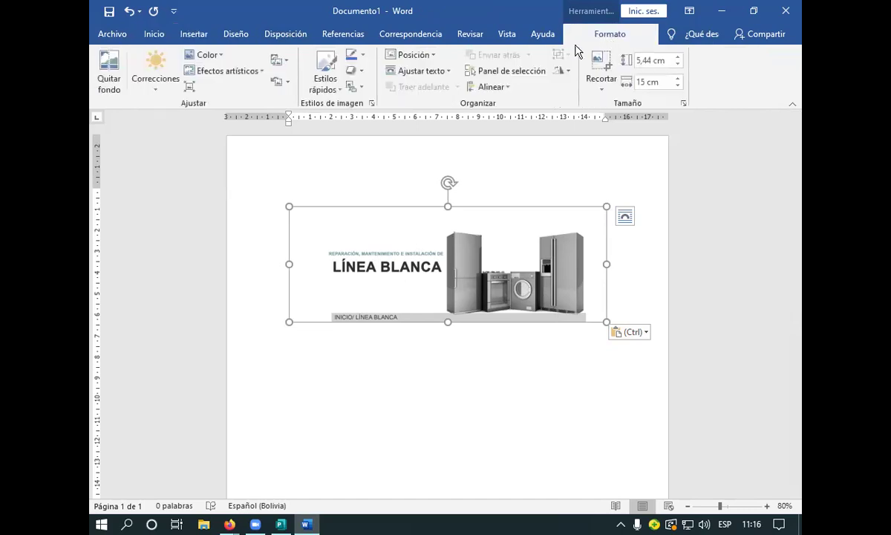
click(103, 67)
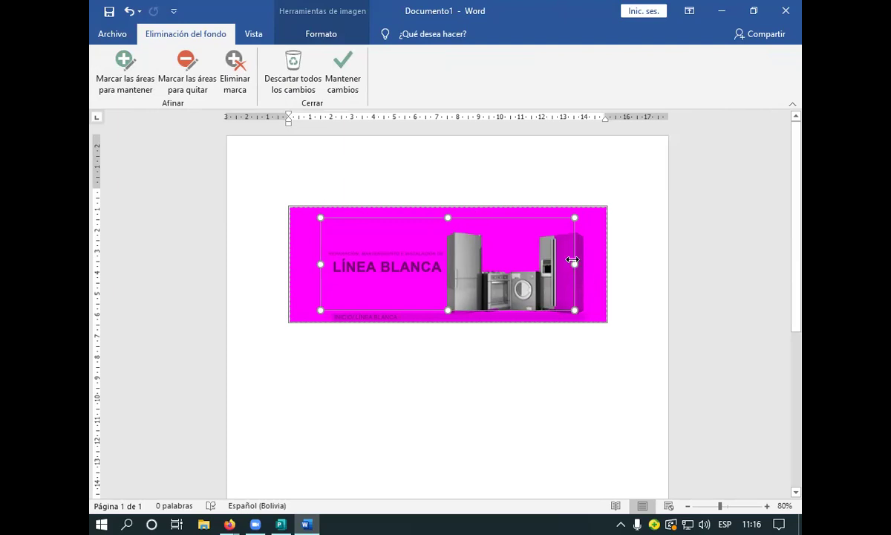
Fit the background-removal area tightly around the appliances, leaving out the lettering and the grey base strip, and keep the changes.
drag(573, 262, 585, 264)
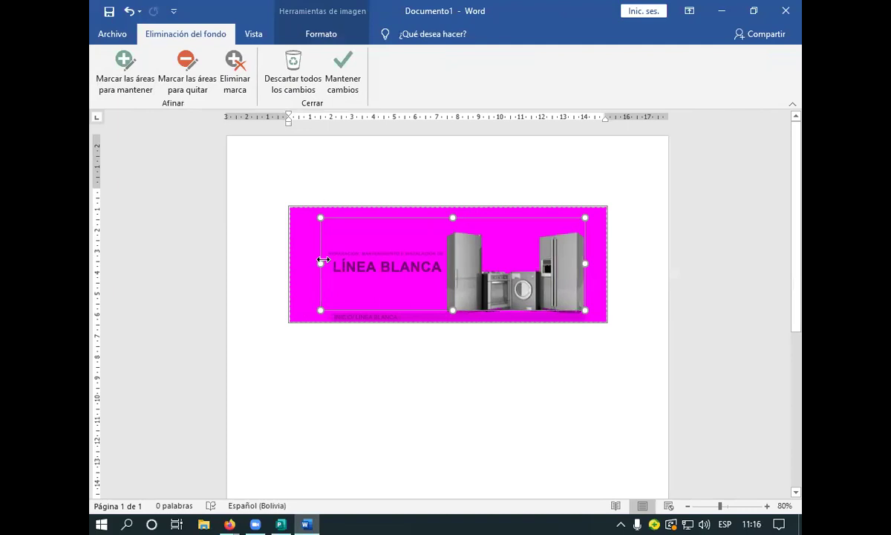
drag(321, 261, 442, 274)
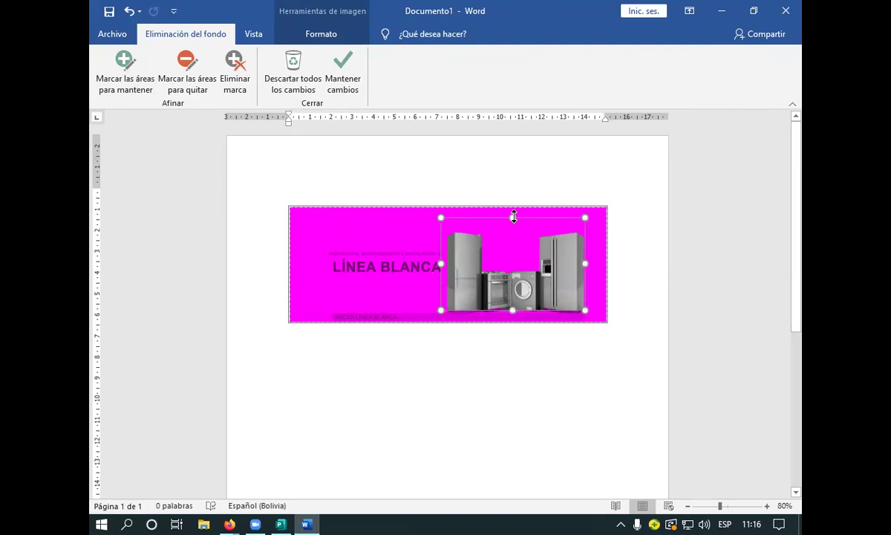
drag(513, 214, 513, 208)
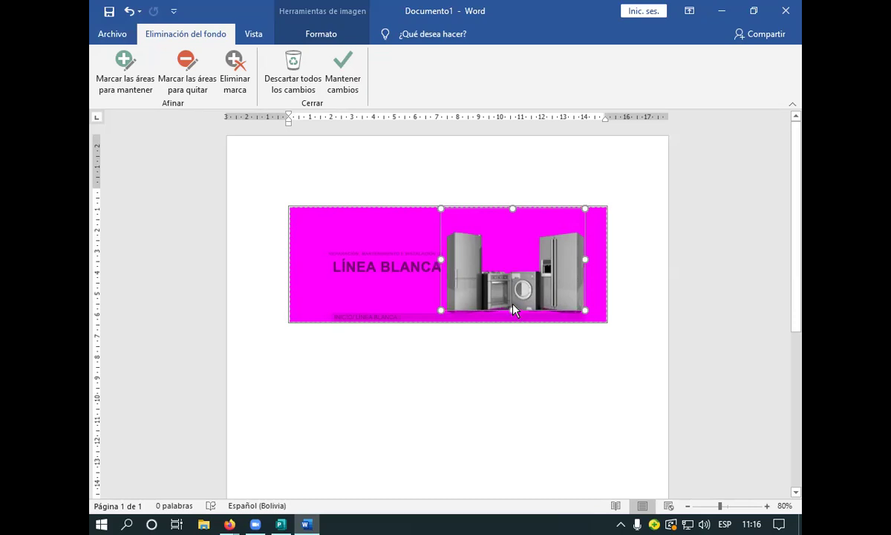
drag(513, 307, 532, 322)
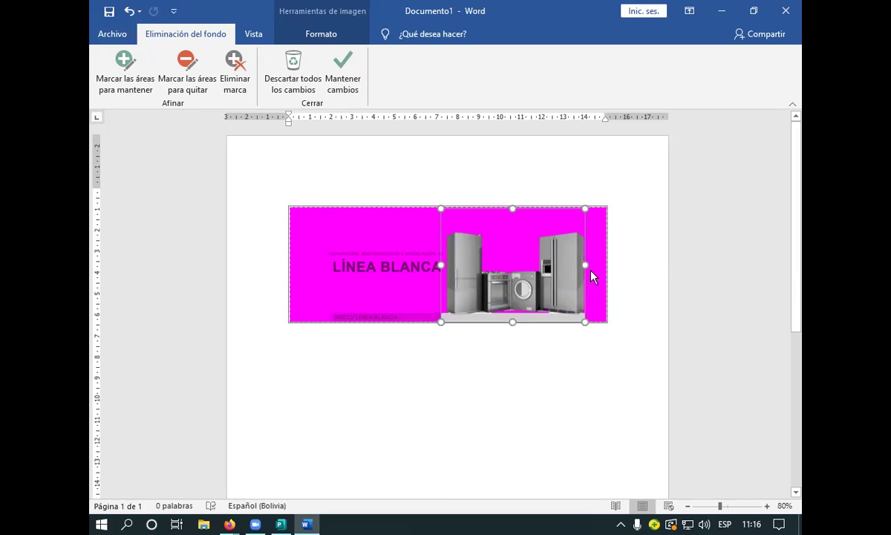
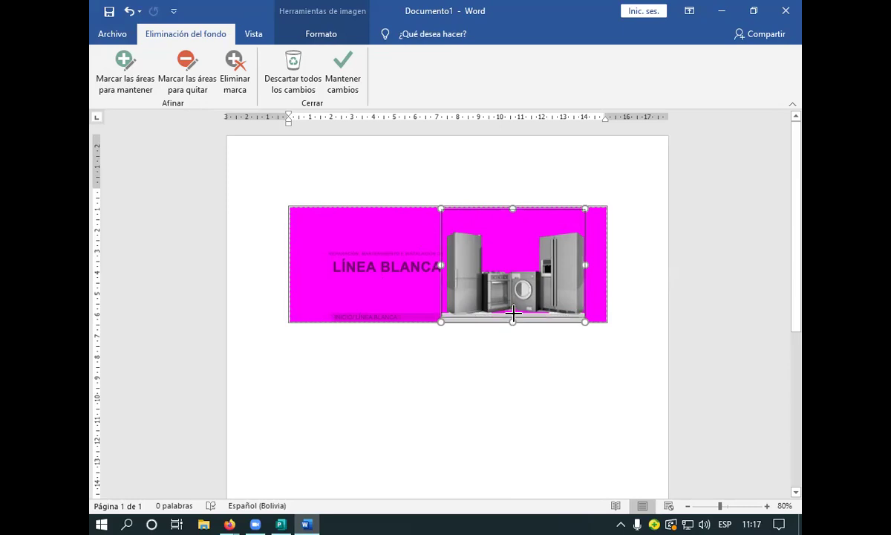
drag(514, 320, 513, 312)
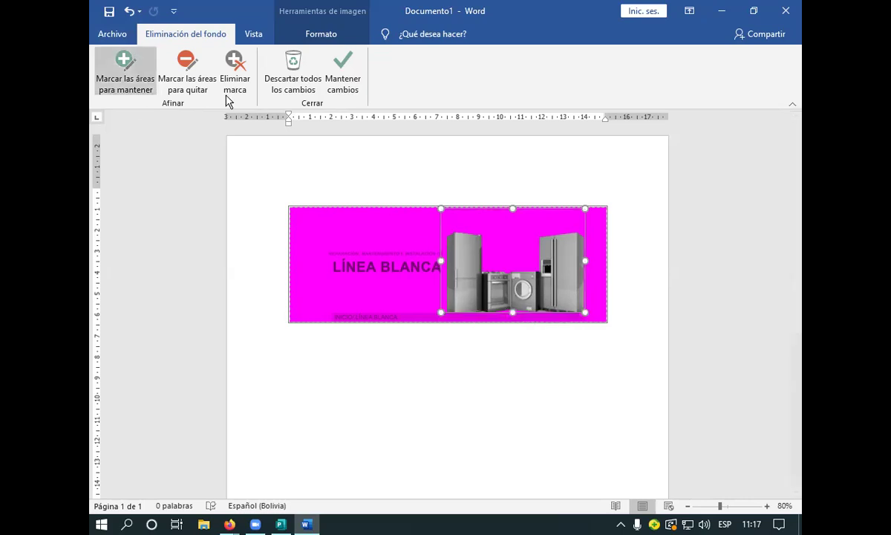
click(344, 67)
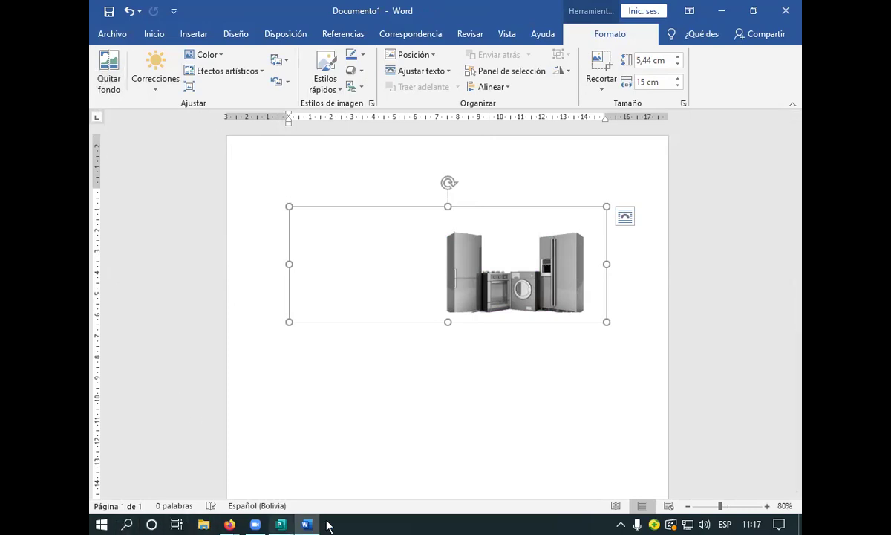
Switch to Publisher and delete the large white appliances picture that overlaps the blue panel.
mouse_move(281, 524)
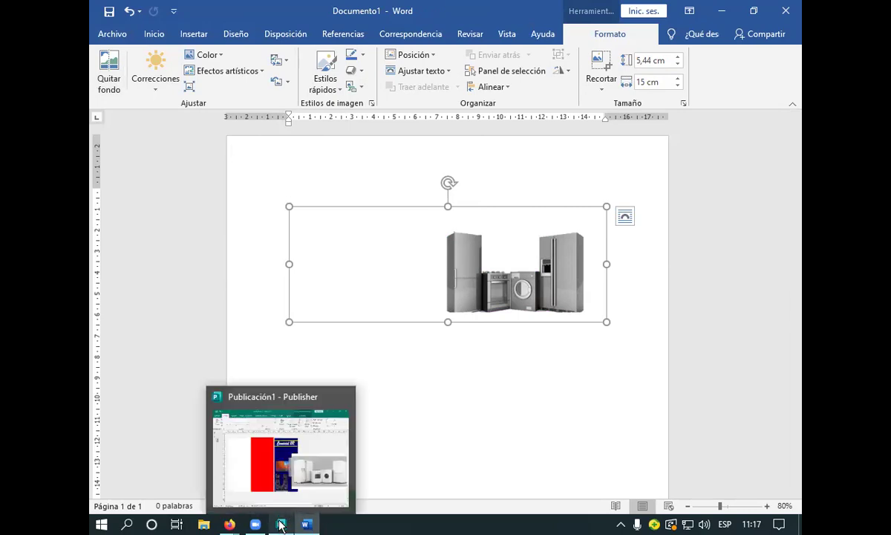
click(267, 412)
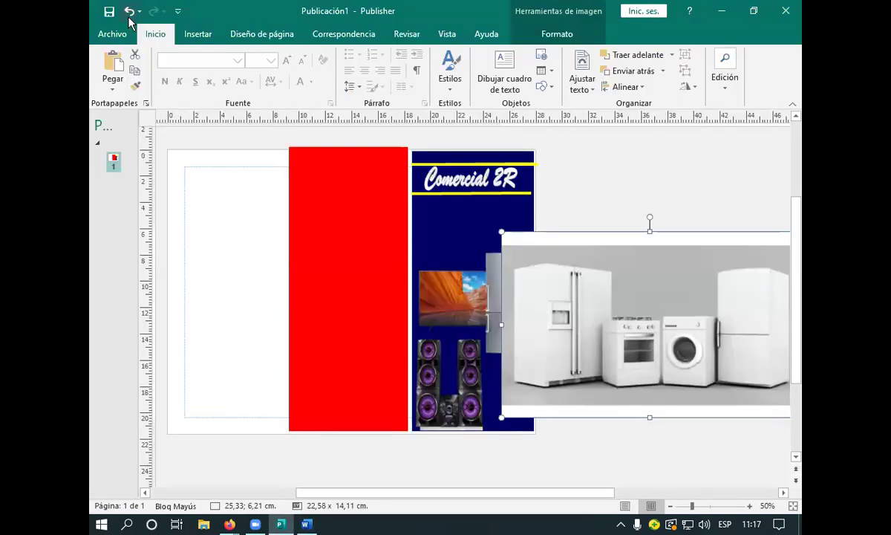
click(135, 56)
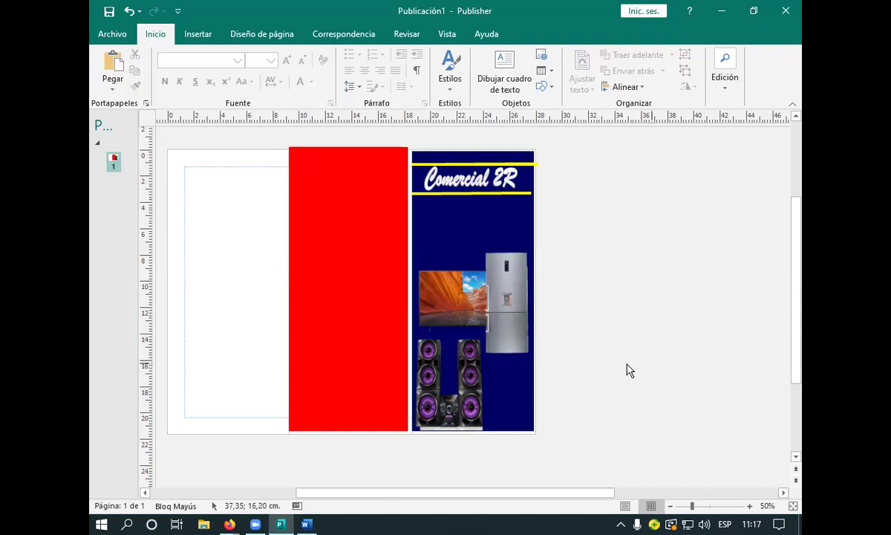
mouse_move(318, 508)
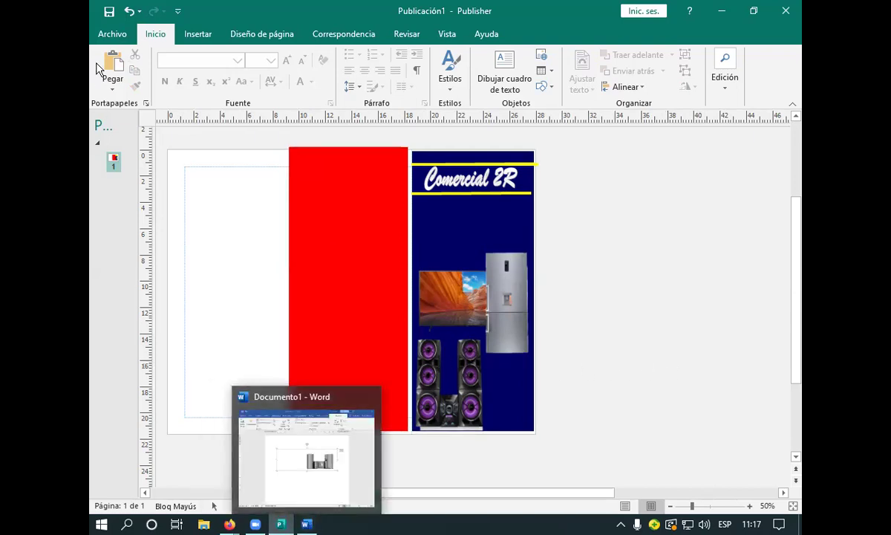
click(128, 11)
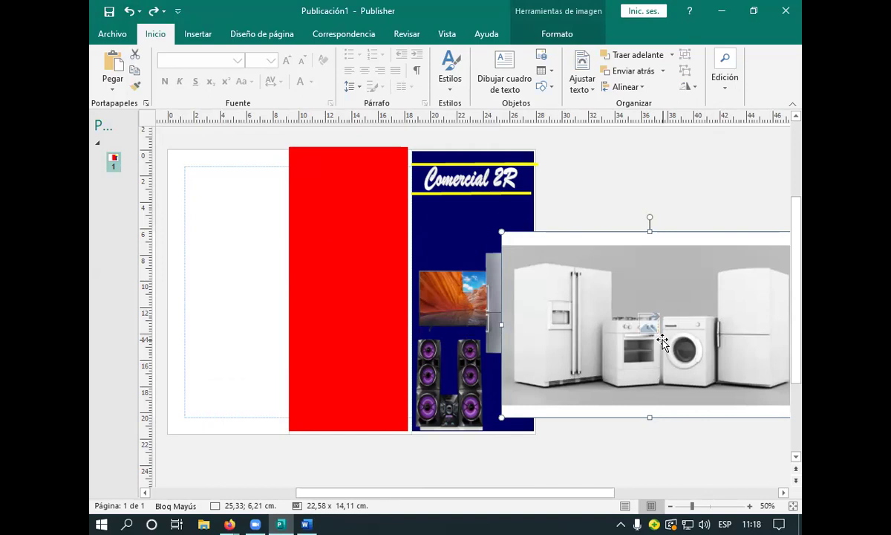
drag(639, 280, 696, 263)
mouse_move(722, 317)
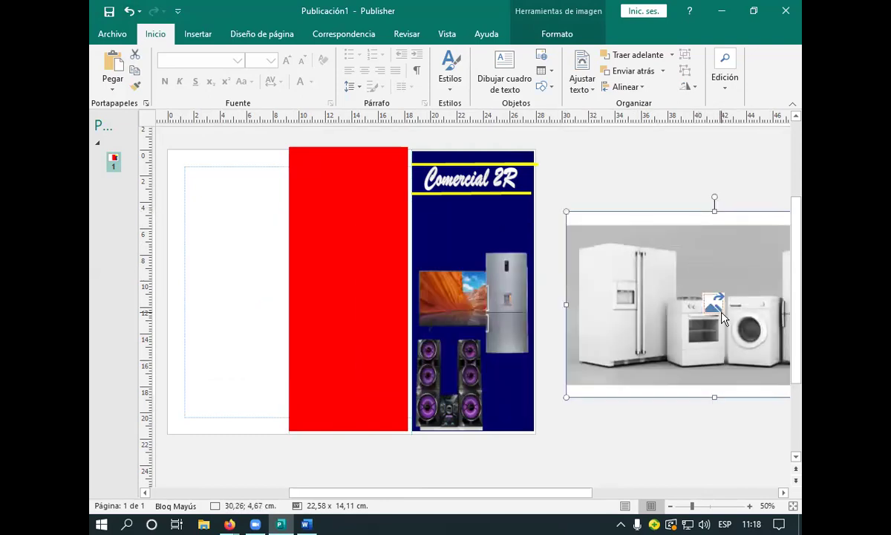
key(Delete)
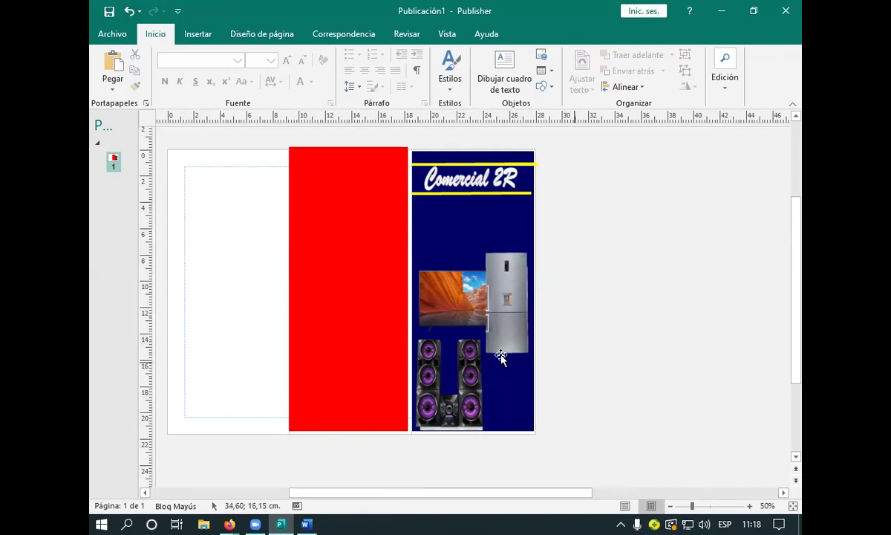
Switch to Word and shrink the background-free appliances picture to about 13,82 cm wide by 5,01 cm high.
mouse_move(253, 526)
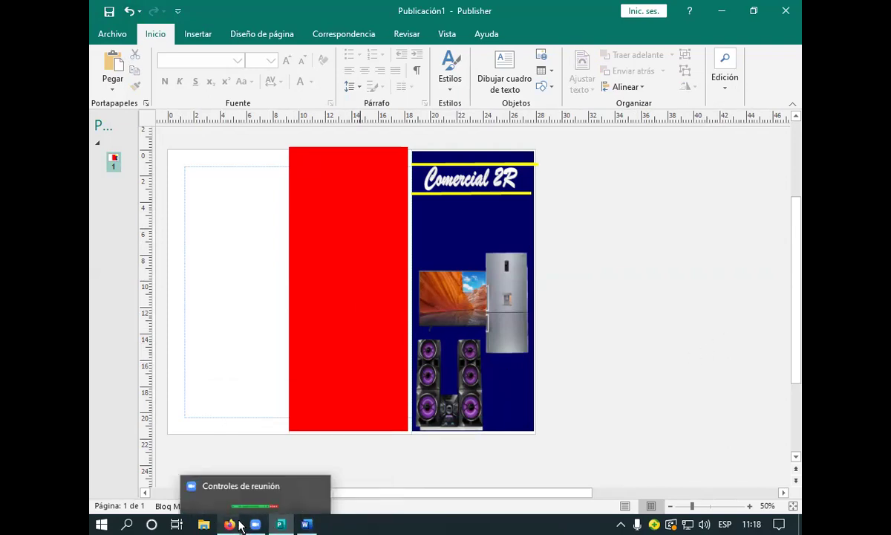
mouse_move(306, 526)
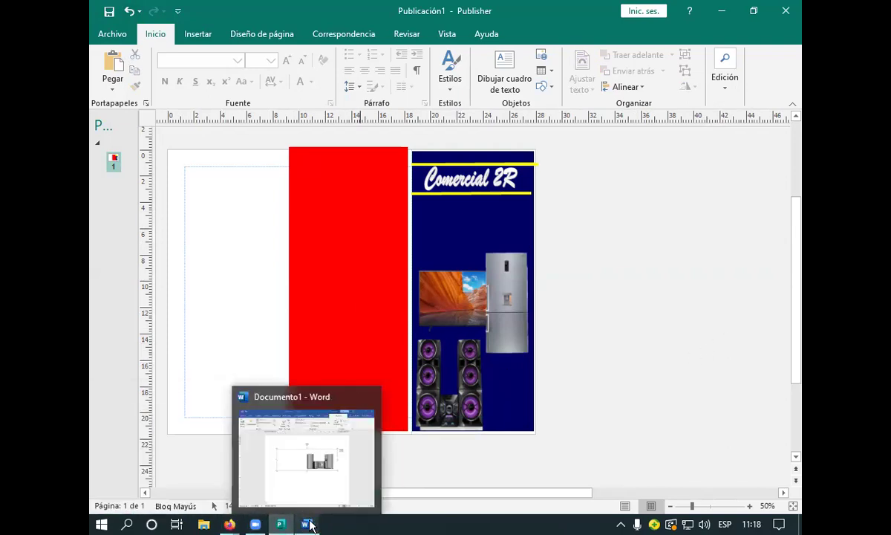
click(306, 525)
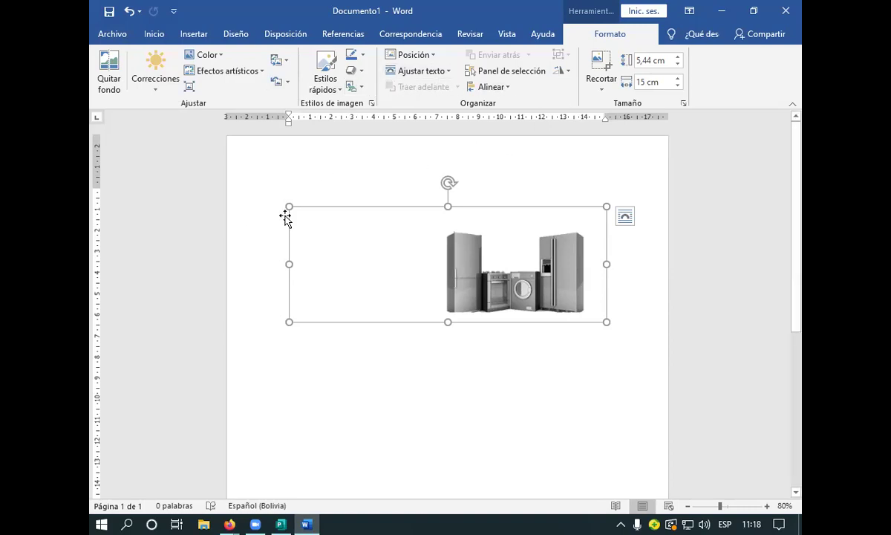
drag(286, 206, 394, 208)
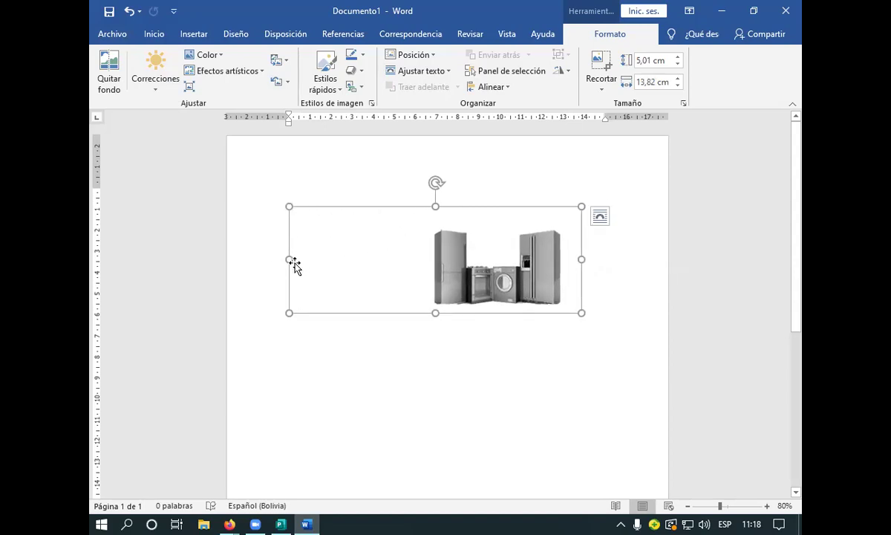
Adjust the width of the background-free appliances picture to about 11,48 cm, keeping its height.
drag(288, 260, 431, 265)
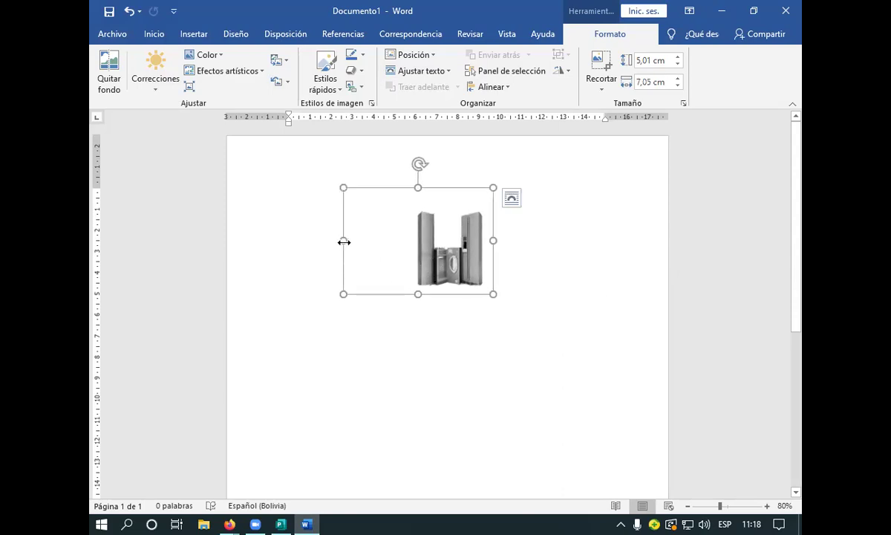
drag(345, 241, 399, 242)
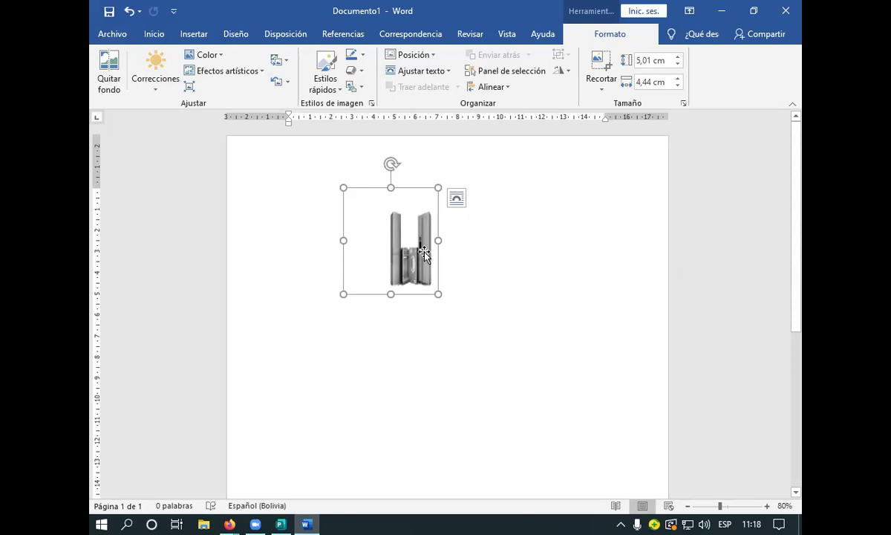
drag(441, 241, 568, 245)
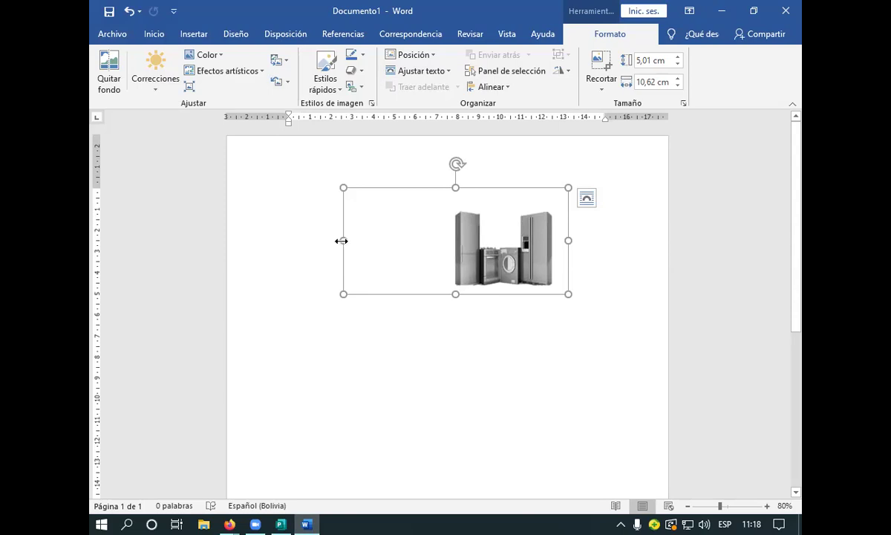
drag(343, 241, 327, 235)
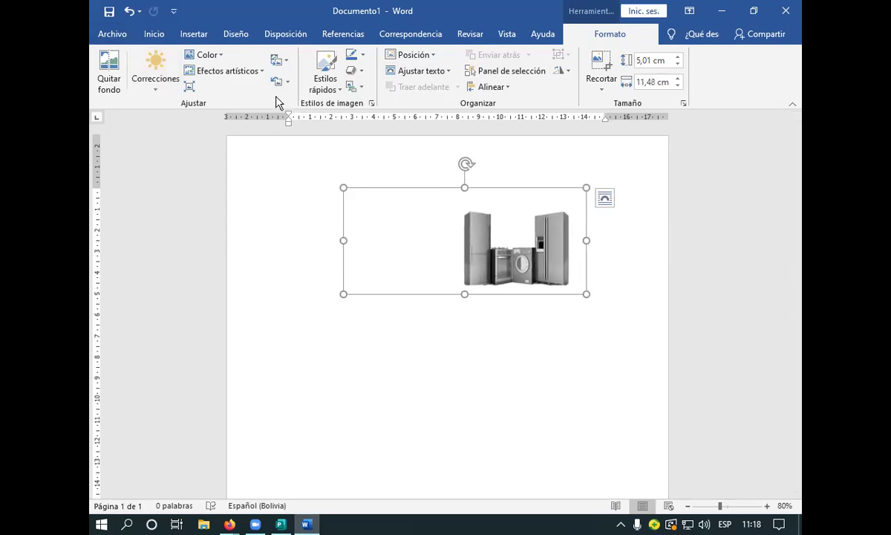
Switch to Publisher, try pasting the copied white appliances picture over the brochure and delete it.
click(281, 524)
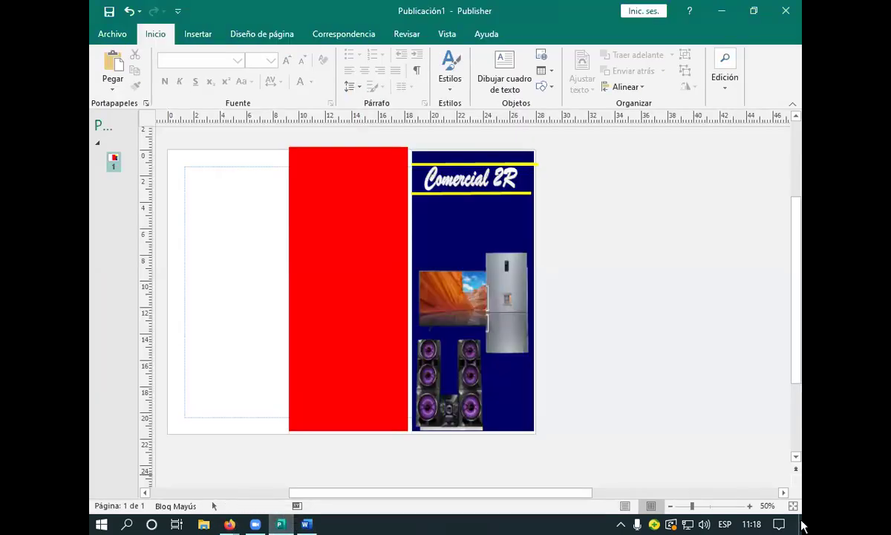
click(112, 71)
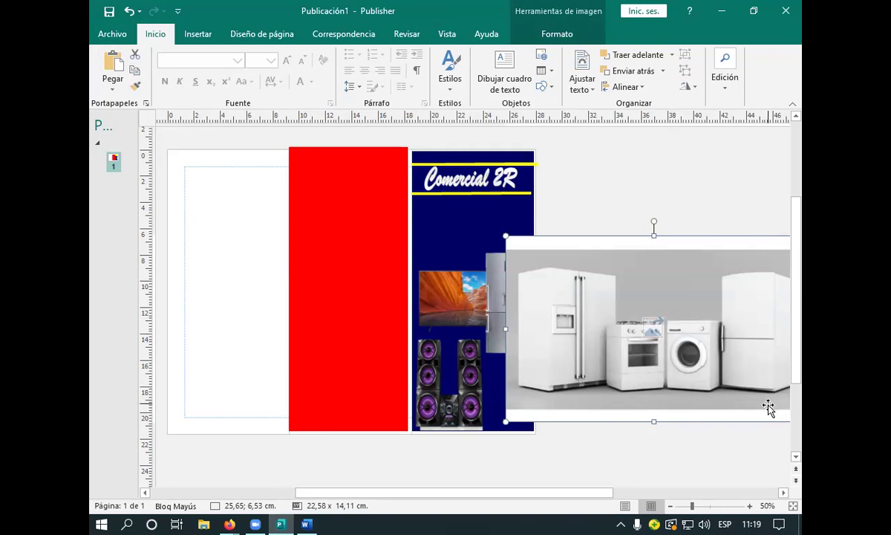
scroll(770, 410, down, 1)
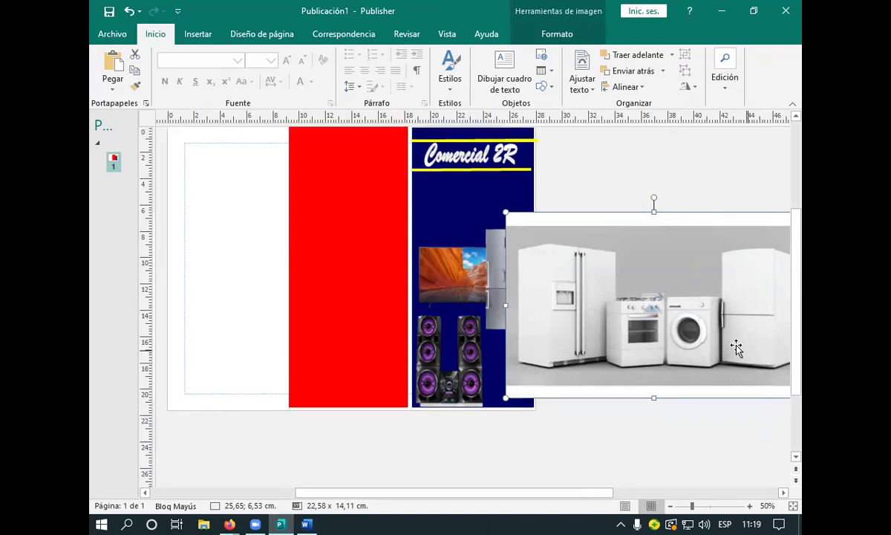
key(Delete)
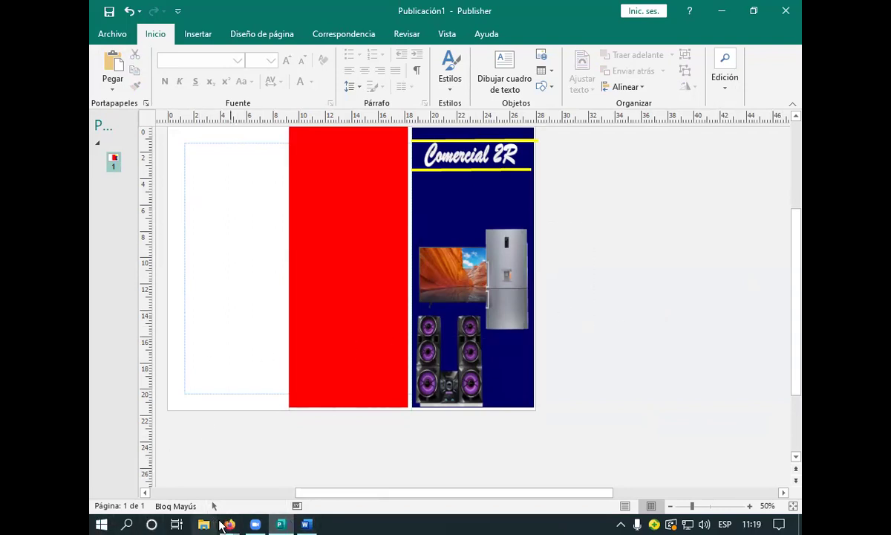
Switch to the LINEA BLANCA image search in Firefox and copy the LaRepublica picture of grey appliances from the related images.
mouse_move(230, 525)
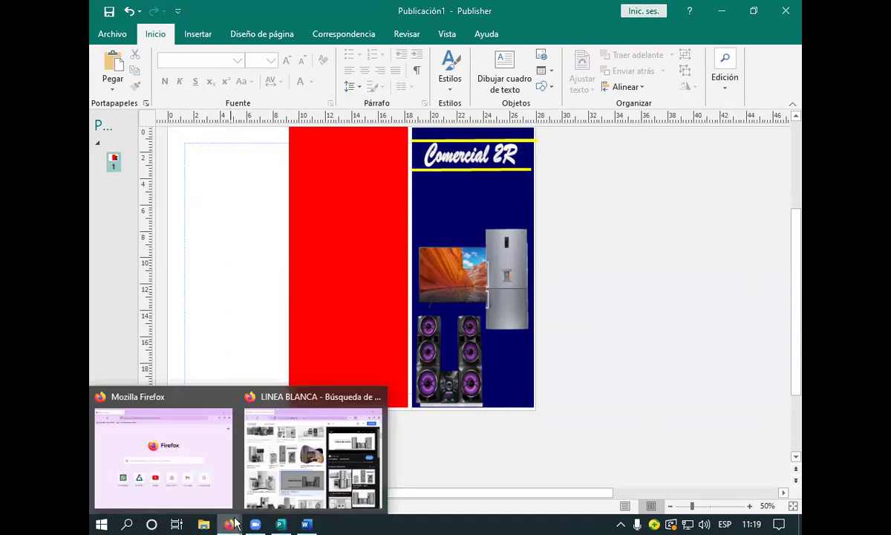
click(271, 460)
scroll(801, 447, down, 2)
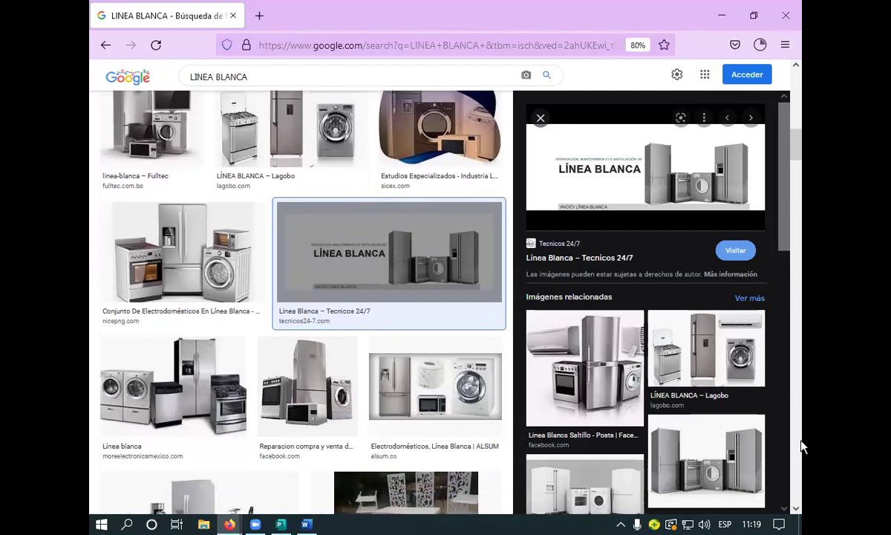
scroll(802, 447, down, 3)
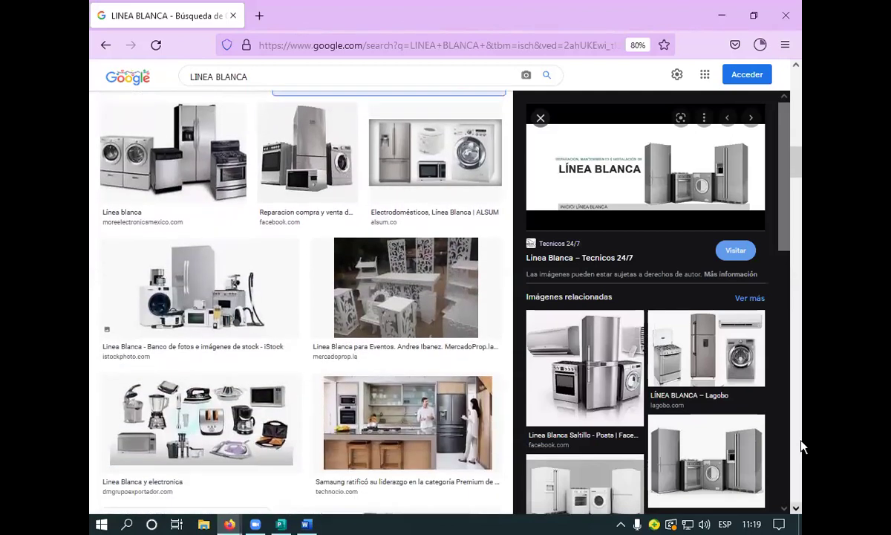
scroll(802, 446, down, 3)
scroll(724, 447, down, 2)
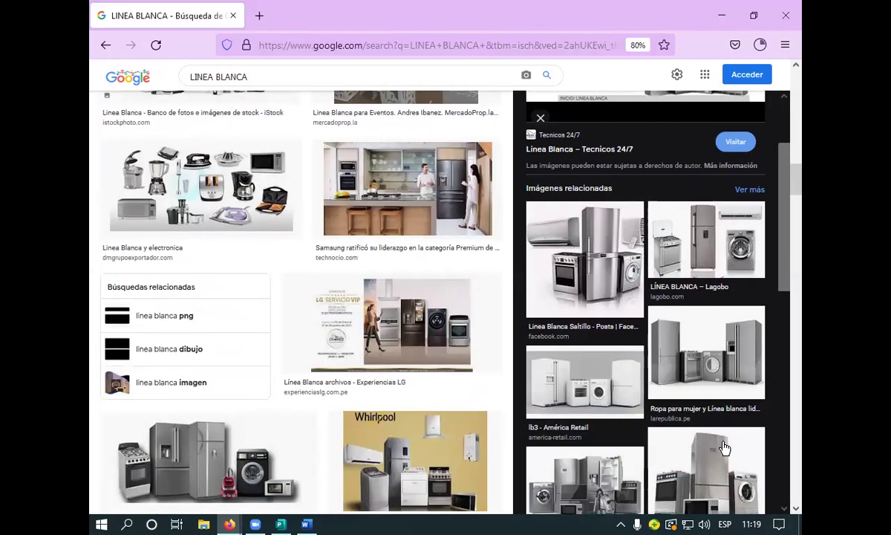
scroll(724, 446, down, 1)
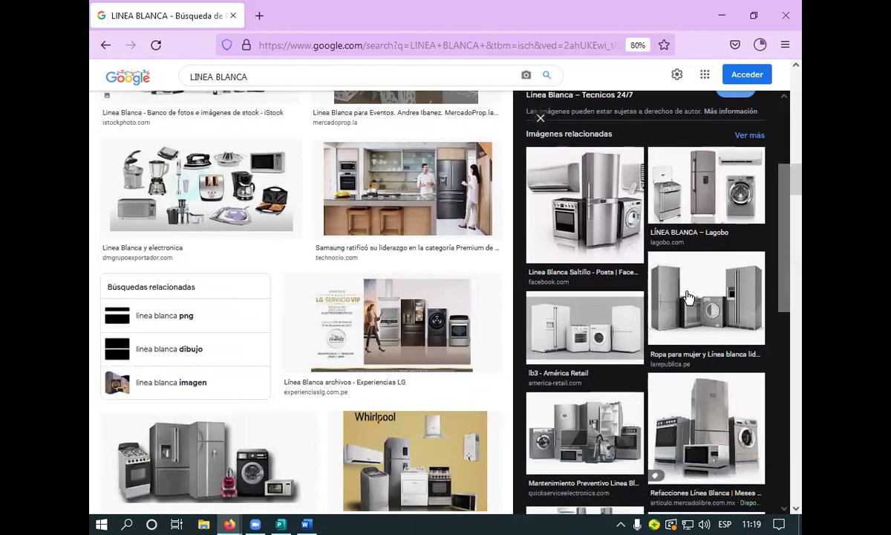
click(689, 297)
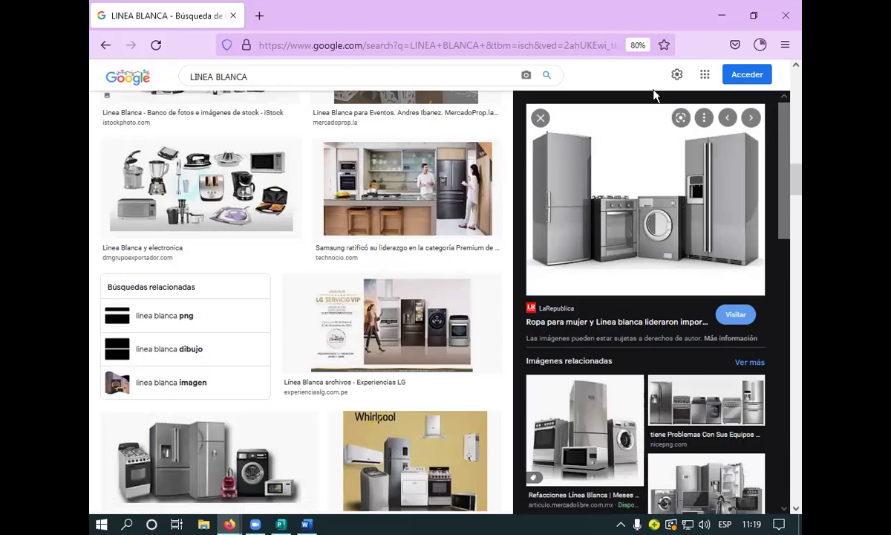
right_click(595, 175)
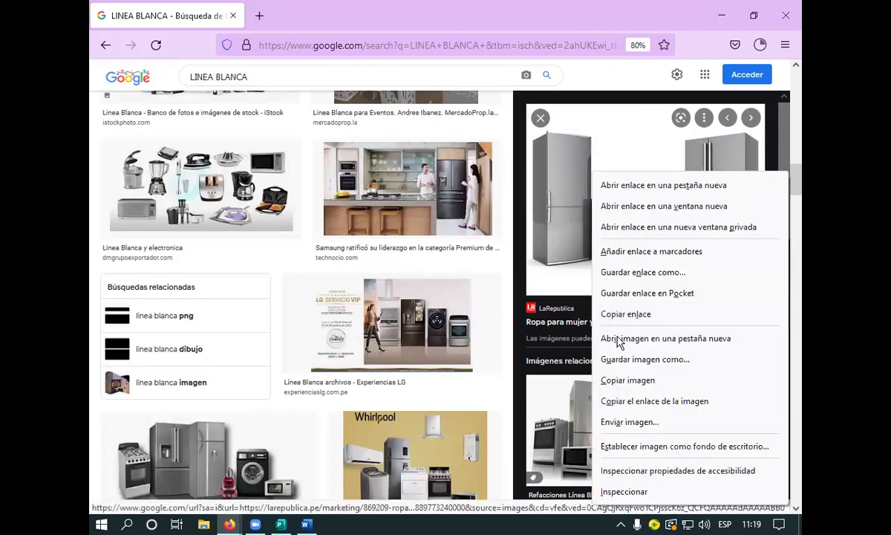
click(626, 380)
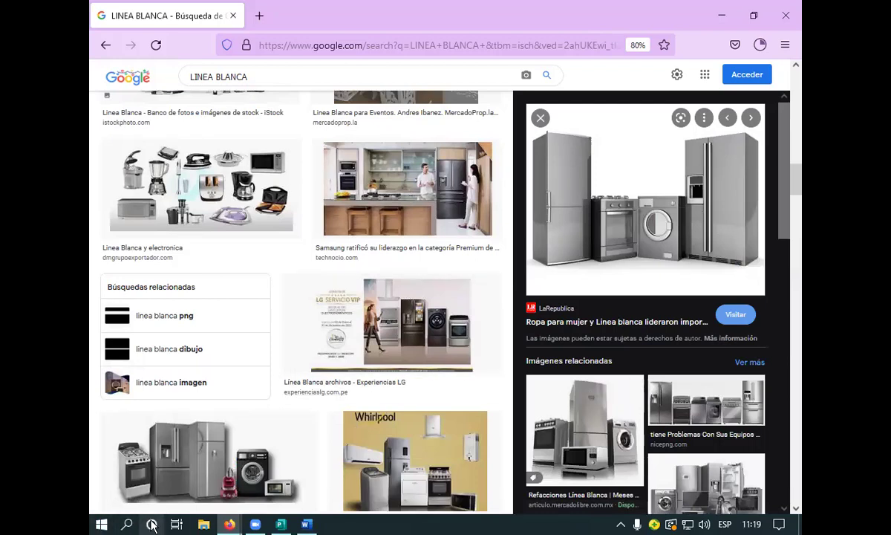
Switch to Publisher, try pasting the grey appliances picture with its white background over the brochure and delete it.
mouse_move(288, 524)
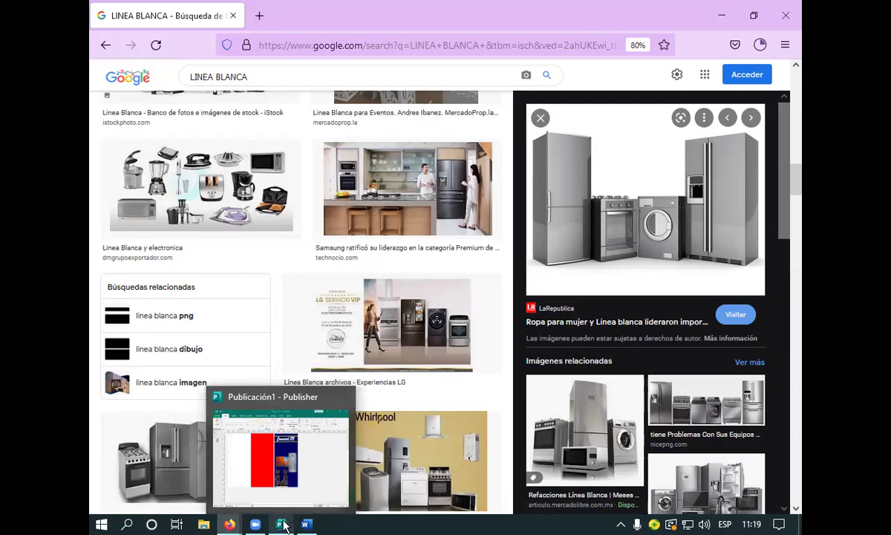
click(281, 524)
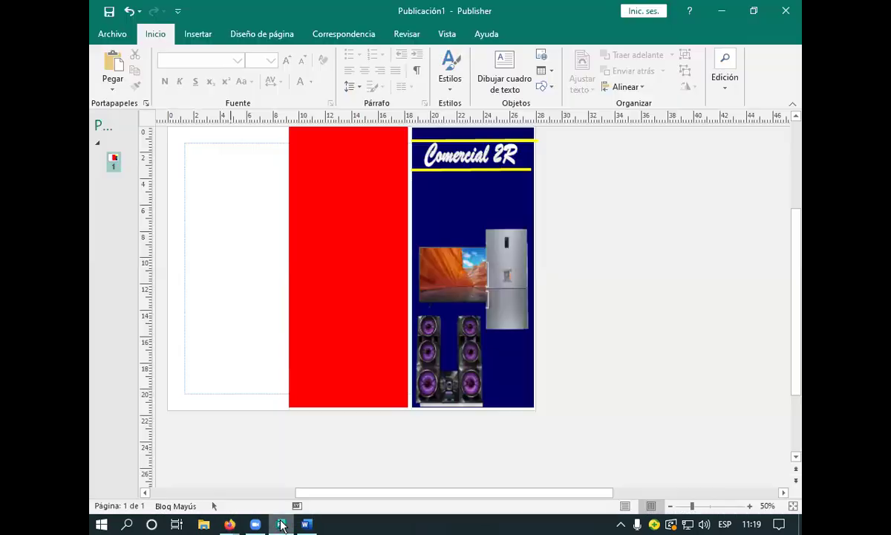
click(113, 61)
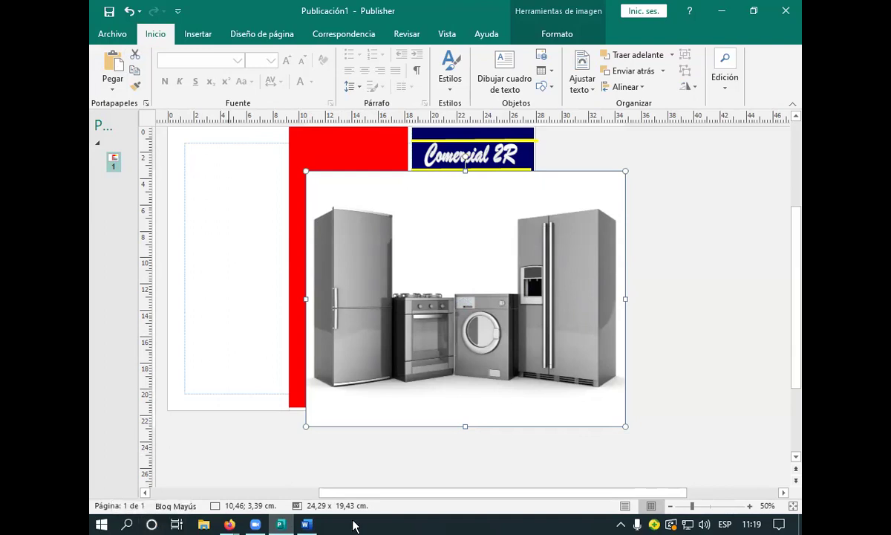
click(306, 524)
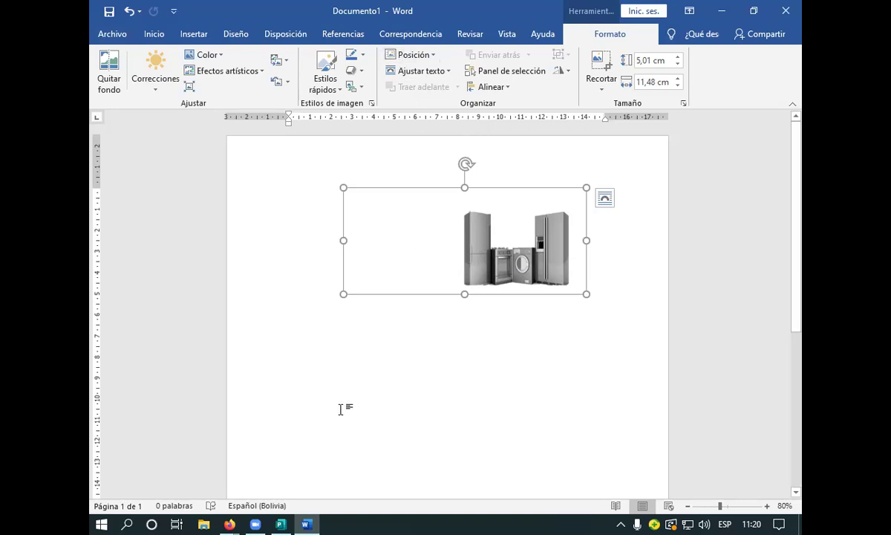
click(281, 524)
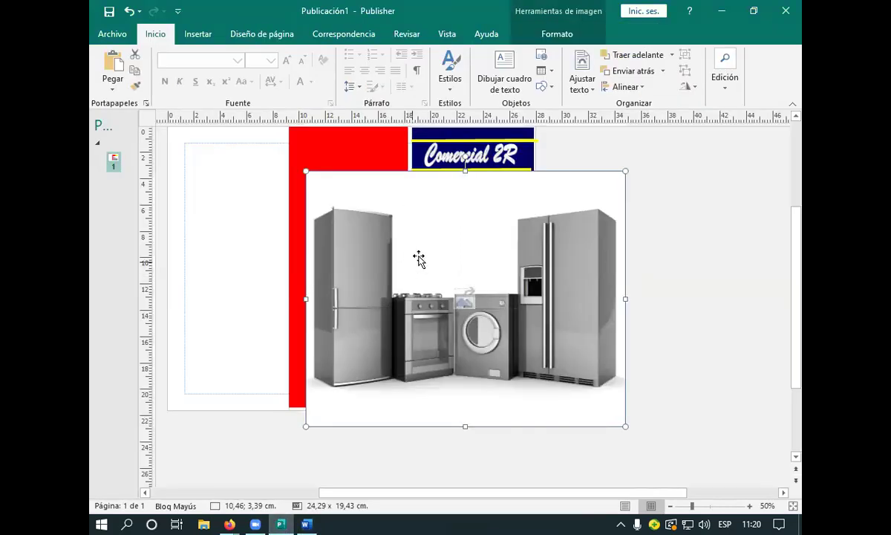
drag(486, 193, 475, 223)
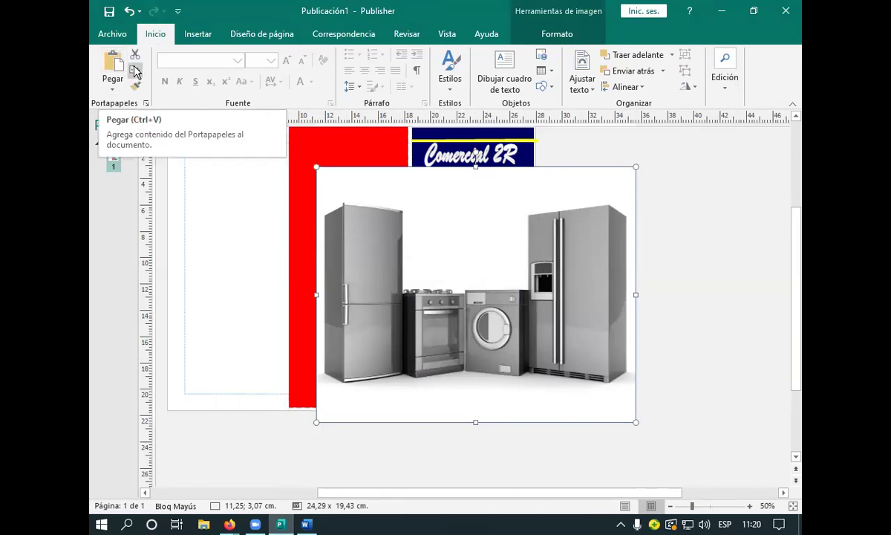
key(Delete)
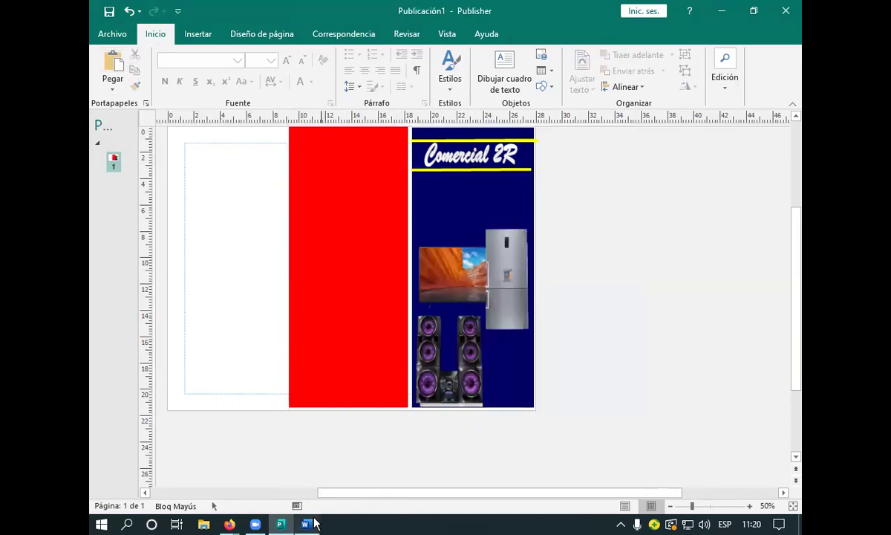
Switch to Word and replace the old background-free appliances picture with the copied grey appliances picture.
key(alt+Tab)
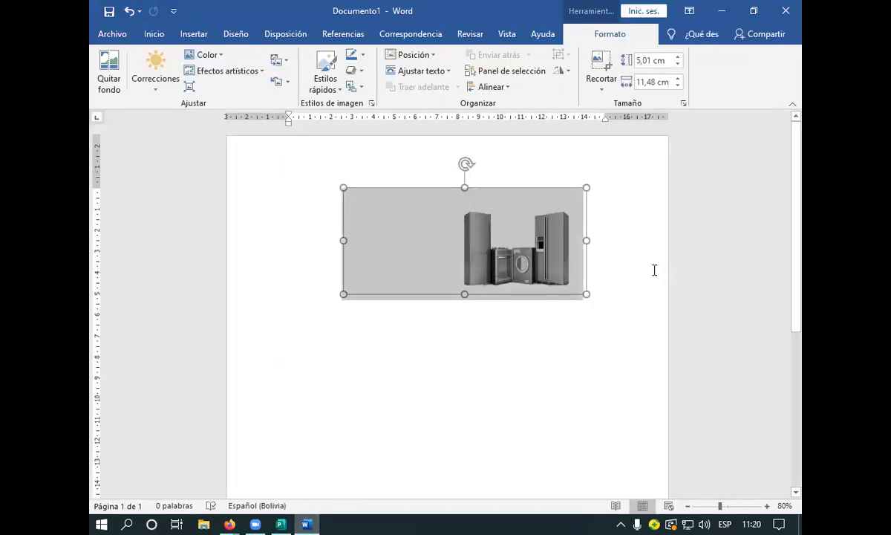
click(654, 270)
click(546, 253)
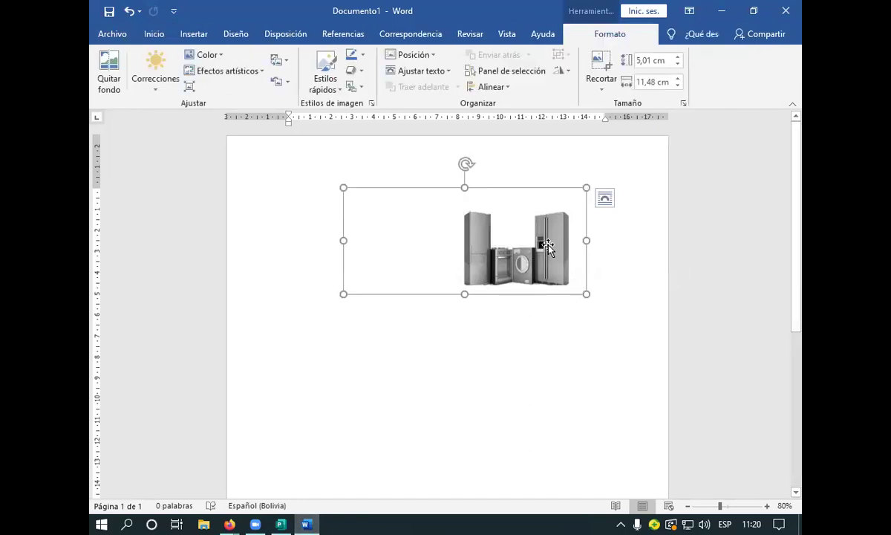
key(Delete)
click(104, 63)
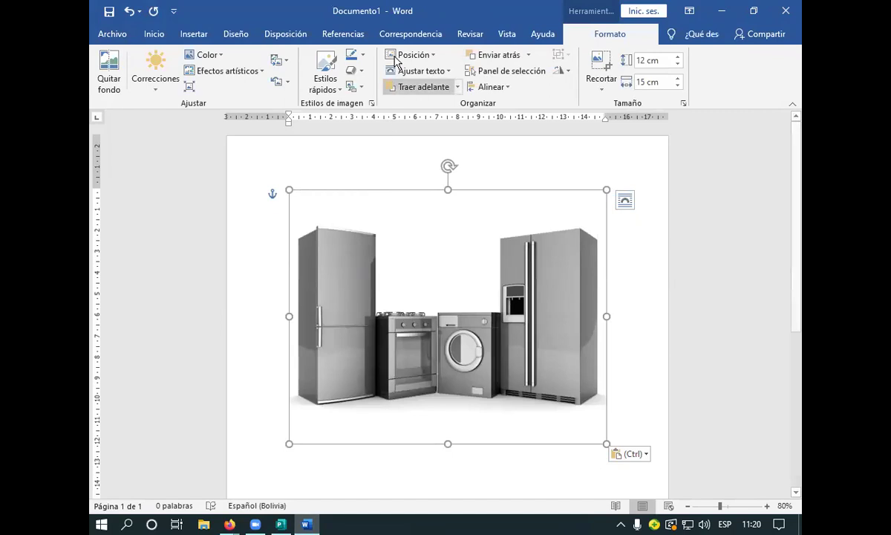
Remove the pasted picture's background, extending the removal area to enclose both refrigerators completely, and keep the changes.
click(107, 71)
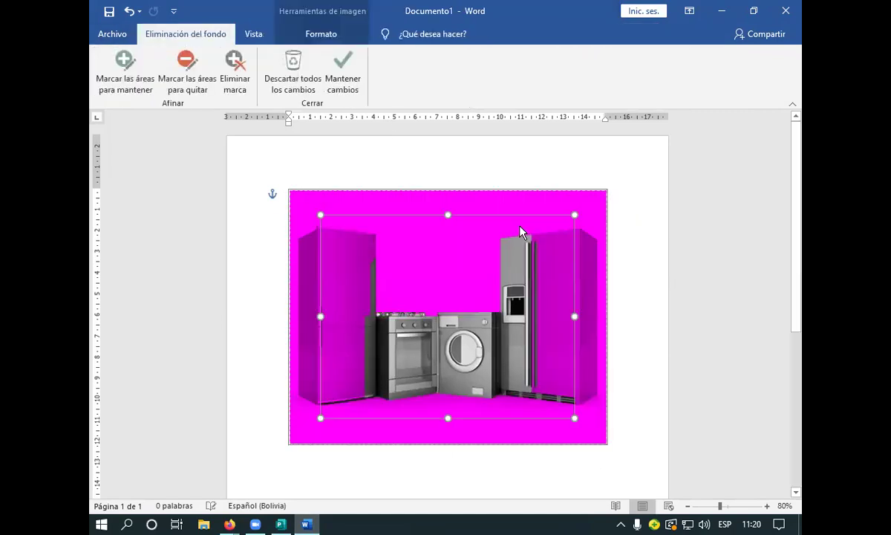
drag(446, 214, 447, 195)
drag(576, 305, 604, 307)
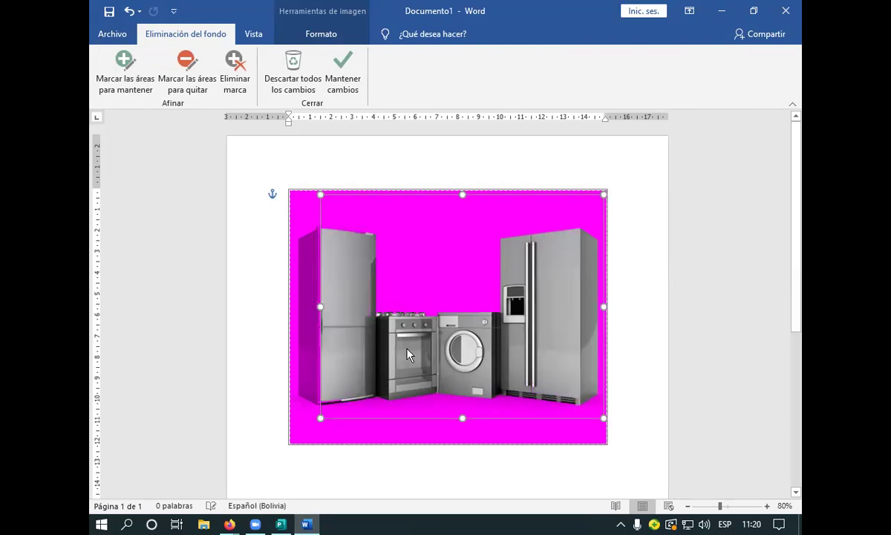
drag(321, 305, 294, 306)
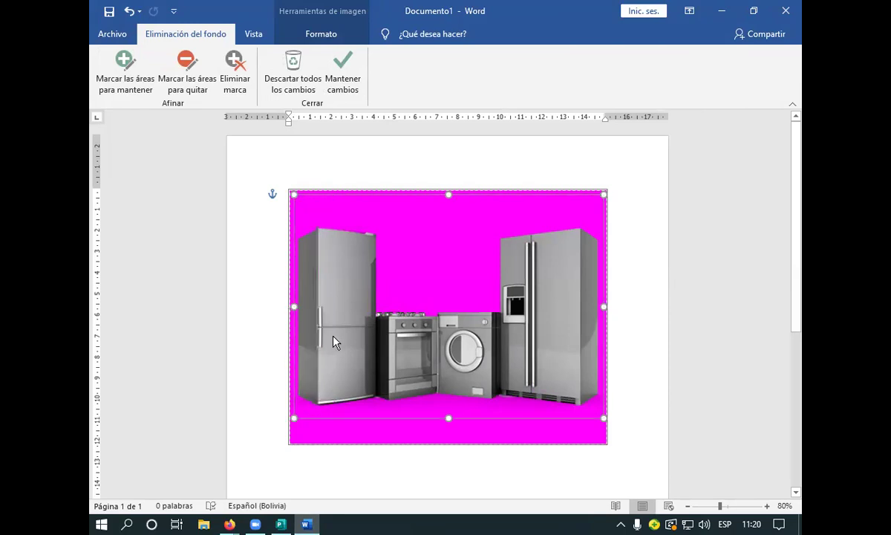
click(346, 83)
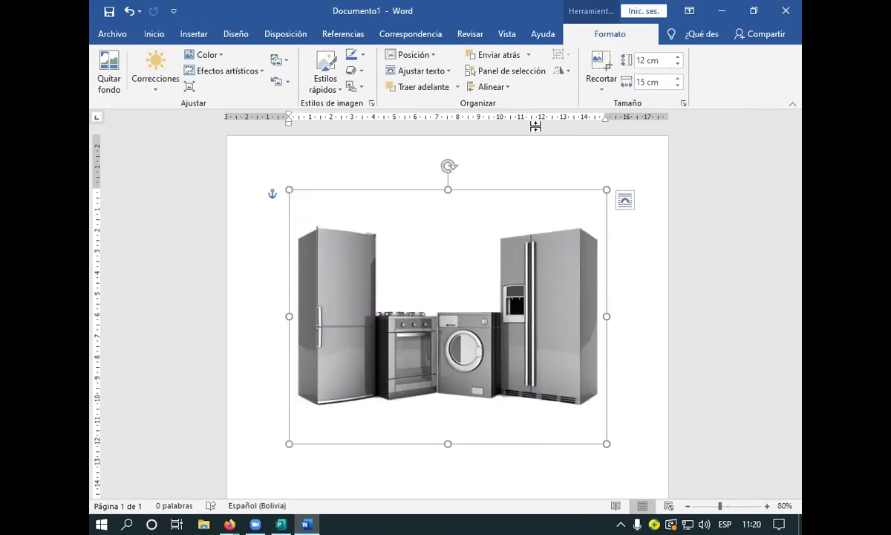
Cut the background-free picture, paste it into the Publisher brochure and shrink it to about 11,41 x 9,11 cm.
click(155, 36)
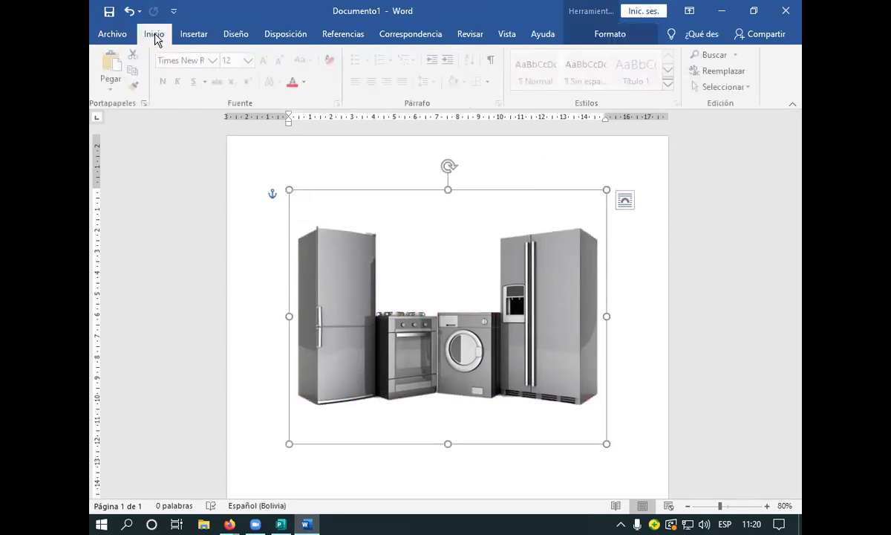
click(135, 57)
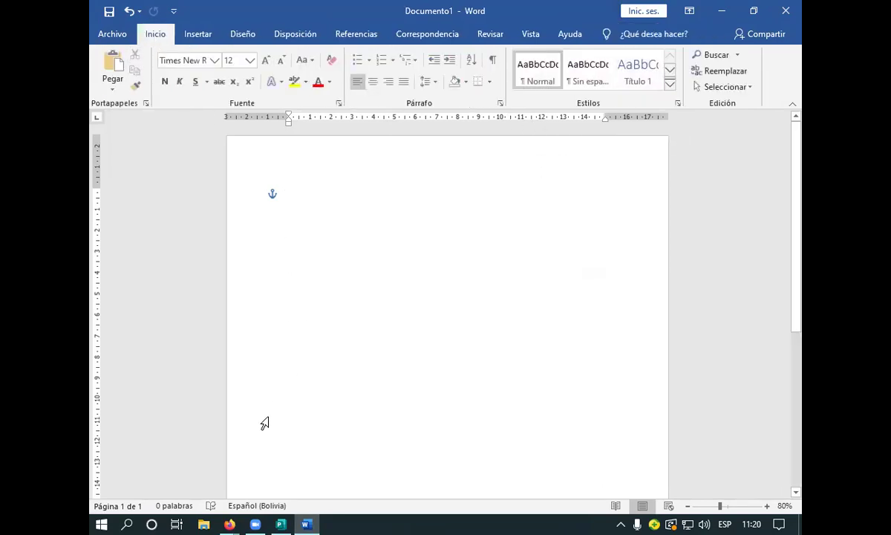
click(281, 524)
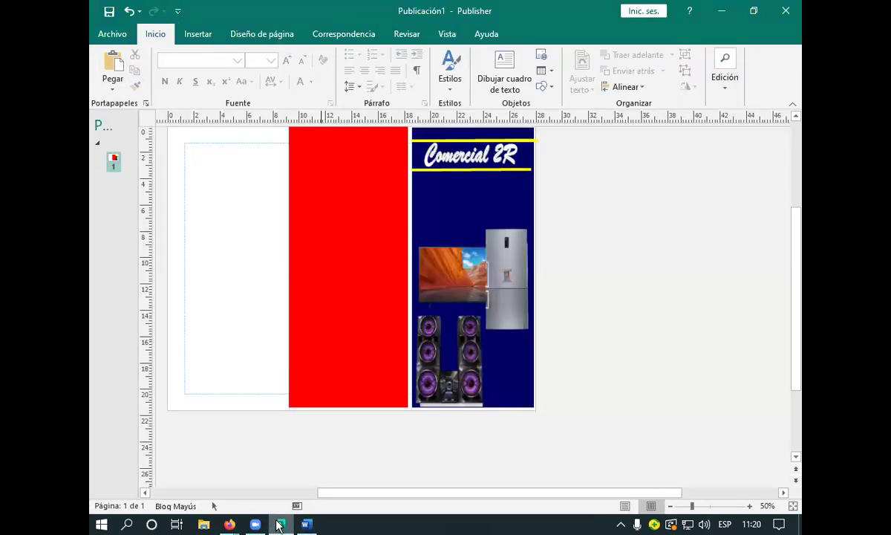
click(113, 66)
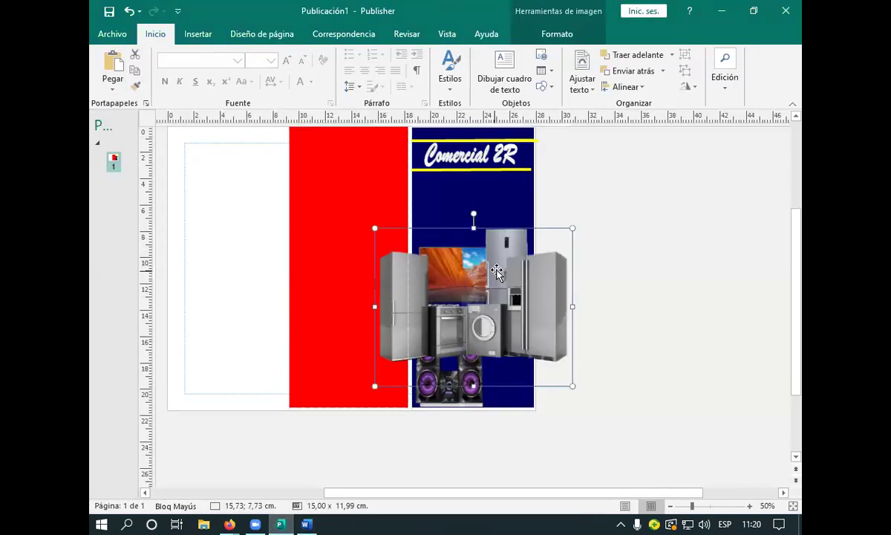
drag(572, 228, 526, 265)
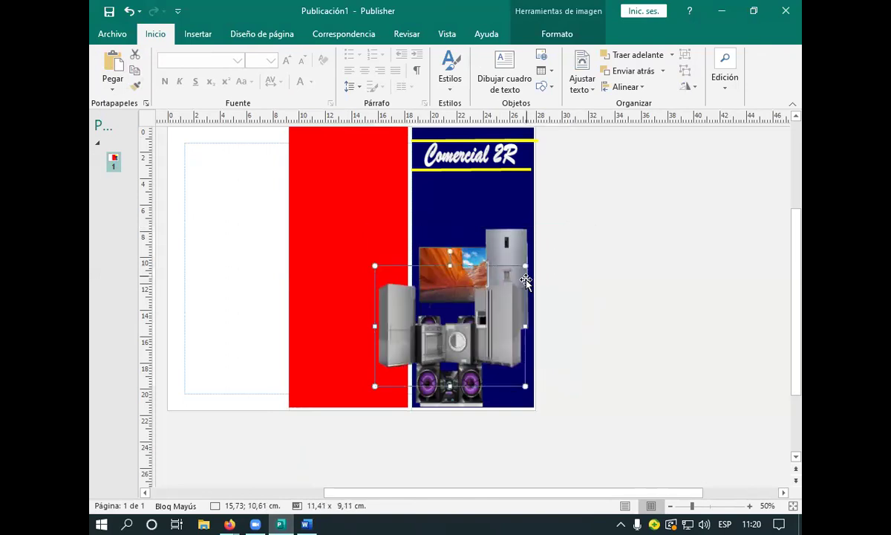
Shrink the grey appliances picture to about 7,57 x 6,05 cm and place it in the upper part of the red panel.
drag(505, 329, 405, 258)
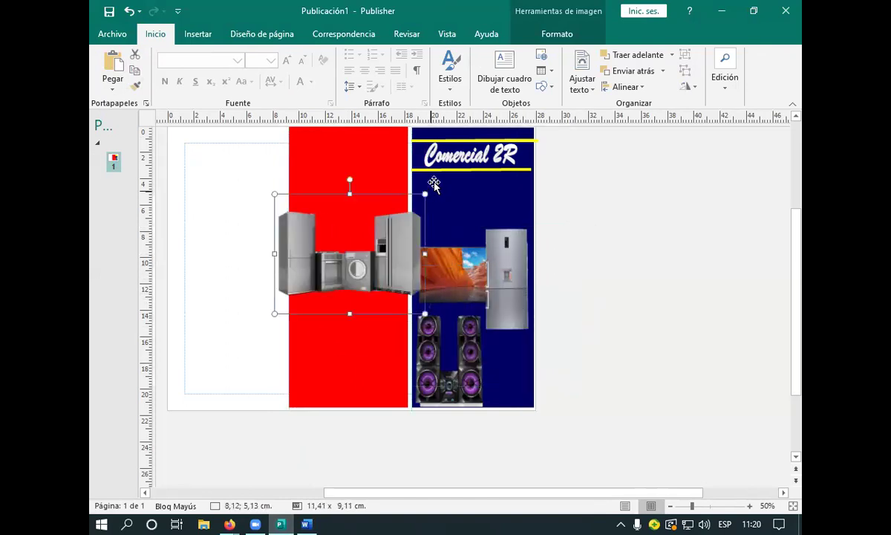
drag(424, 192, 374, 234)
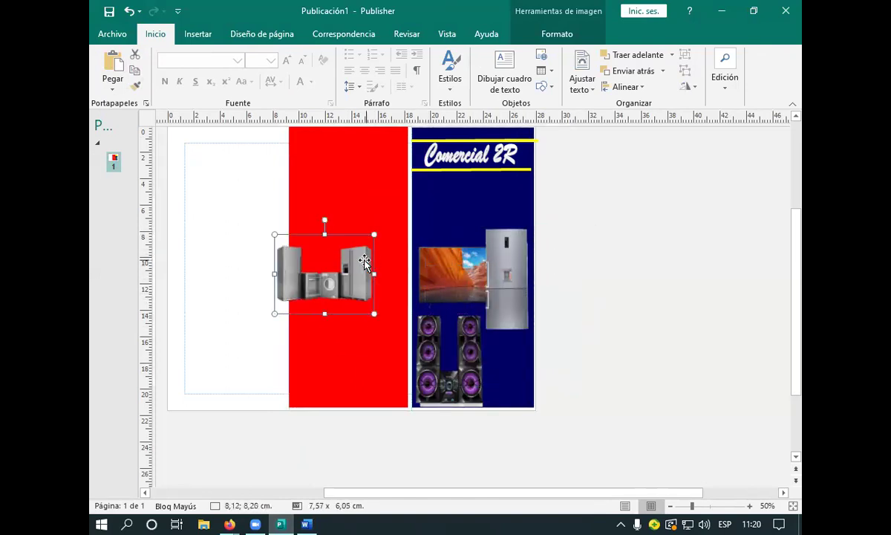
drag(356, 268, 379, 206)
click(226, 224)
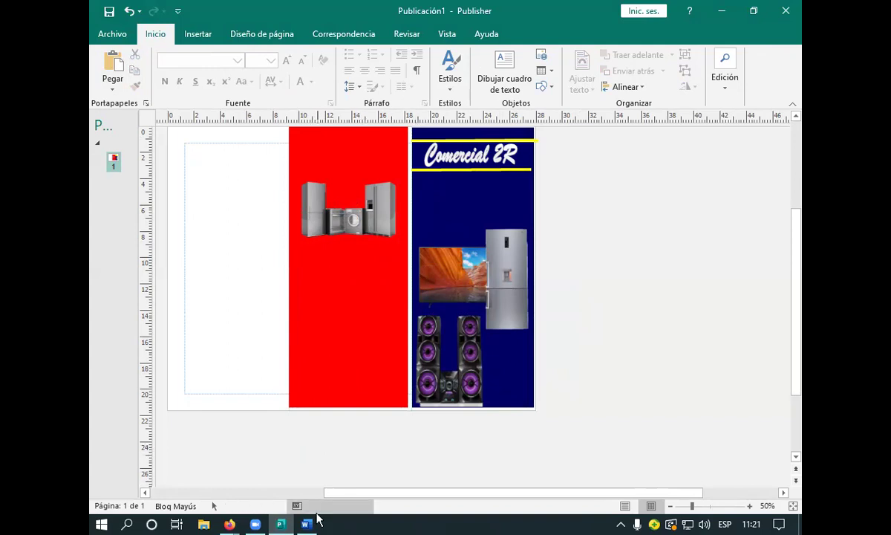
Switch to Firefox, find the white refrigerator, stove and washing machine picture from analitica.com in the LINEA BLANCA image results and copy it.
mouse_move(232, 524)
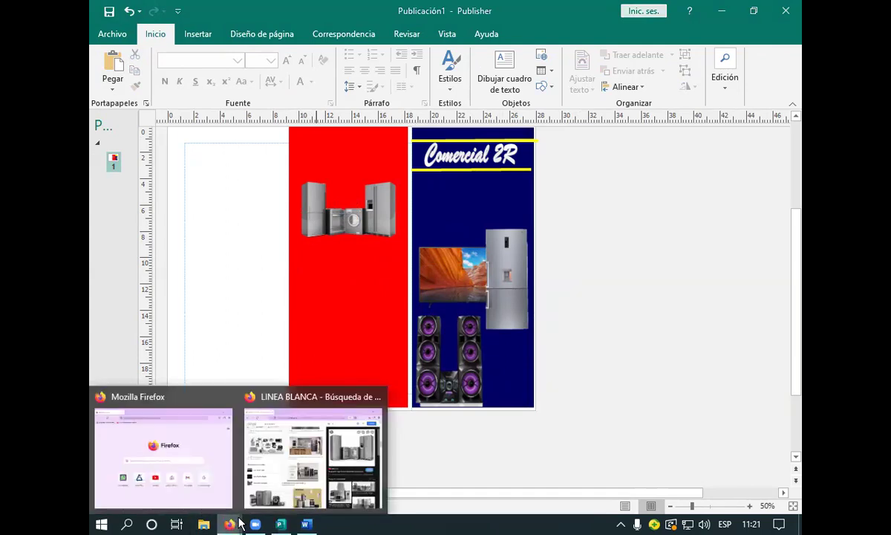
click(325, 483)
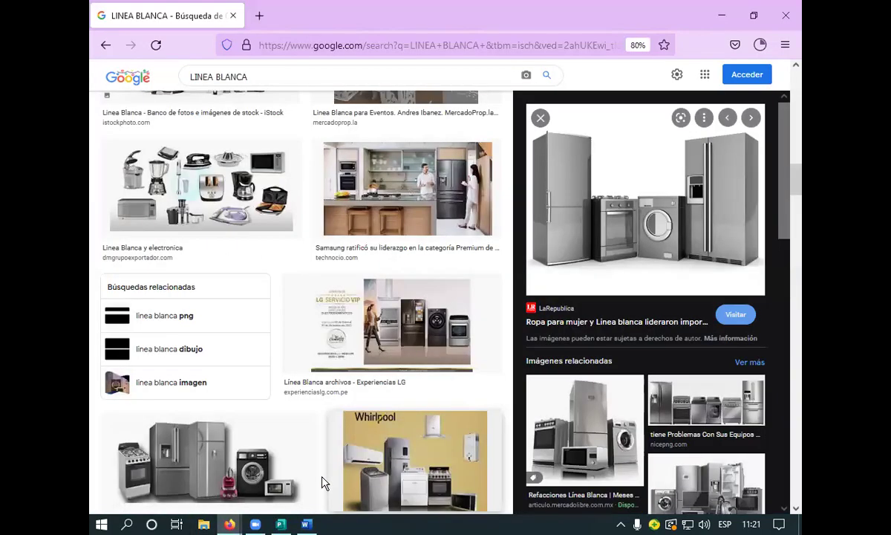
scroll(325, 483, down, 5)
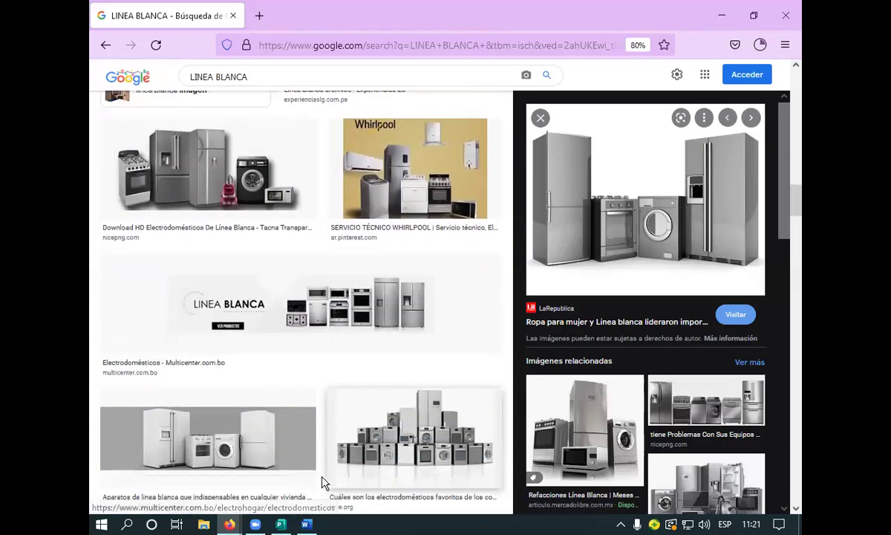
scroll(325, 484, down, 5)
scroll(324, 484, down, 2)
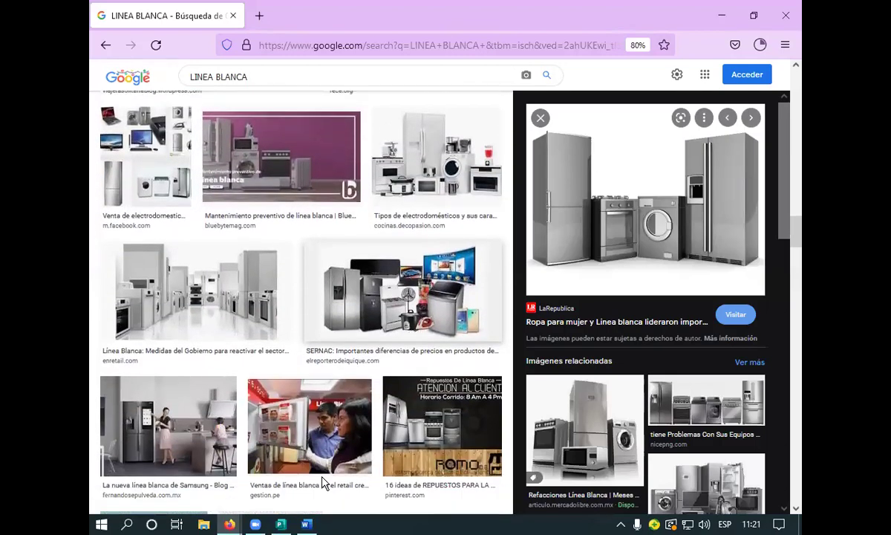
scroll(325, 484, down, 1)
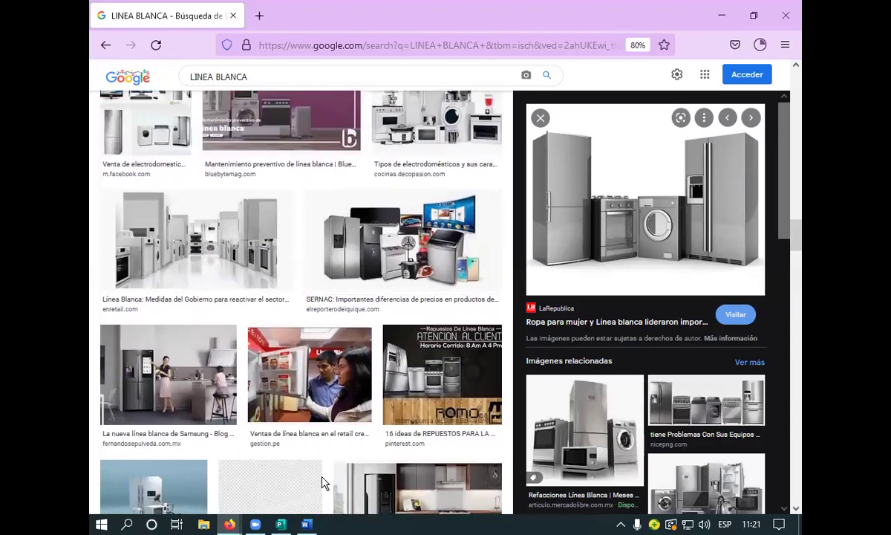
scroll(325, 483, down, 5)
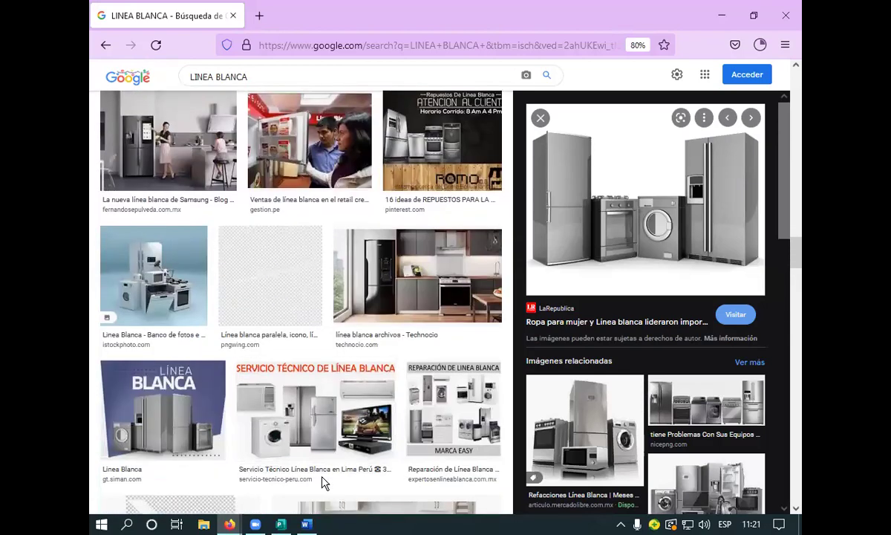
scroll(324, 484, down, 4)
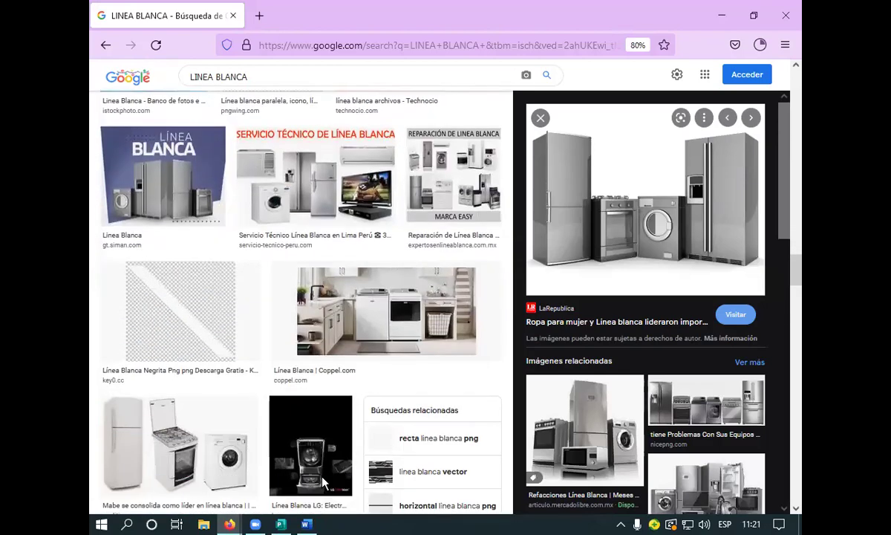
click(191, 444)
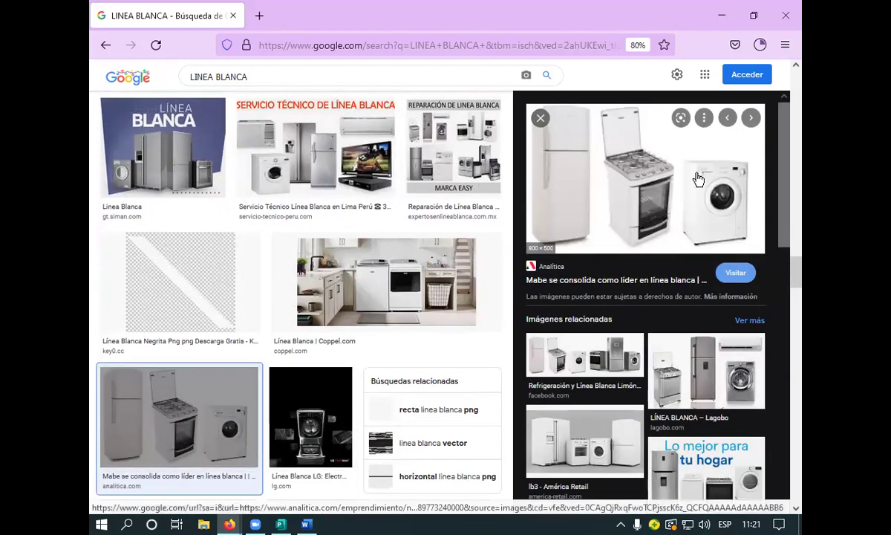
right_click(698, 178)
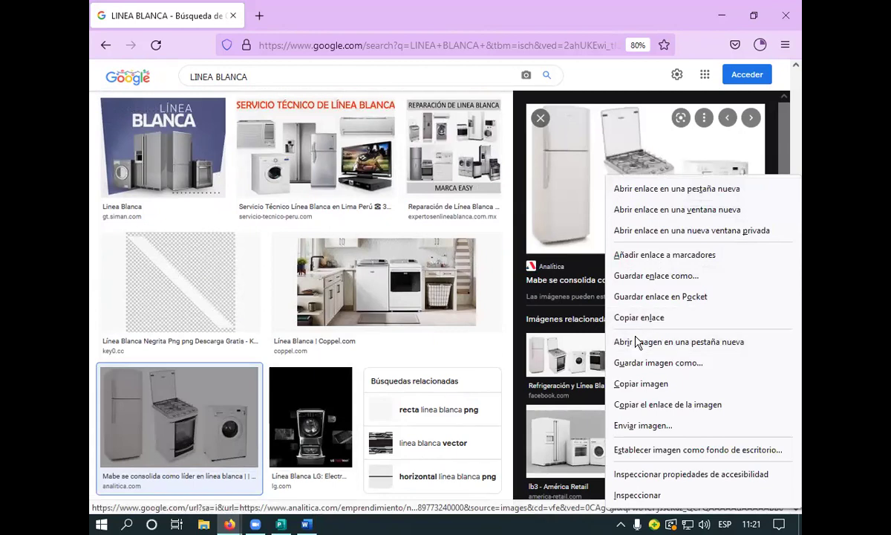
click(671, 384)
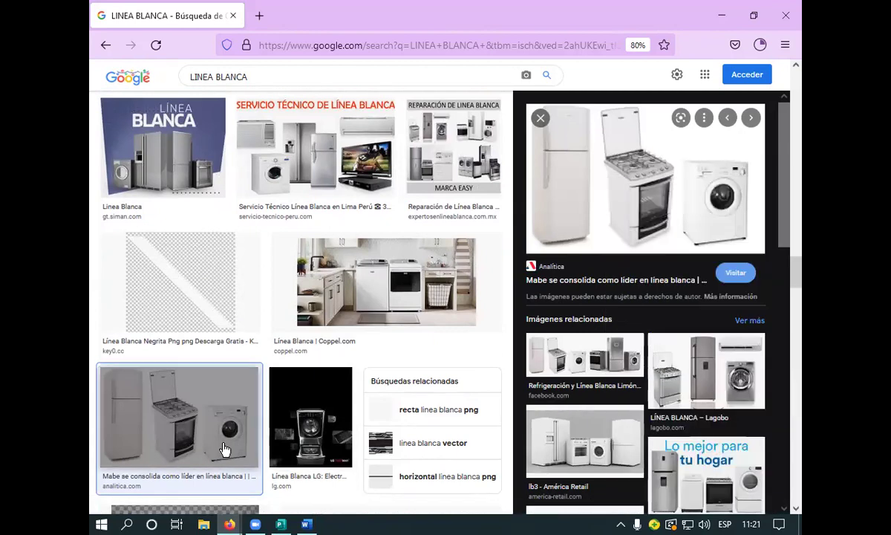
Switch to Publisher and paste the copied white appliances picture into the brochure.
mouse_move(288, 526)
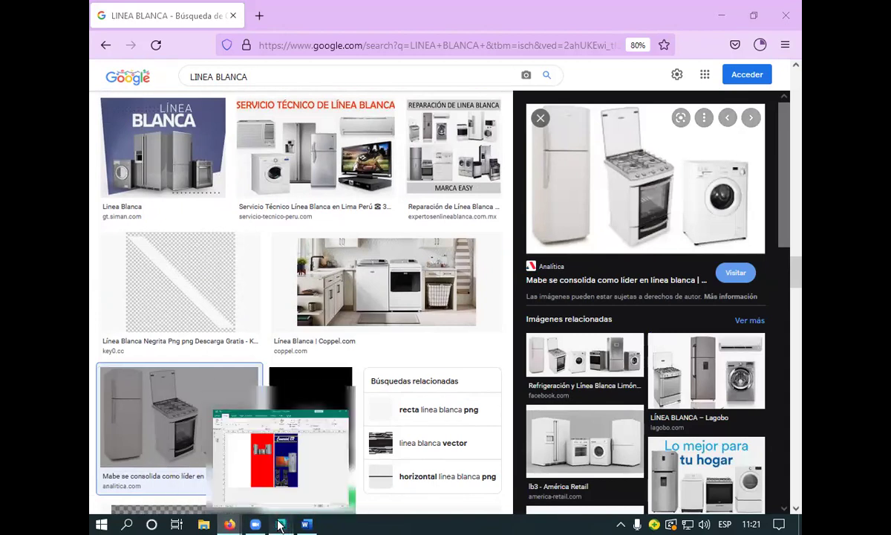
click(281, 526)
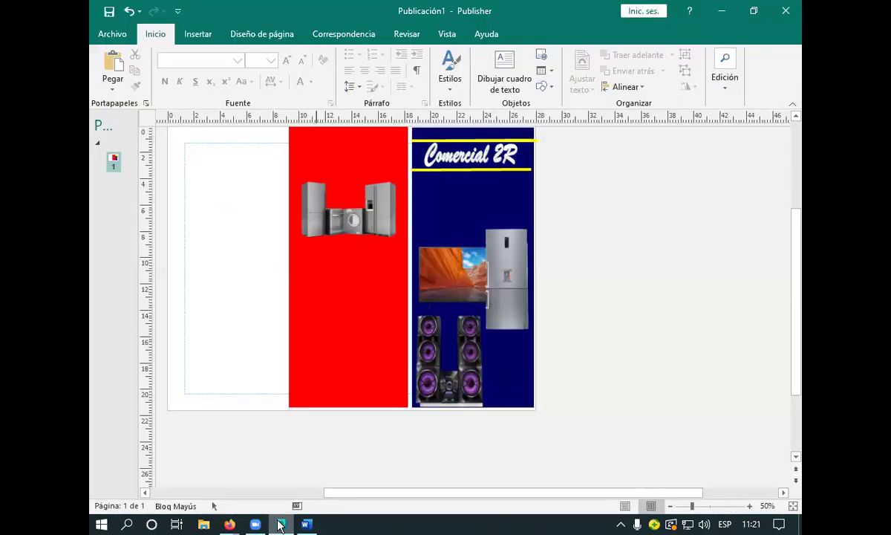
click(121, 67)
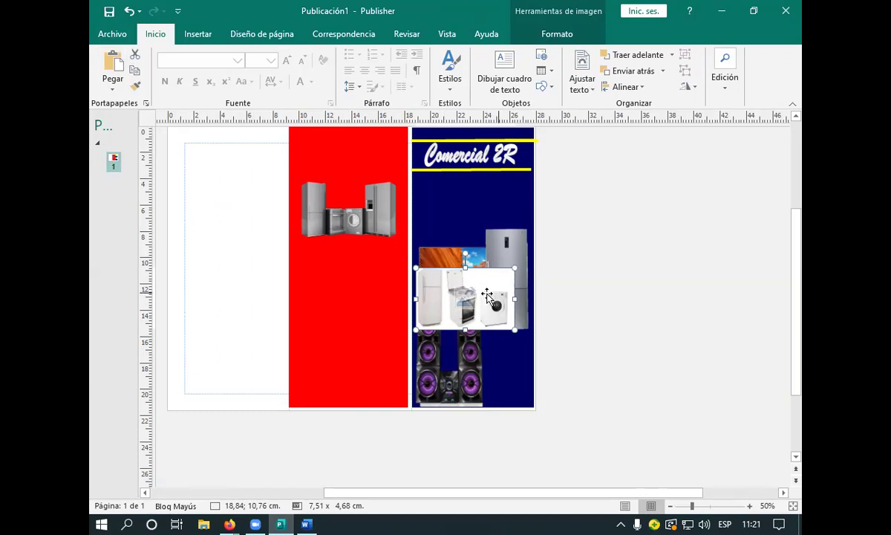
Switch to Word and paste the copied white appliances picture with Paste Special as Formato HTML.
click(308, 525)
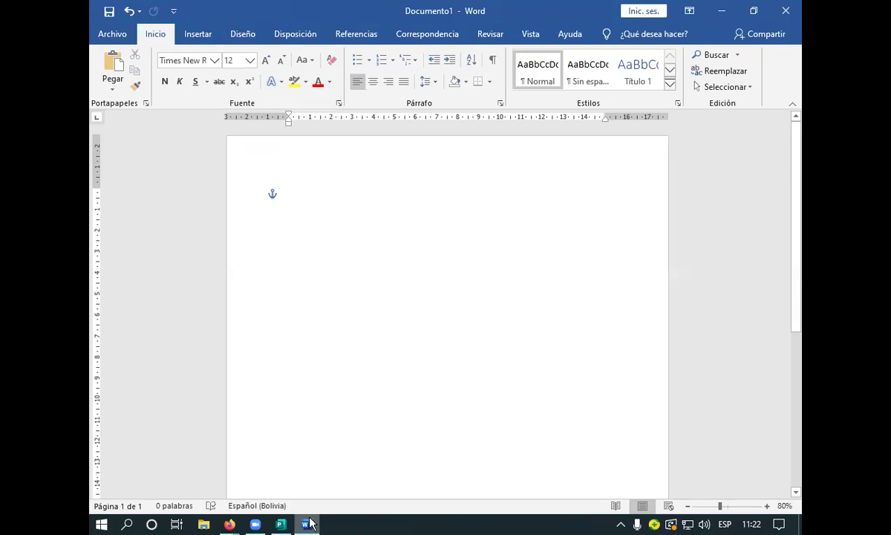
click(112, 80)
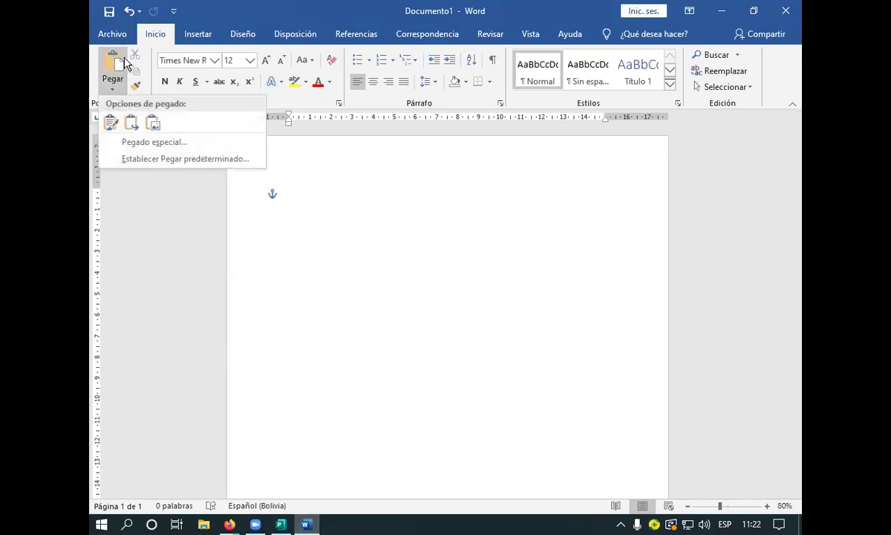
click(170, 143)
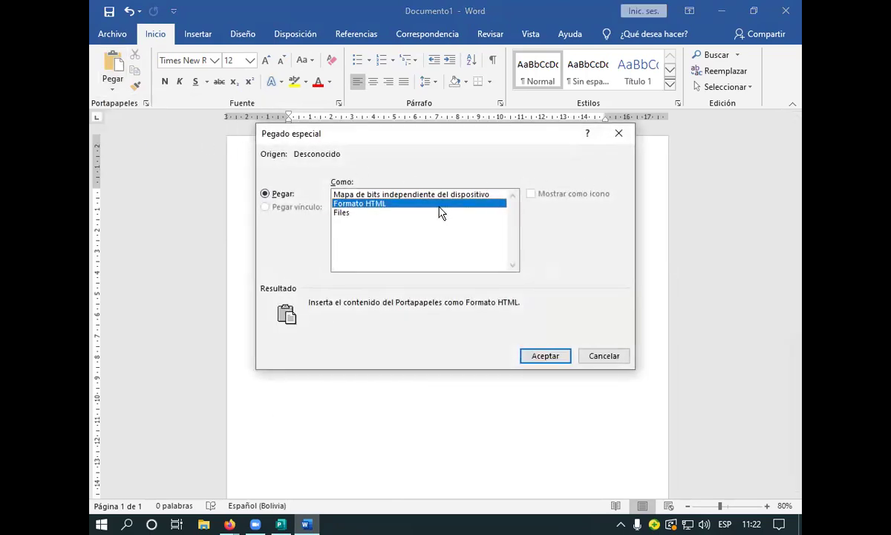
click(543, 356)
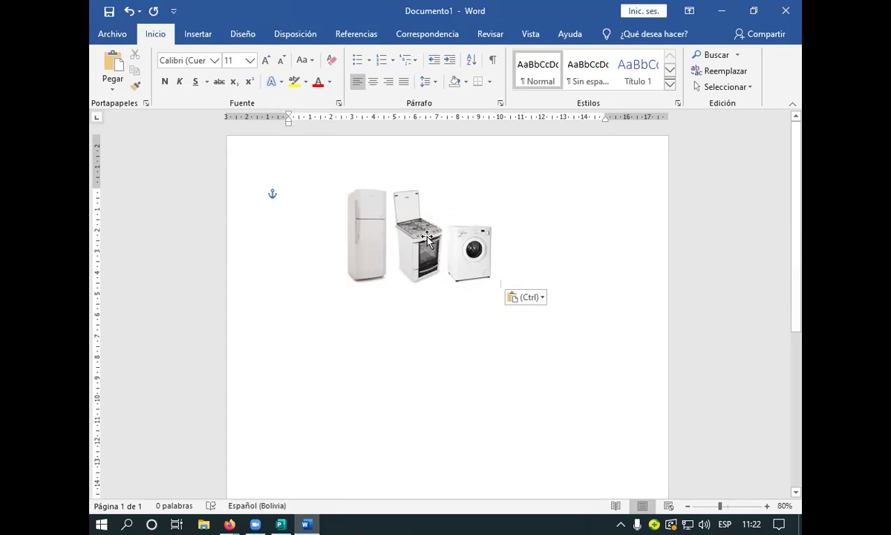
Try removing the white appliances picture's background by extending the removal area on all four sides to the picture's edges and keeping the changes.
click(405, 226)
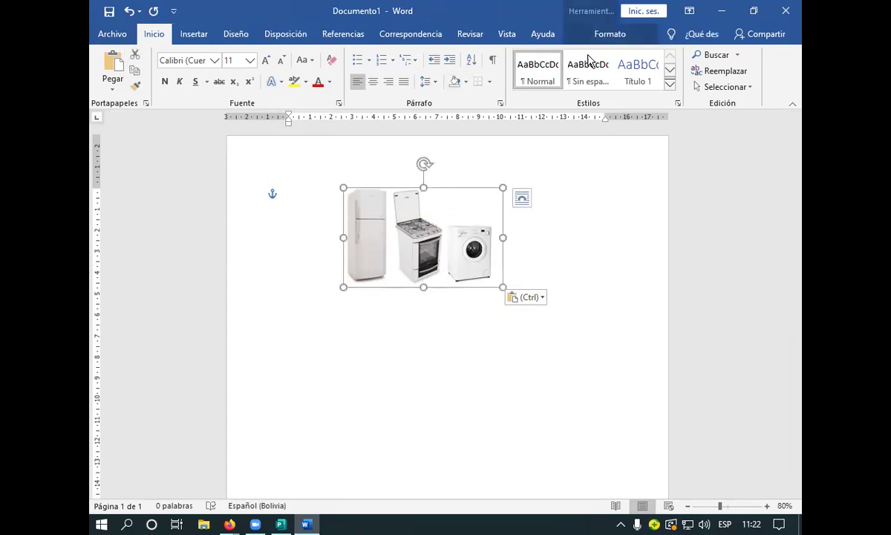
click(602, 35)
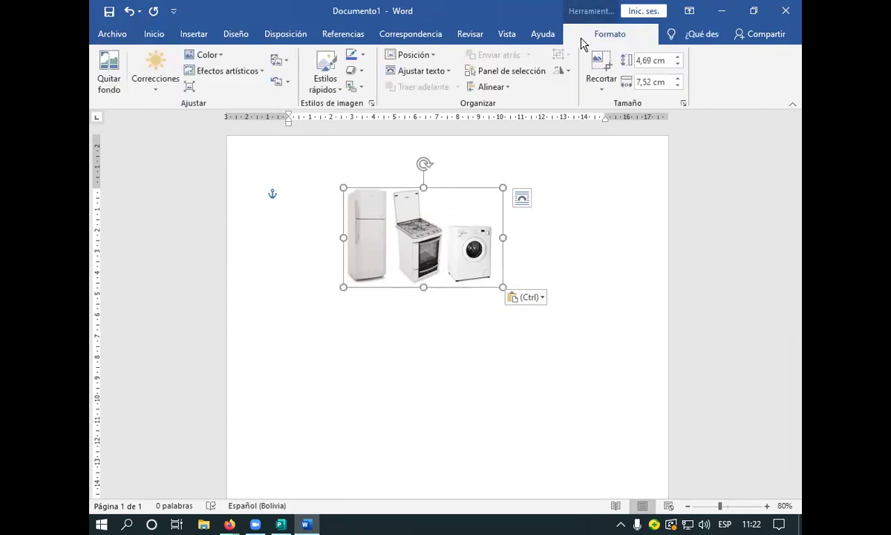
click(107, 86)
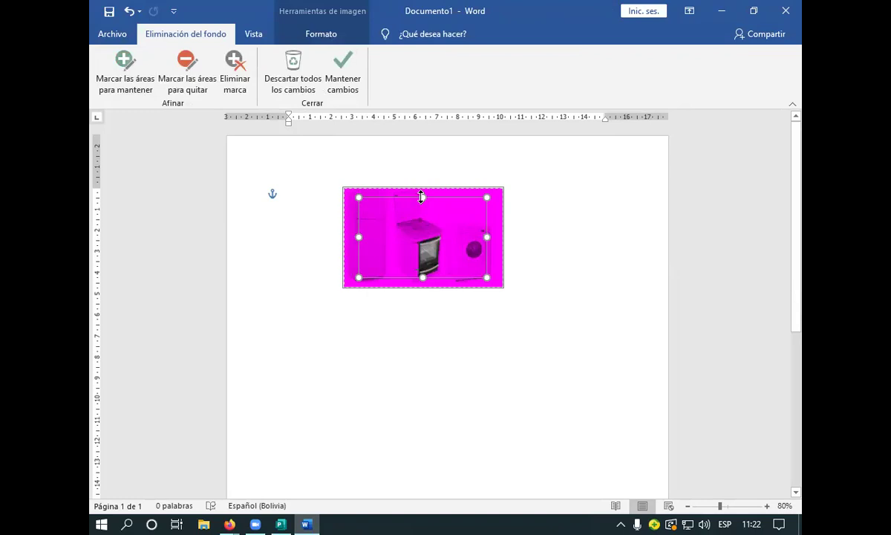
drag(421, 197, 422, 187)
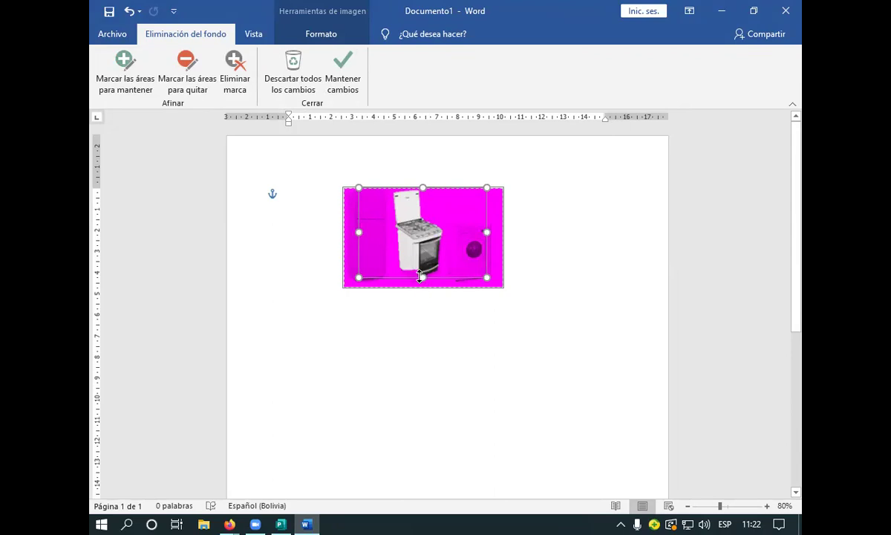
drag(422, 275, 422, 286)
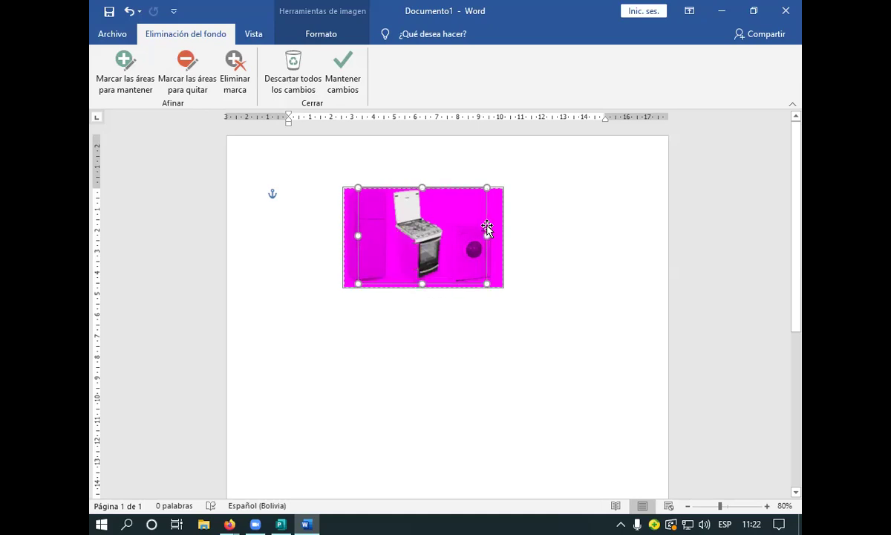
drag(486, 236, 504, 236)
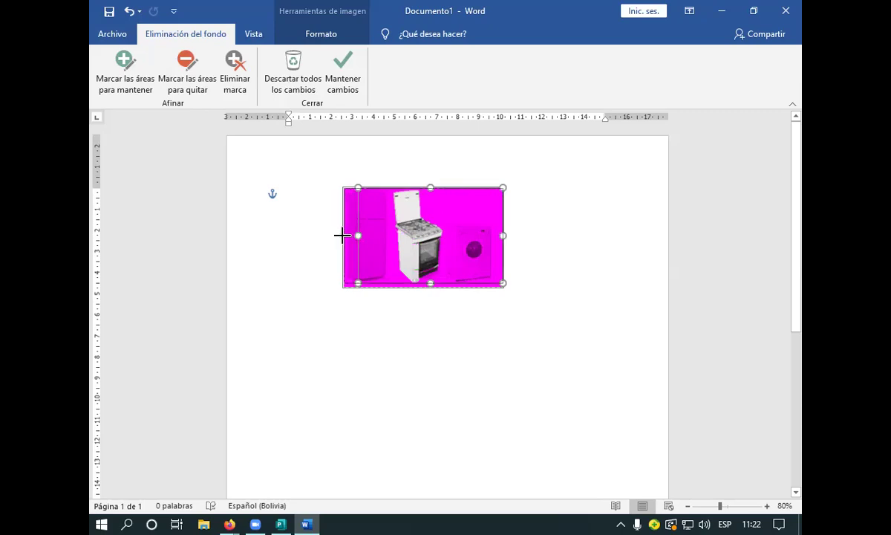
drag(358, 236, 339, 234)
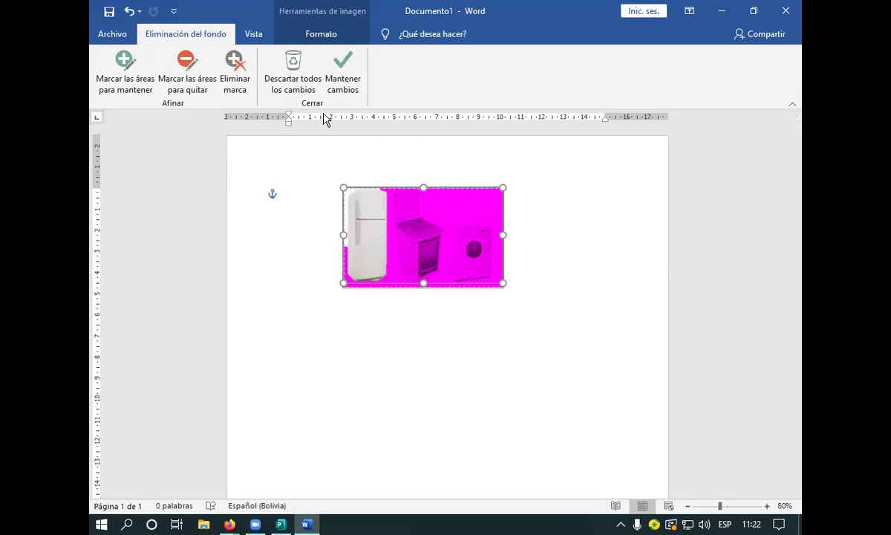
click(342, 80)
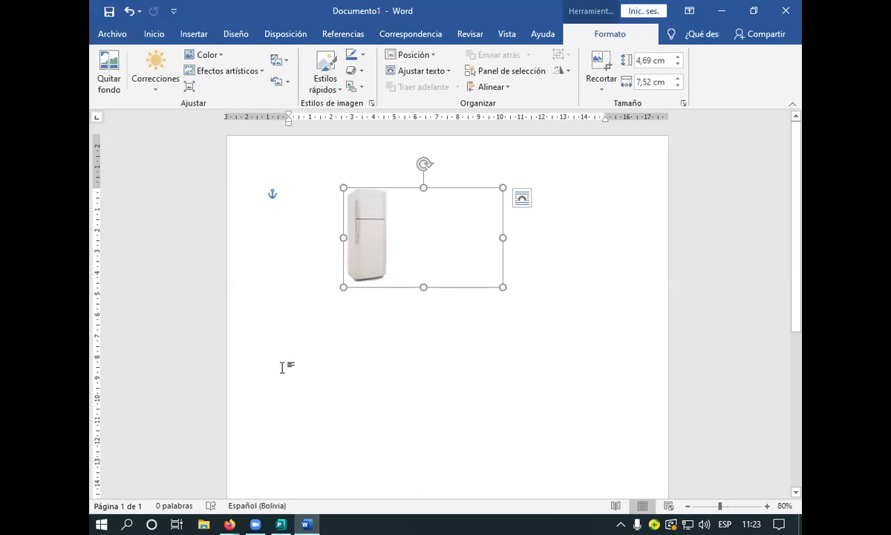
Undo the background removal and its area adjustments to restore the original white appliances picture.
click(129, 11)
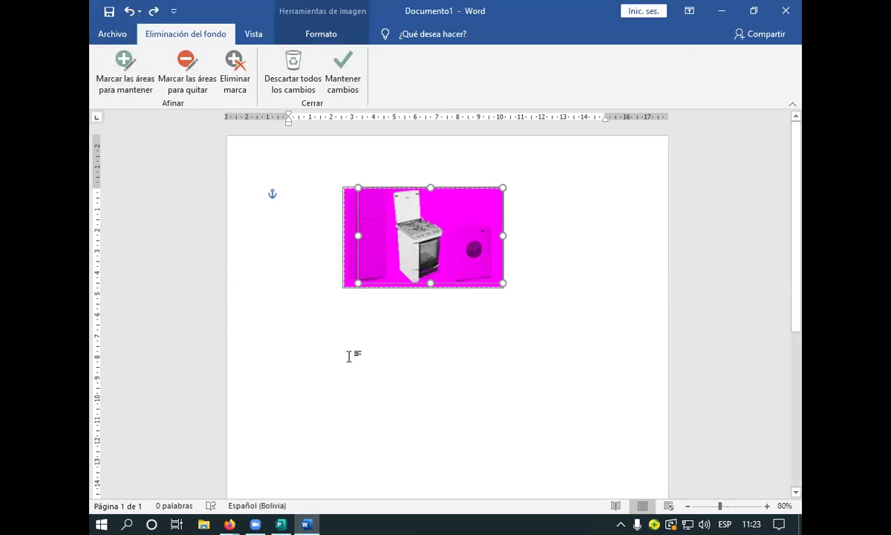
click(428, 355)
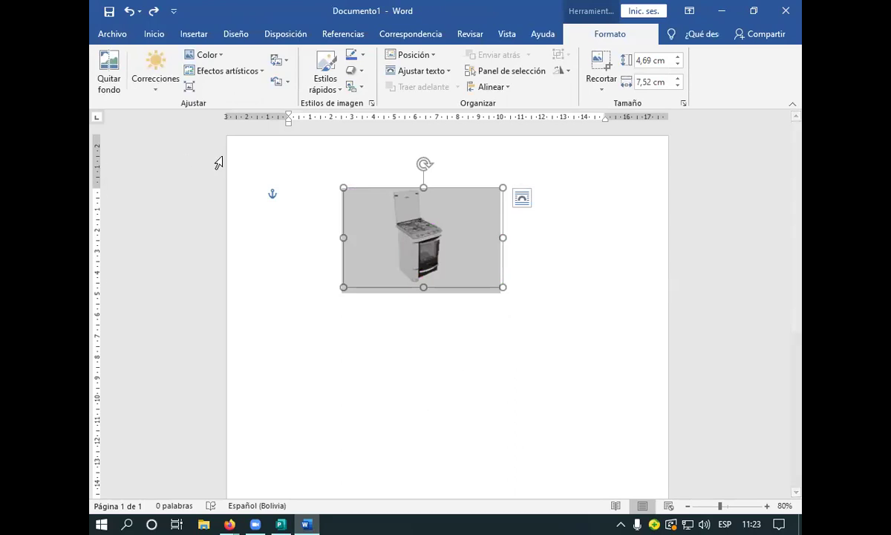
click(126, 13)
click(126, 13)
click(126, 13)
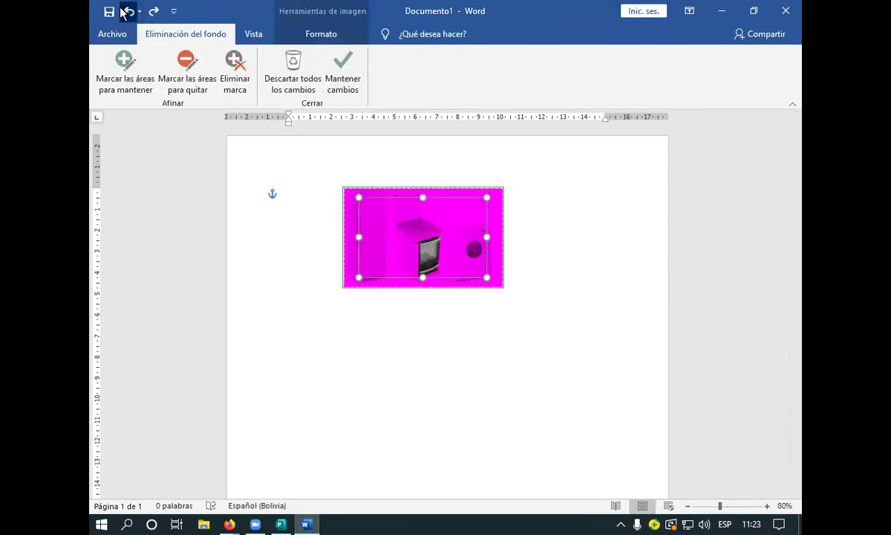
click(125, 12)
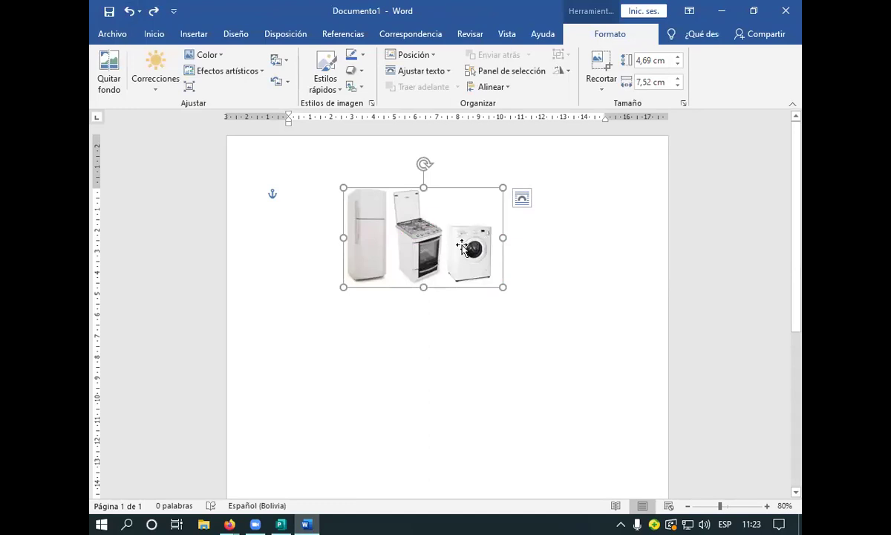
Start background removal on the white appliances picture and extend the removal area to the picture's edges on all four sides.
click(111, 84)
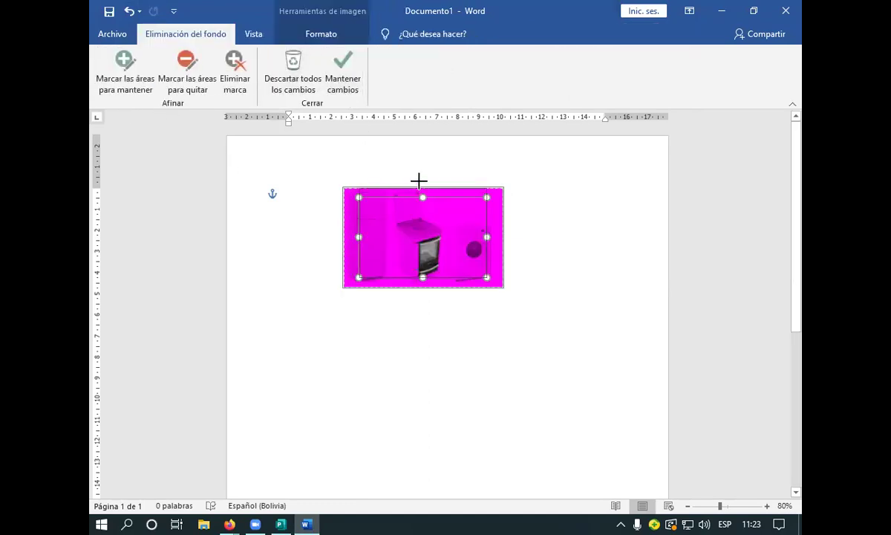
drag(419, 179, 418, 182)
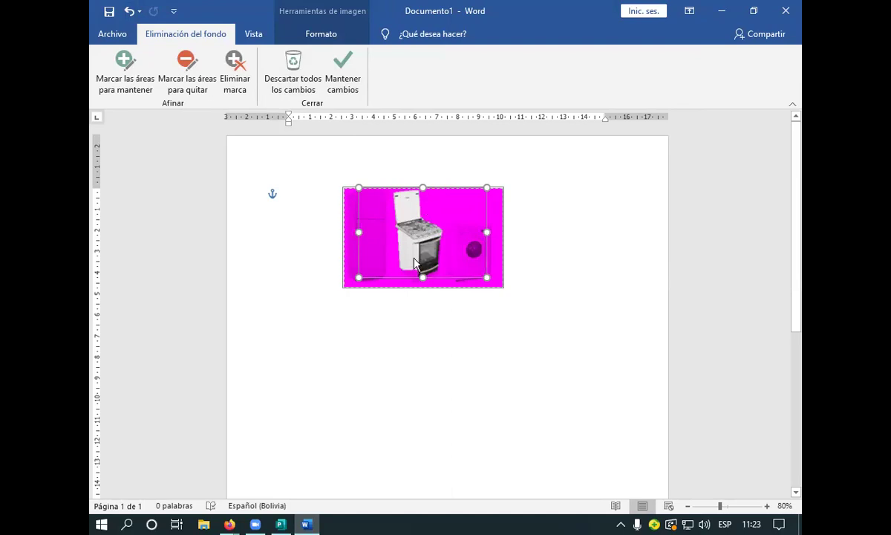
drag(422, 277, 423, 286)
drag(359, 238, 343, 239)
drag(488, 235, 503, 239)
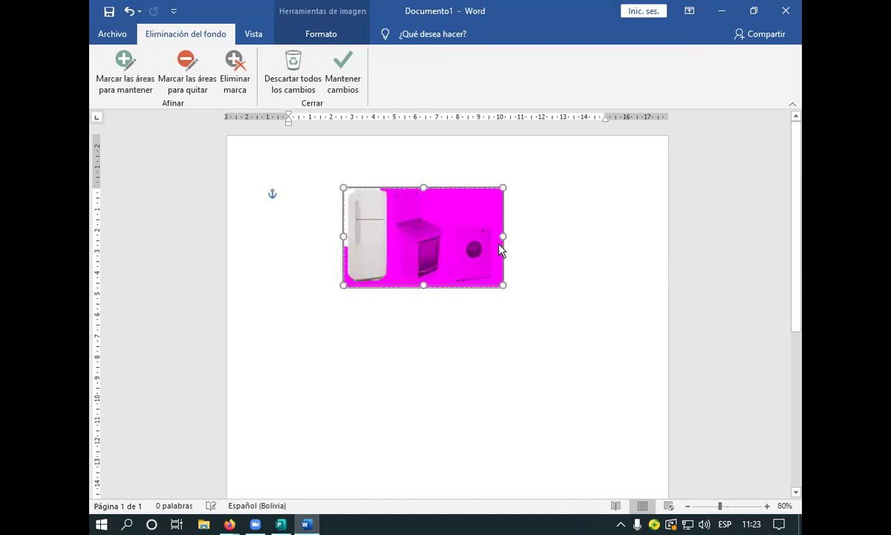
Try marking areas to keep with lines beside the refrigerator, along both sides of the stove and across the top of the washing machine.
click(128, 69)
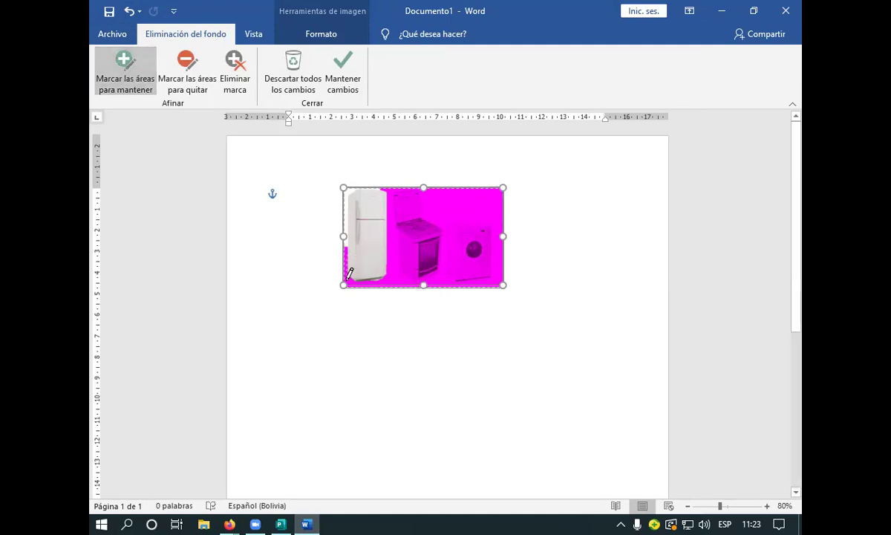
drag(348, 254, 349, 272)
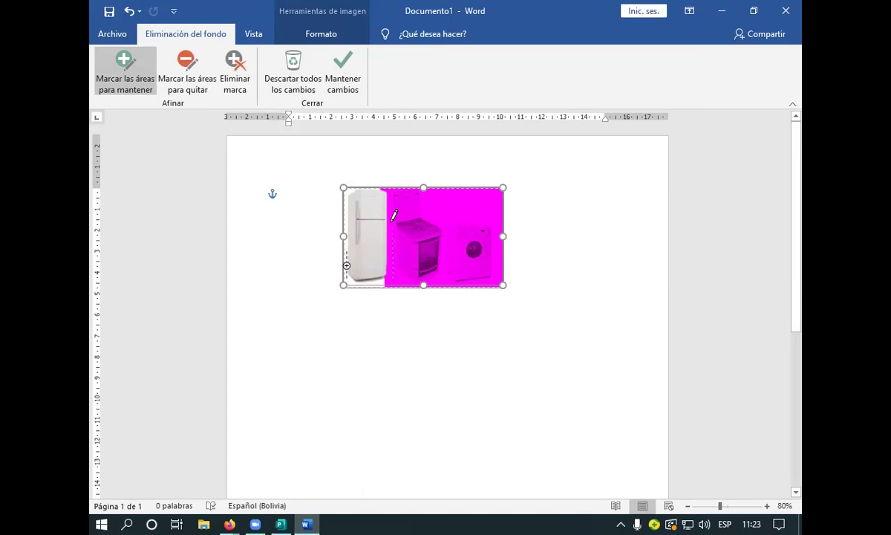
drag(393, 191, 393, 280)
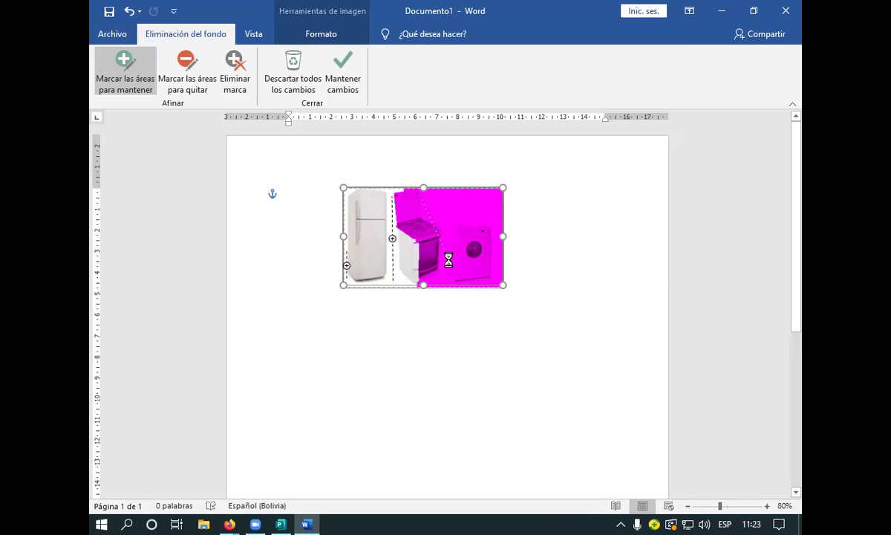
drag(448, 259, 419, 197)
drag(503, 221, 500, 231)
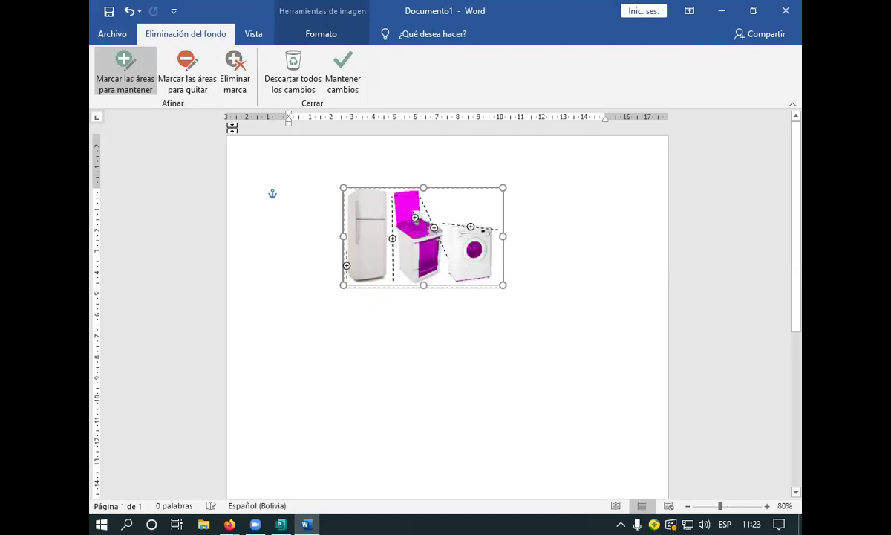
Undo the keep marks and the last extension of the removal area, staying in background removal without saving the document.
click(126, 13)
click(126, 12)
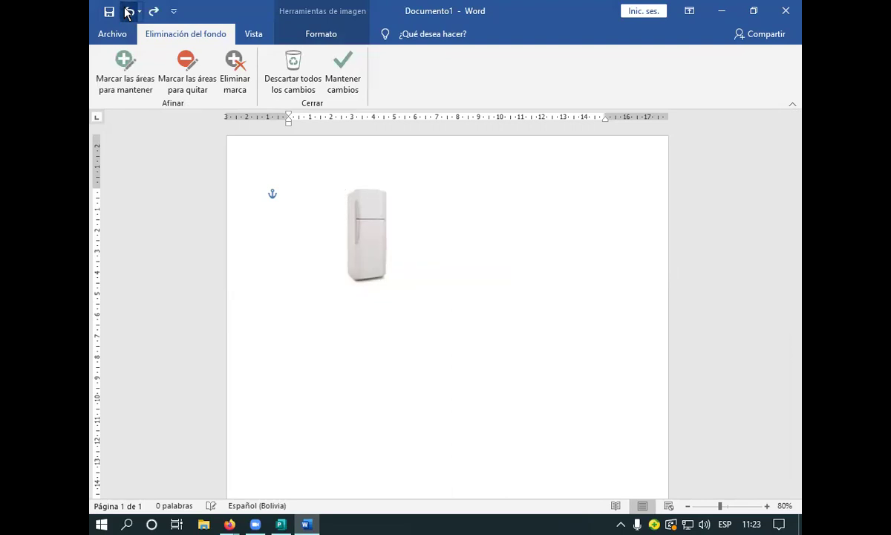
click(125, 14)
click(125, 13)
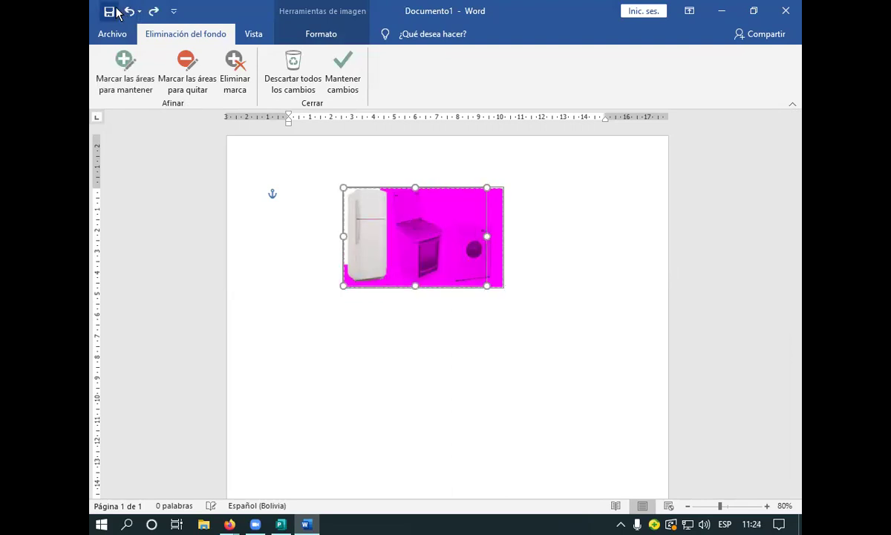
click(116, 10)
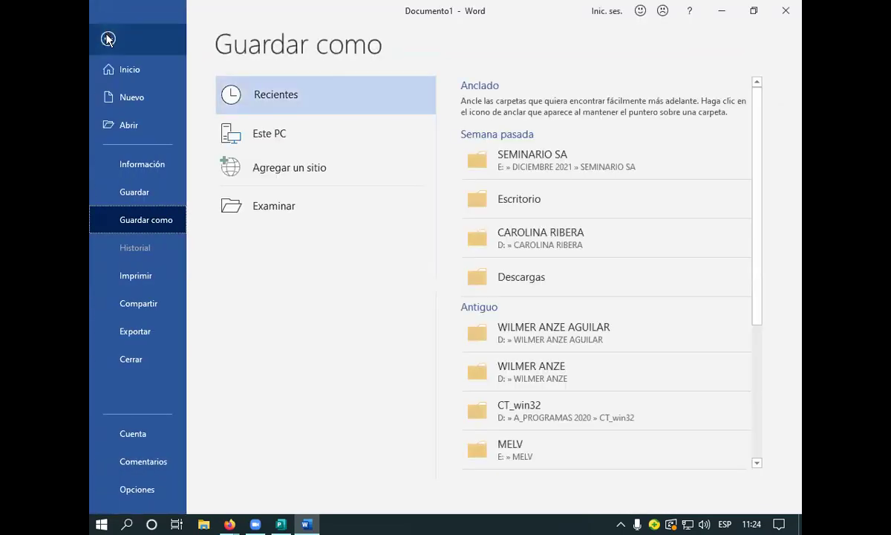
click(109, 38)
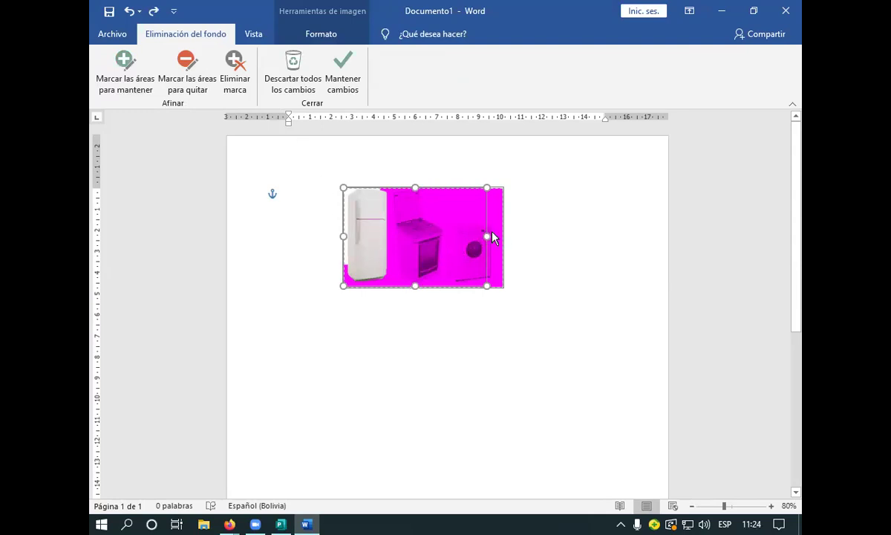
Try keeping the background removal with the area extended to the picture's right edge, undoing the result after each of two attempts.
drag(486, 235, 503, 236)
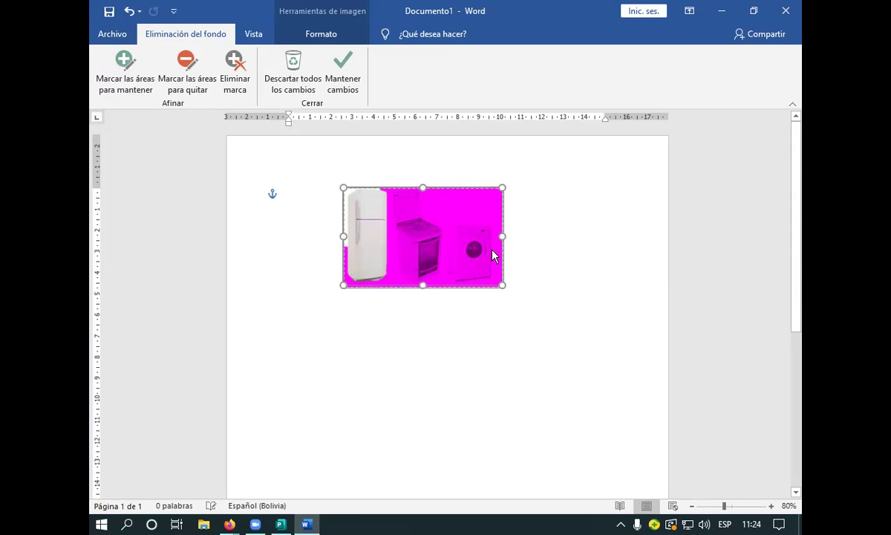
click(352, 89)
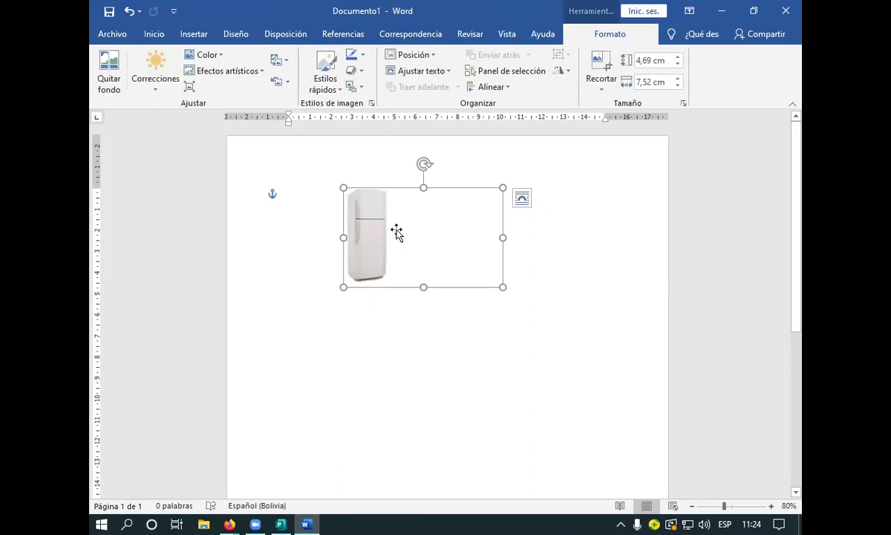
click(128, 11)
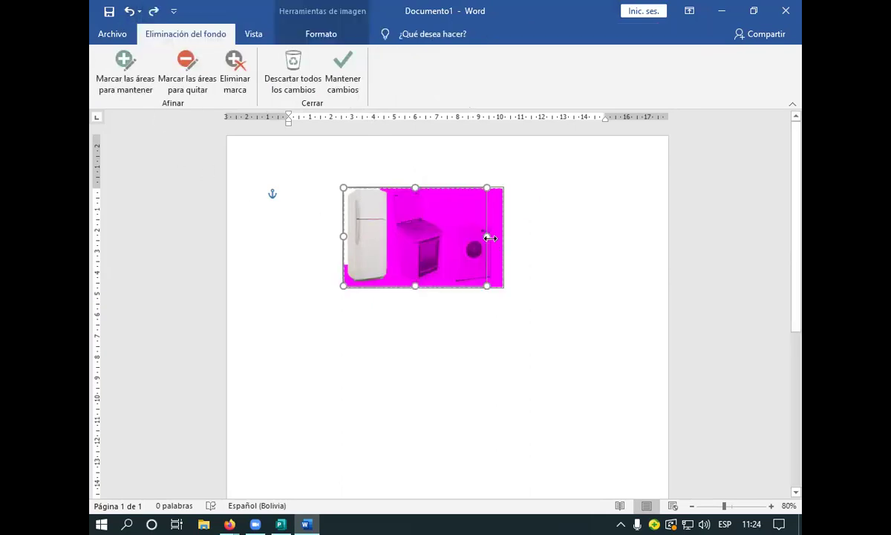
drag(489, 235, 503, 234)
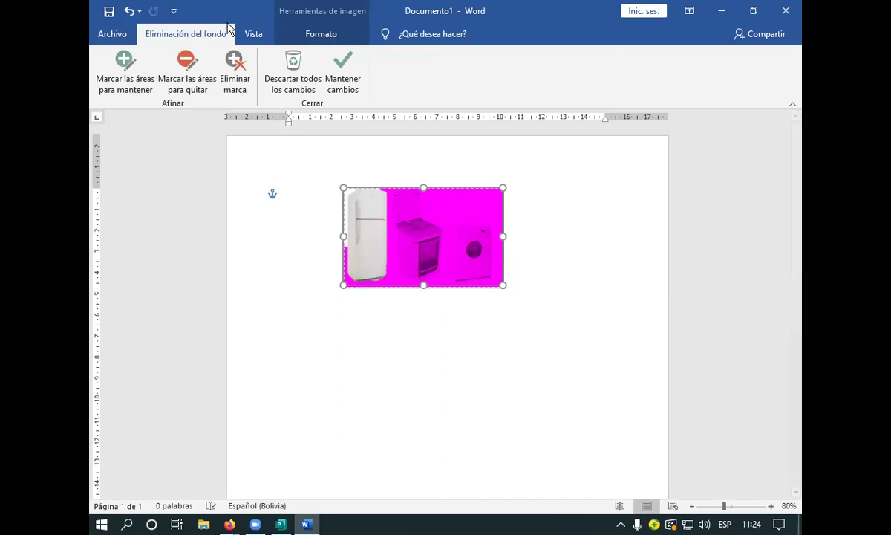
click(343, 68)
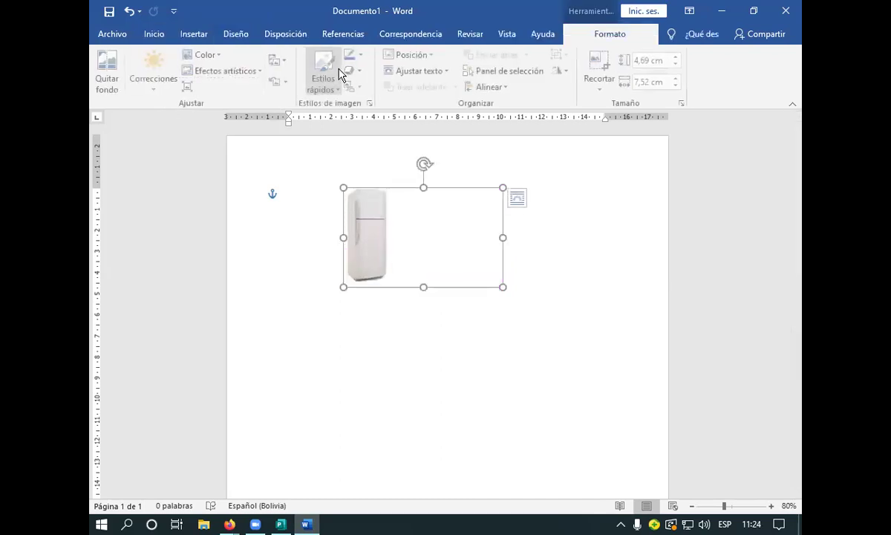
click(126, 12)
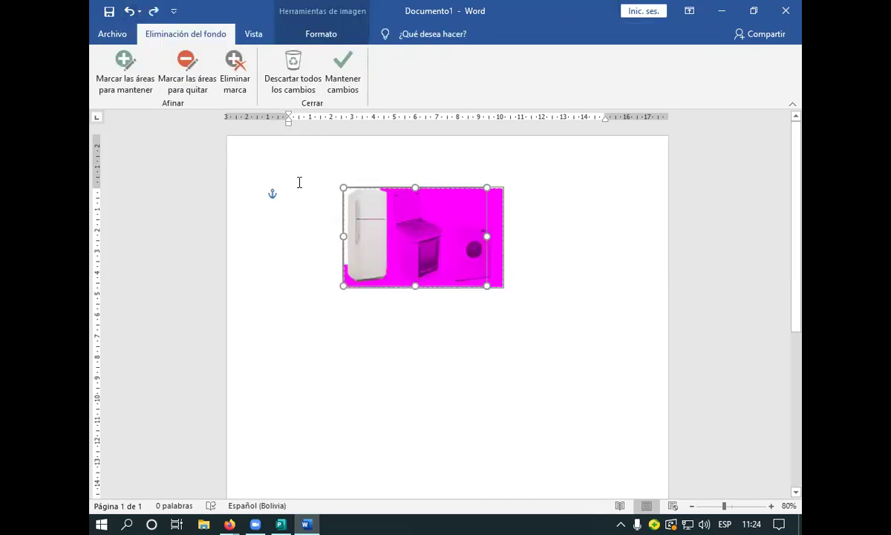
Mark the stove's lid, body and oven door and the washing machine's door, top, side and lower front as areas to keep.
click(141, 82)
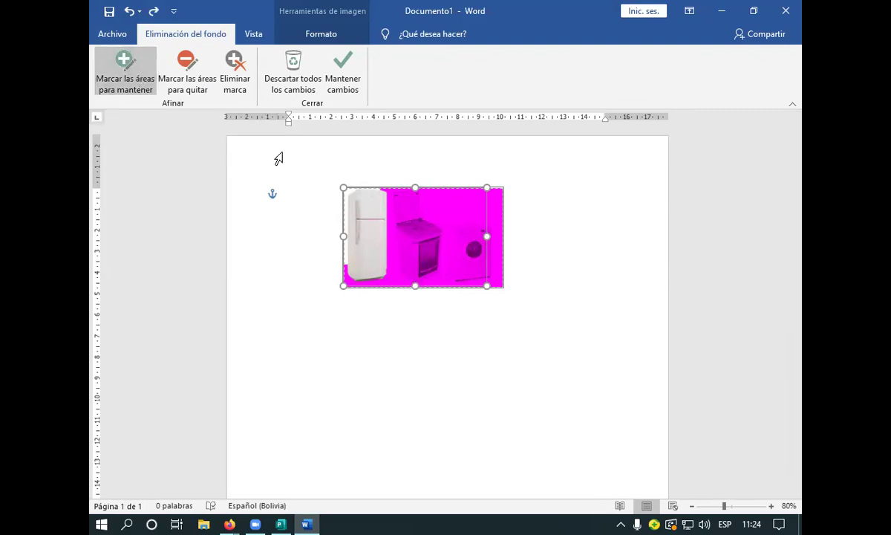
mouse_move(422, 217)
mouse_down()
mouse_move(423, 239)
mouse_move(410, 243)
mouse_move(424, 261)
mouse_move(475, 260)
mouse_up()
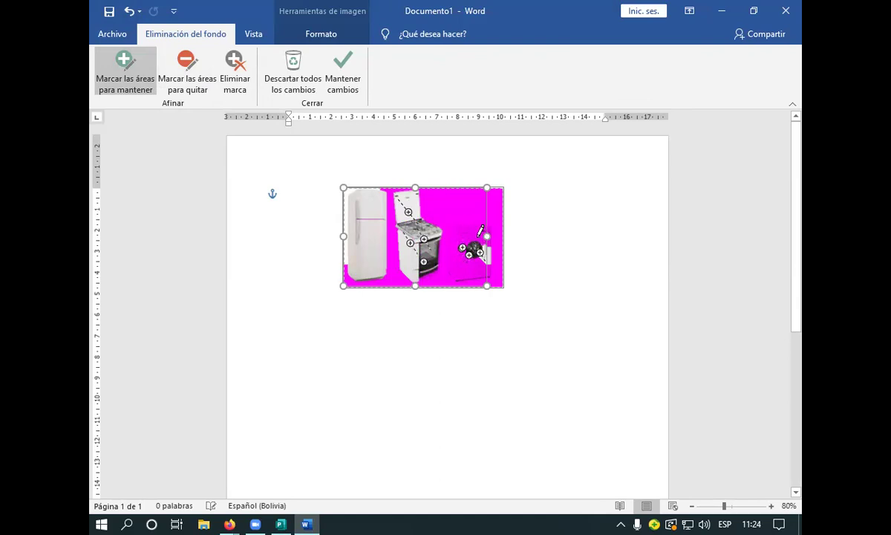
drag(470, 231, 455, 235)
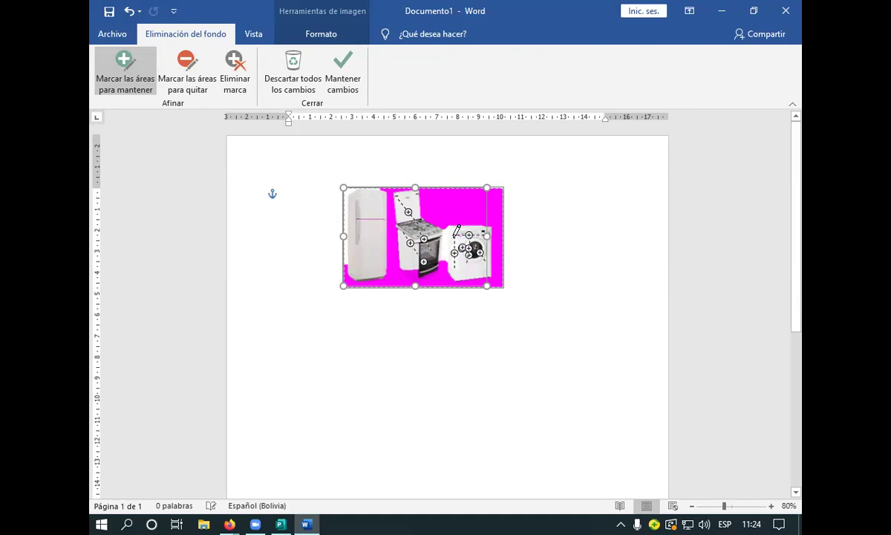
drag(454, 269, 478, 263)
drag(438, 268, 429, 263)
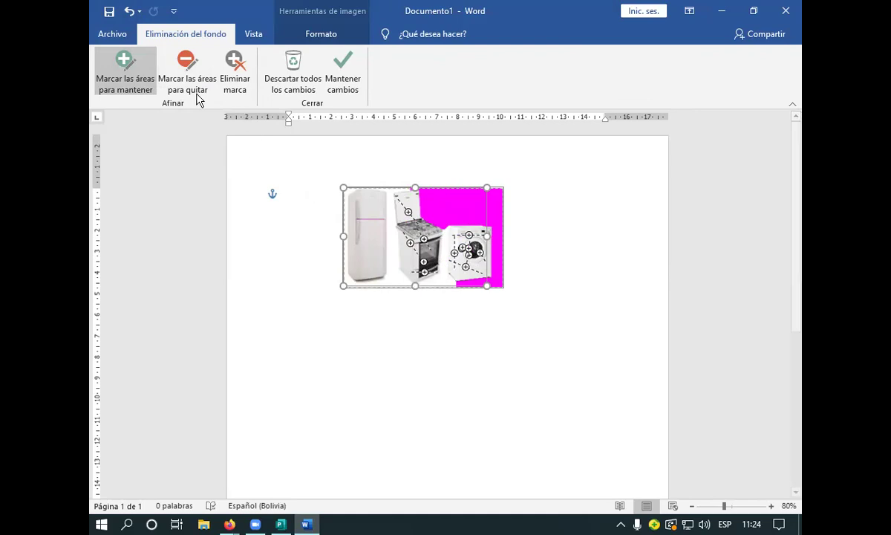
Mark the gap between refrigerator and stove for removal, undo the extra mark beside the refrigerator, and keep the background removal changes.
click(166, 74)
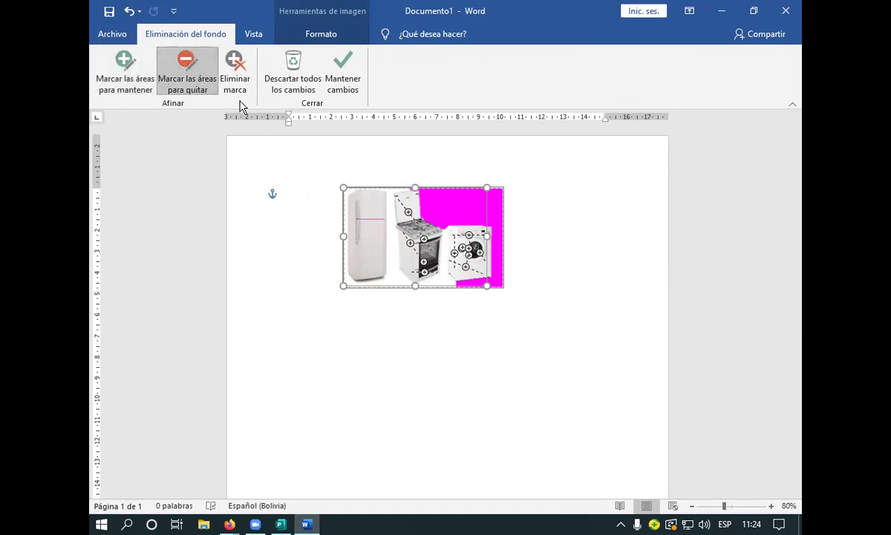
click(389, 227)
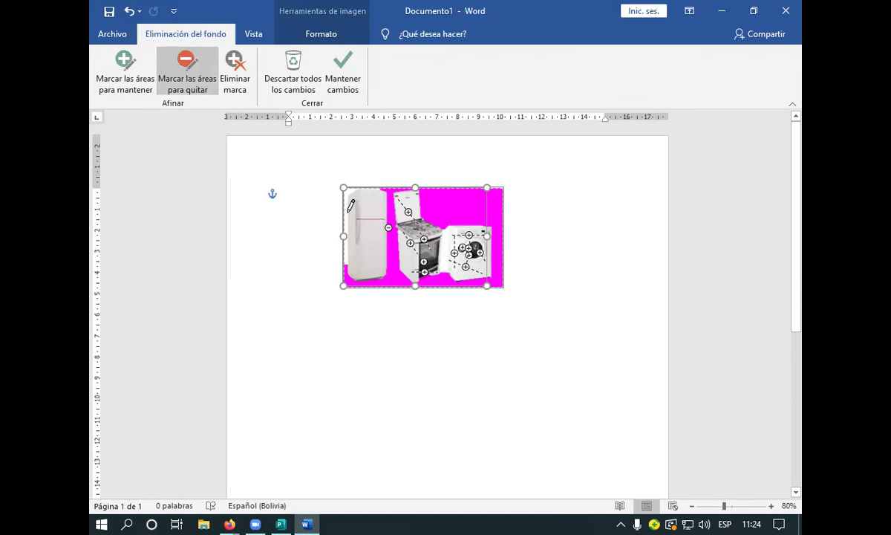
click(347, 211)
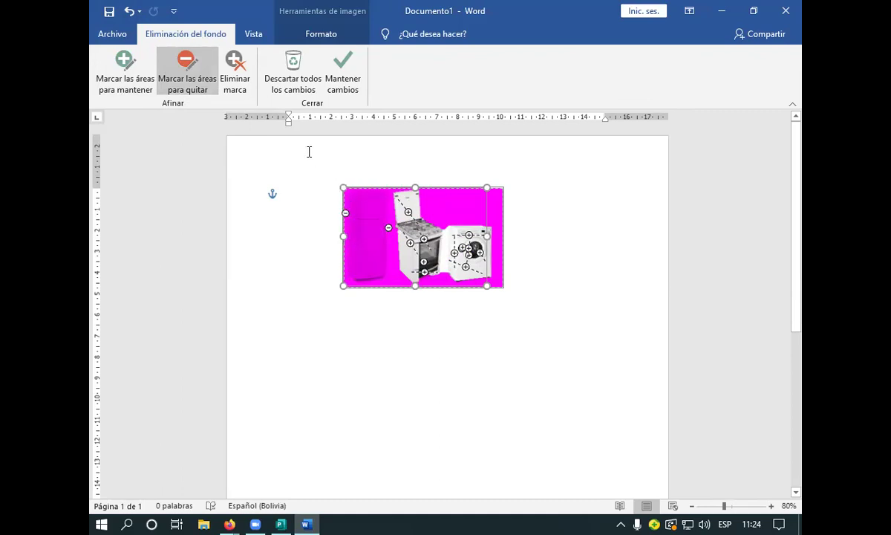
click(128, 12)
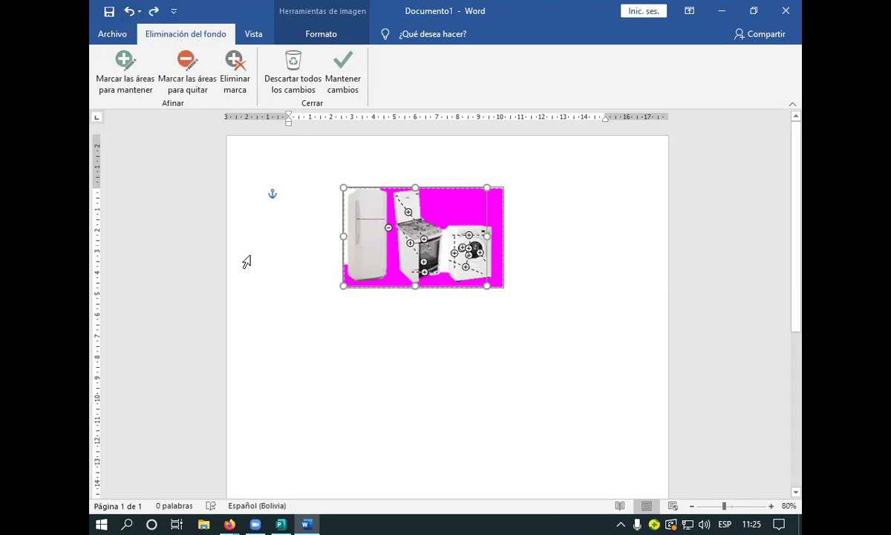
click(343, 78)
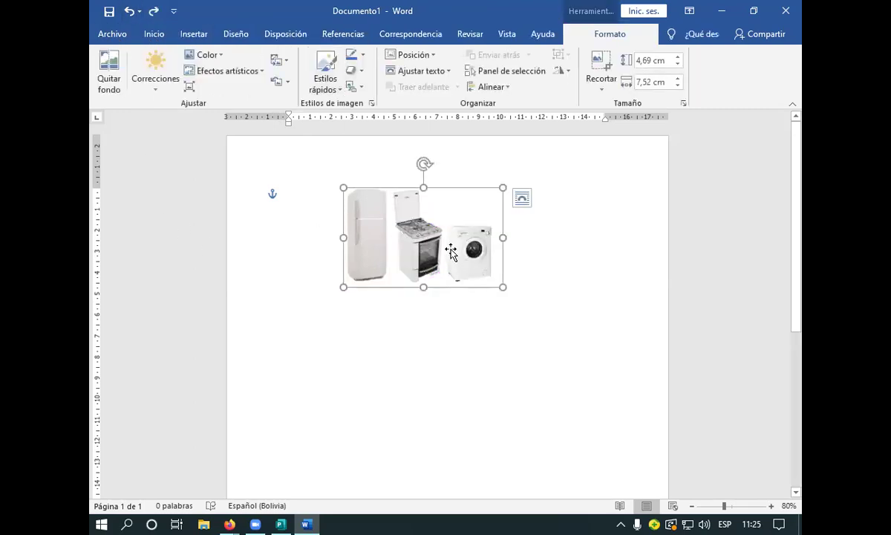
Cut the edited appliances picture, paste it into the Publisher brochure, and place it in the red panel below the grey appliances.
click(147, 37)
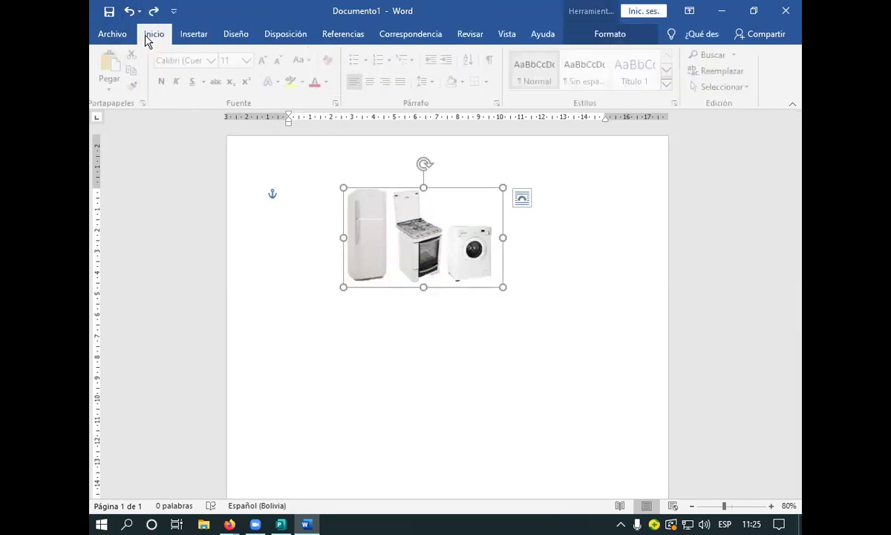
click(134, 58)
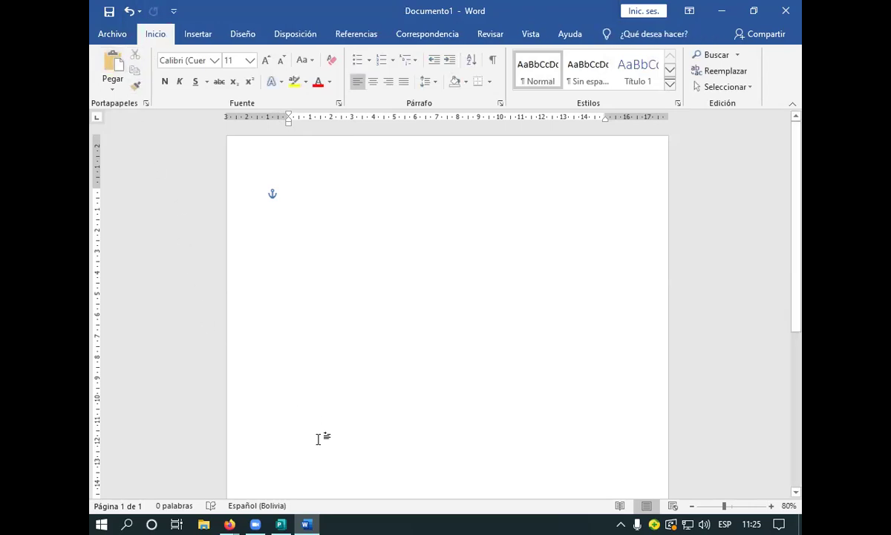
click(281, 524)
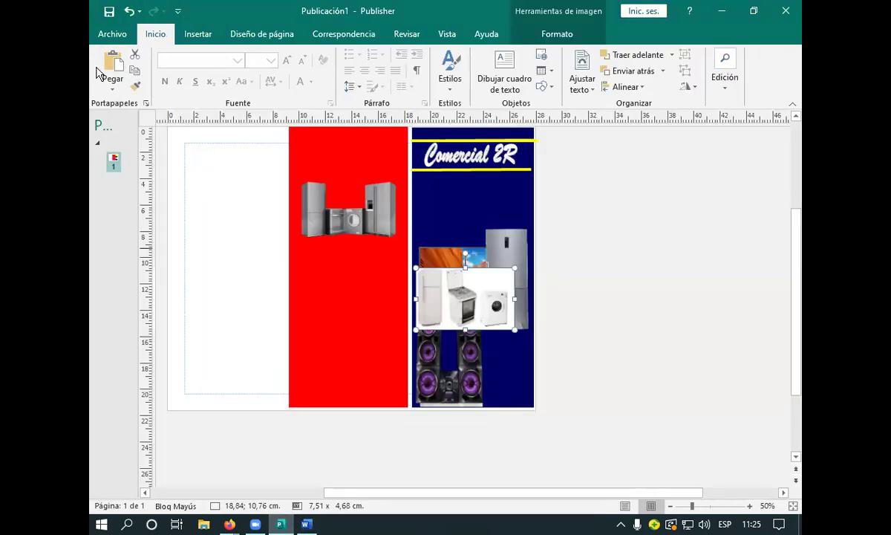
click(175, 289)
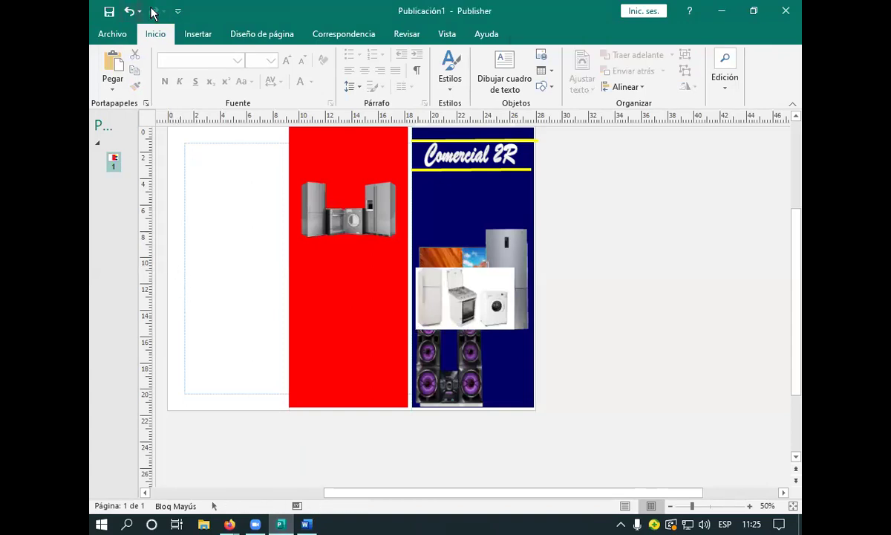
click(108, 67)
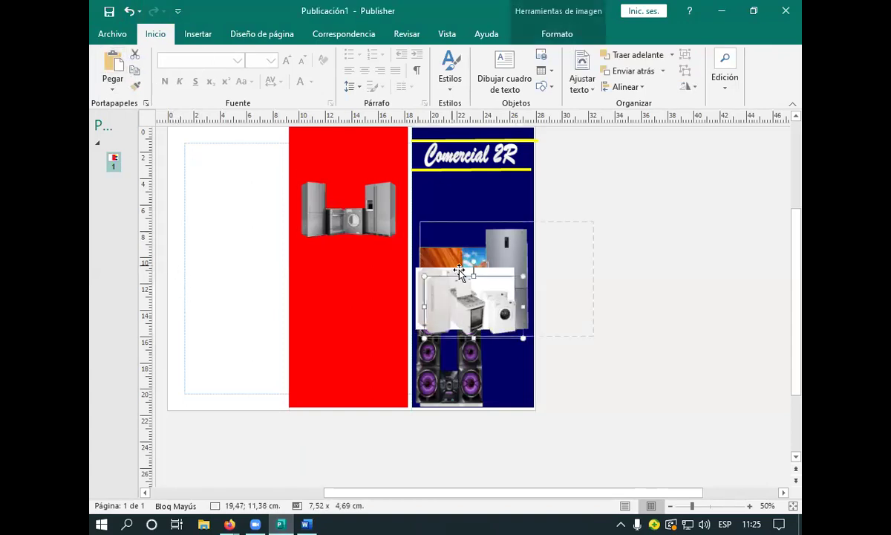
drag(462, 290, 347, 289)
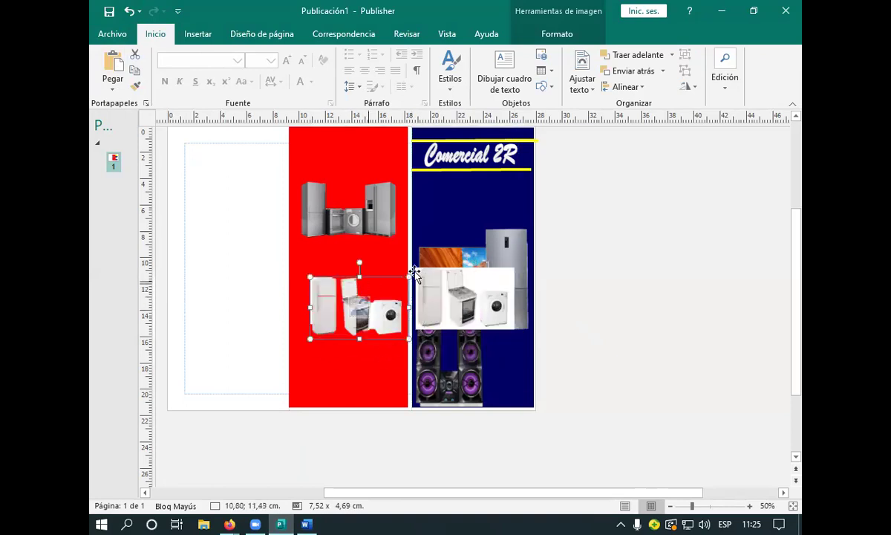
Remove the white-background copy of the appliances picture from the blue panel.
click(495, 303)
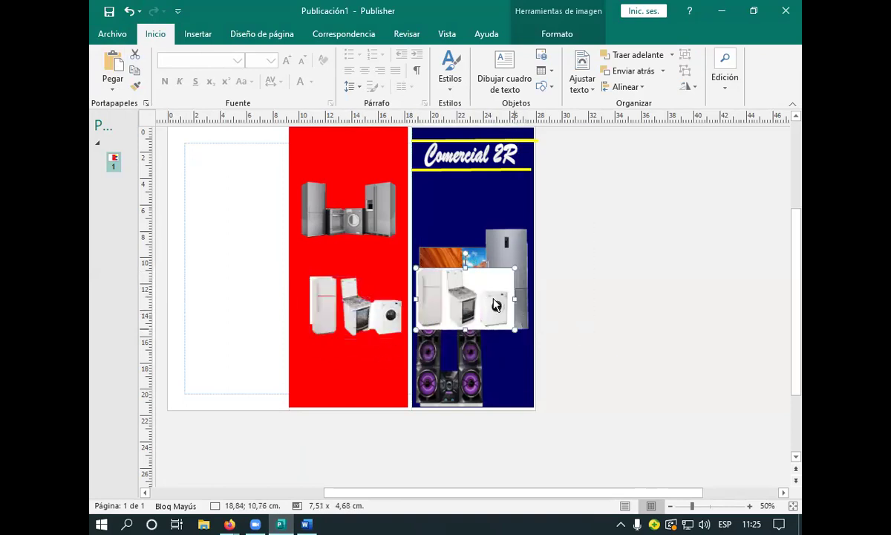
right_click(495, 303)
click(513, 80)
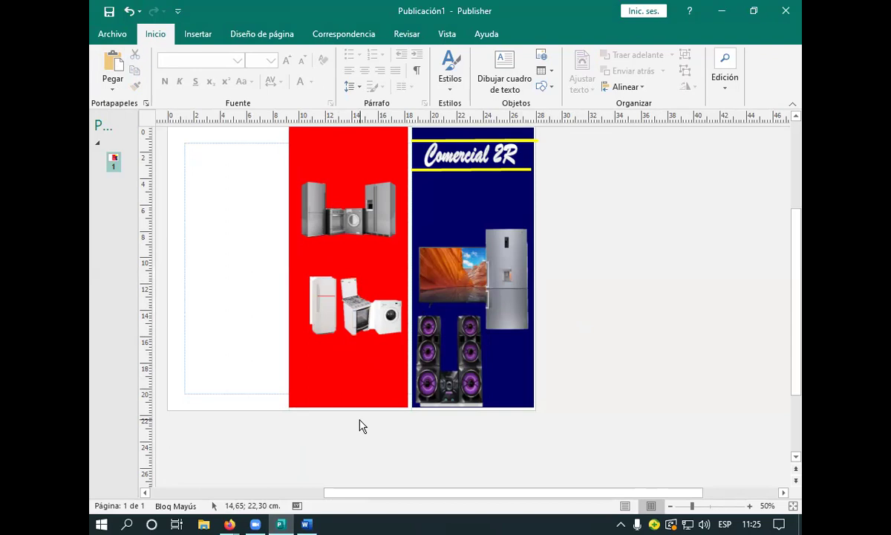
Move the grey appliances picture up within the red panel, to about 9,97; 3,33 cm.
click(353, 212)
drag(353, 211, 357, 191)
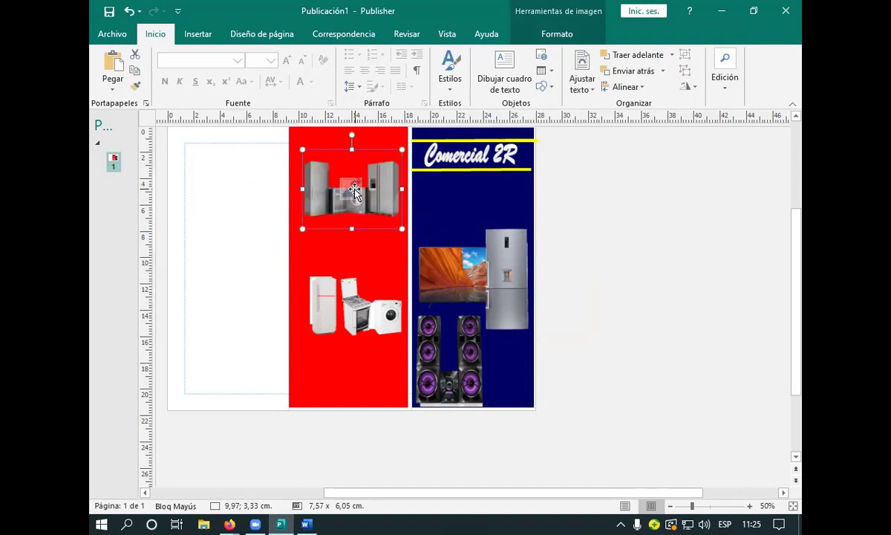
Move the white appliances picture to the lower part of the red panel, at about 10,32; 14,88 cm.
click(359, 312)
drag(359, 313, 349, 277)
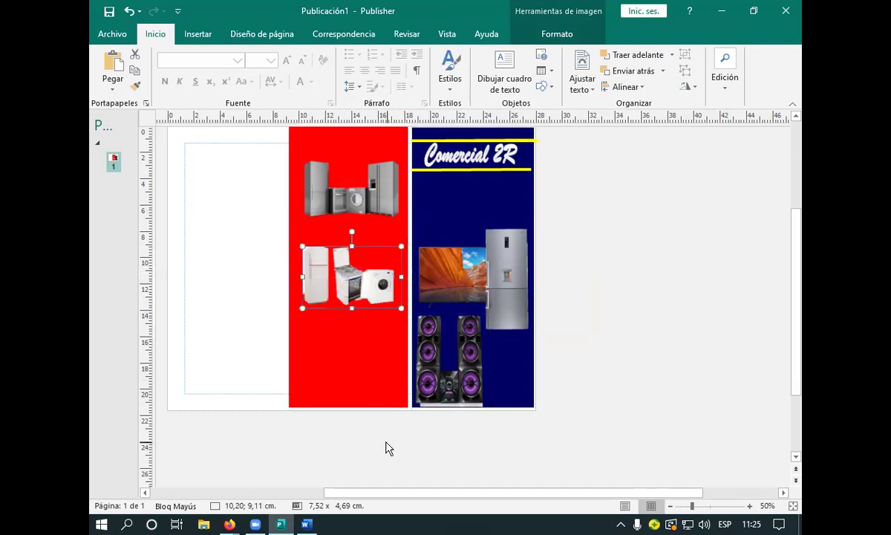
click(687, 321)
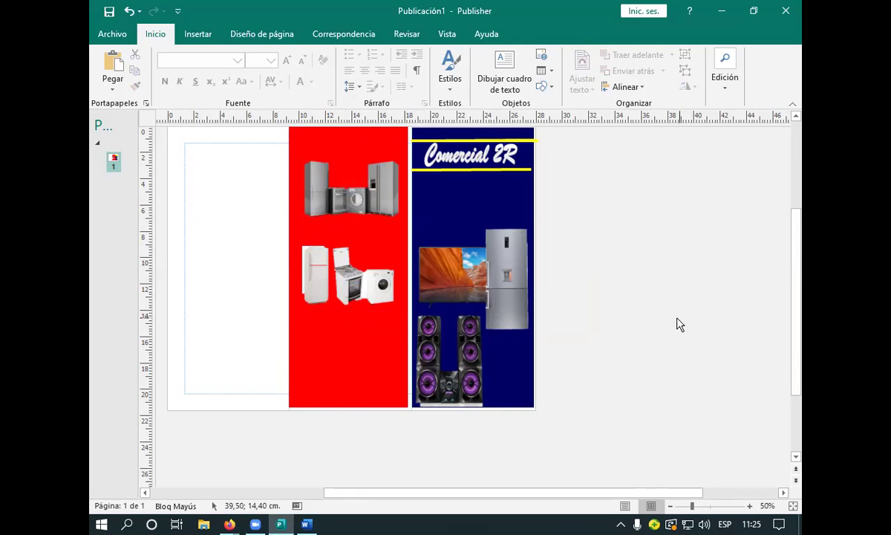
click(328, 282)
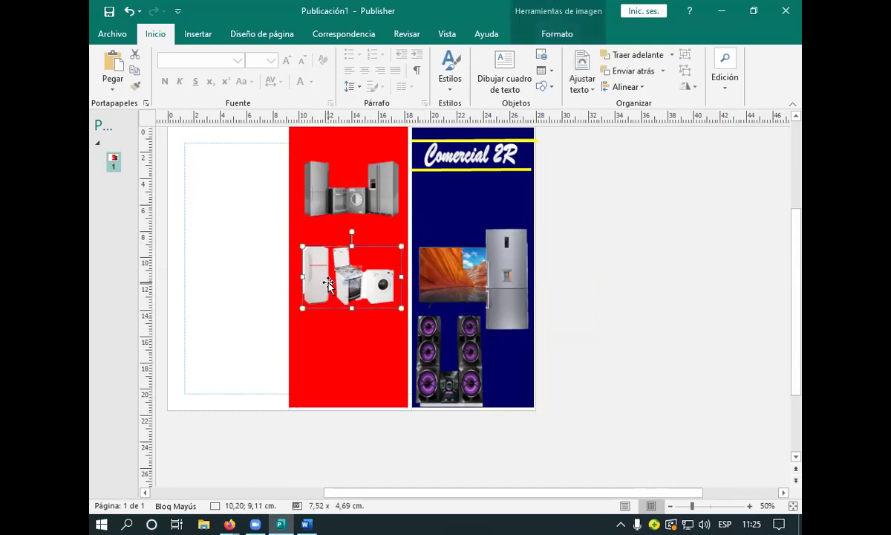
drag(329, 283, 352, 360)
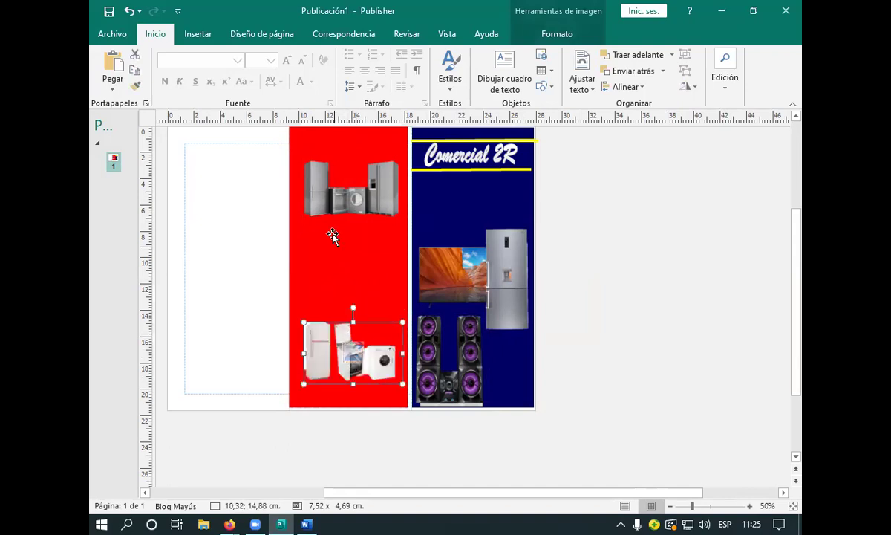
Nudge the grey appliances picture slightly upward near the top of the red panel.
click(349, 196)
drag(349, 195, 349, 191)
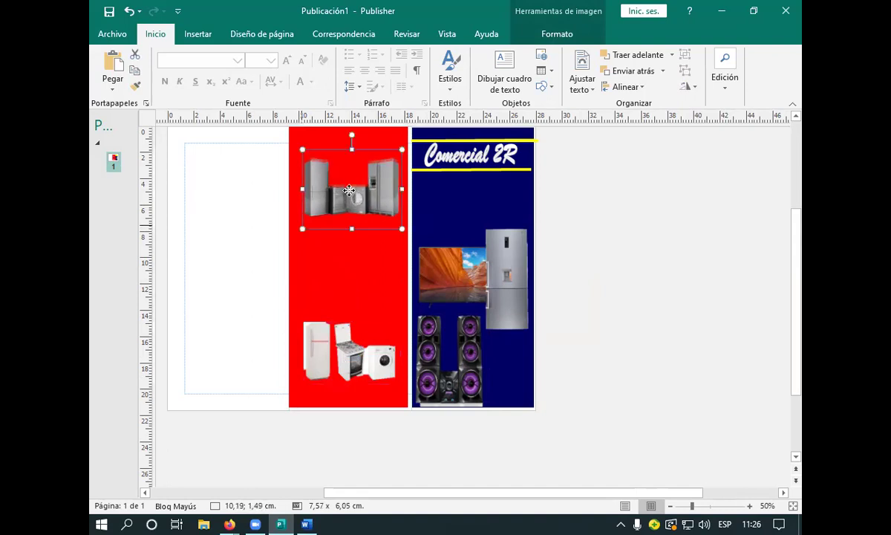
click(340, 292)
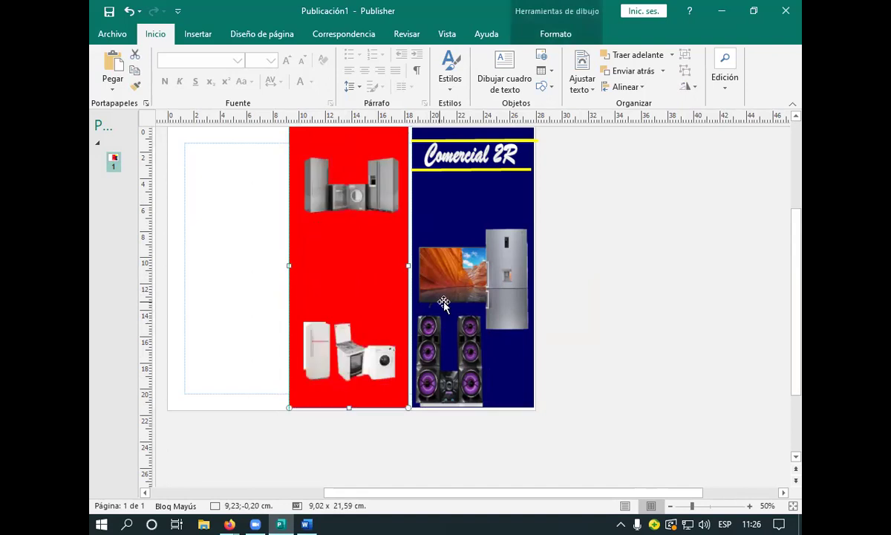
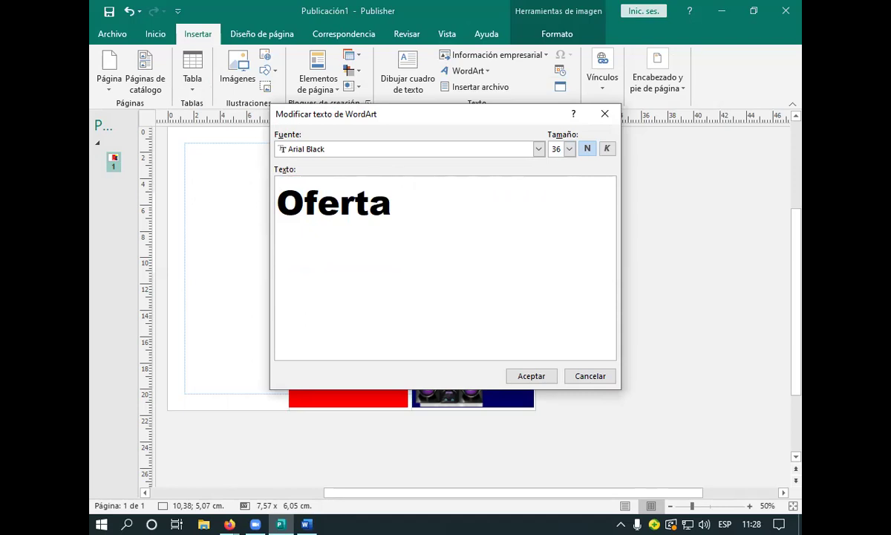
Complete the WordArt text as "Oferta 1" in Arial Black, size 36, and insert it.
text(1)
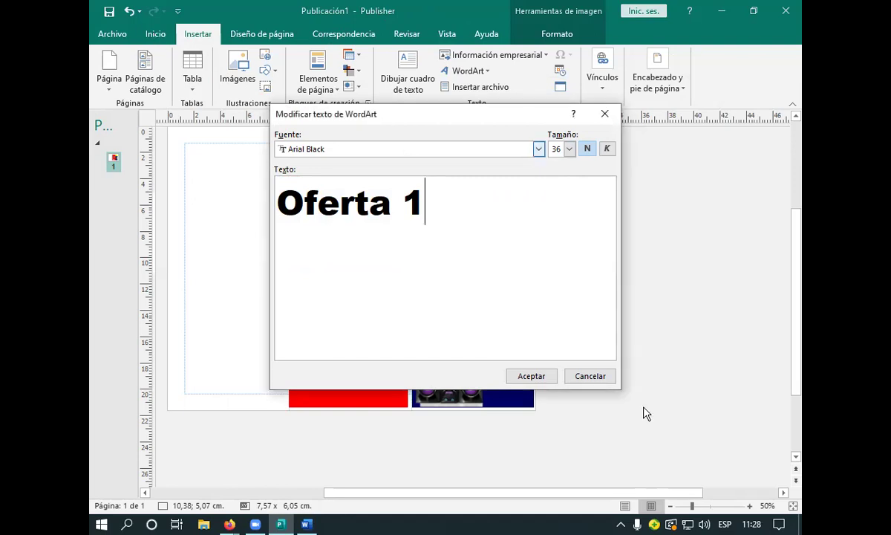
click(530, 377)
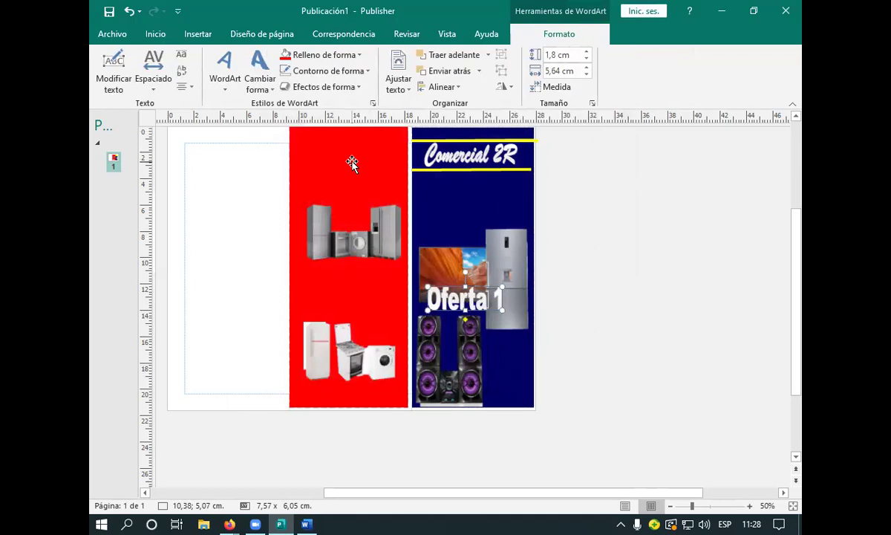
click(115, 80)
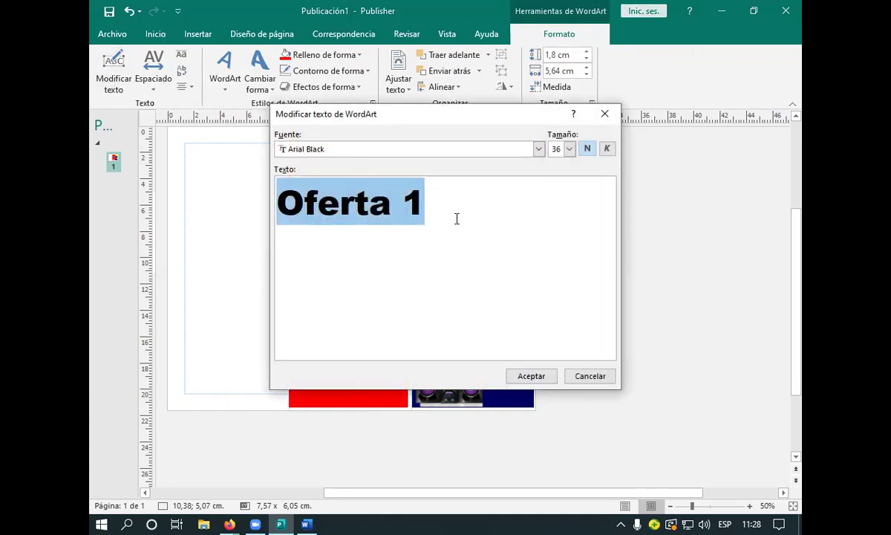
click(570, 149)
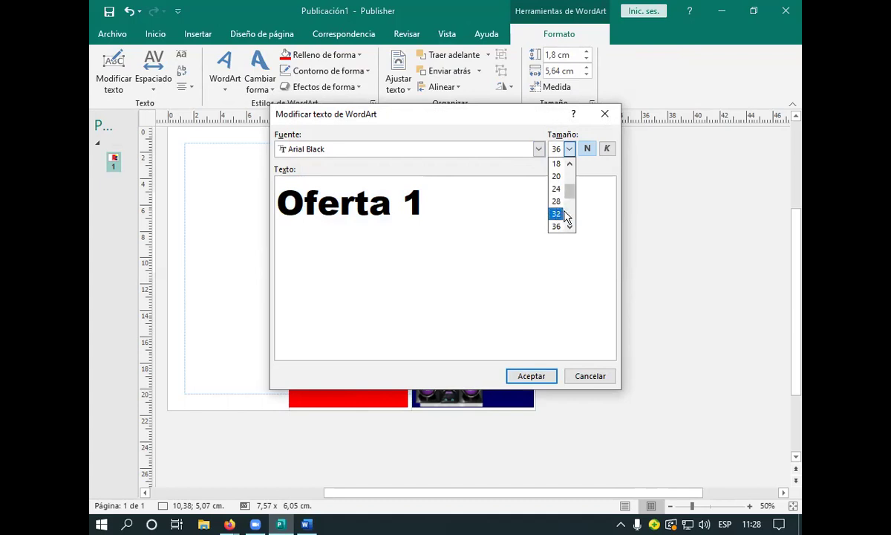
scroll(565, 214, down, 2)
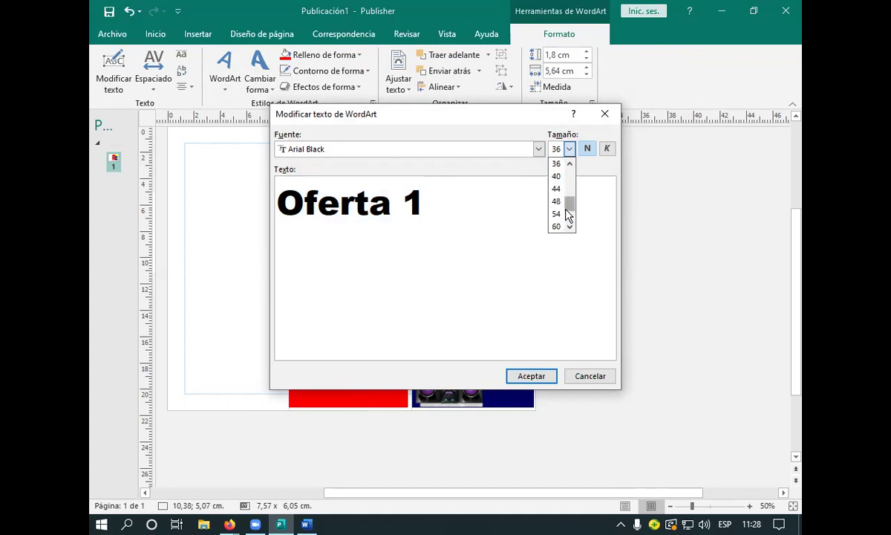
click(538, 375)
click(538, 376)
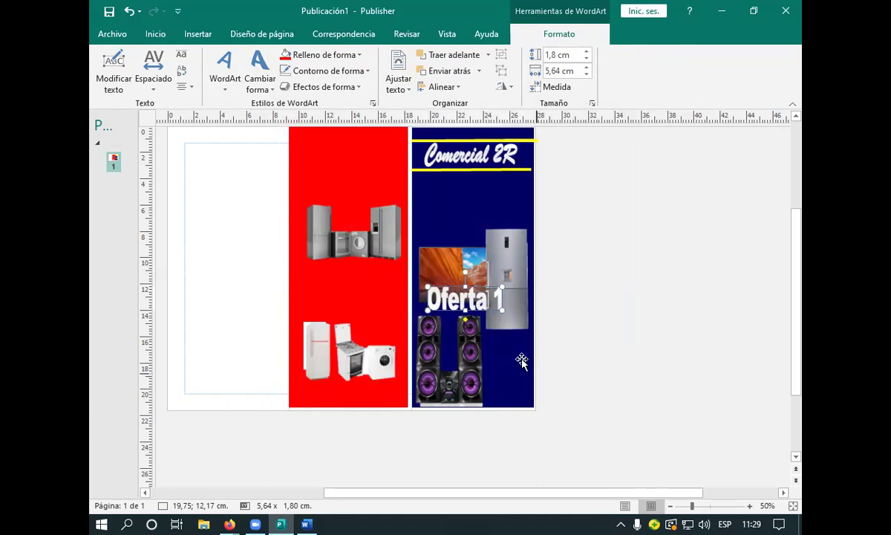
Move the Oferta 1 WordArt above the grey appliances in the red panel, at about 10,86; 1,75 cm.
drag(455, 296, 338, 157)
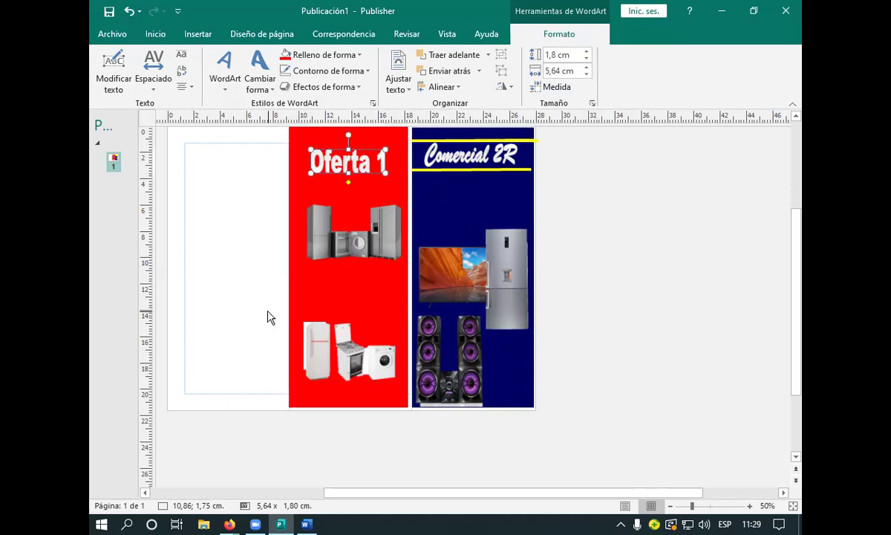
click(363, 292)
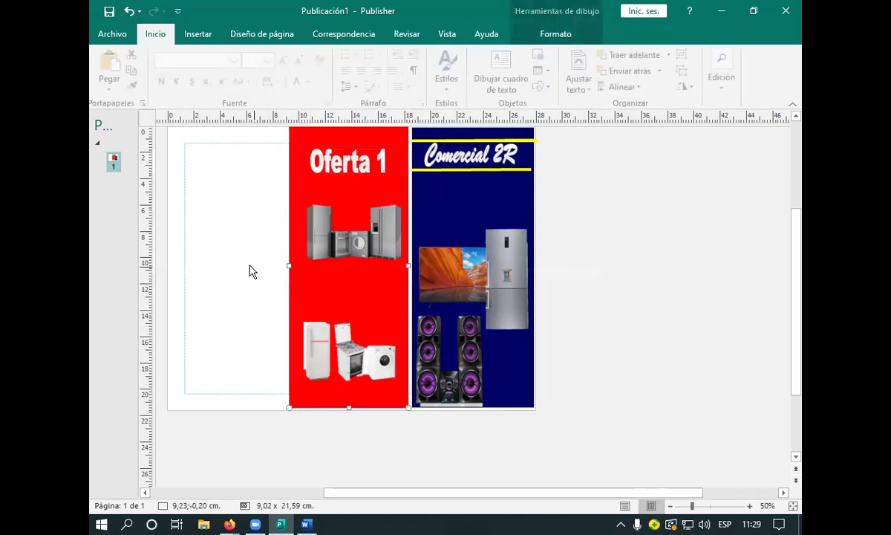
Insert another WordArt in the plain white style and clear its placeholder text.
click(200, 34)
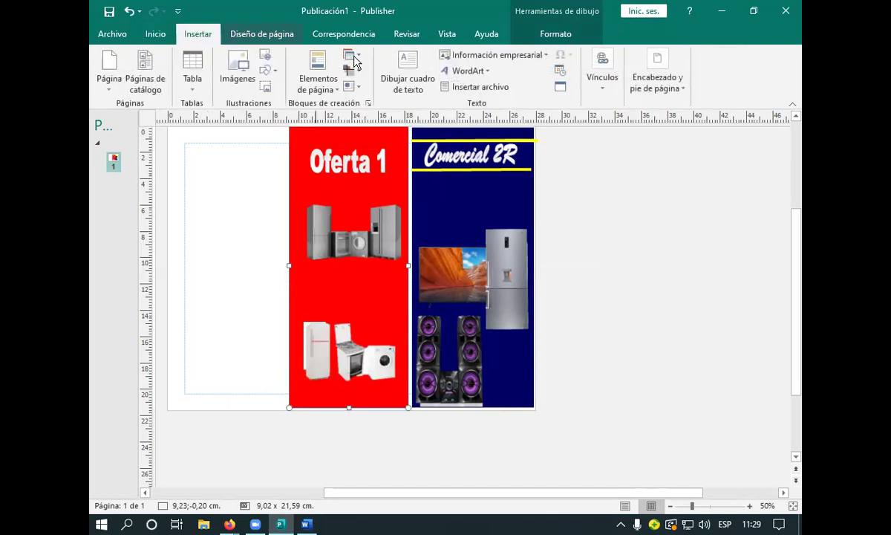
click(468, 71)
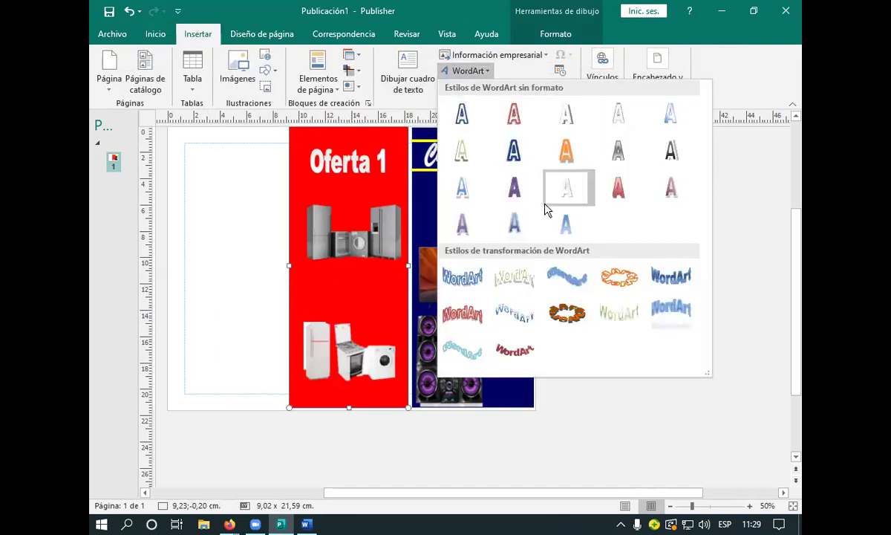
click(562, 190)
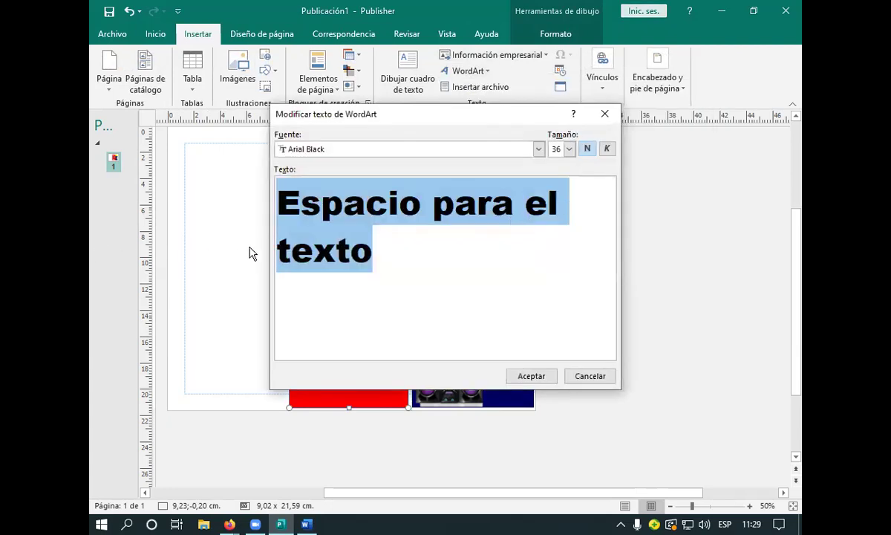
click(396, 264)
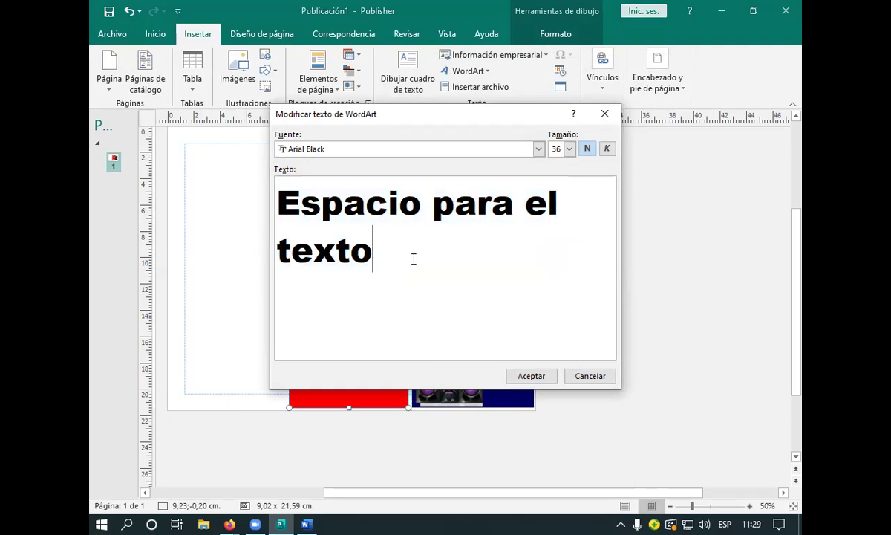
key(BackSpace)
key(BackSpace)
key(BackSpace)
key(BackSpace)
key(BackSpace)
key(BackSpace)
key(BackSpace)
key(BackSpace)
key(BackSpace)
key(BackSpace)
key(BackSpace)
key(BackSpace)
key(BackSpace)
key(BackSpace)
key(BackSpace)
key(BackSpace)
key(BackSpace)
key(BackSpace)
key(BackSpace)
key(BackSpace)
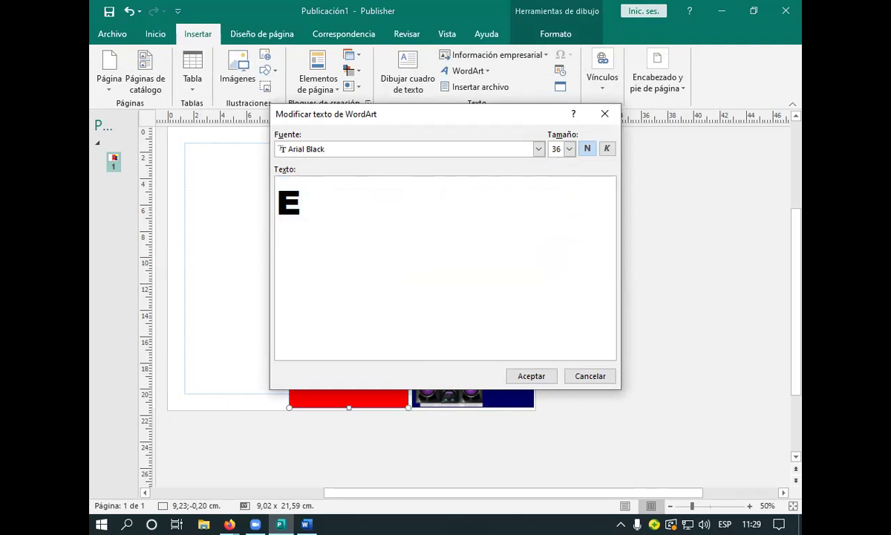
key(BackSpace)
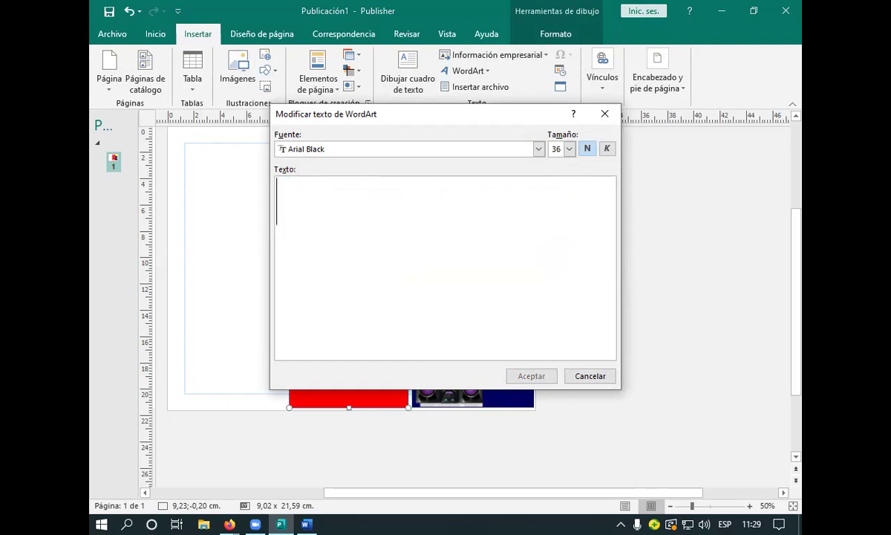
Enter "Oferta 2" as the new WordArt's text, set its size to 32, and accept it.
key(Caps_Lock)
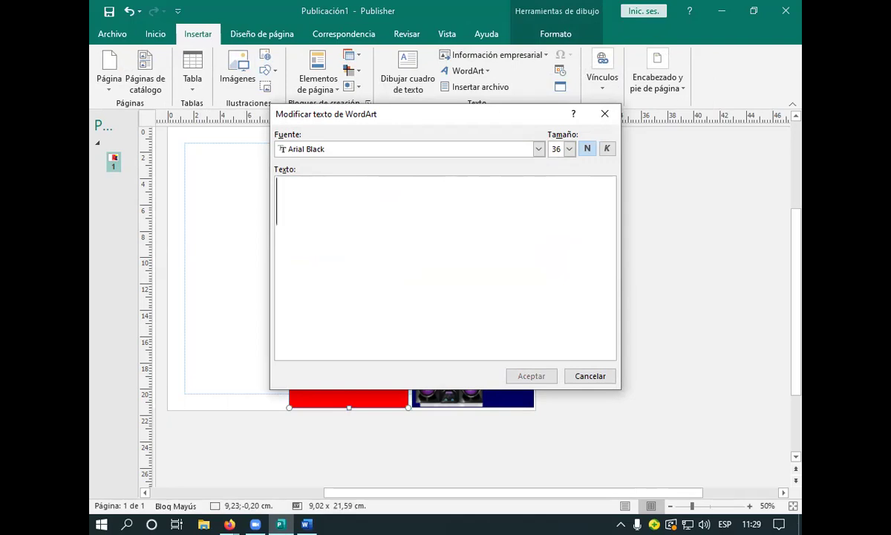
text(O)
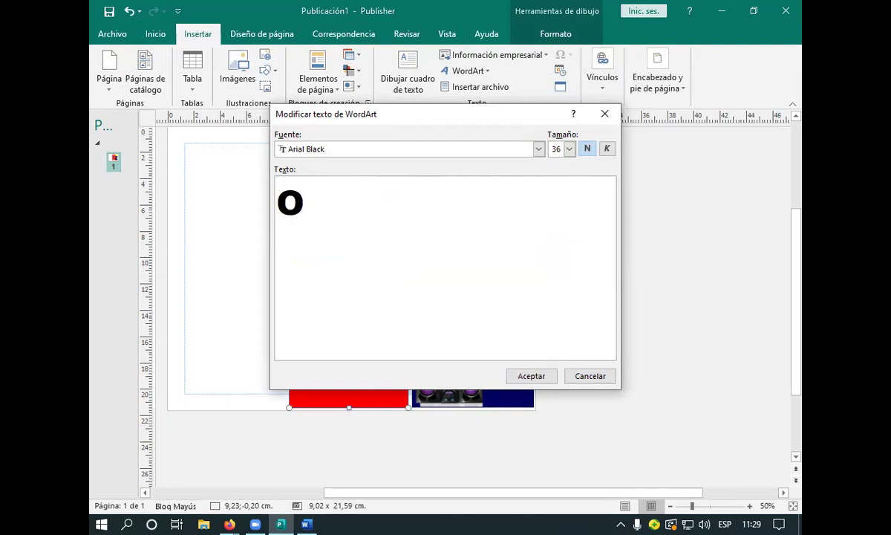
text(FER)
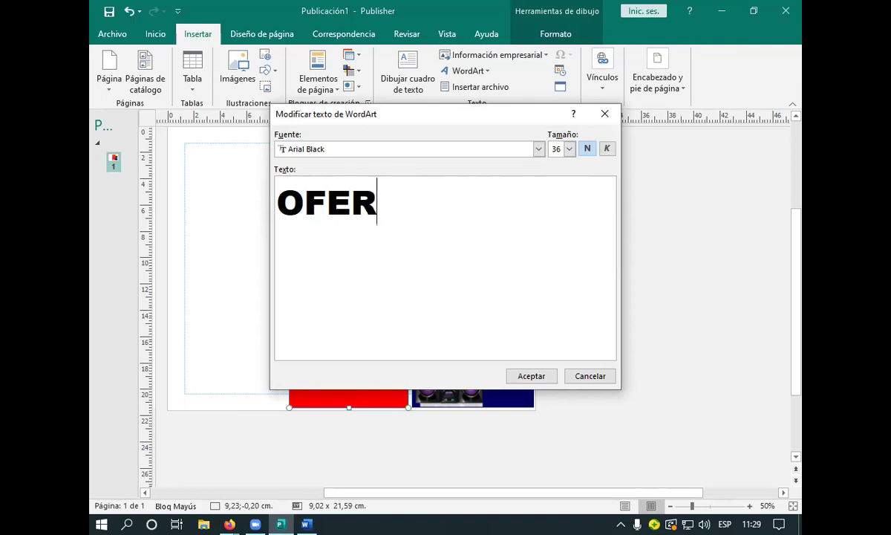
key(BackSpace)
key(BackSpace)
key(BackSpace)
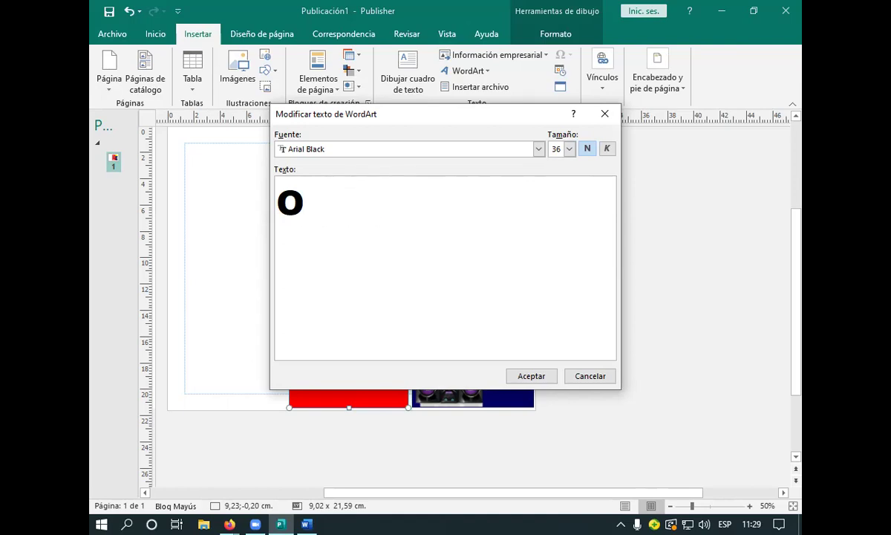
key(Caps_Lock)
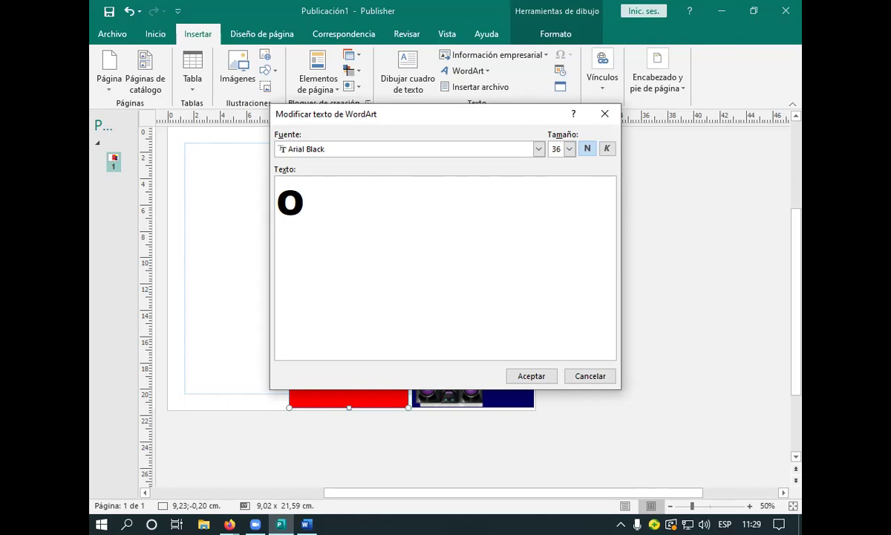
text(ferta)
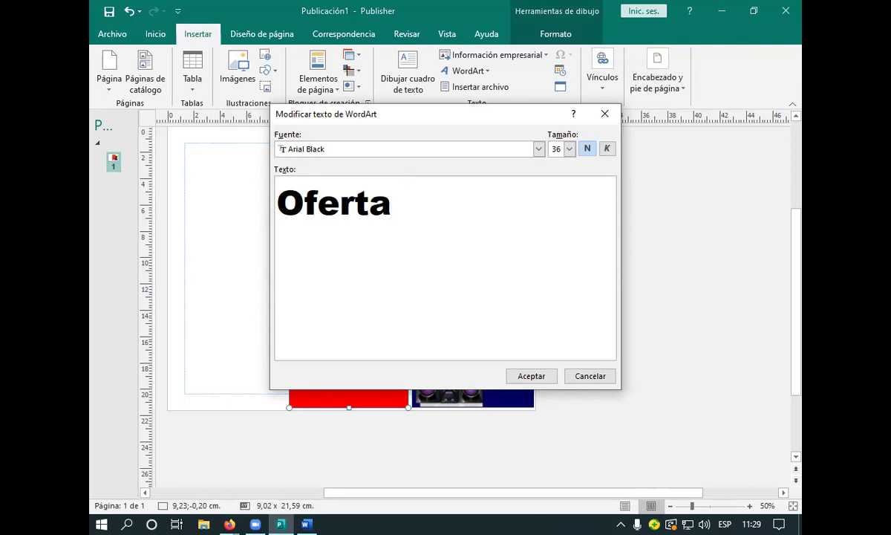
text( 2)
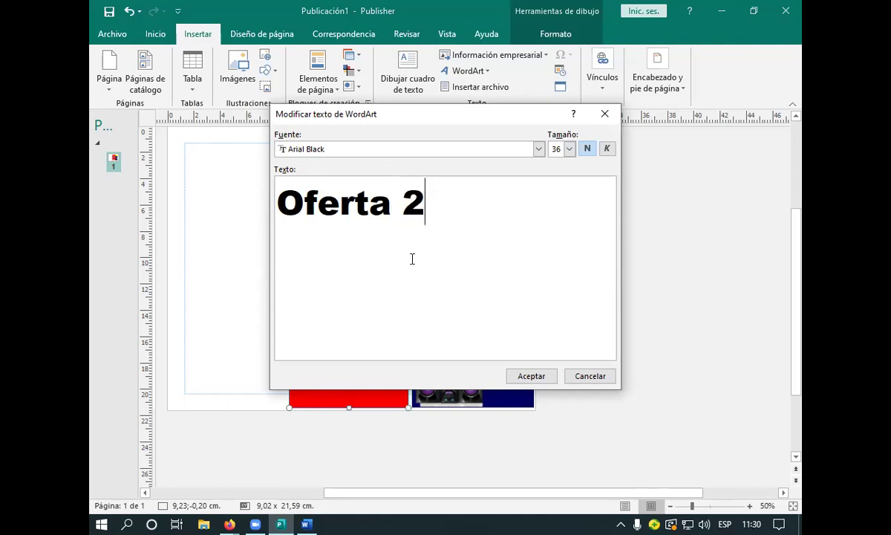
click(570, 150)
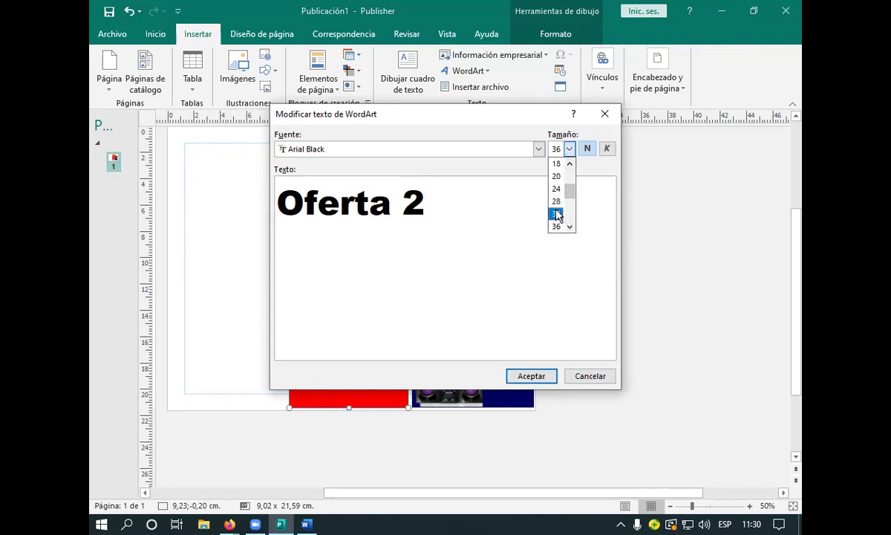
click(559, 214)
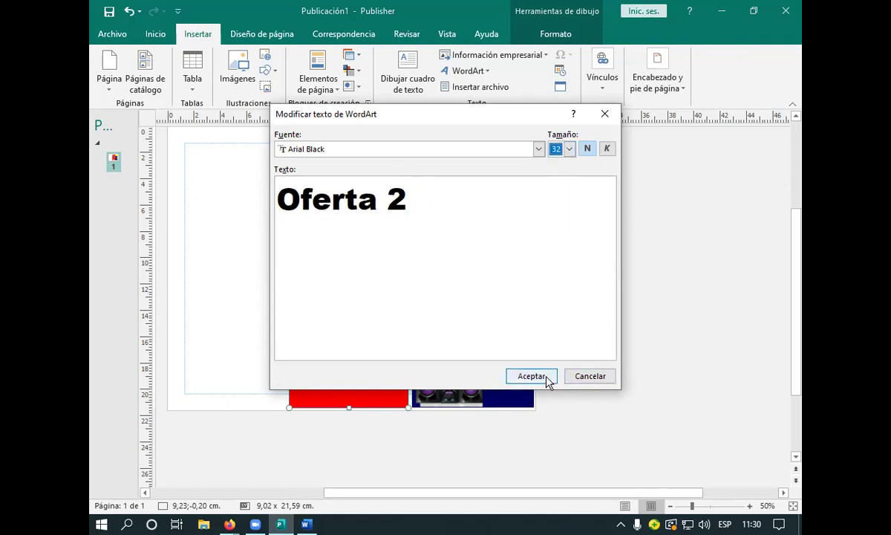
click(532, 376)
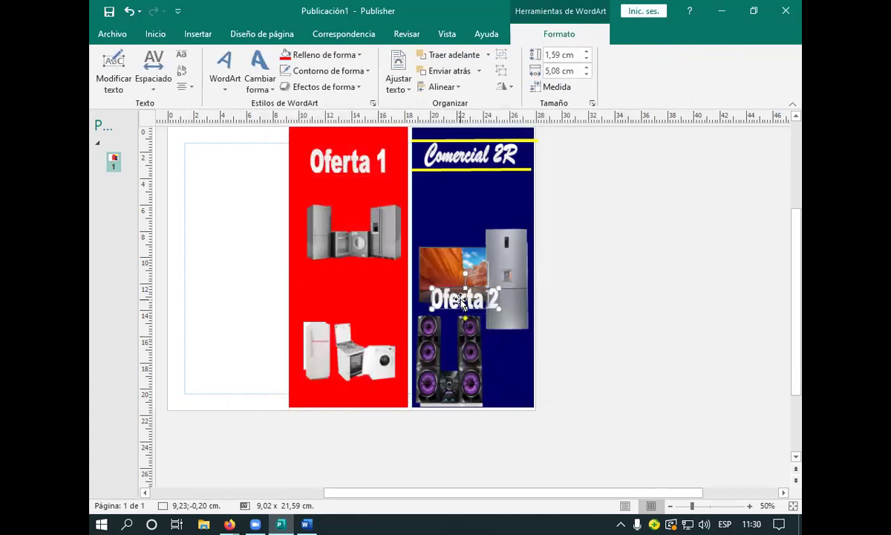
Place the Oferta 2 WordArt between the two appliance pictures, near the red panel's left edge at about 9,45; 11,85 cm.
drag(461, 298, 344, 293)
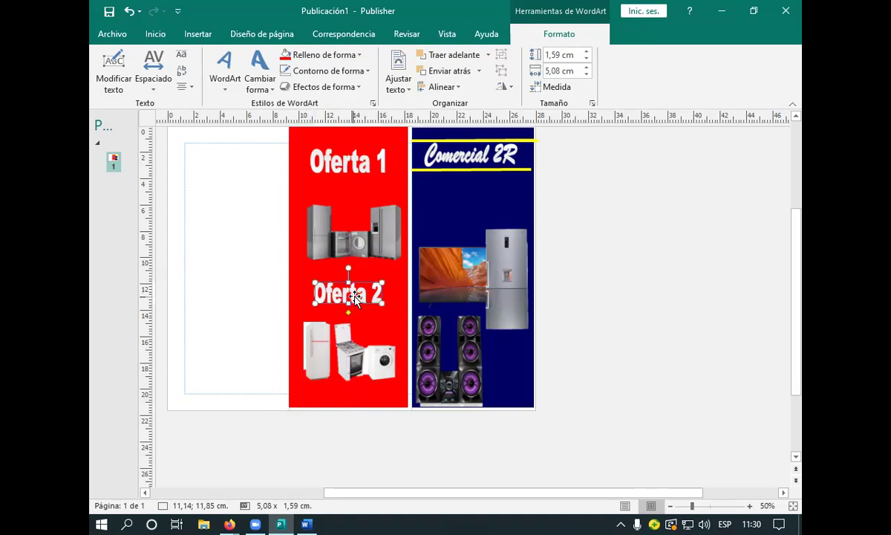
click(643, 338)
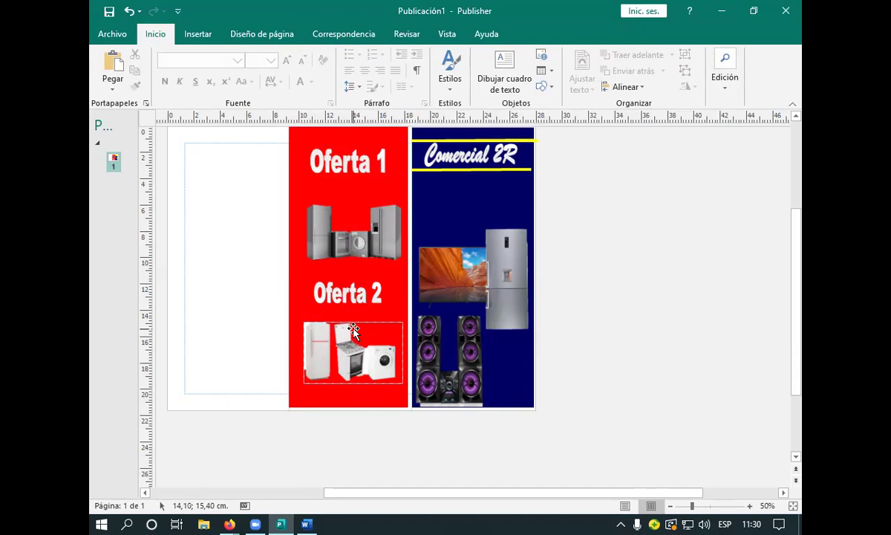
click(346, 284)
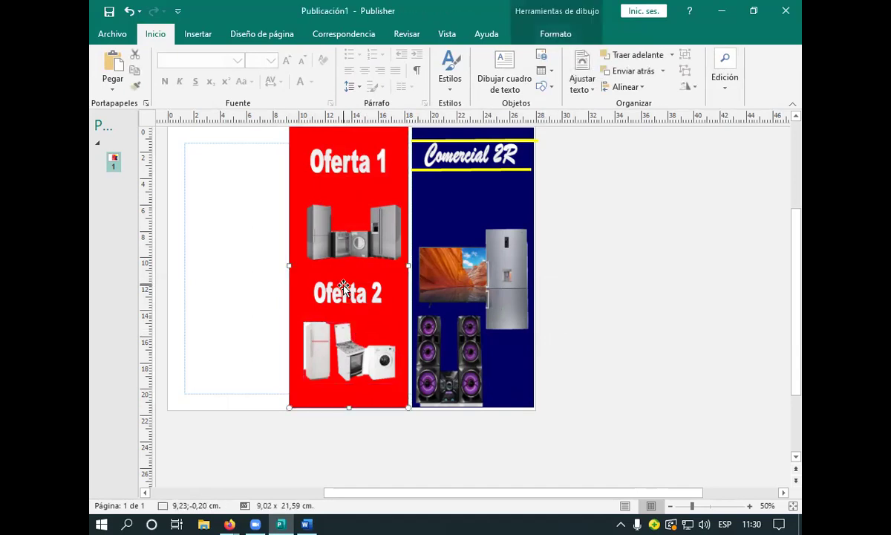
drag(344, 289, 322, 289)
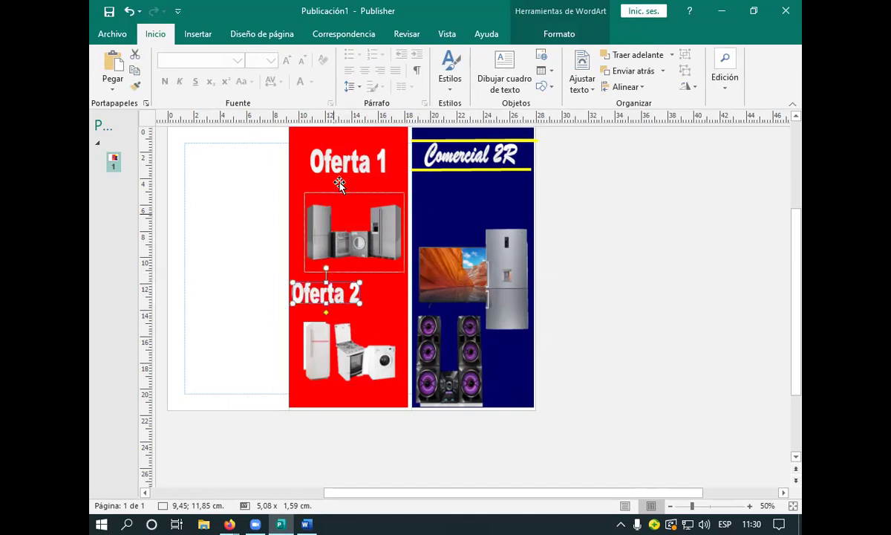
Reposition the Oferta 1 WordArt at about 10,38; 1,75 cm and shift the Oferta 2 WordArt away from the red panel's edge, centred above the white appliances.
drag(350, 160, 328, 162)
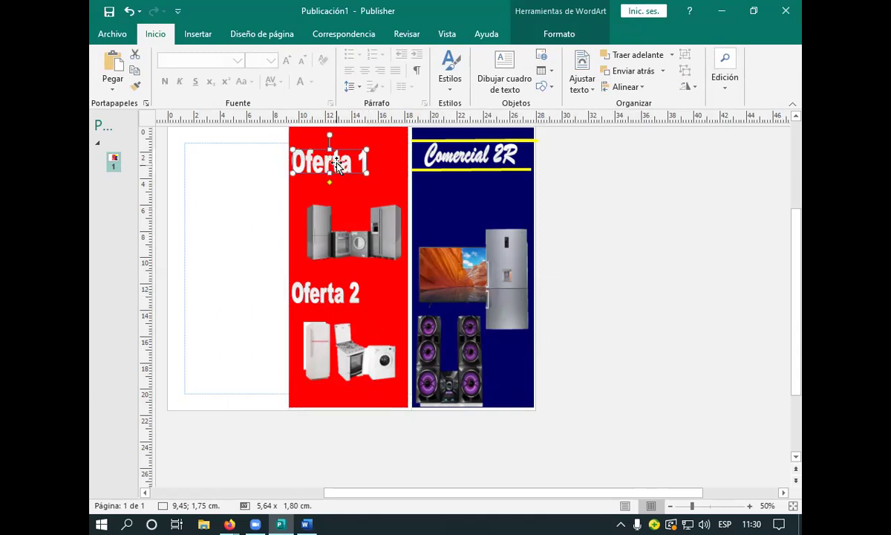
drag(336, 163, 349, 164)
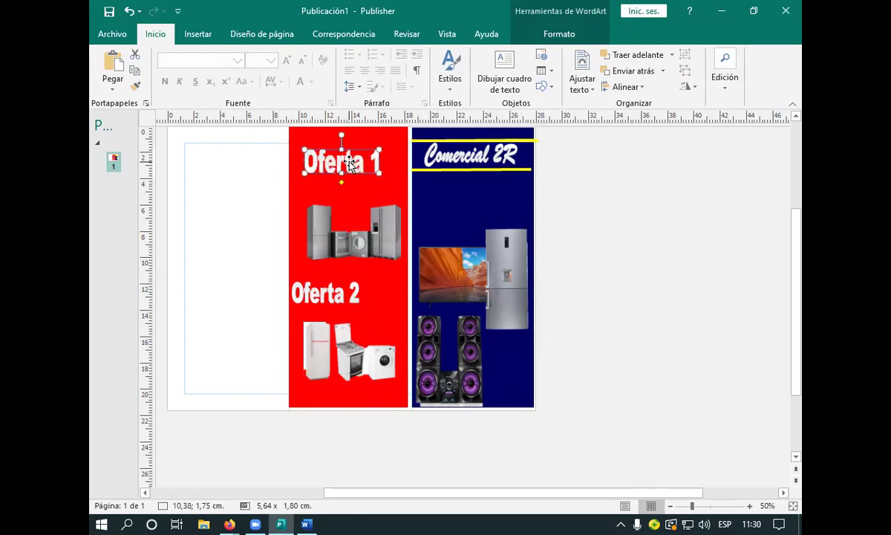
click(320, 291)
drag(320, 291, 339, 291)
click(363, 163)
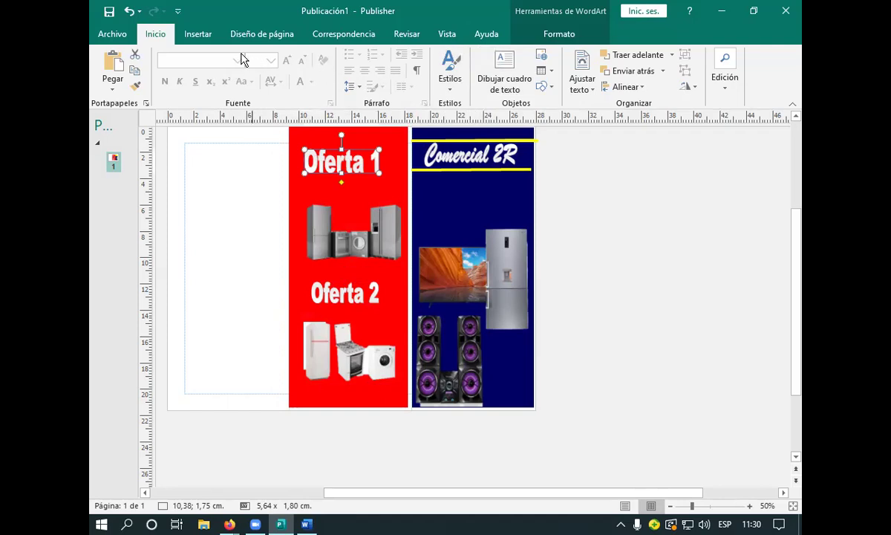
click(197, 33)
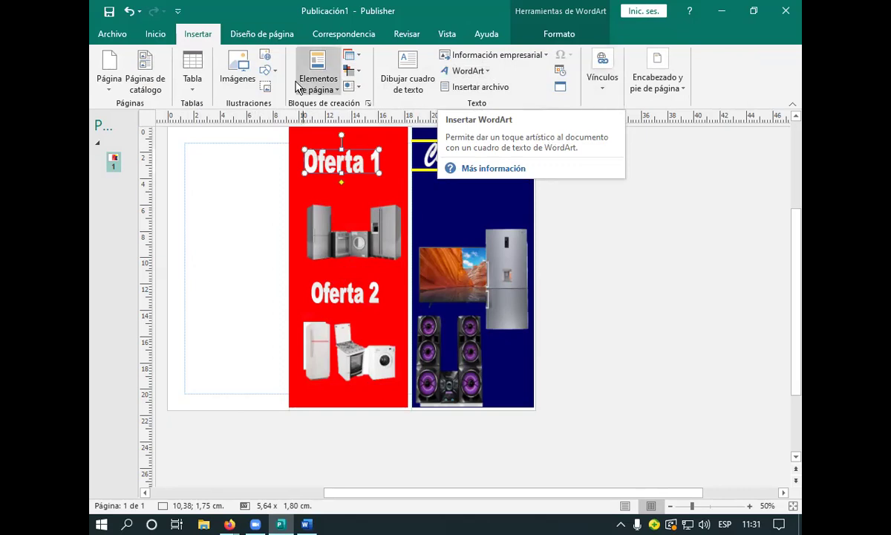
click(157, 35)
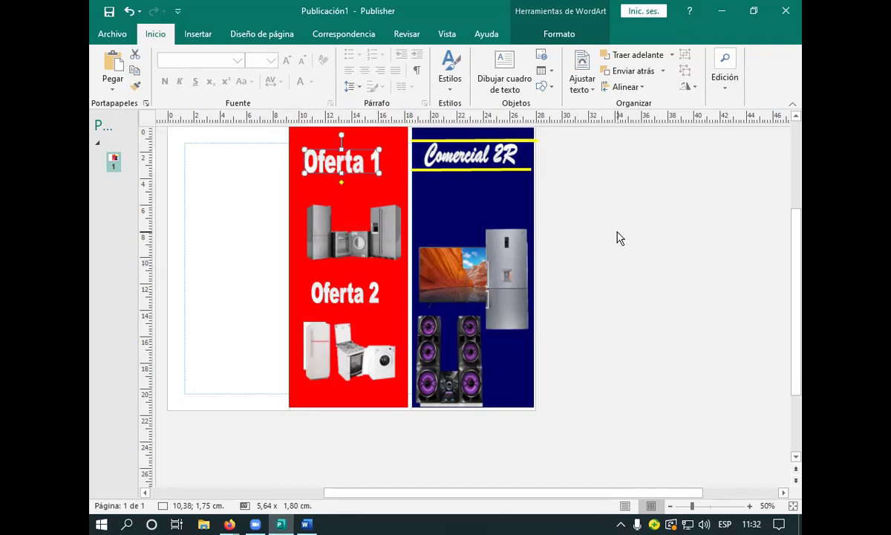
Draw a 24-point star about 2,90 x 2,75 cm over the lower corner of the grey appliances, beside the red panel's inner edge.
click(196, 35)
click(266, 70)
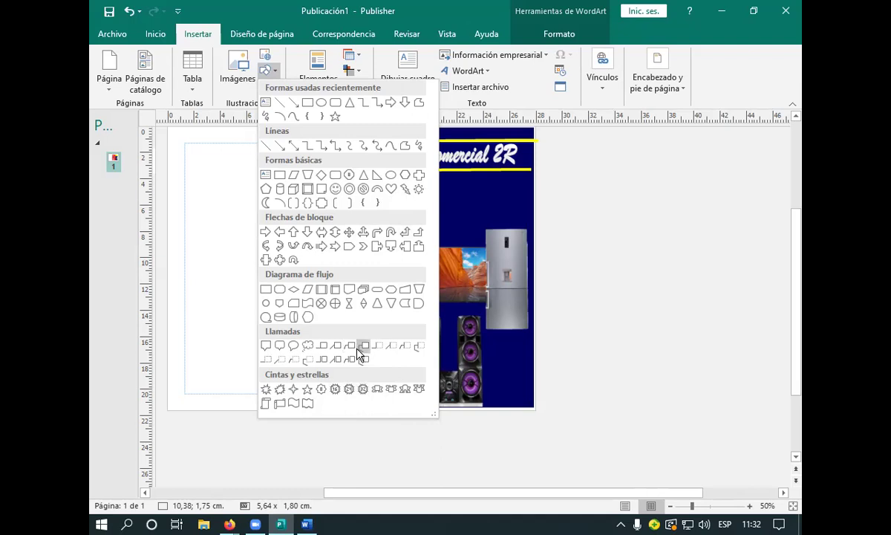
click(350, 389)
drag(373, 242, 408, 277)
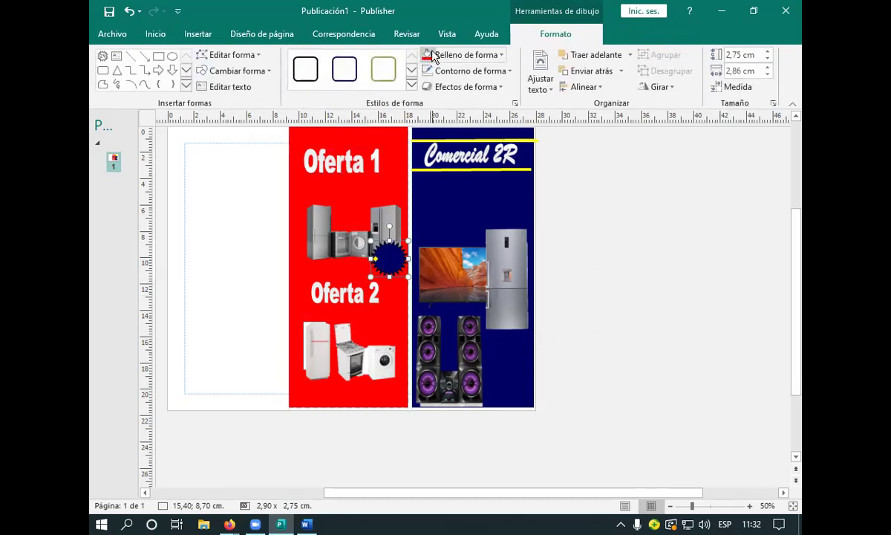
Fill the star beside the grey appliances with yellow and remove its outline.
click(460, 55)
click(462, 164)
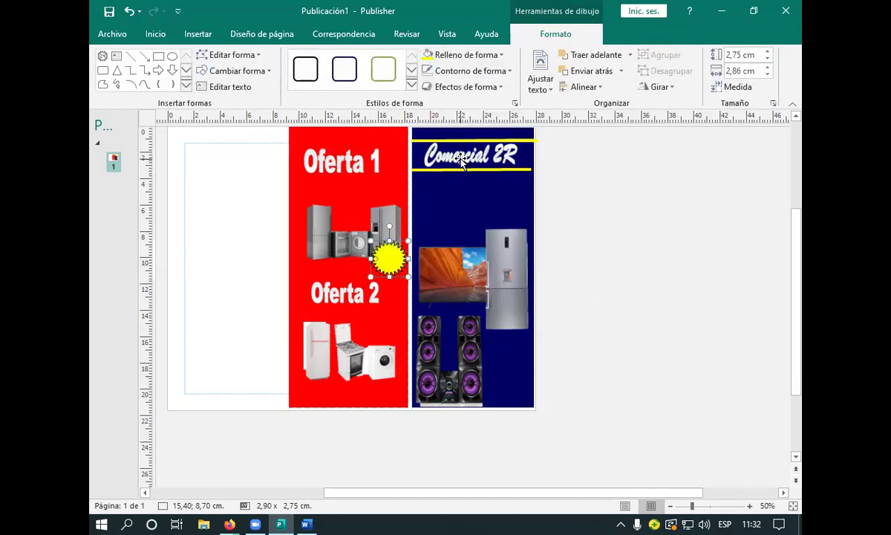
click(448, 74)
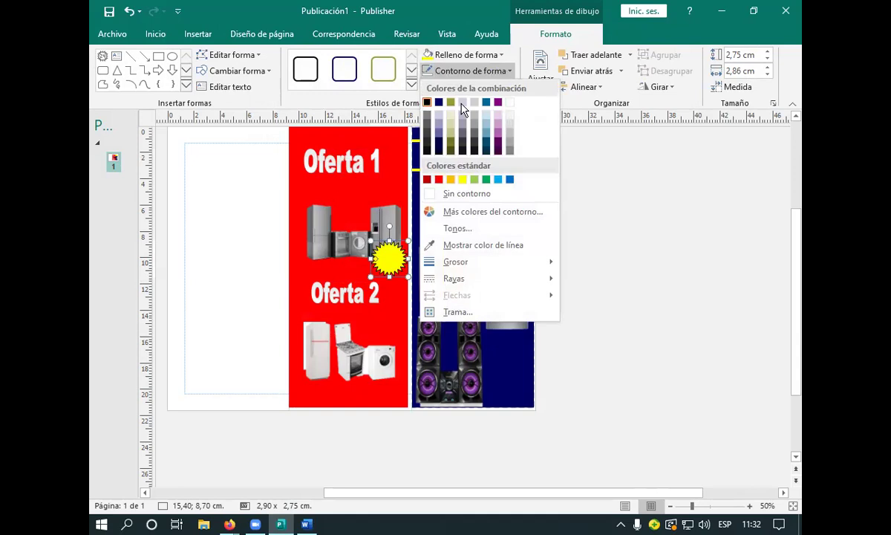
click(487, 192)
click(234, 282)
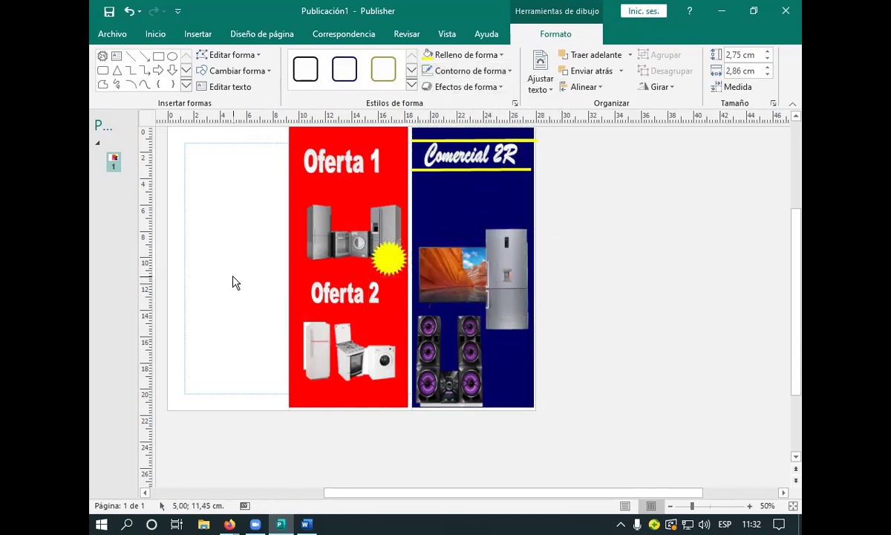
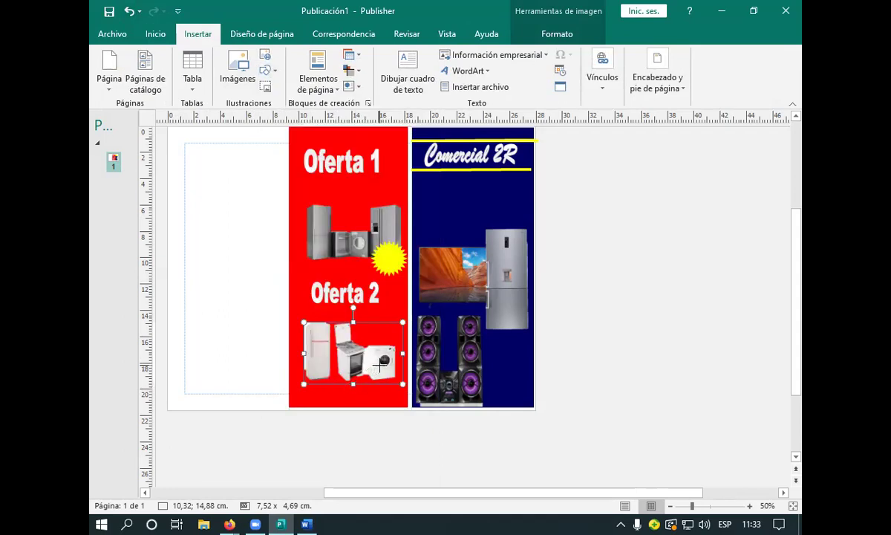
drag(381, 368, 402, 382)
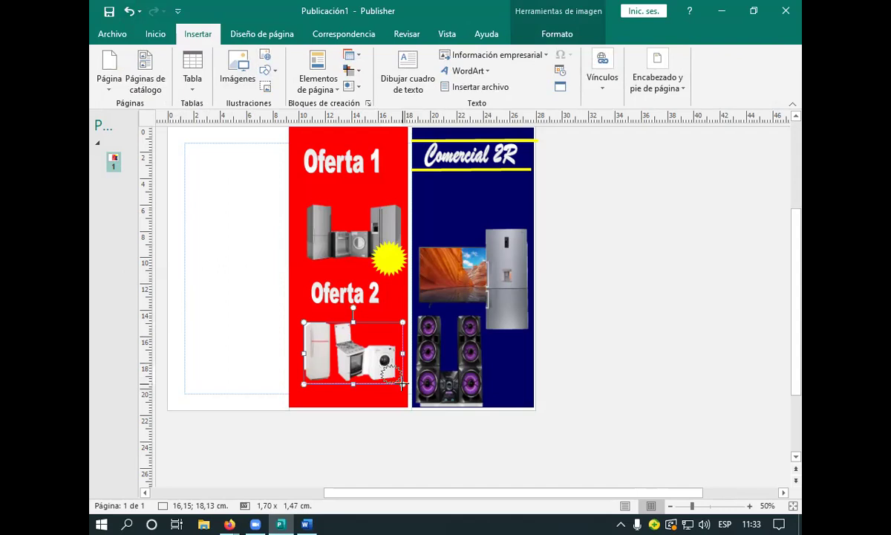
drag(401, 383, 403, 383)
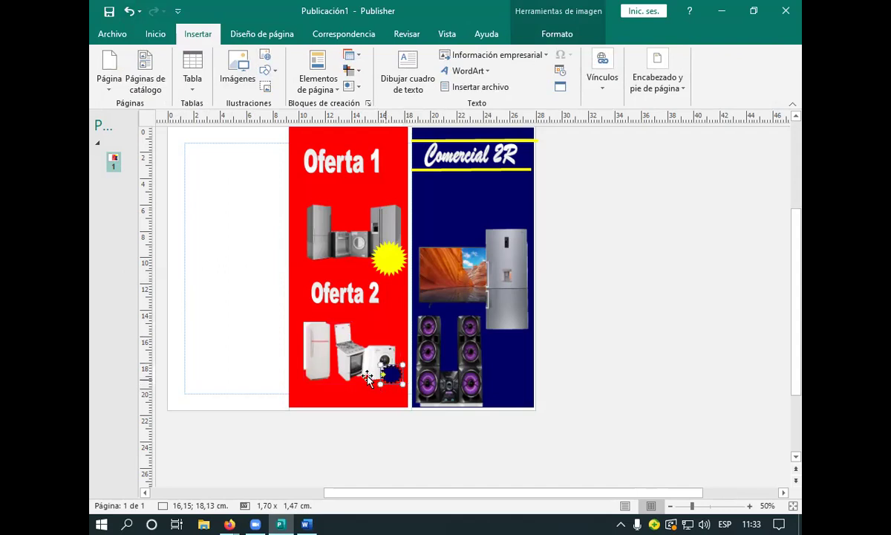
click(127, 11)
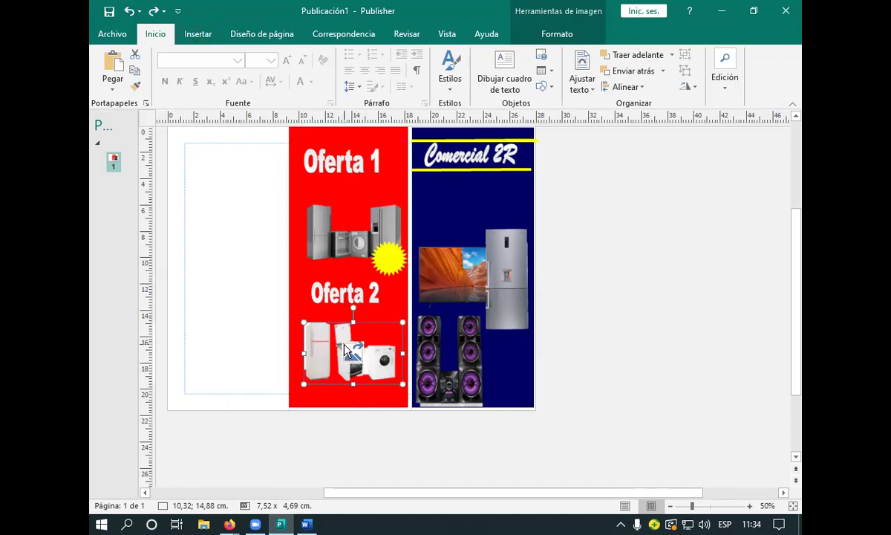
Move the white appliances picture up closer to the Oferta 2 heading, at about 10,49; 14,06 cm.
drag(344, 349, 356, 337)
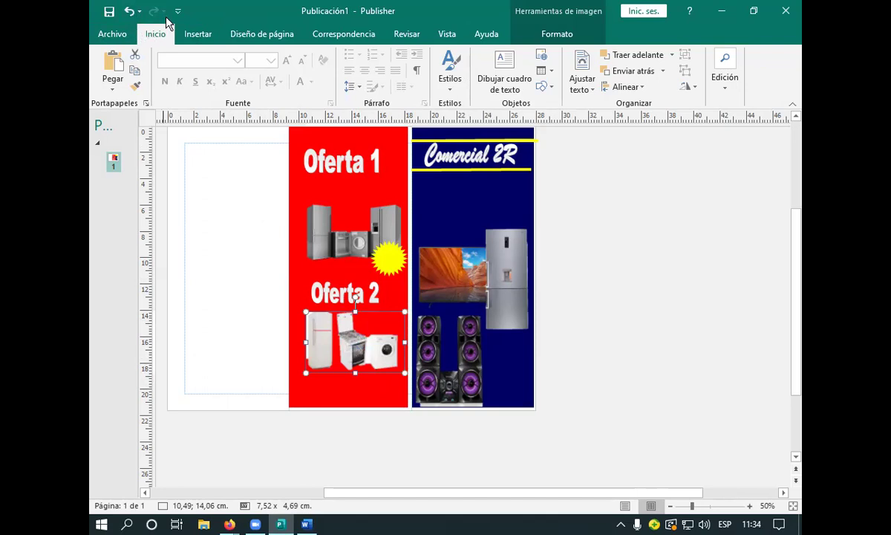
click(193, 34)
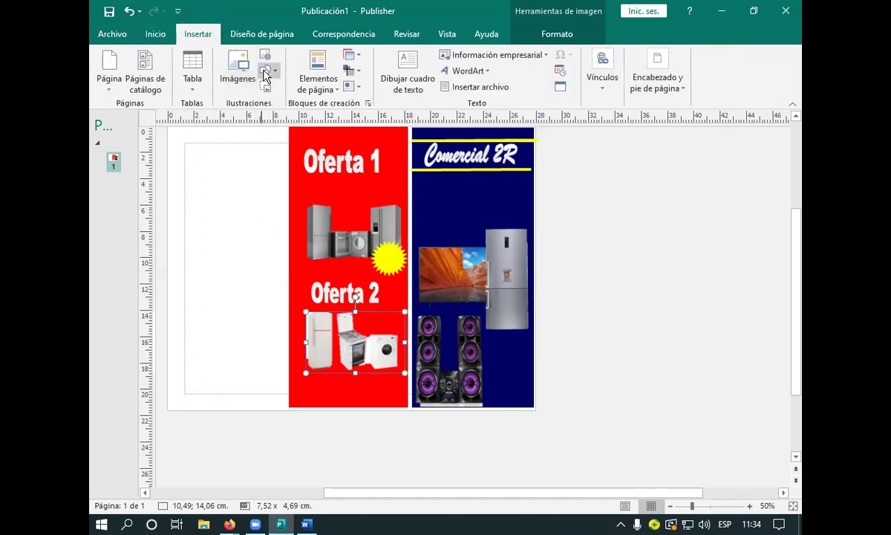
click(267, 72)
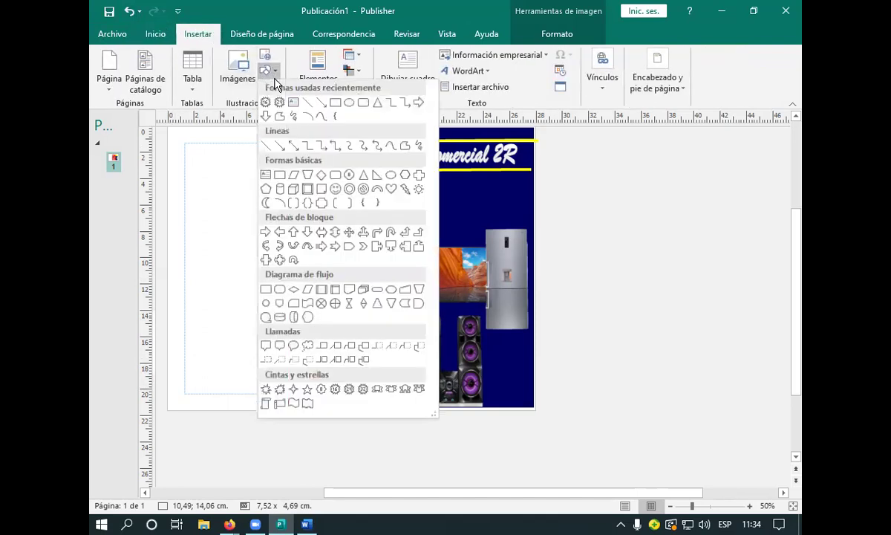
click(350, 390)
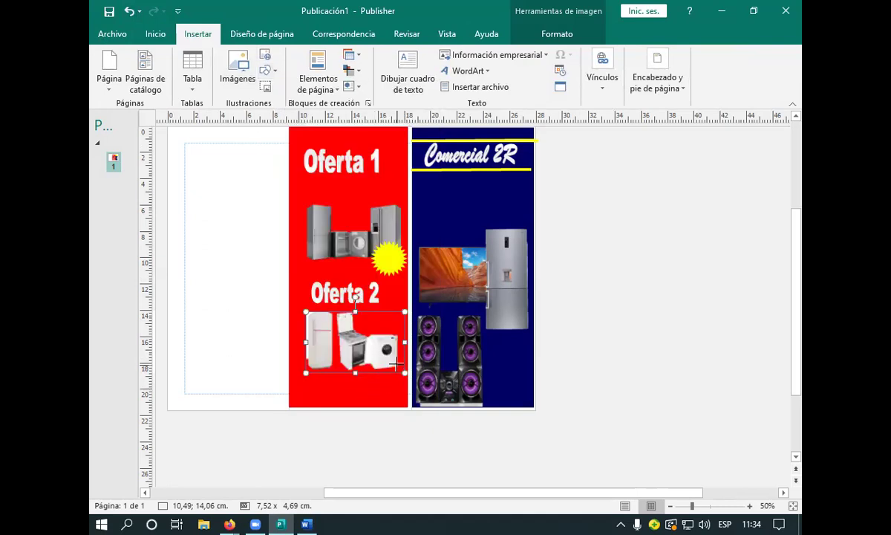
drag(368, 358, 401, 391)
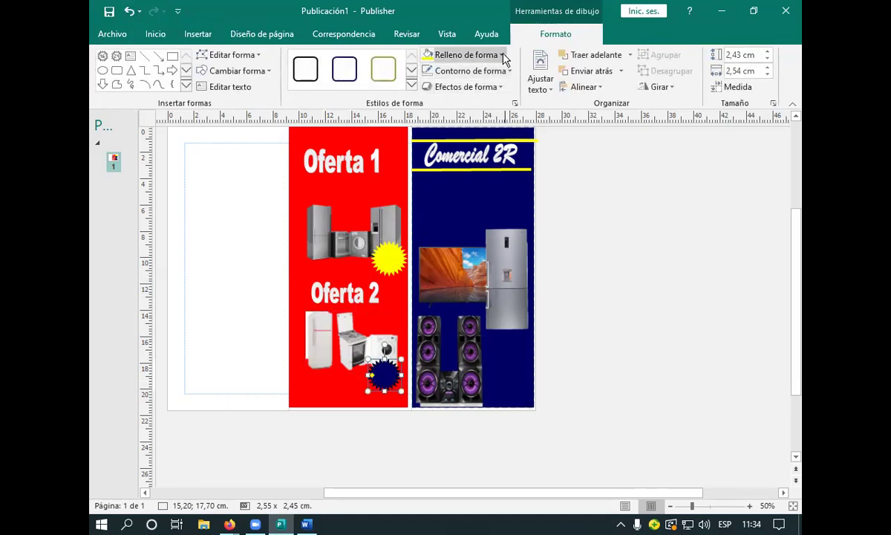
click(503, 56)
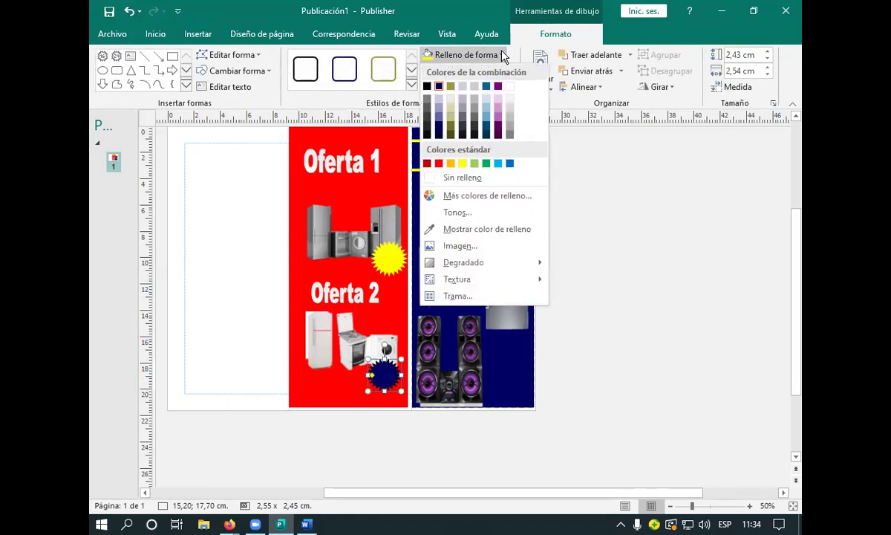
click(463, 163)
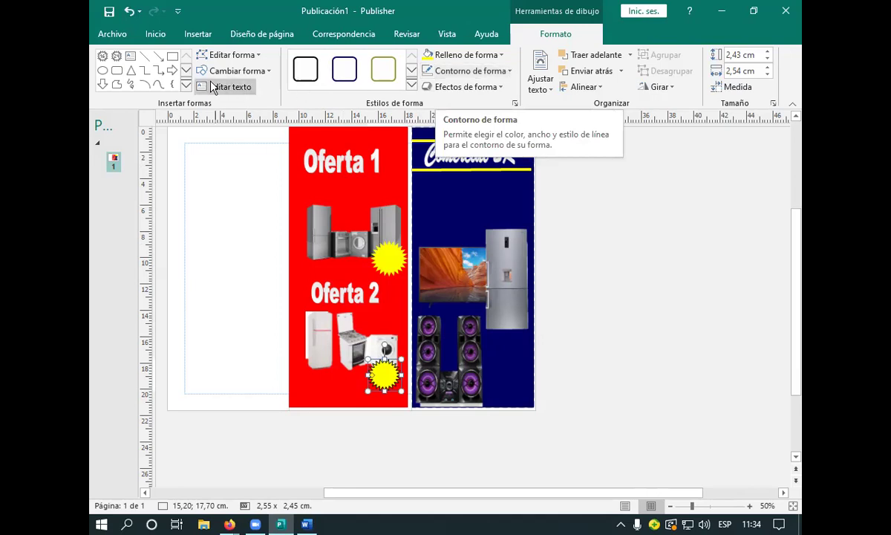
click(128, 12)
click(129, 12)
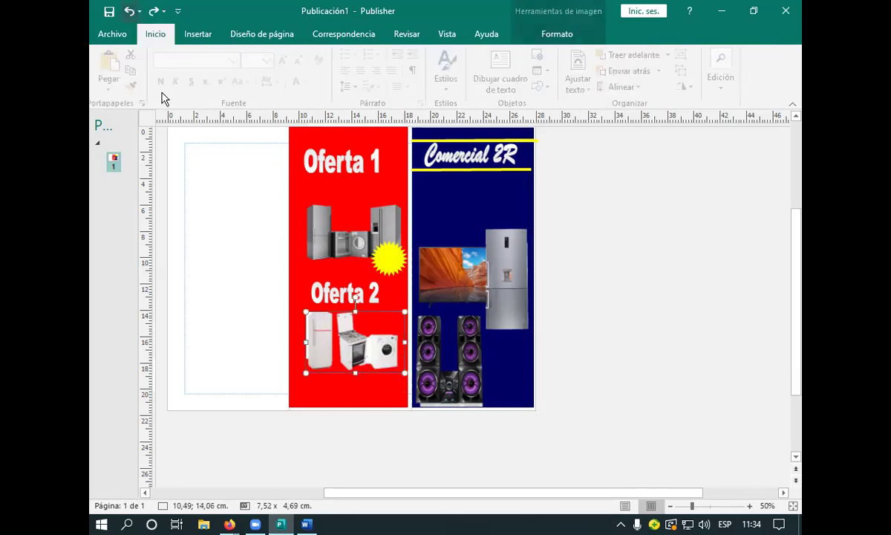
Draw a 24-point star about 2,60 x 3,15 cm just below the white washing machine in the red panel.
click(199, 34)
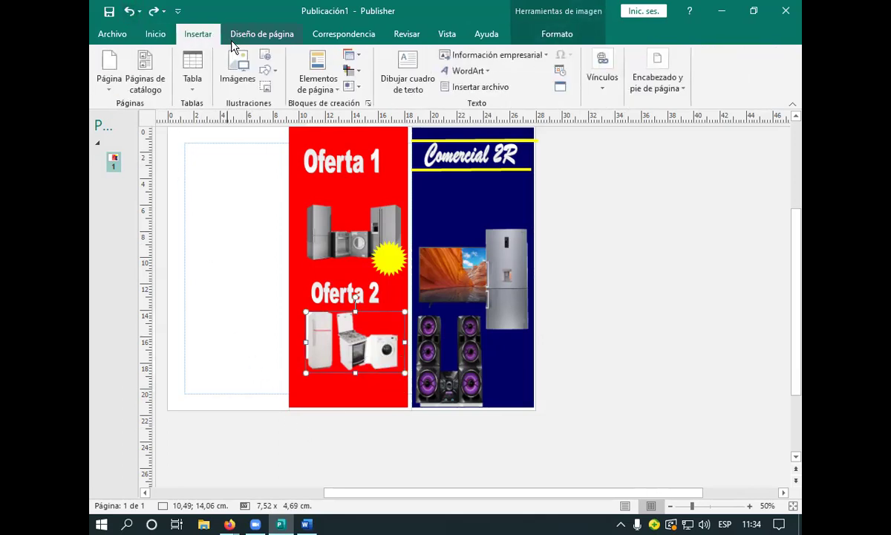
click(265, 71)
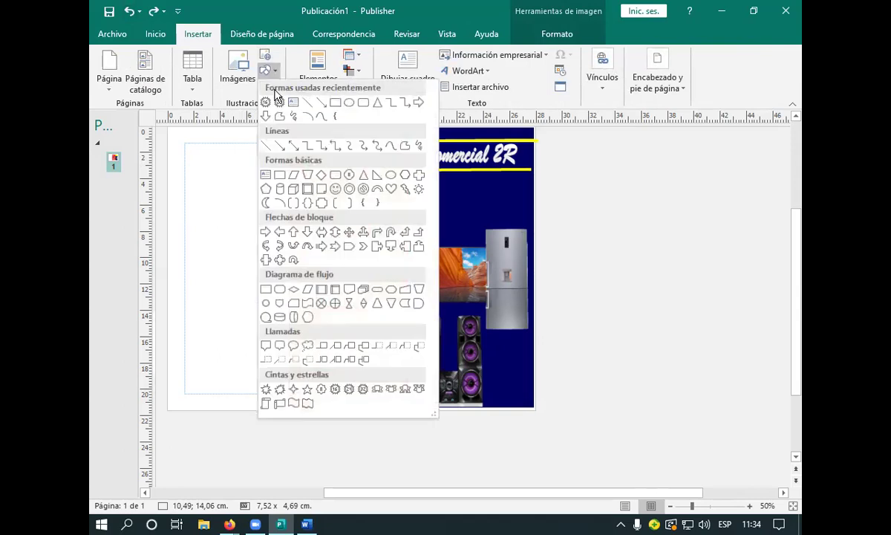
click(348, 390)
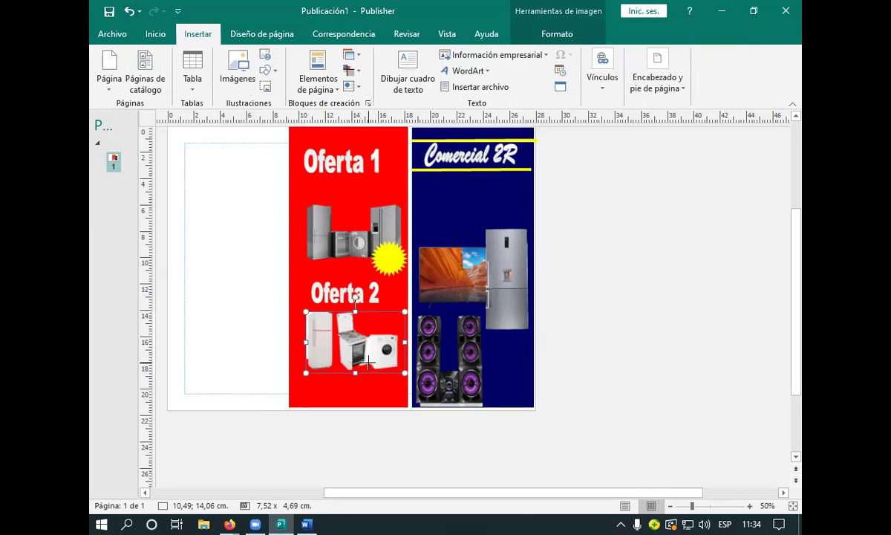
drag(370, 366, 402, 393)
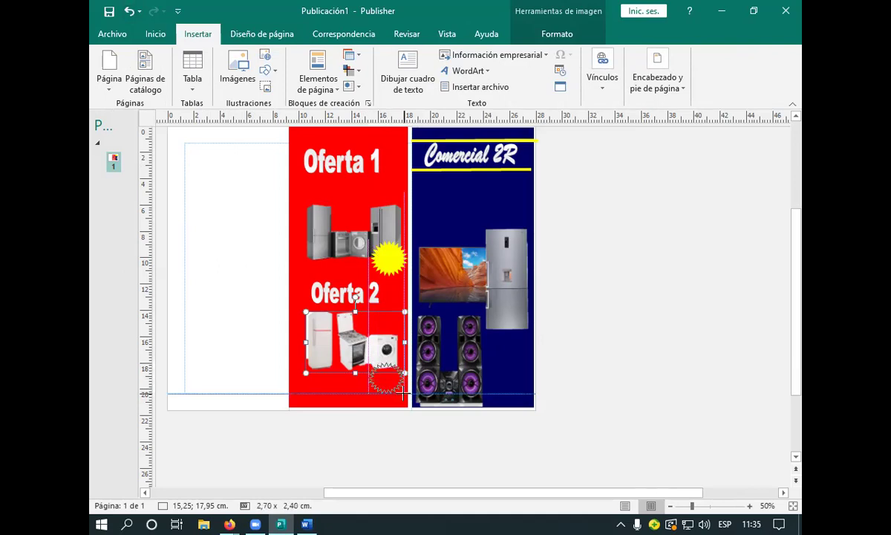
drag(402, 393, 402, 403)
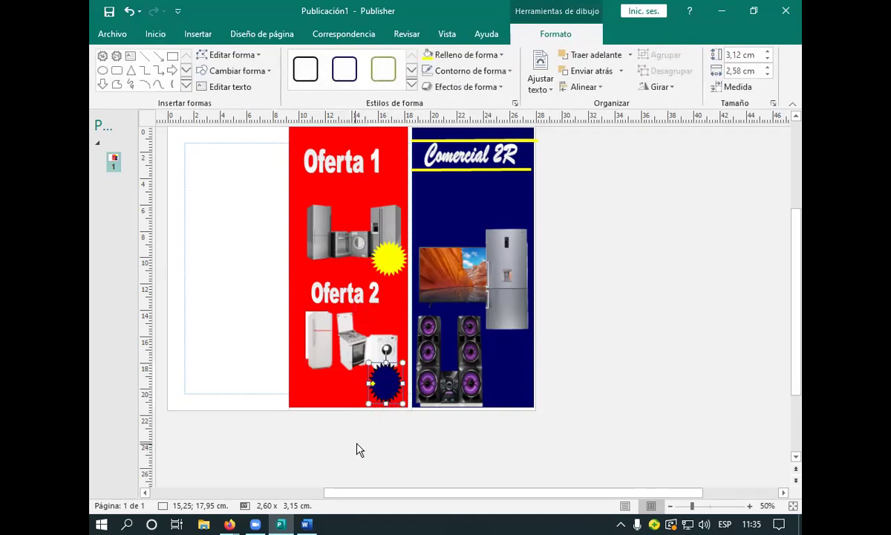
Fill the star below the white appliances with yellow, remove its outline, and deselect it.
click(501, 58)
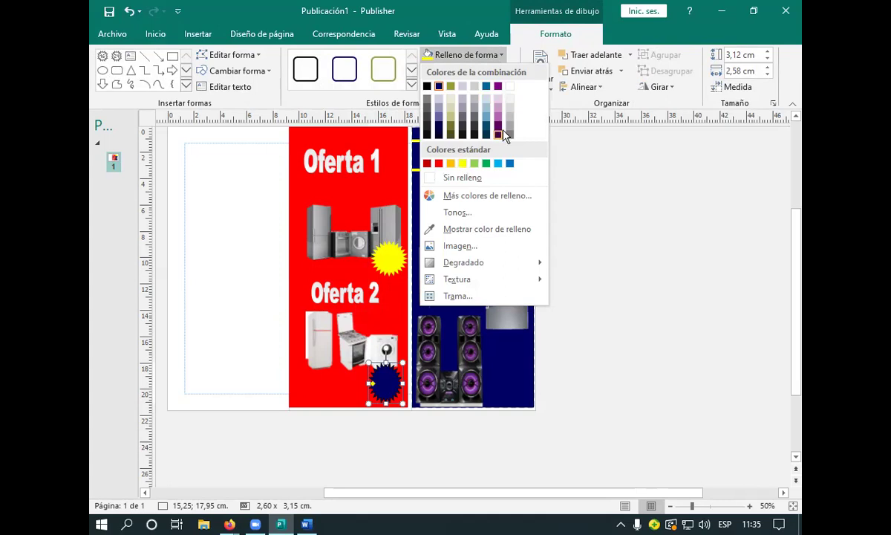
click(462, 163)
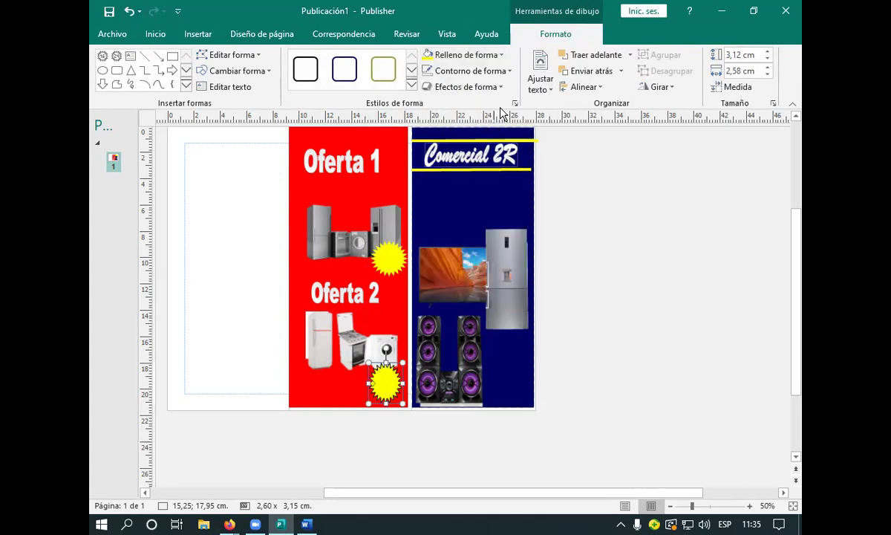
click(511, 71)
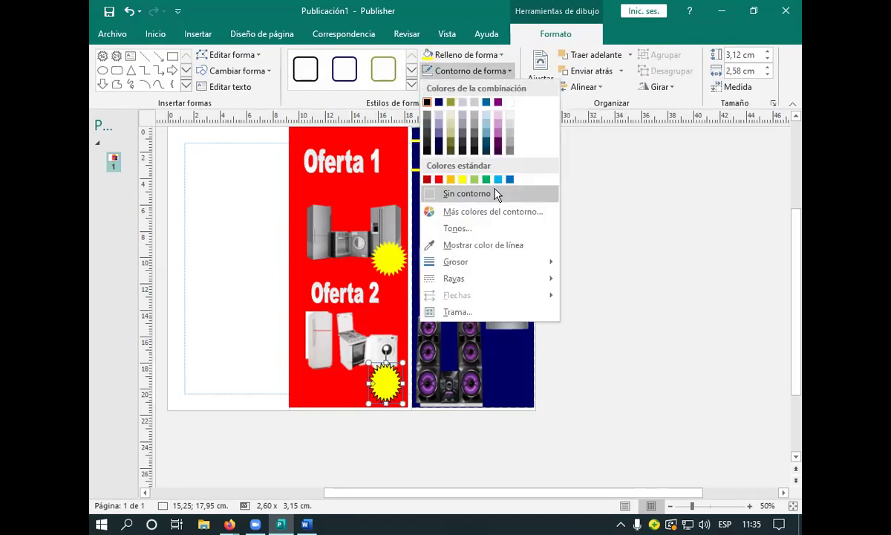
click(497, 194)
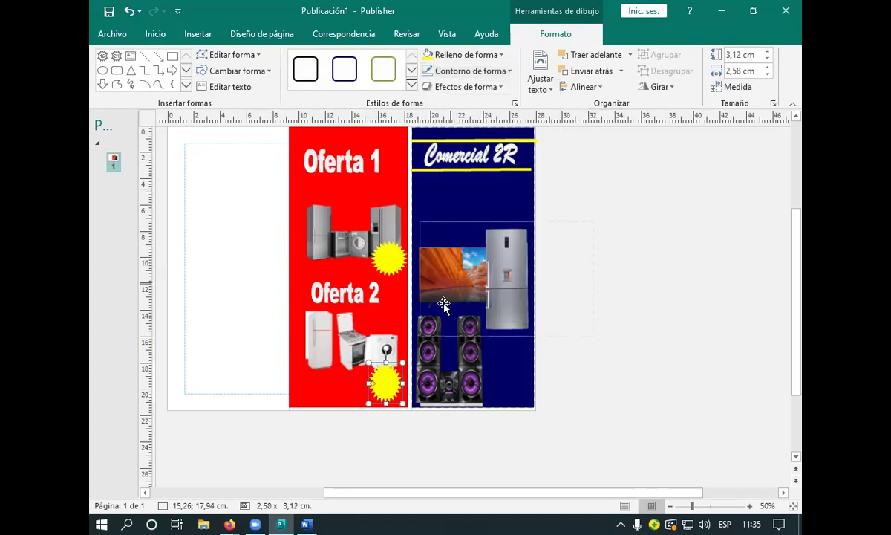
click(579, 420)
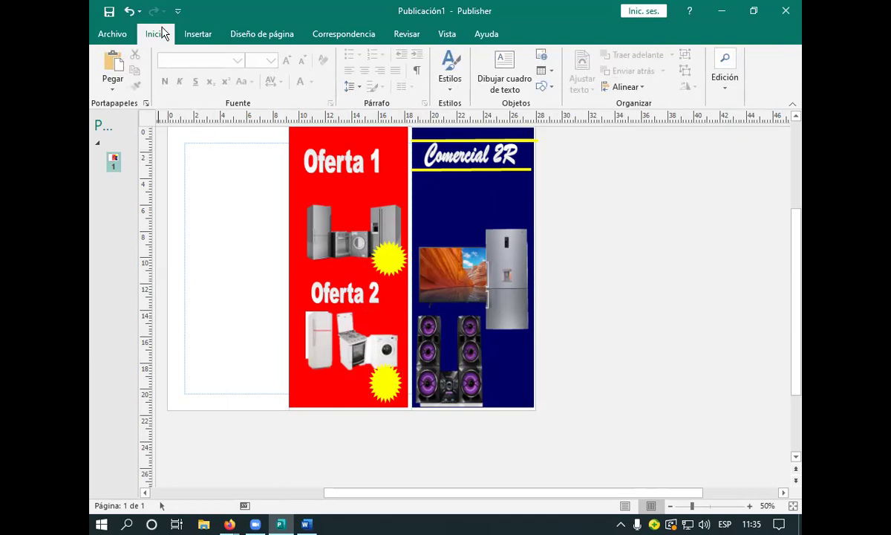
Draw a rectangle about 8,00 x 21,15 cm over the blank page area beside the red panel.
click(191, 30)
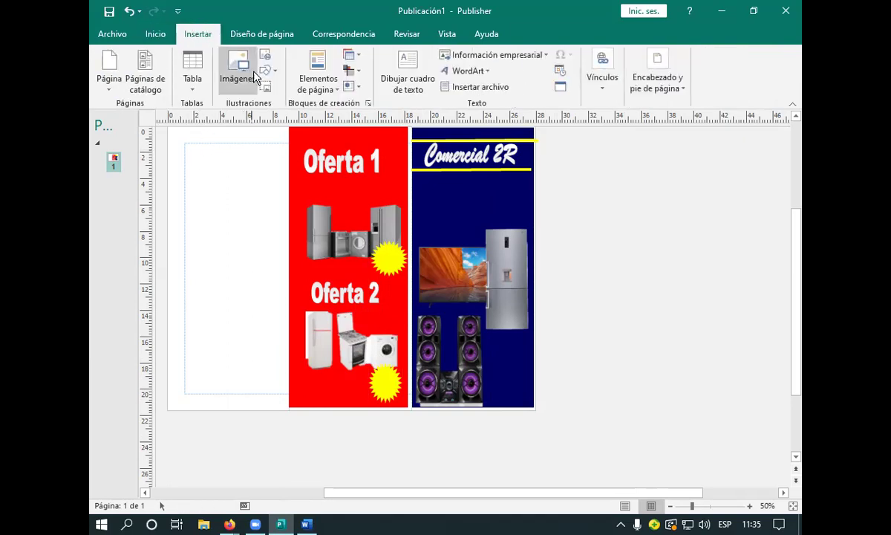
click(265, 71)
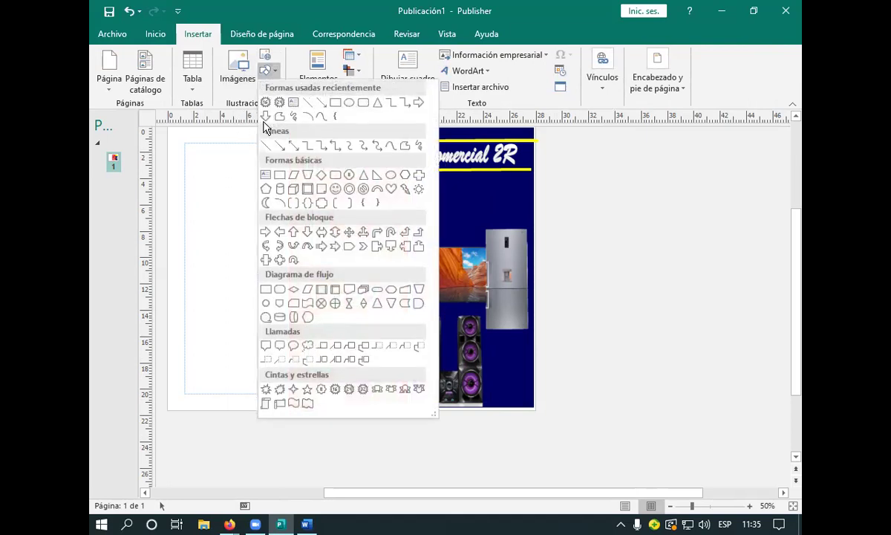
click(323, 103)
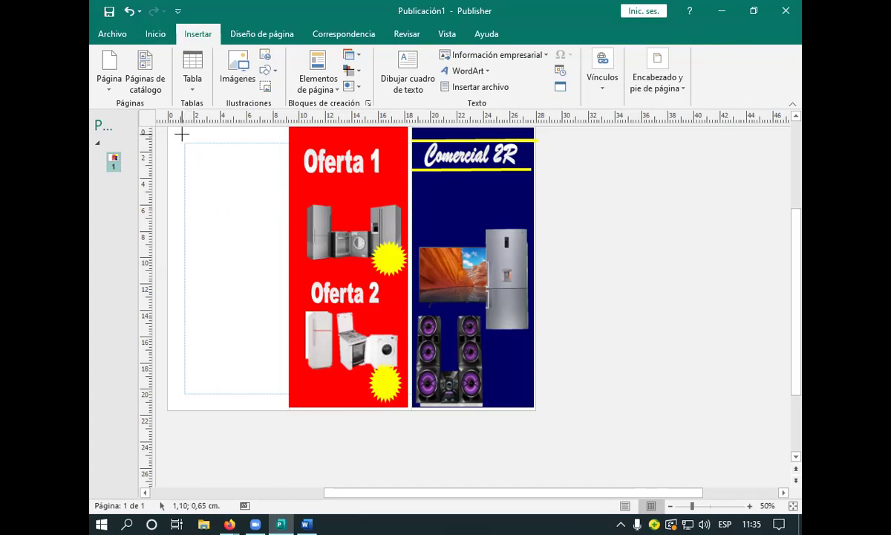
mouse_move(183, 130)
mouse_down()
mouse_move(289, 139)
mouse_move(289, 409)
mouse_up()
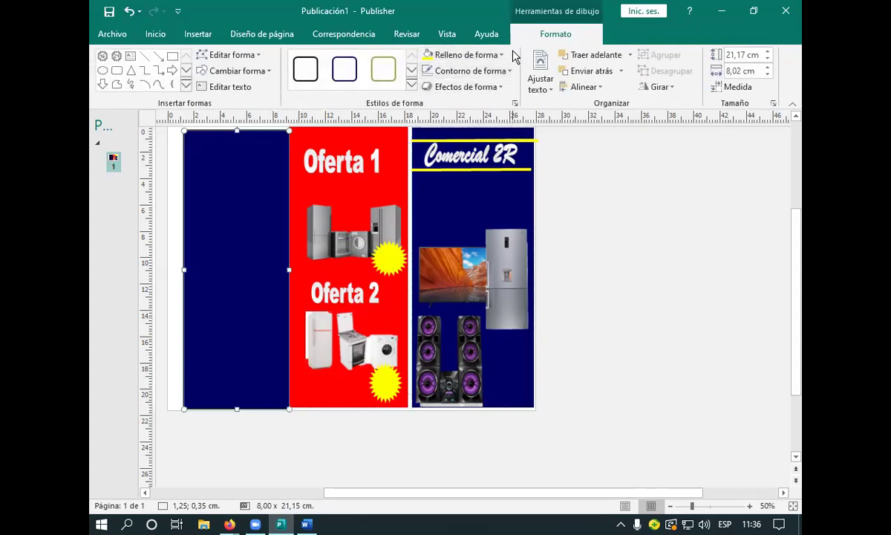
Fill the new rectangle beside the red panel with dark blue and remove its outline.
click(469, 56)
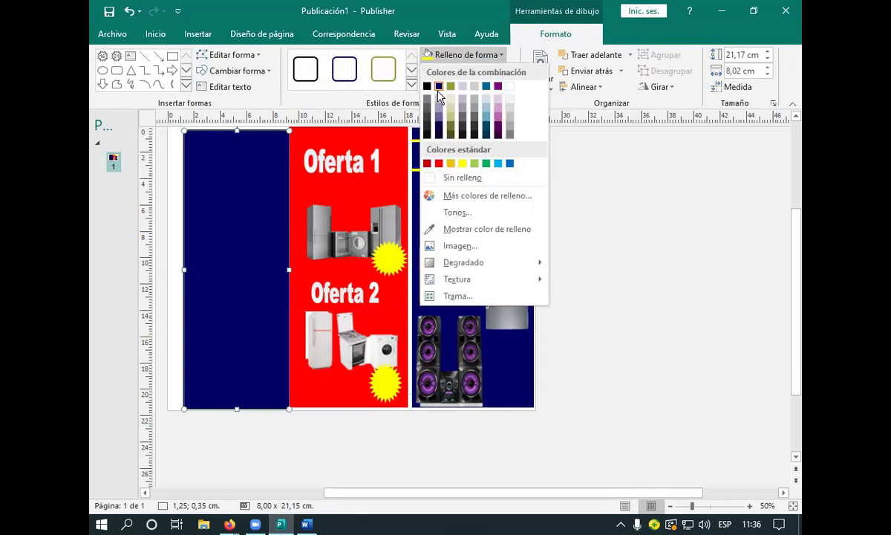
click(439, 87)
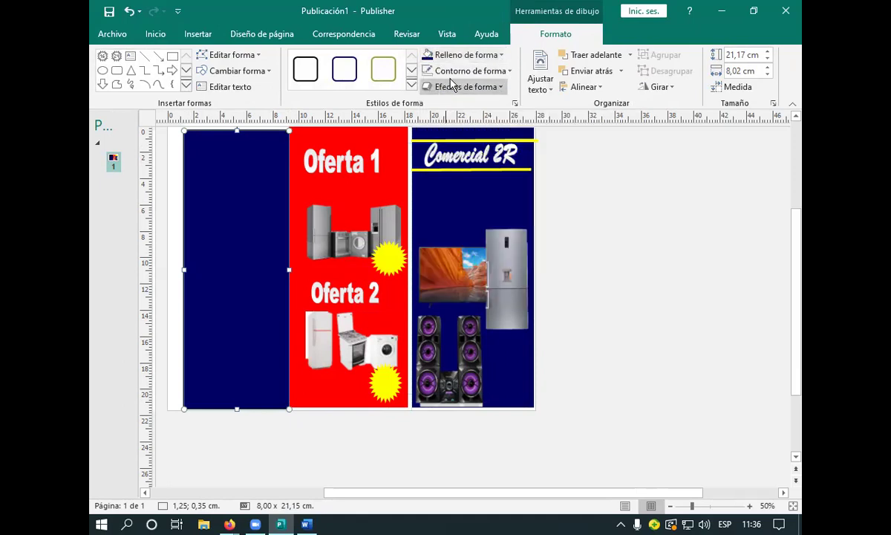
click(510, 71)
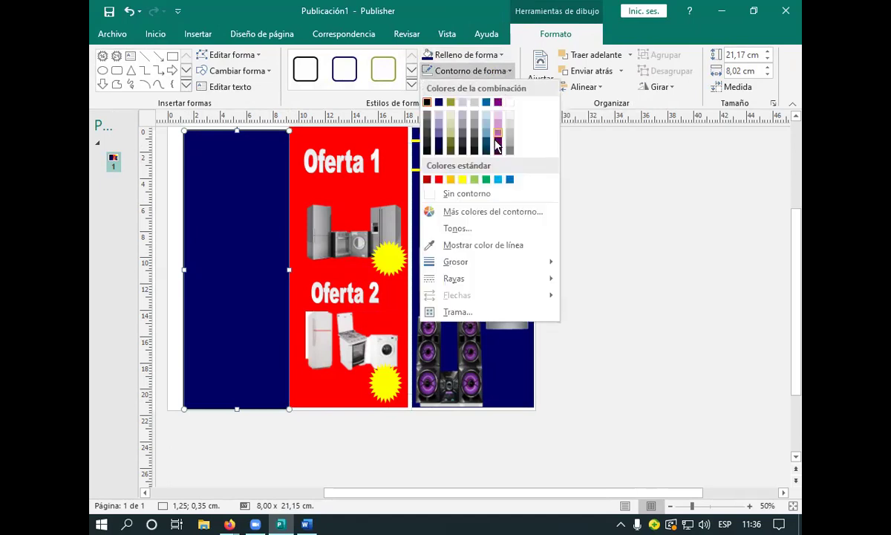
click(493, 196)
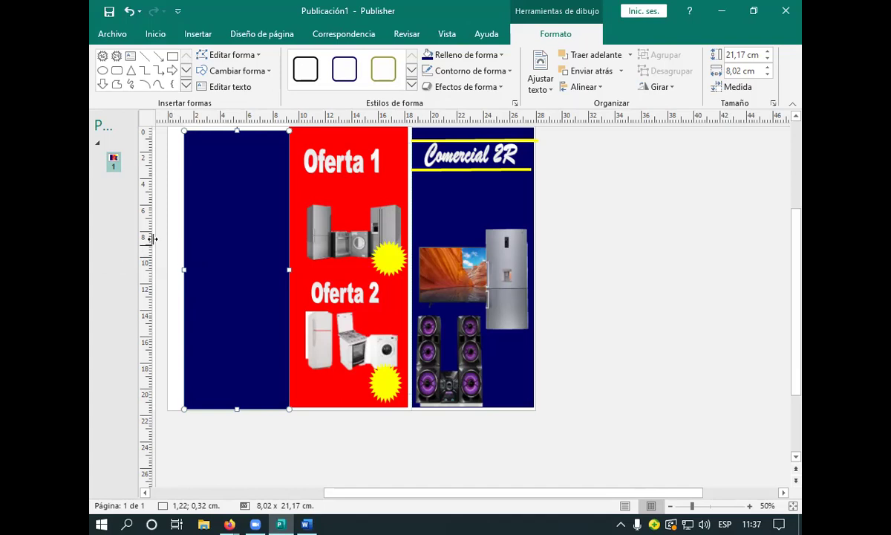
click(355, 166)
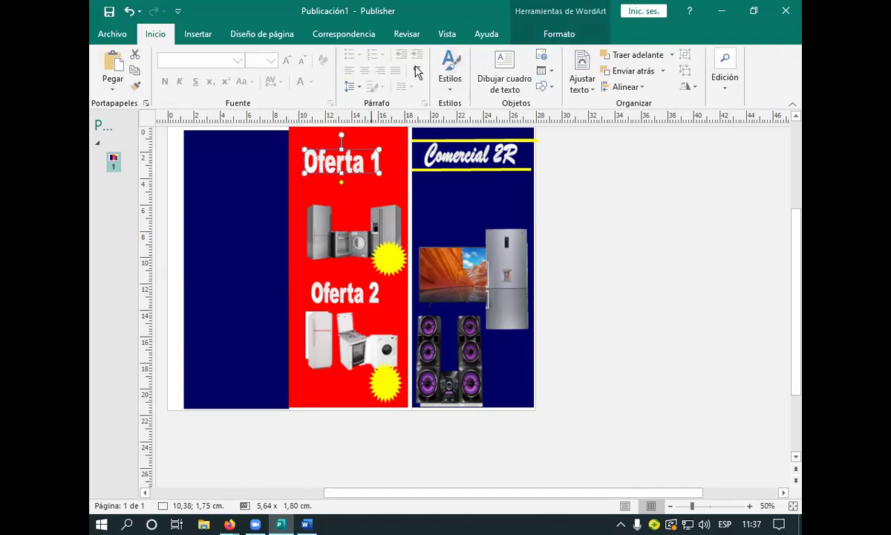
click(196, 31)
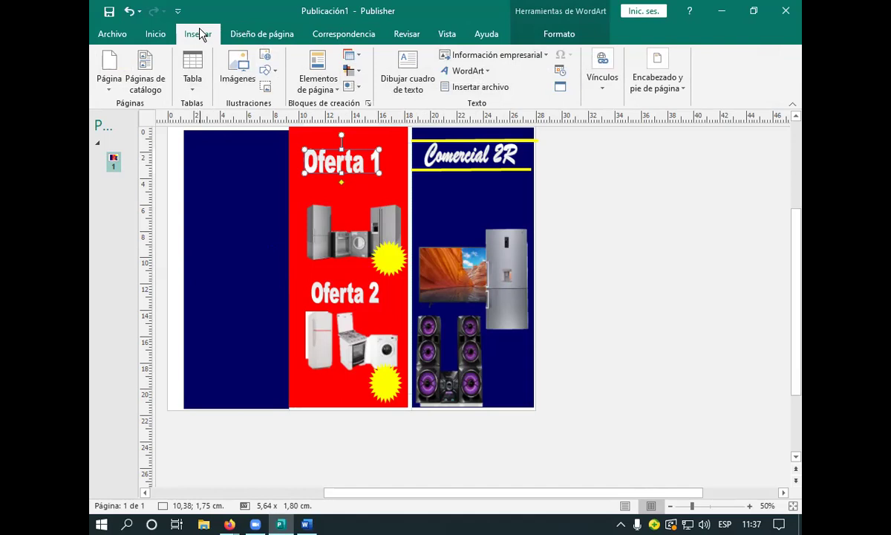
click(274, 70)
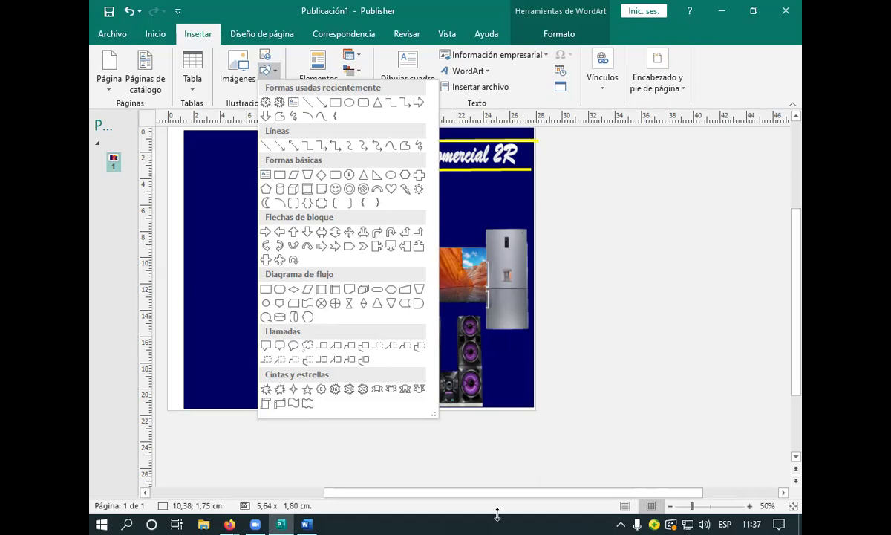
click(198, 35)
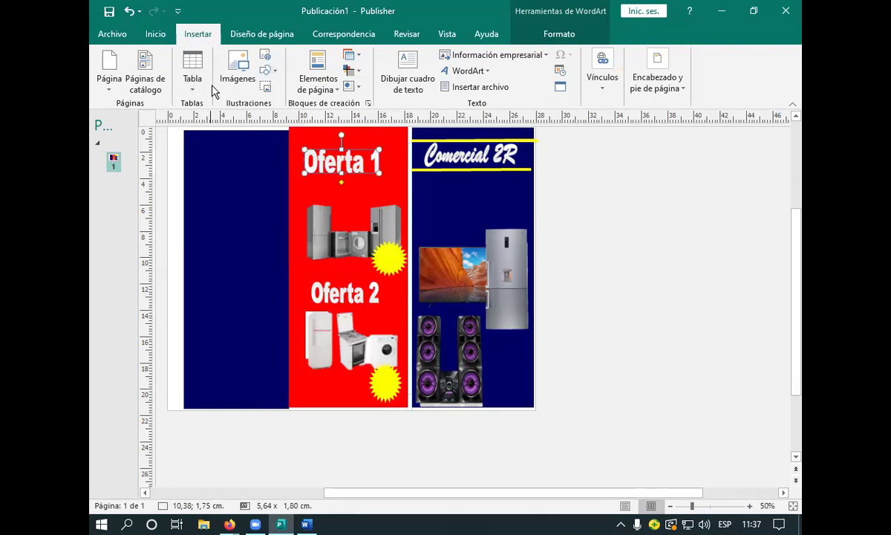
Change the fill of the Oferta 1 and Oferta 2 WordArt headings to yellow.
click(344, 157)
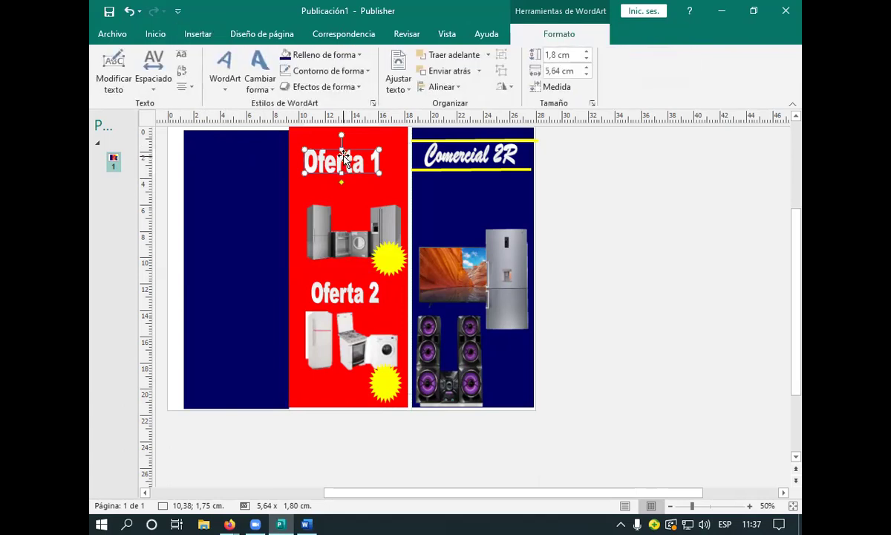
click(360, 58)
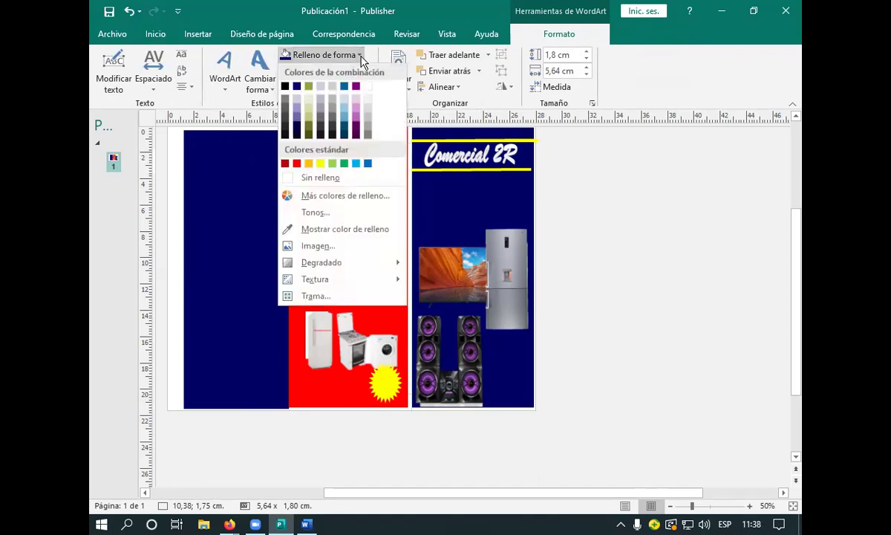
click(320, 164)
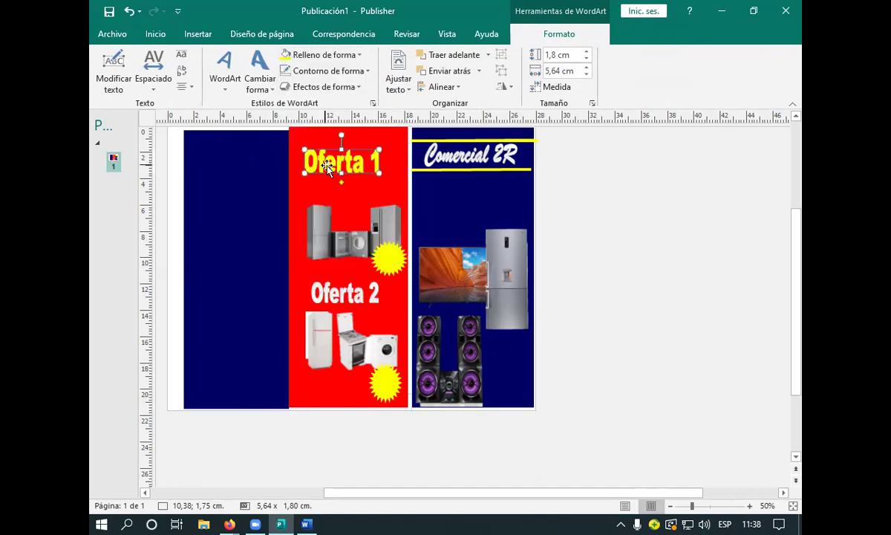
click(346, 300)
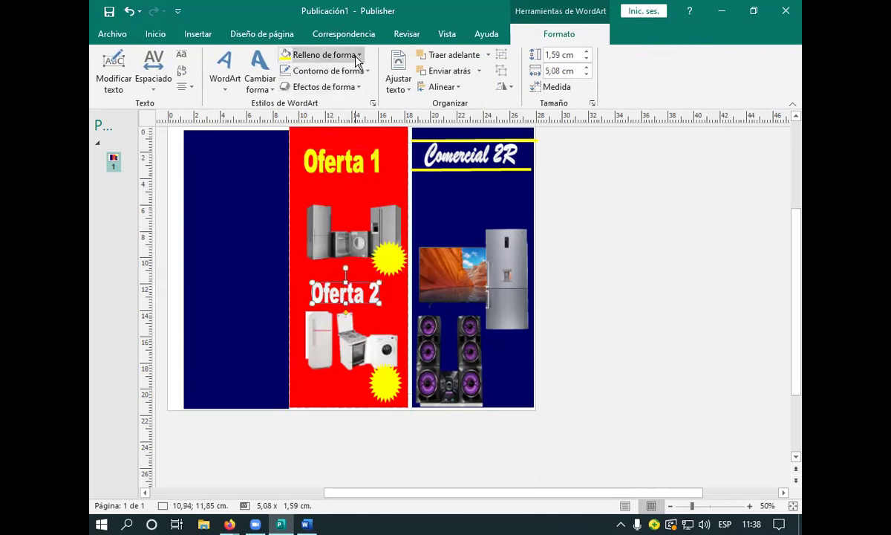
click(287, 57)
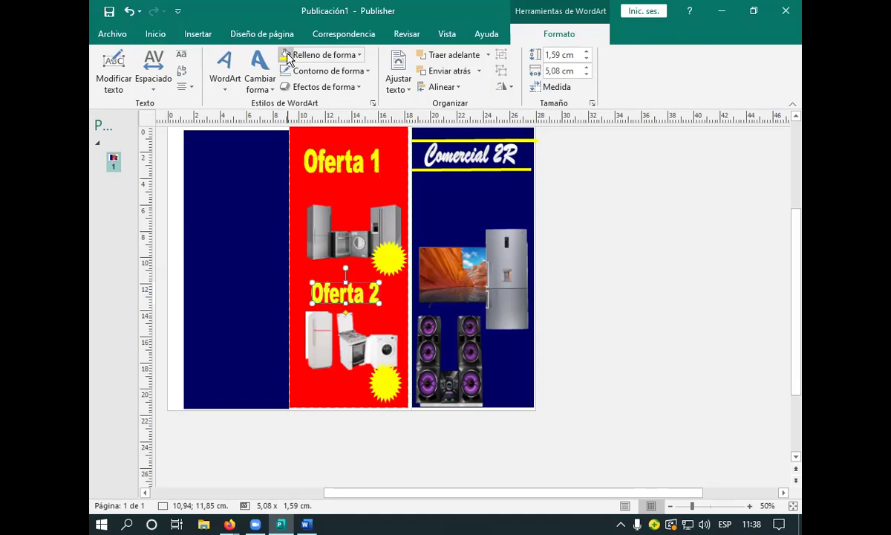